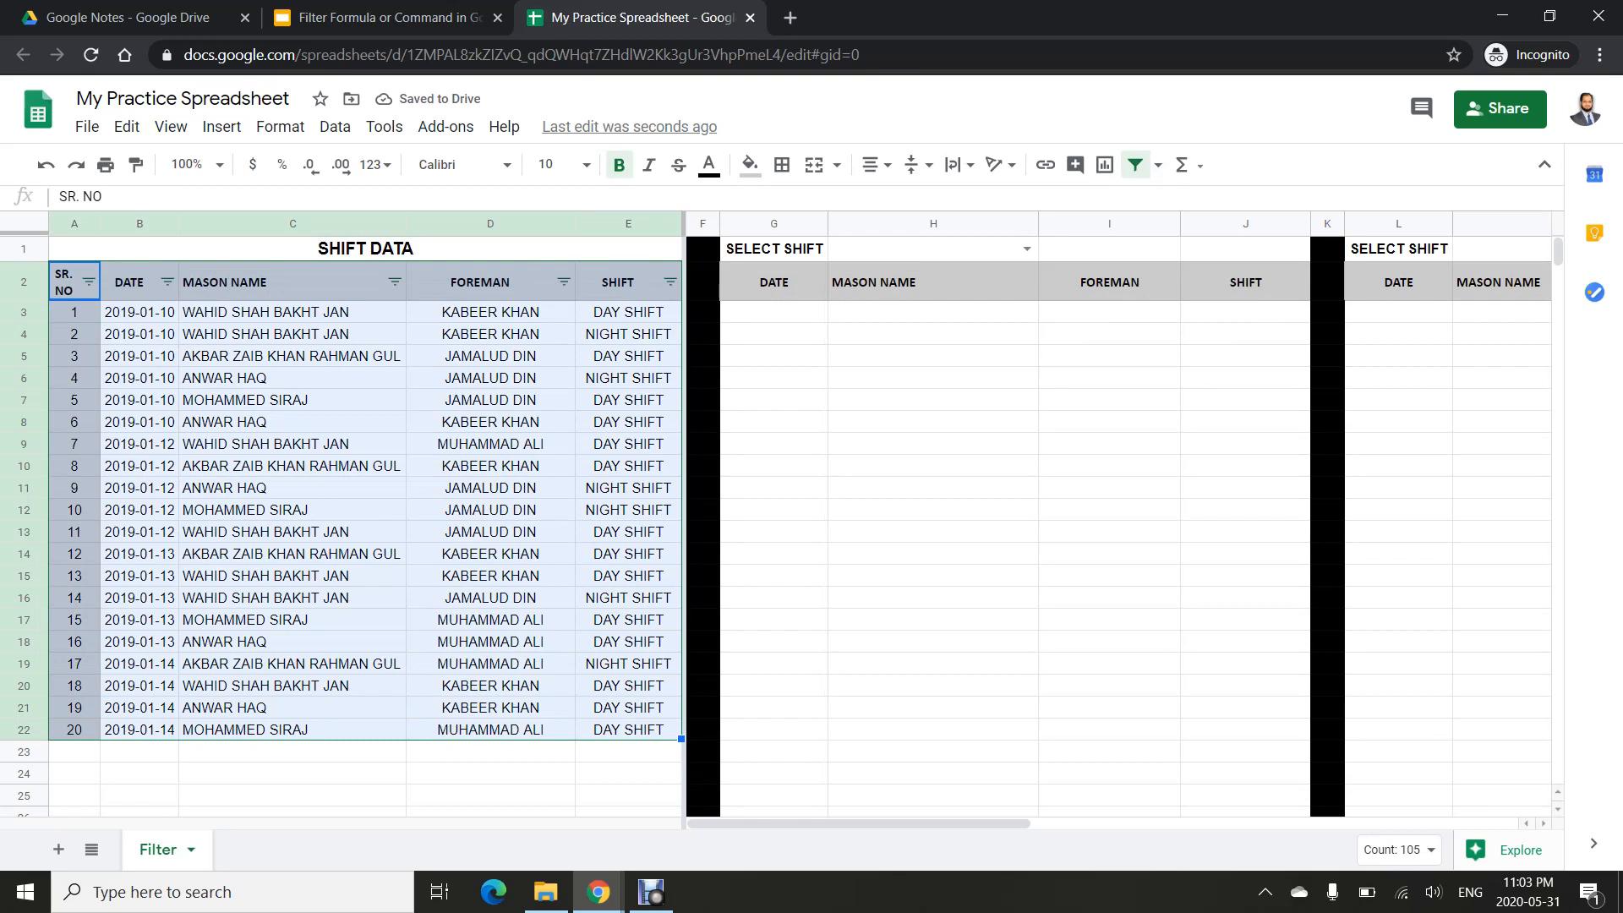
- Filter the shift data table's SHIFT column by value to show only NIGHT SHIFT rows
{"action": "left_click", "coordinate": [490, 282]}
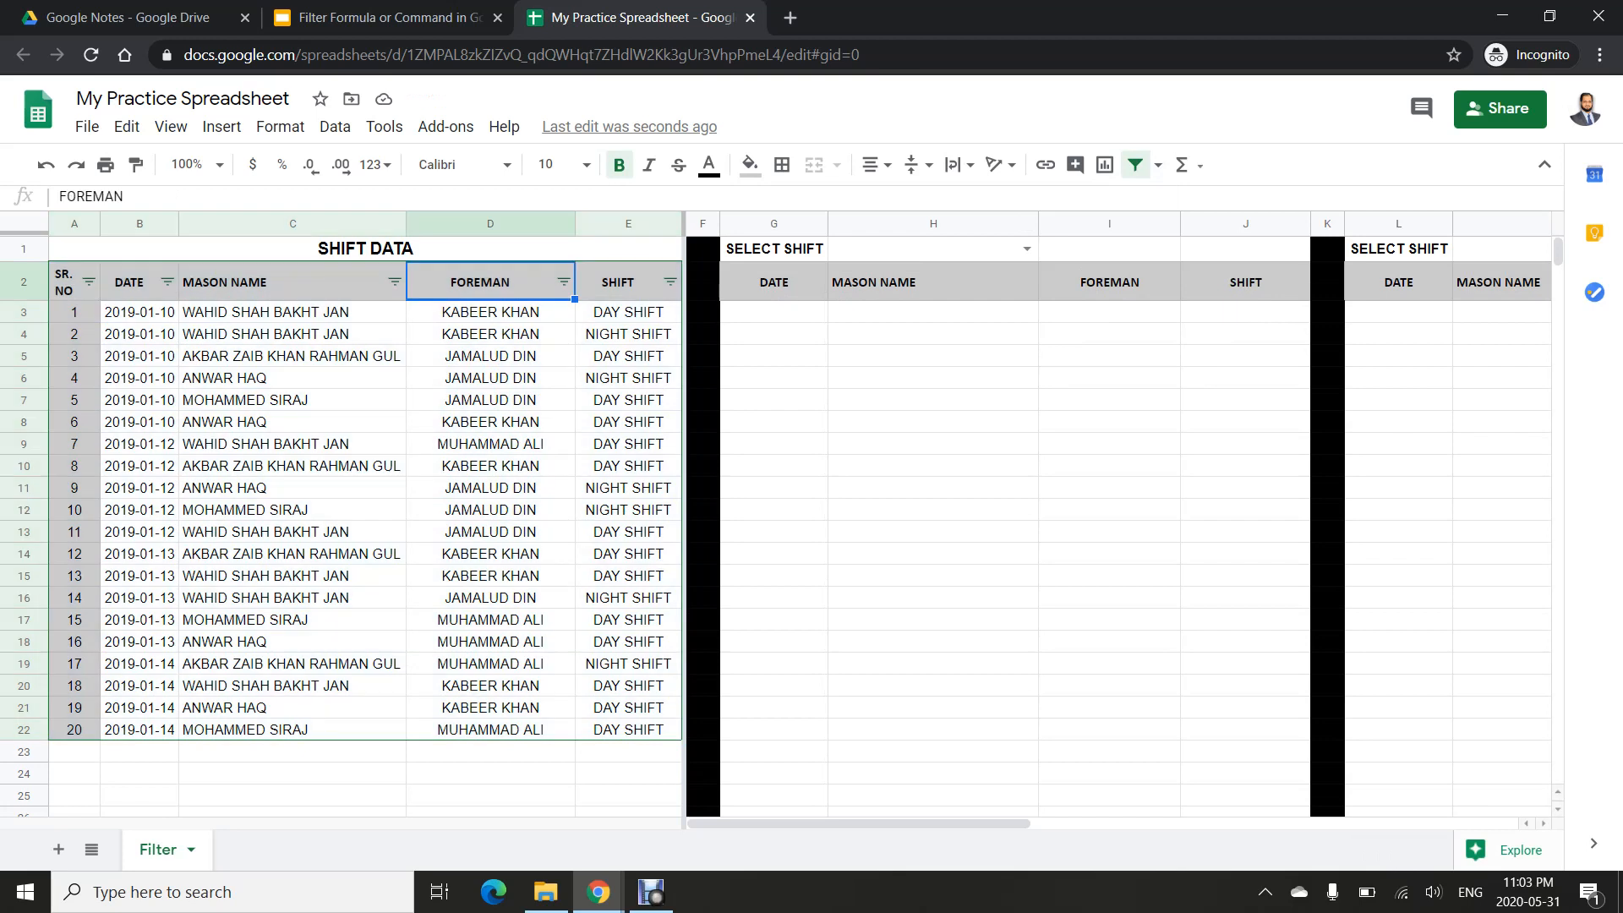
{"action": "left_click", "coordinate": [671, 281]}
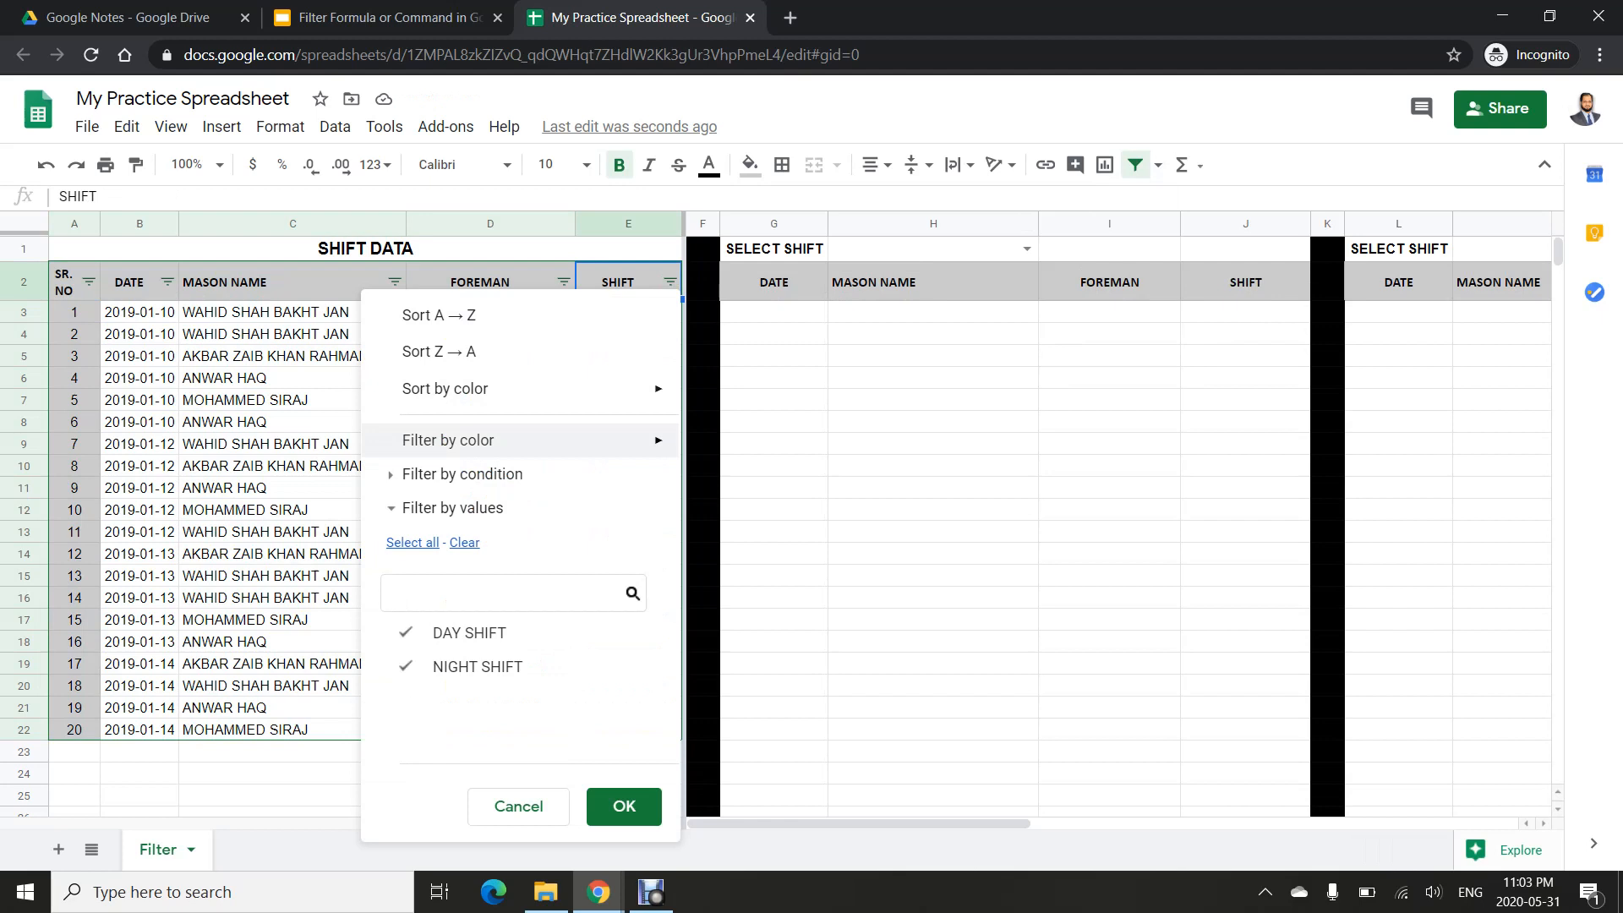
{"action": "left_click", "coordinate": [469, 633]}
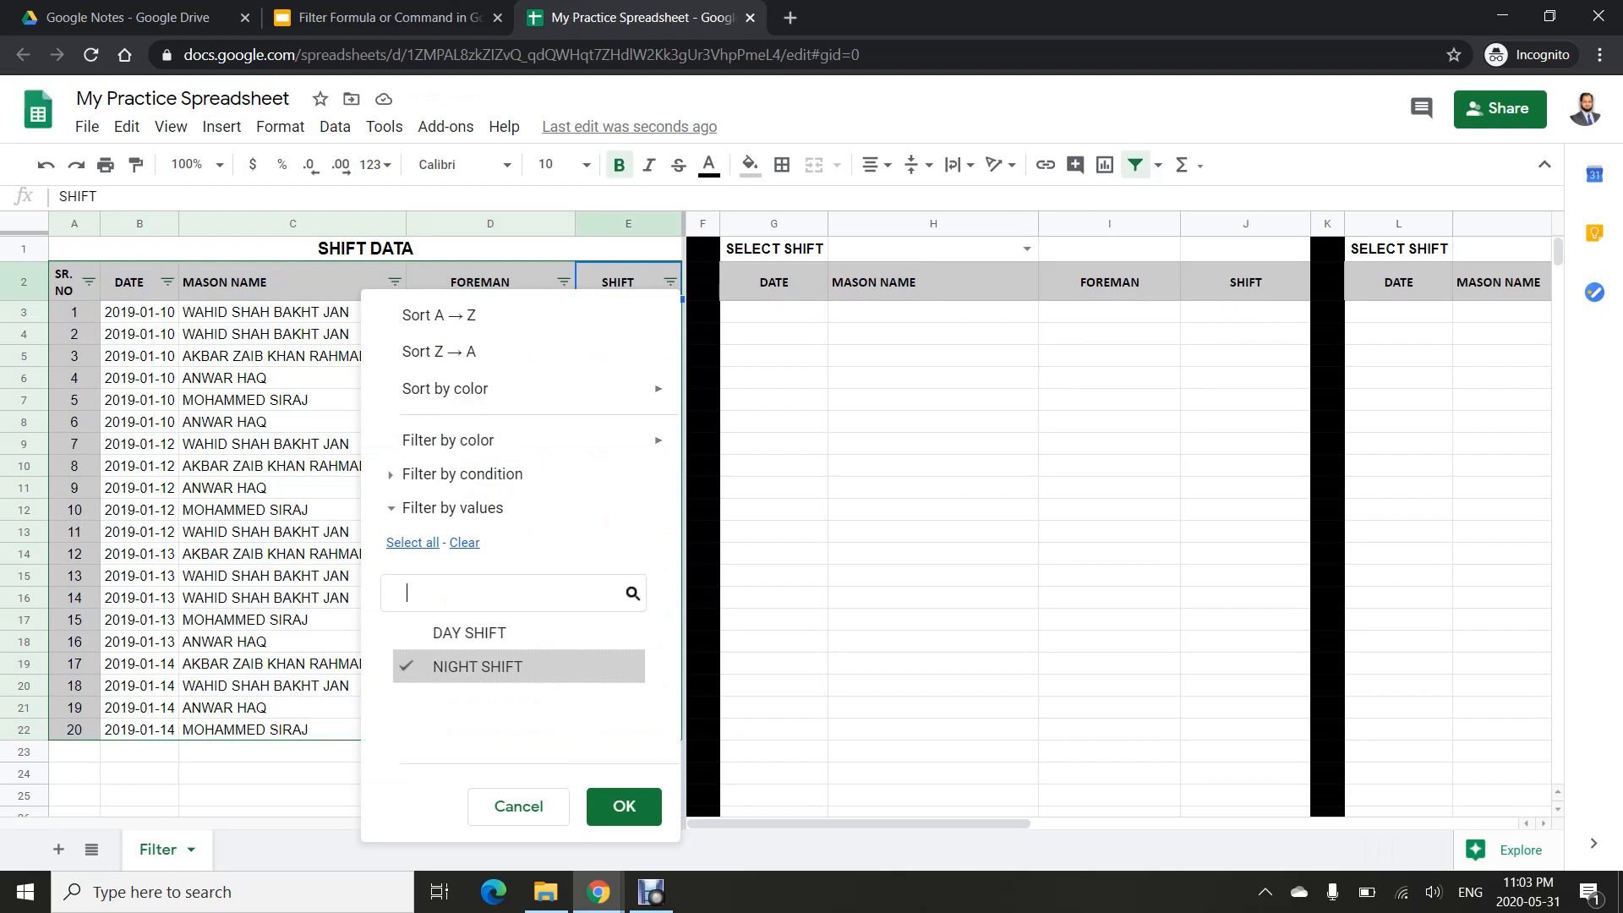
{"action": "left_click", "coordinate": [623, 806]}
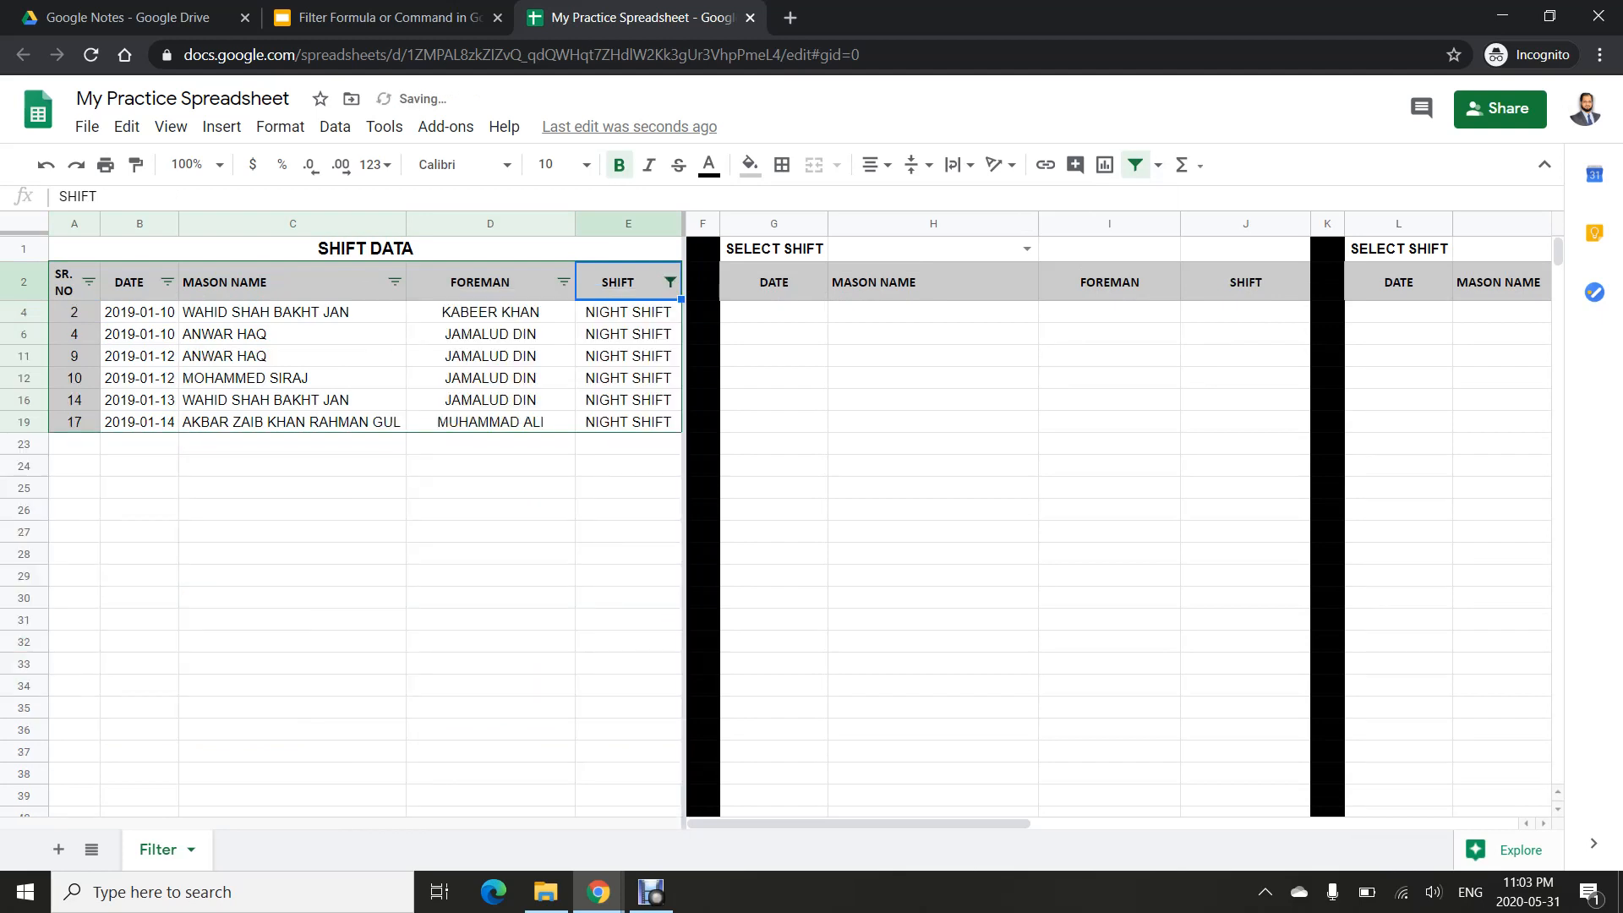
- Change the SHIFT column filter to show only DAY SHIFT rows
{"action": "left_click", "coordinate": [669, 282]}
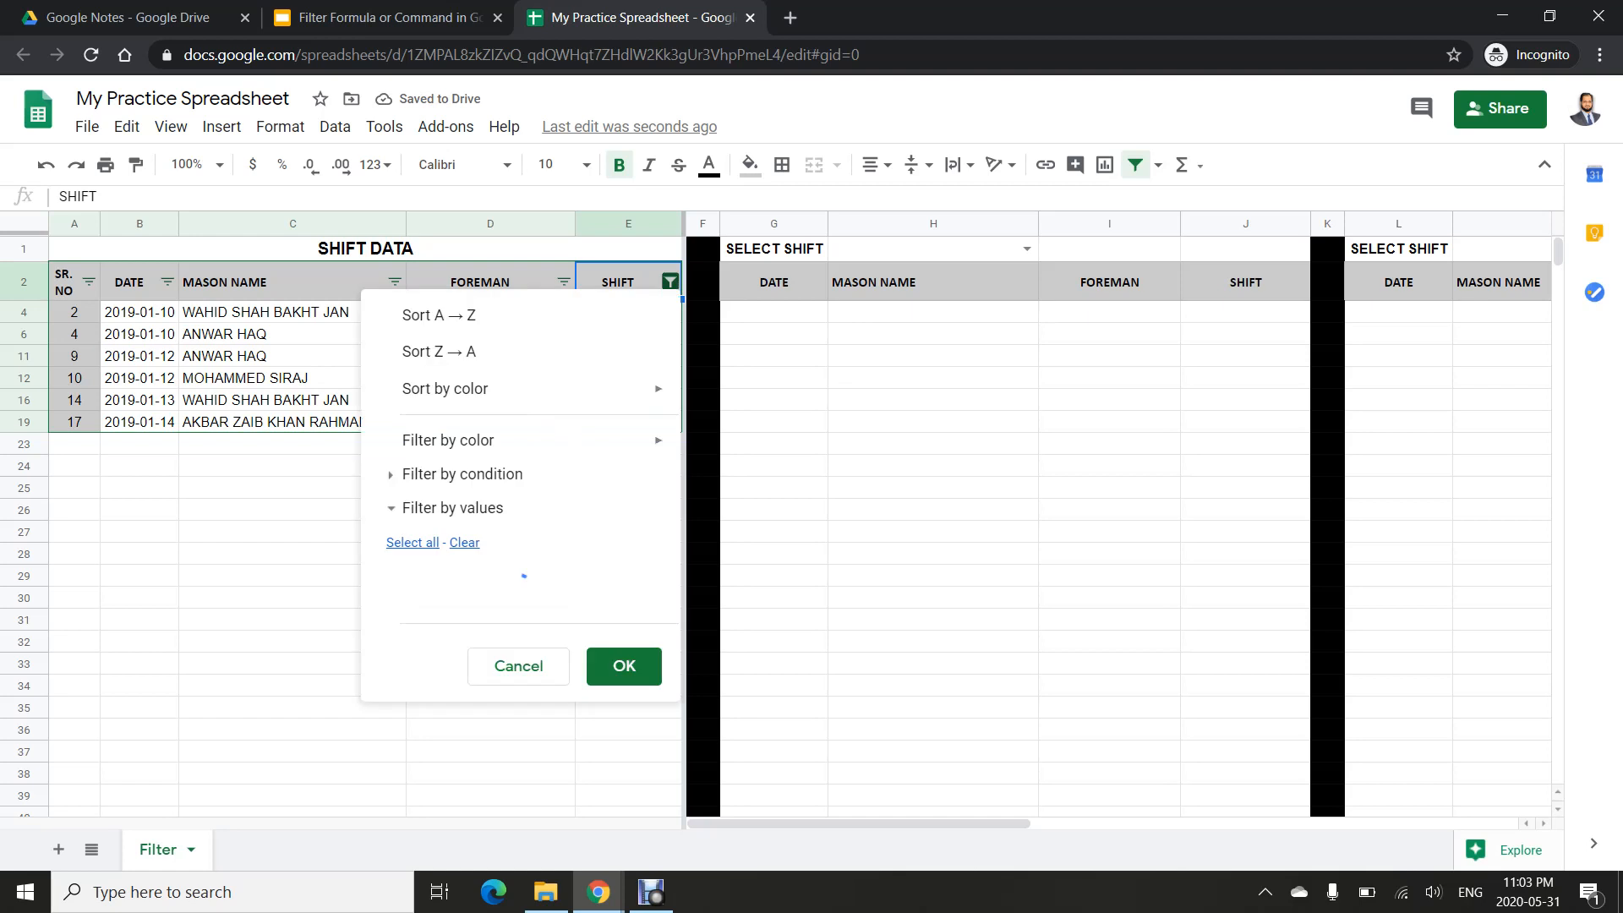
{"action": "left_click", "coordinate": [470, 666]}
{"action": "left_click", "coordinate": [477, 632]}
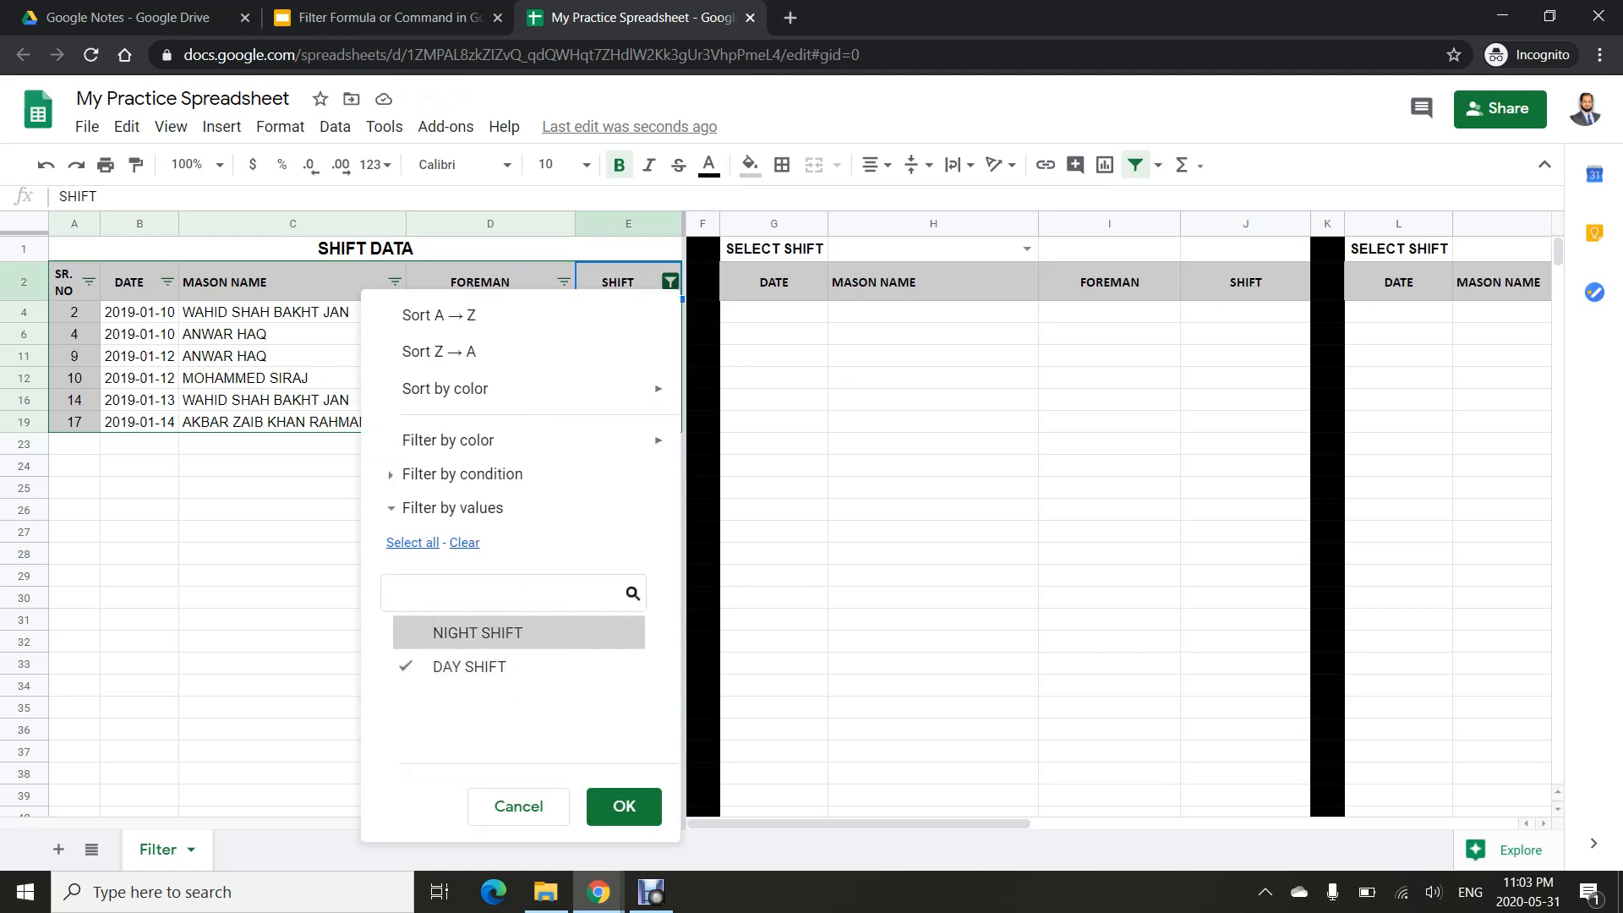
{"action": "left_click", "coordinate": [623, 806]}
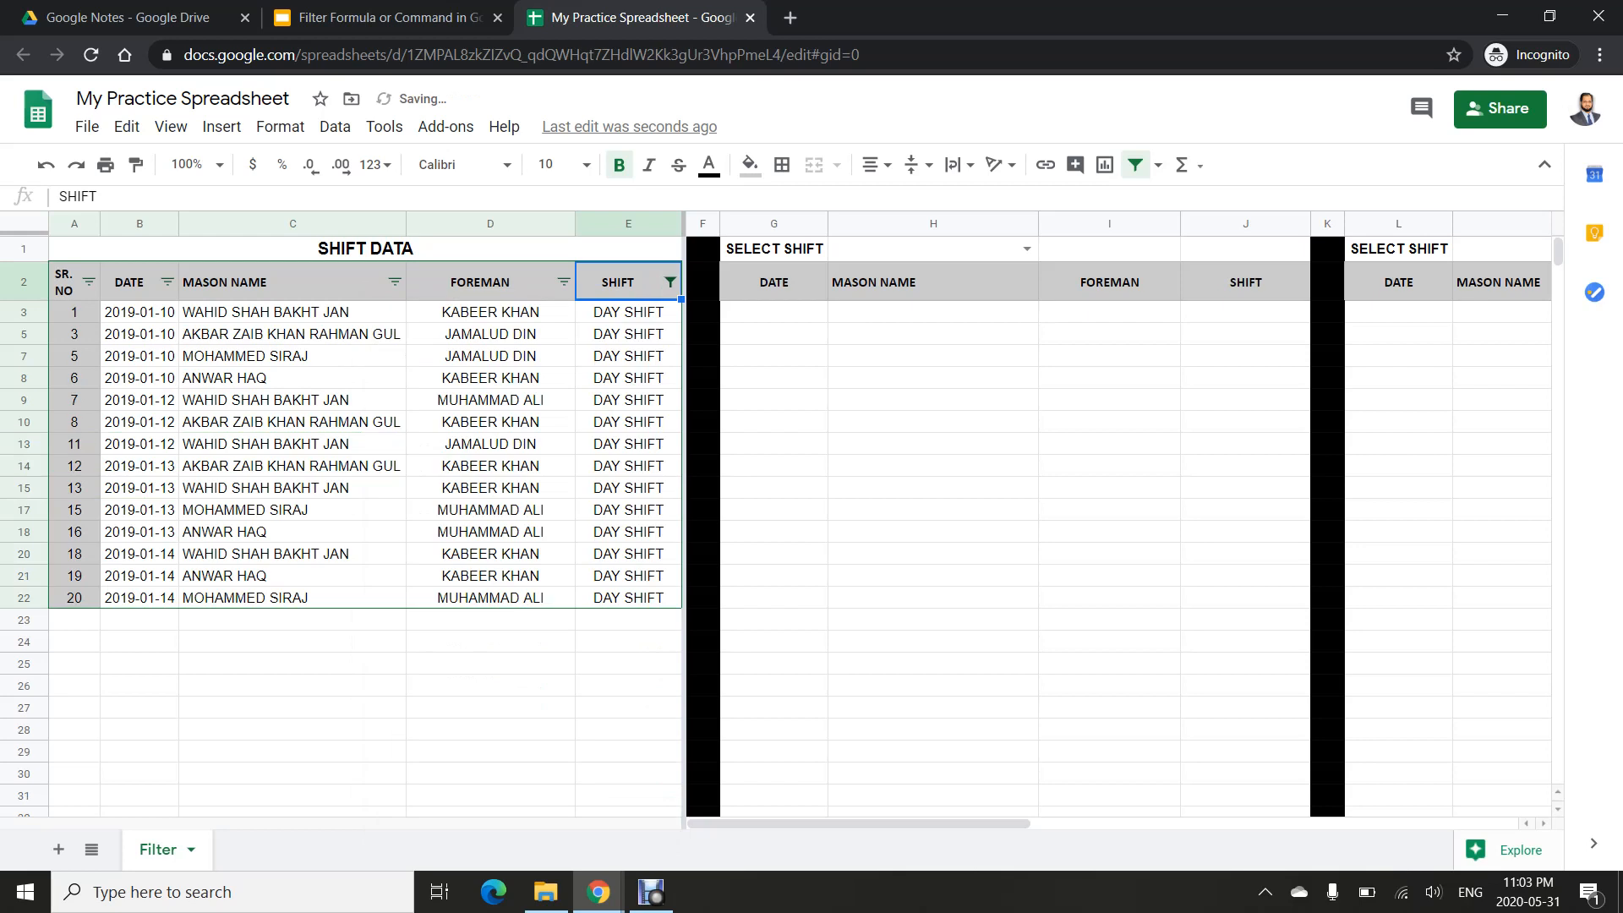
- Filter the FOREMAN column to the second foreman in the alphabetical value list, excluding the other two
{"action": "left_click", "coordinate": [563, 282]}
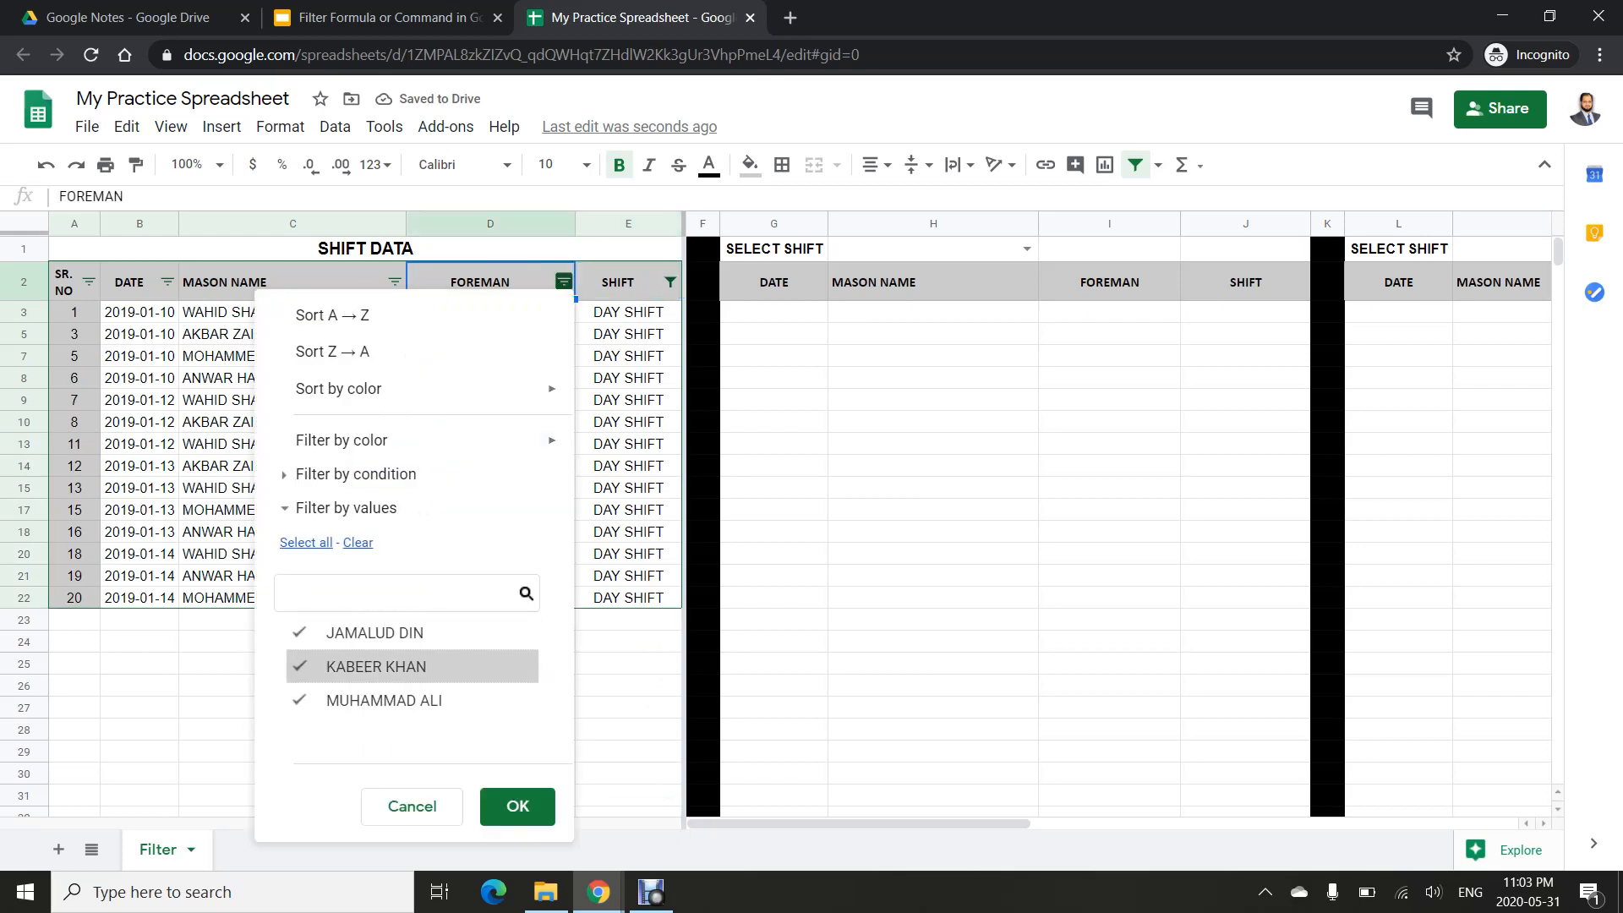
{"action": "left_click", "coordinate": [374, 632]}
{"action": "left_click", "coordinate": [384, 700]}
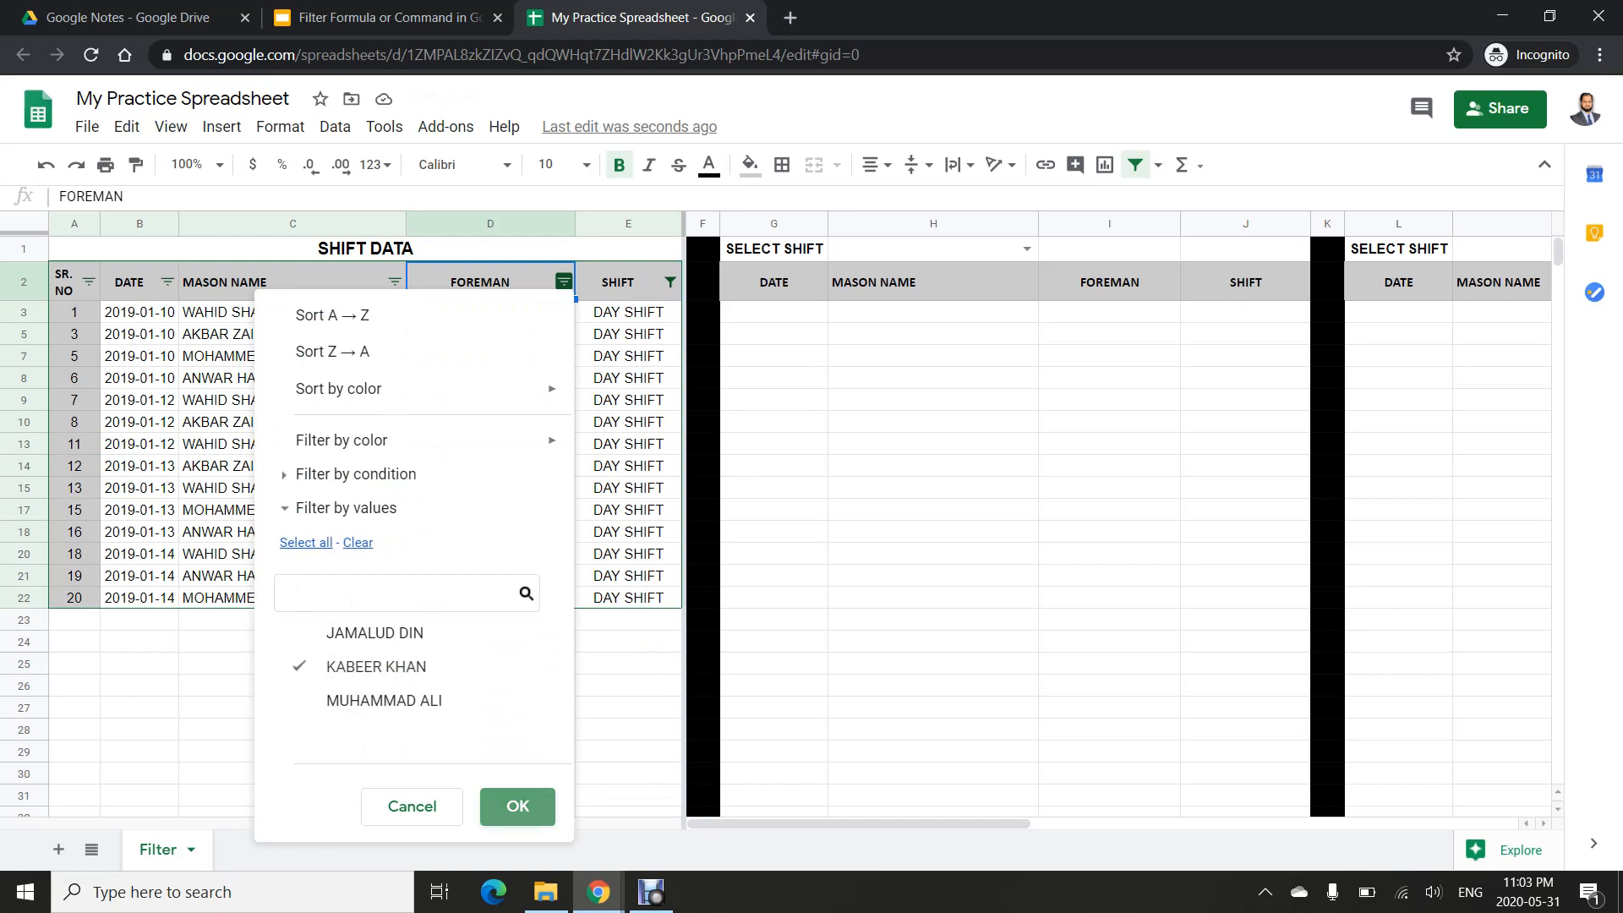
{"action": "left_click", "coordinate": [518, 805]}
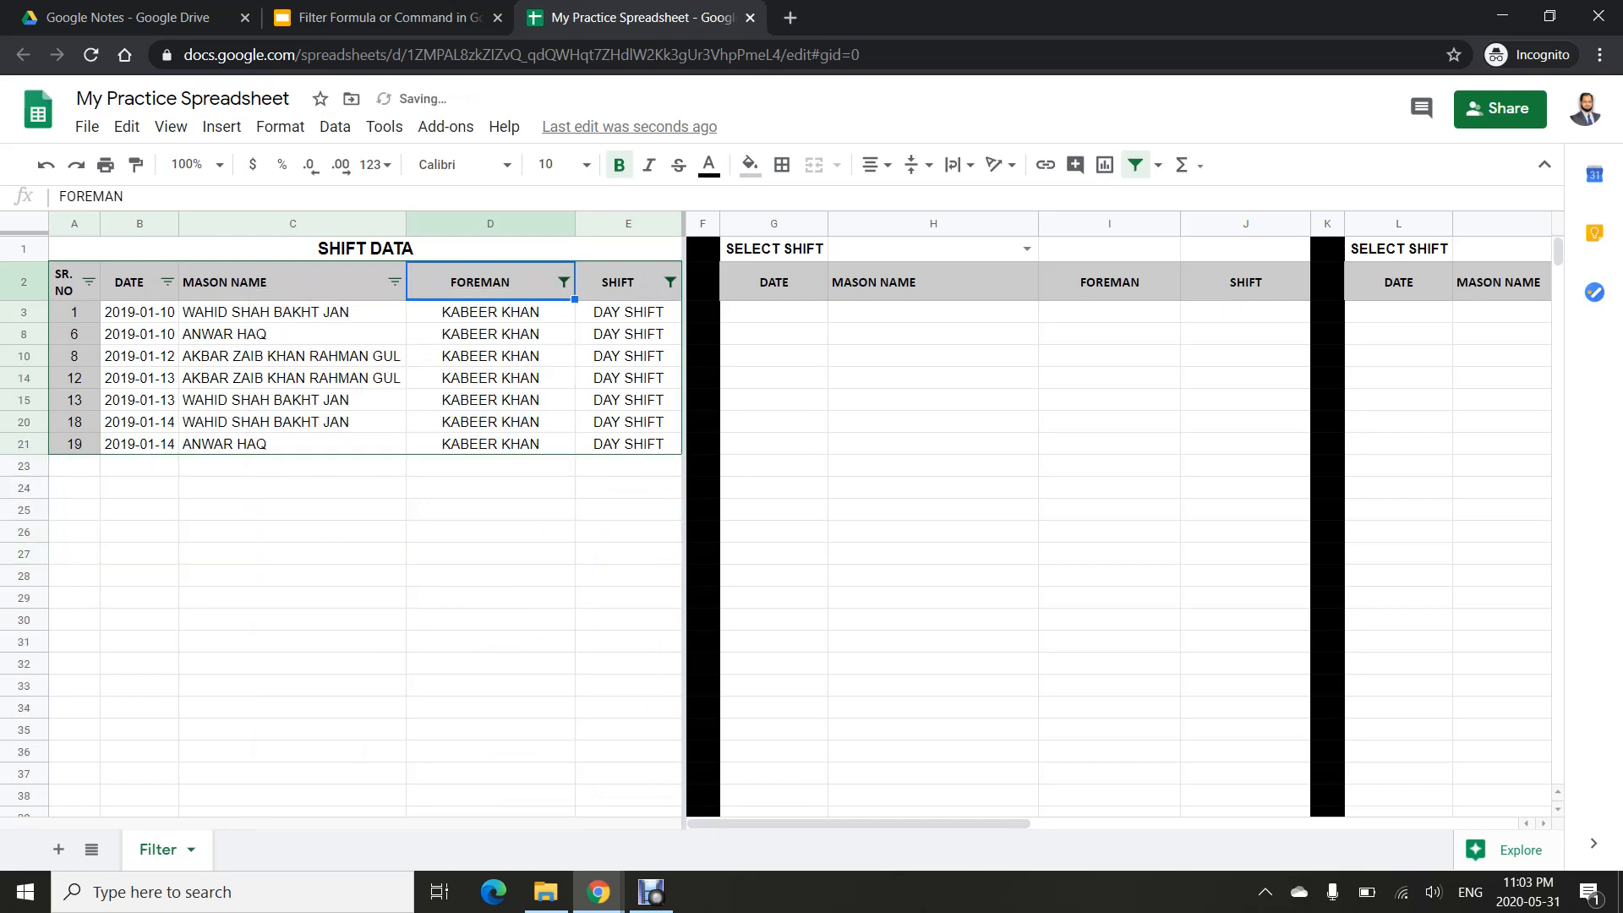
- Clear the DATE column's filter values and keep only 2019-01-10
{"action": "left_click", "coordinate": [167, 282]}
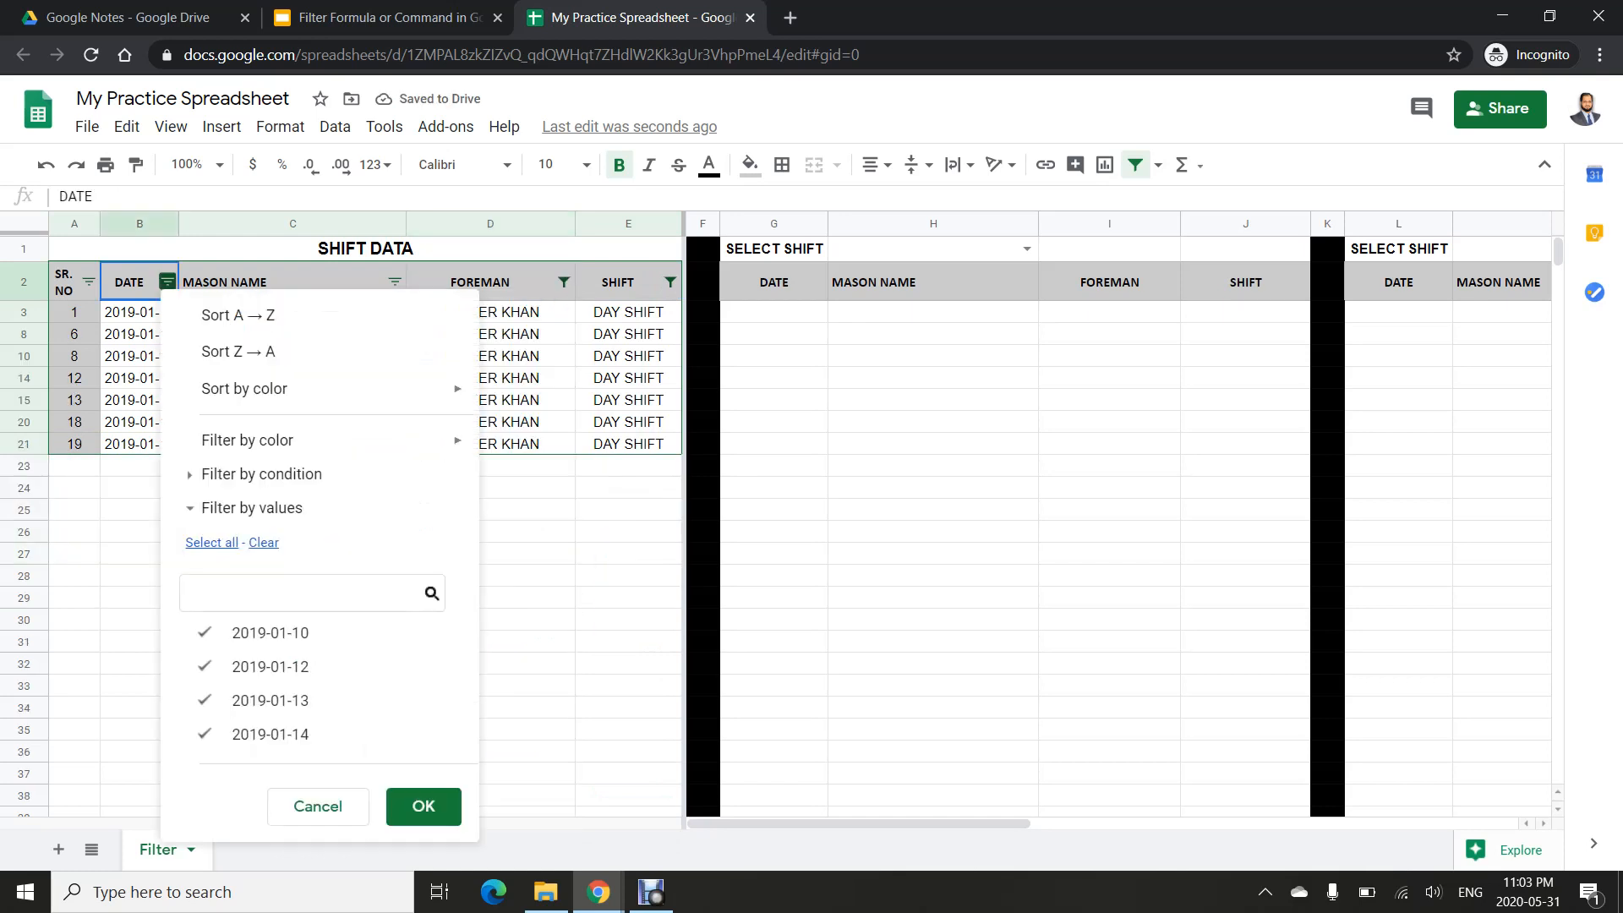
{"action": "left_click", "coordinate": [264, 542]}
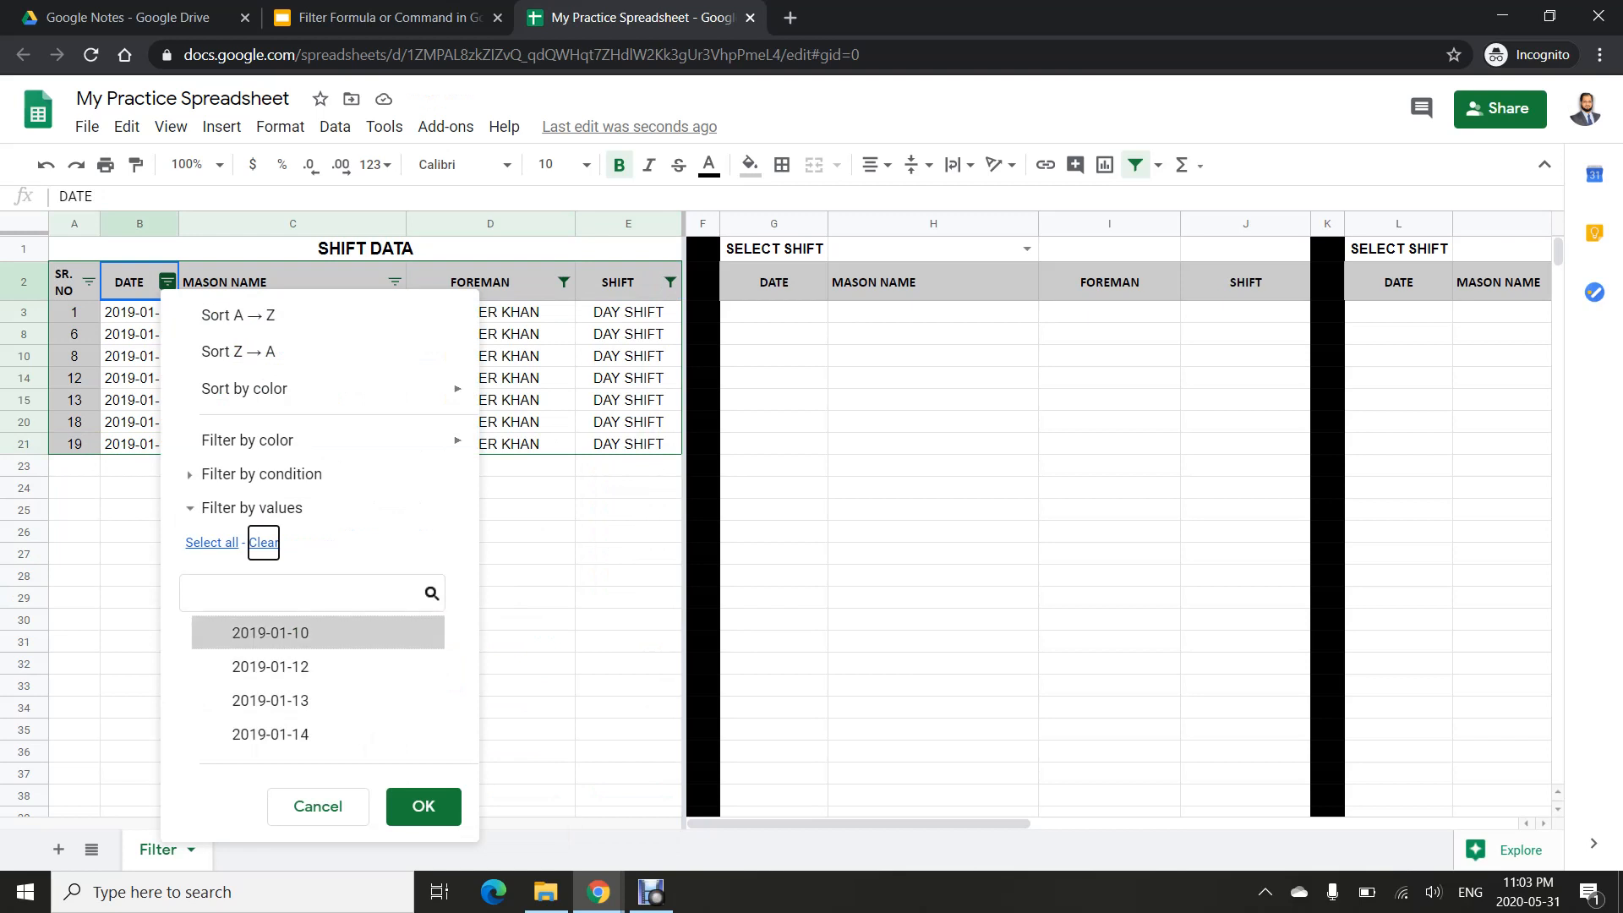
{"action": "left_click", "coordinate": [271, 632]}
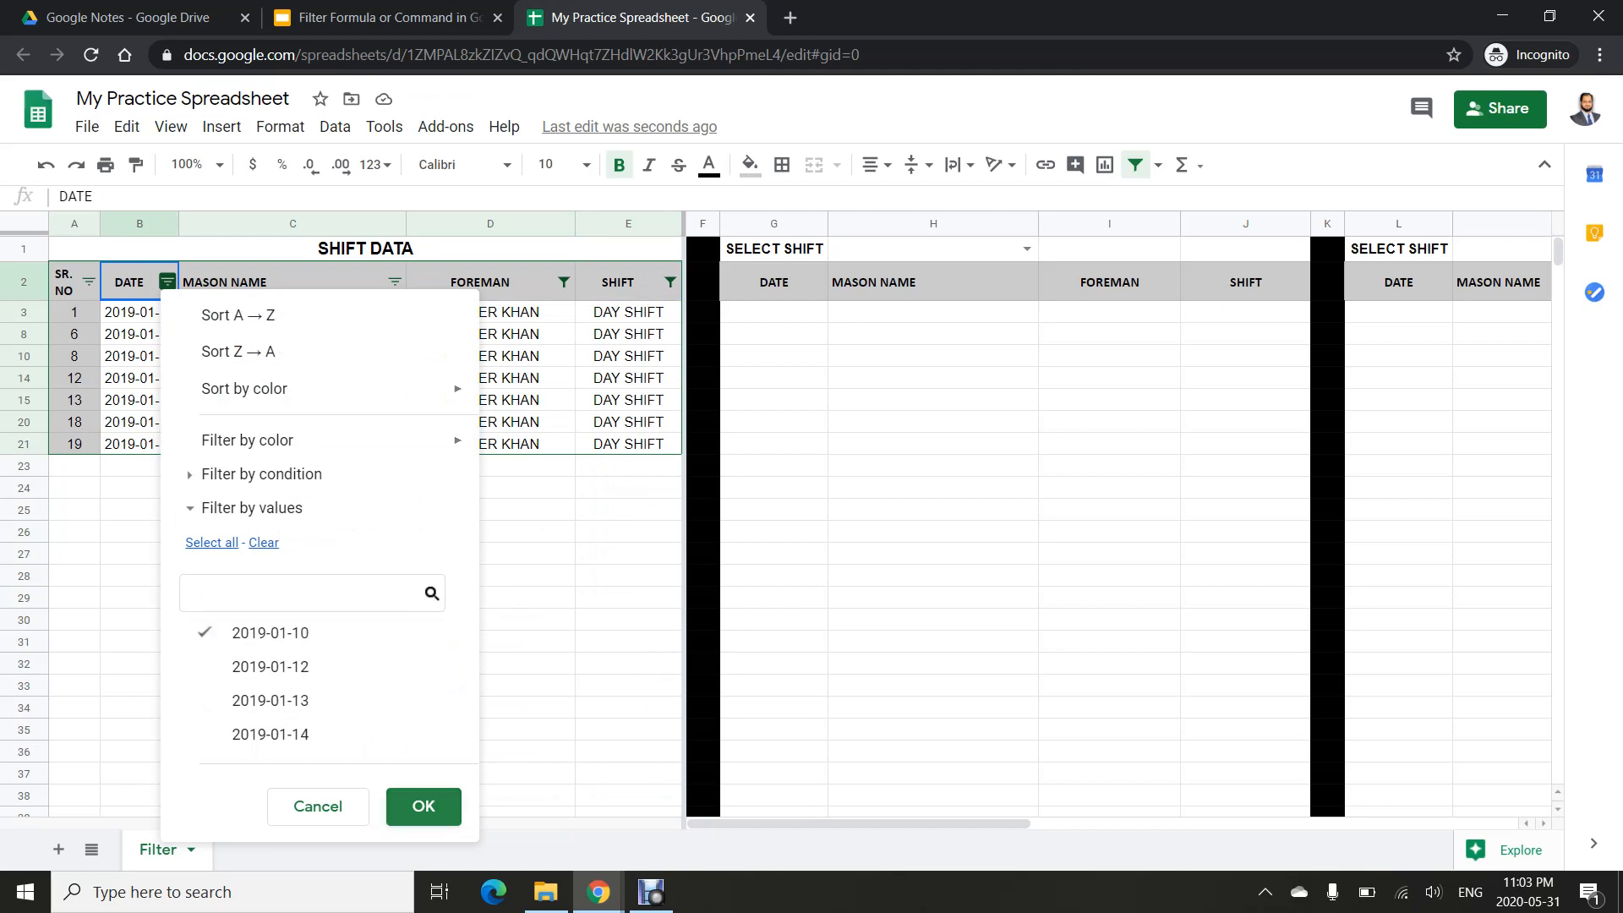
{"action": "left_click", "coordinate": [423, 806]}
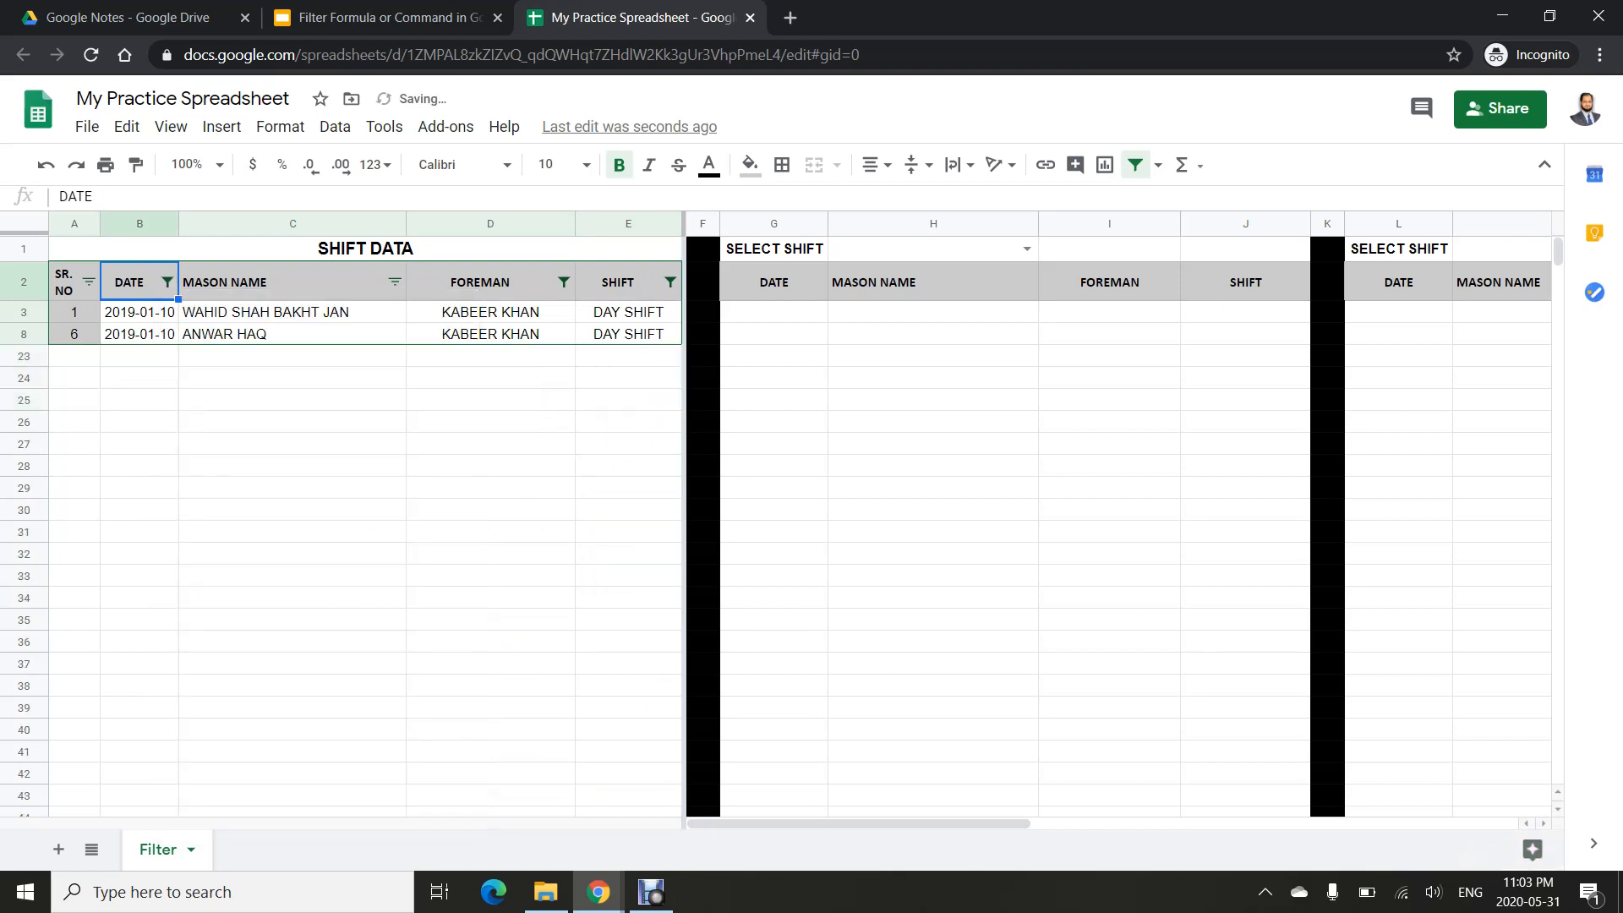
{"action": "left_click", "coordinate": [617, 283]}
{"action": "left_click", "coordinate": [480, 282]}
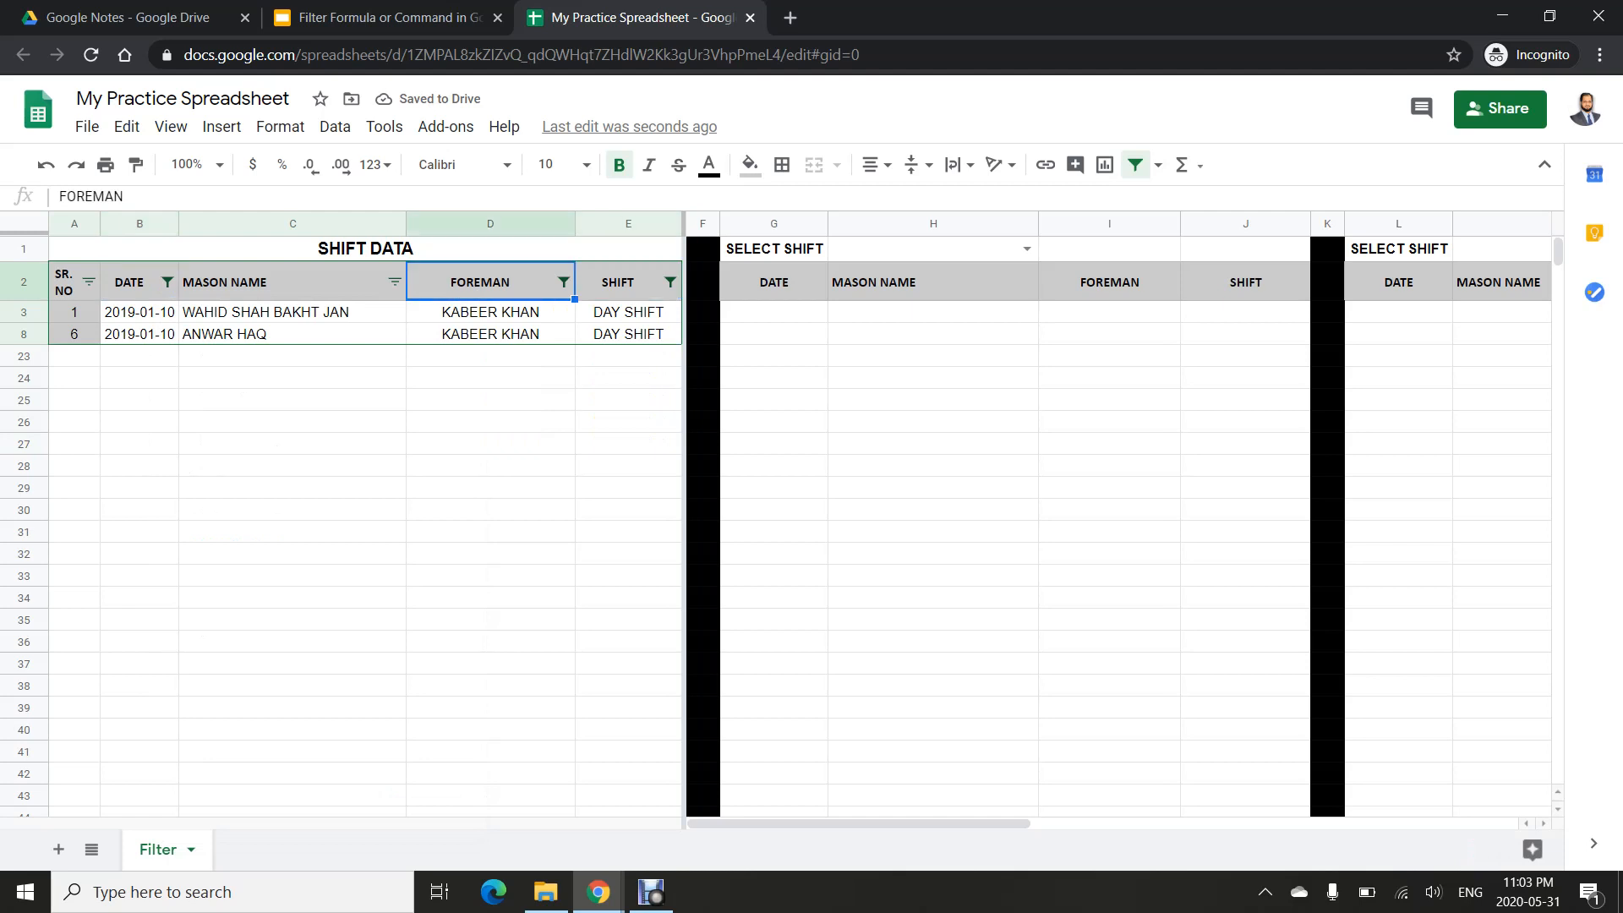
- Select all values again in the DATE and FOREMAN column filters
{"action": "left_click", "coordinate": [130, 282]}
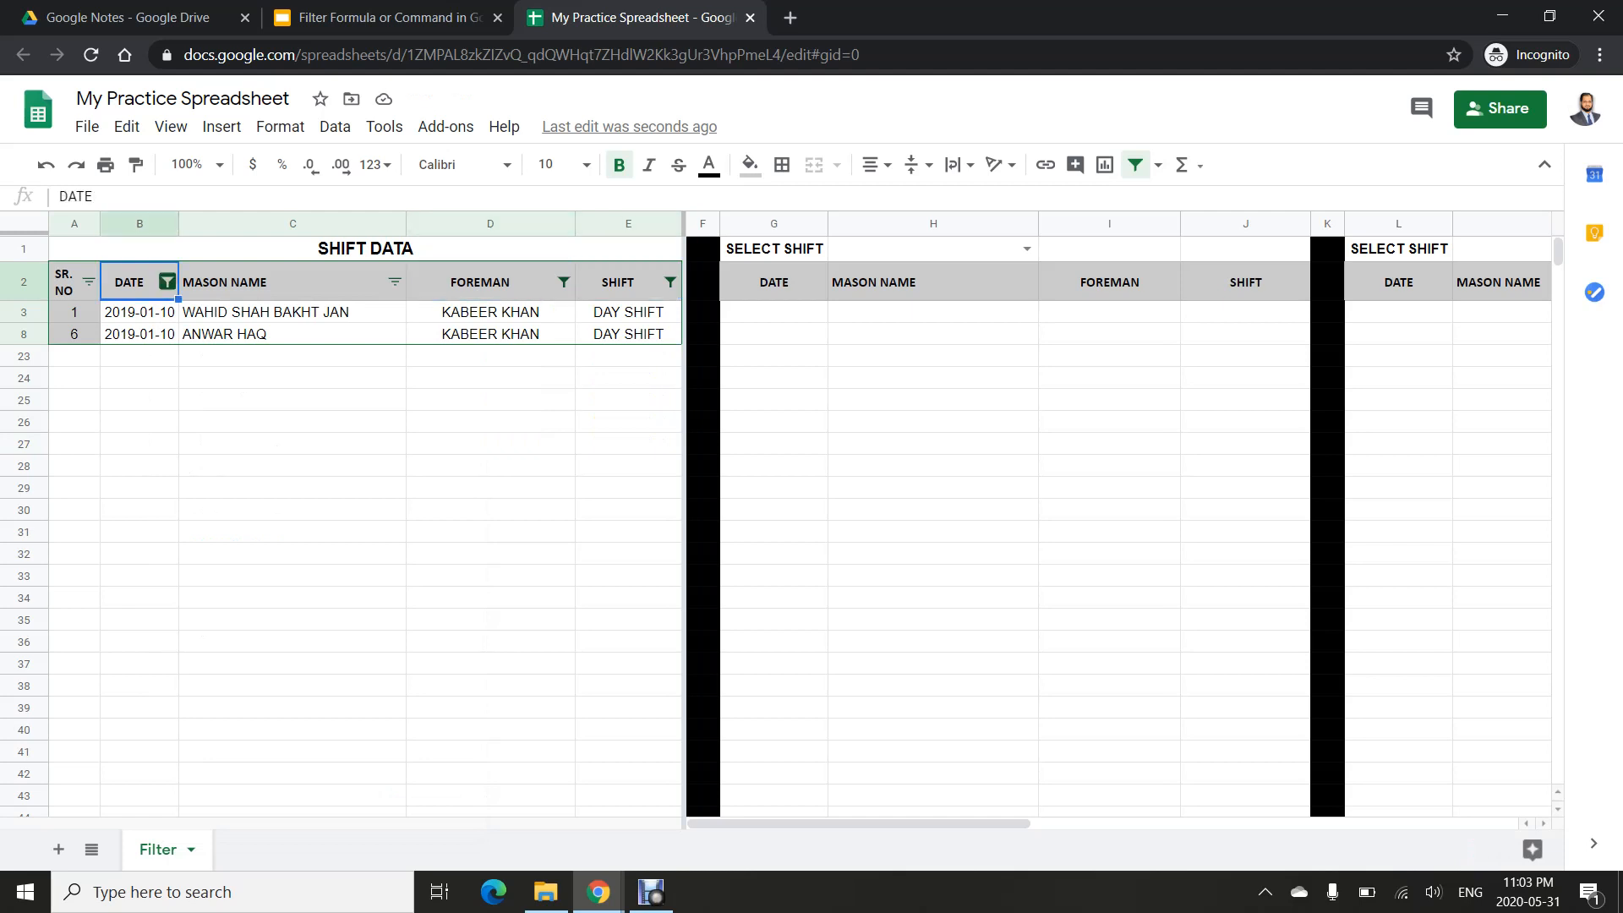
{"action": "left_click", "coordinate": [167, 281]}
{"action": "left_click", "coordinate": [211, 543]}
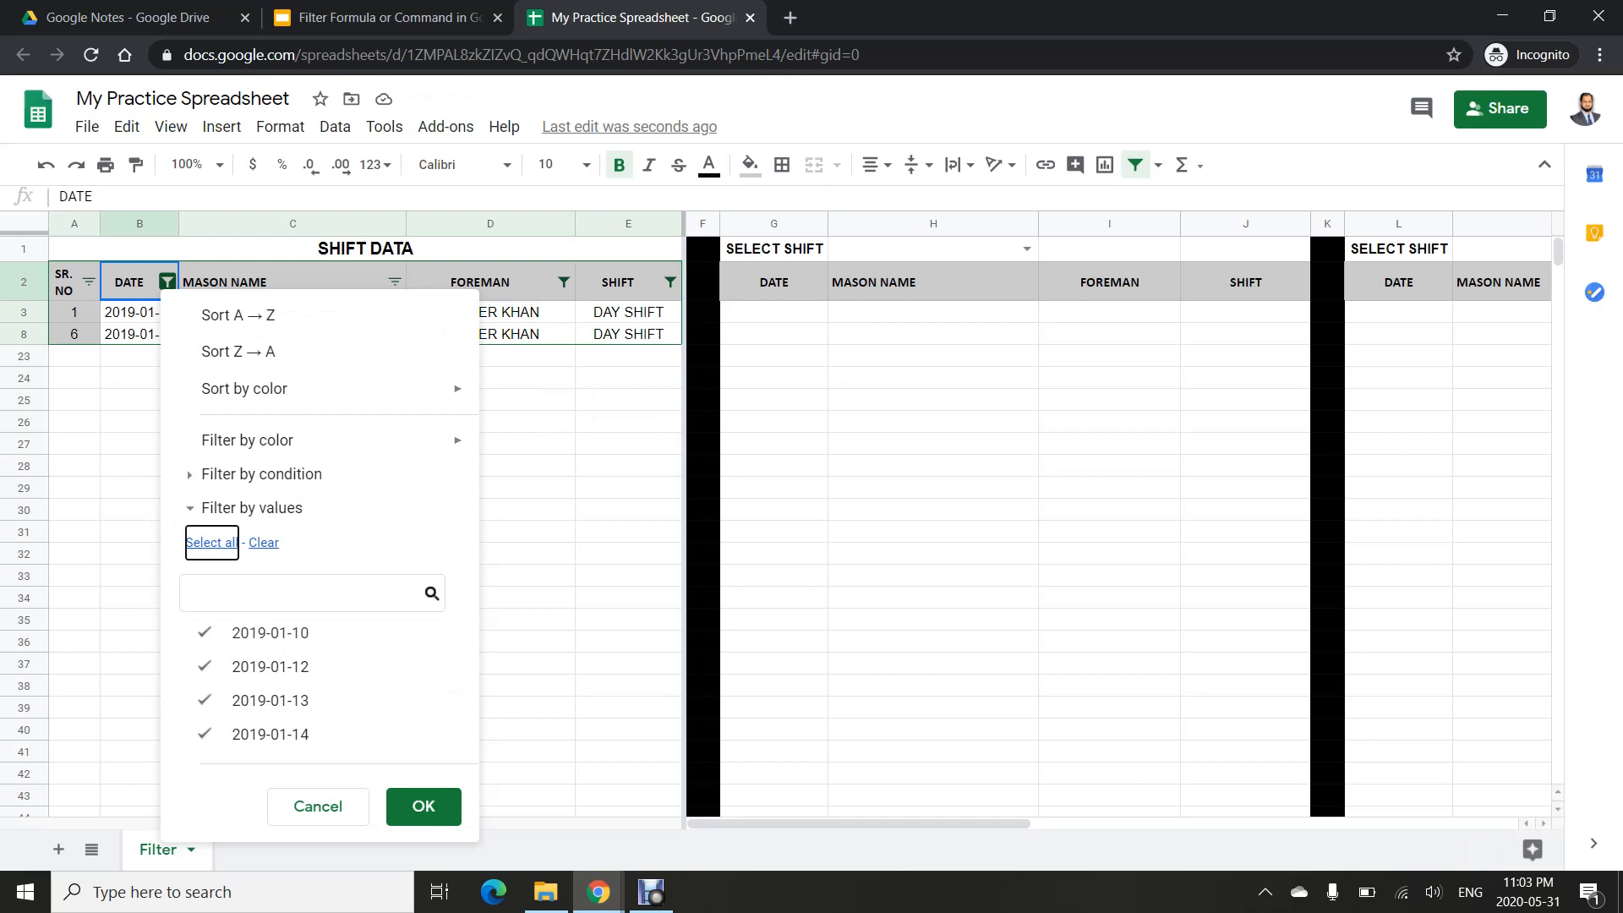
{"action": "left_click", "coordinate": [423, 806]}
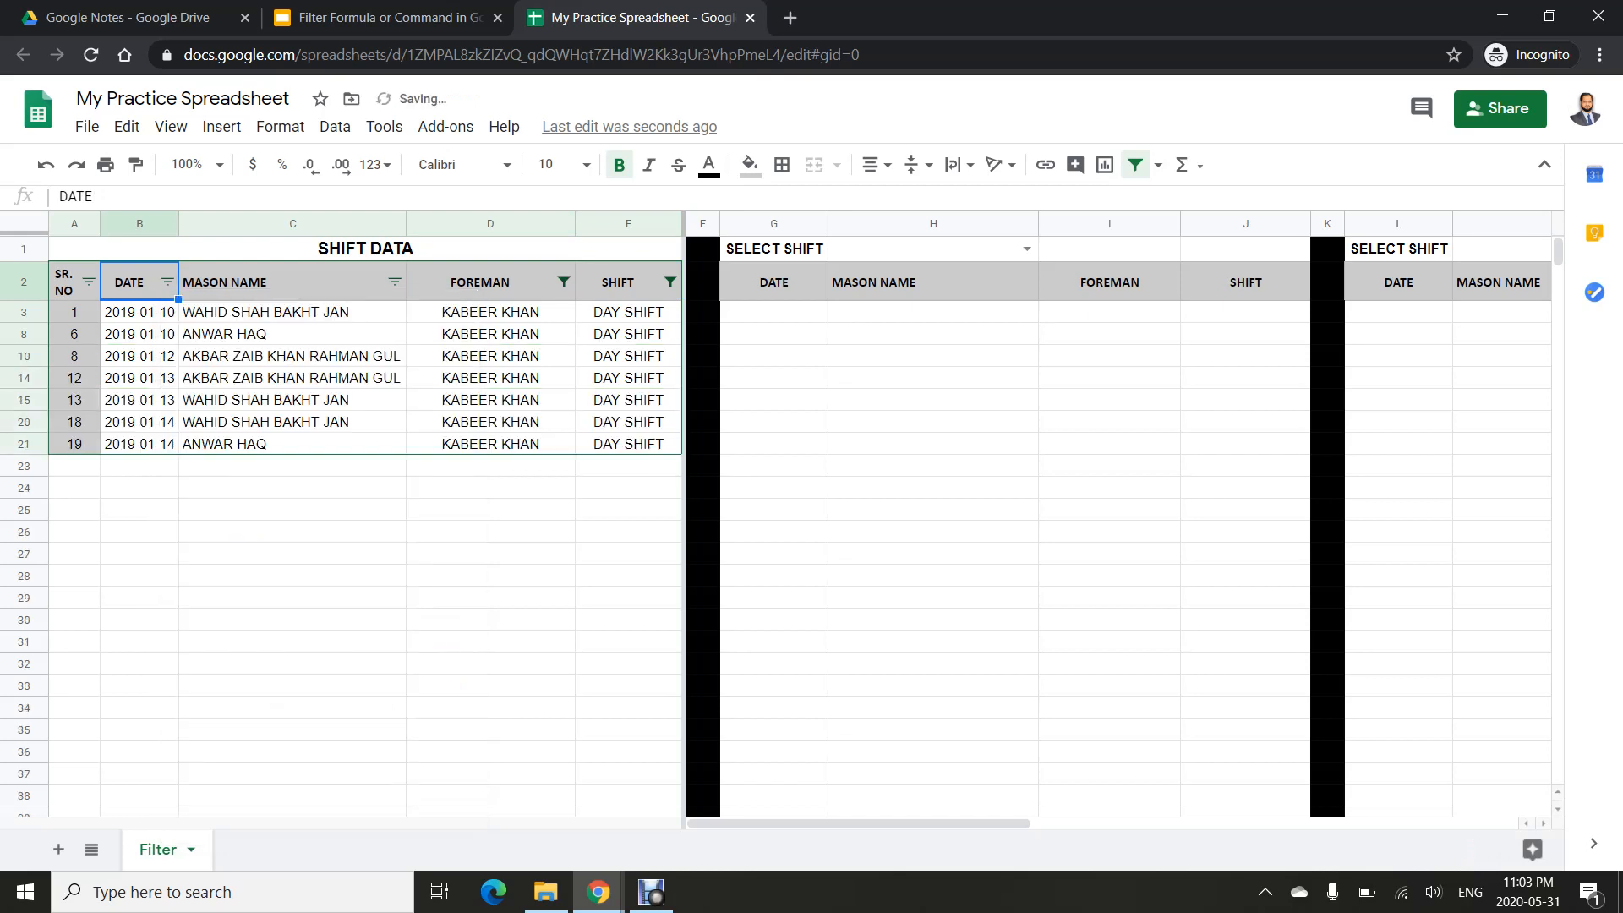
{"action": "left_click", "coordinate": [563, 281]}
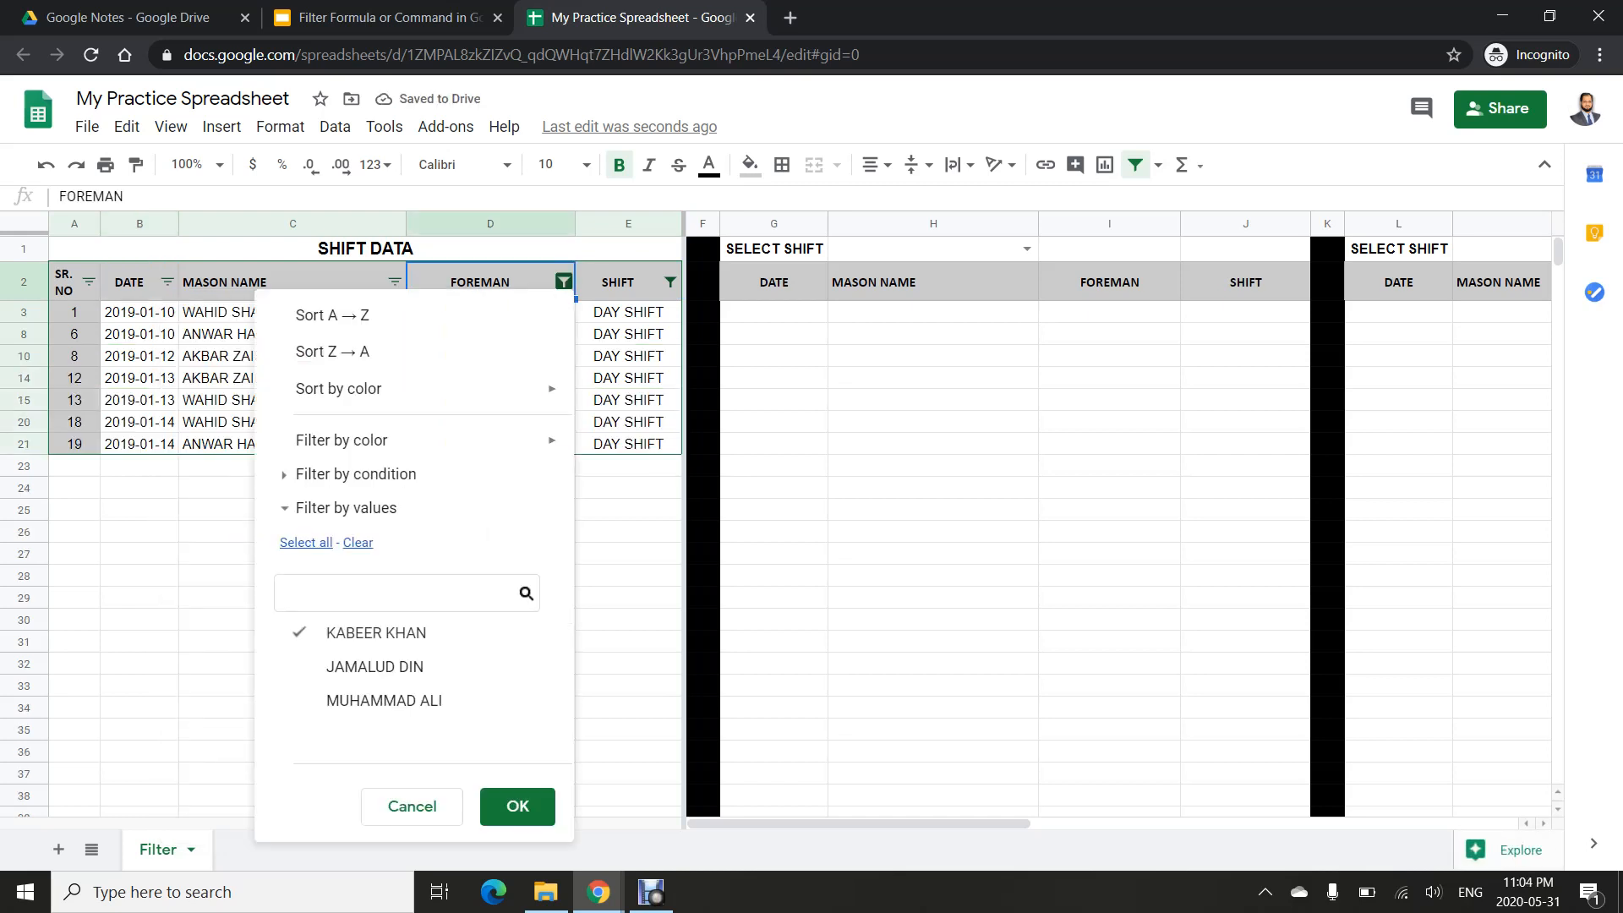
{"action": "left_click", "coordinate": [306, 542]}
{"action": "left_click", "coordinate": [518, 807]}
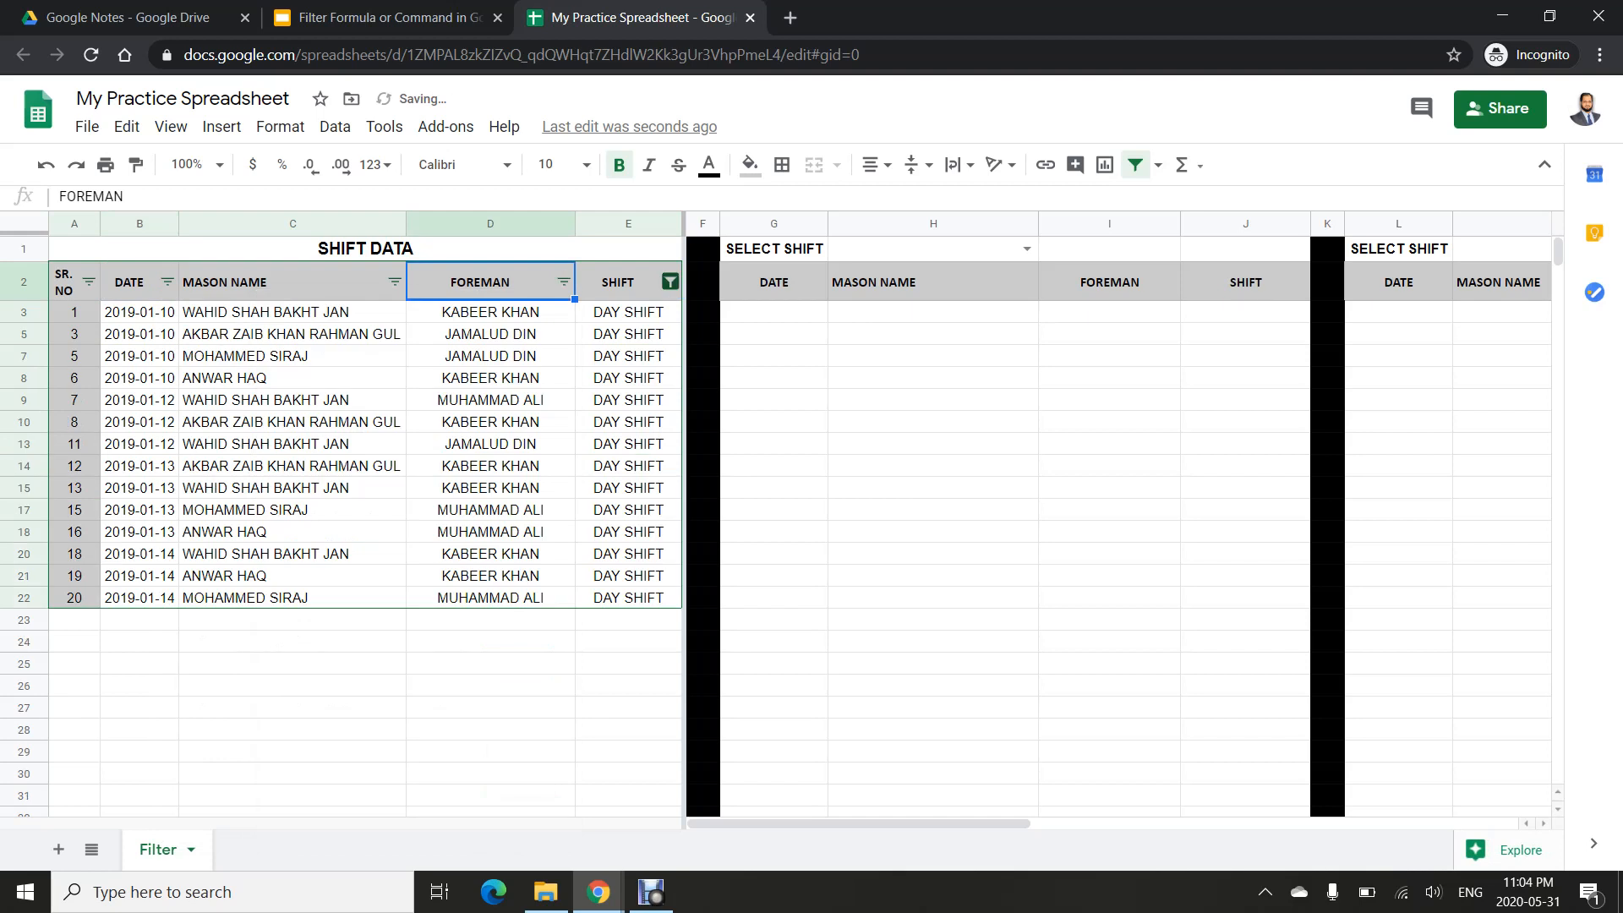
- Include both DAY SHIFT and NIGHT SHIFT again in the SHIFT column filter
{"action": "left_click", "coordinate": [670, 281]}
{"action": "left_click", "coordinate": [624, 805]}
{"action": "left_click", "coordinate": [292, 400]}
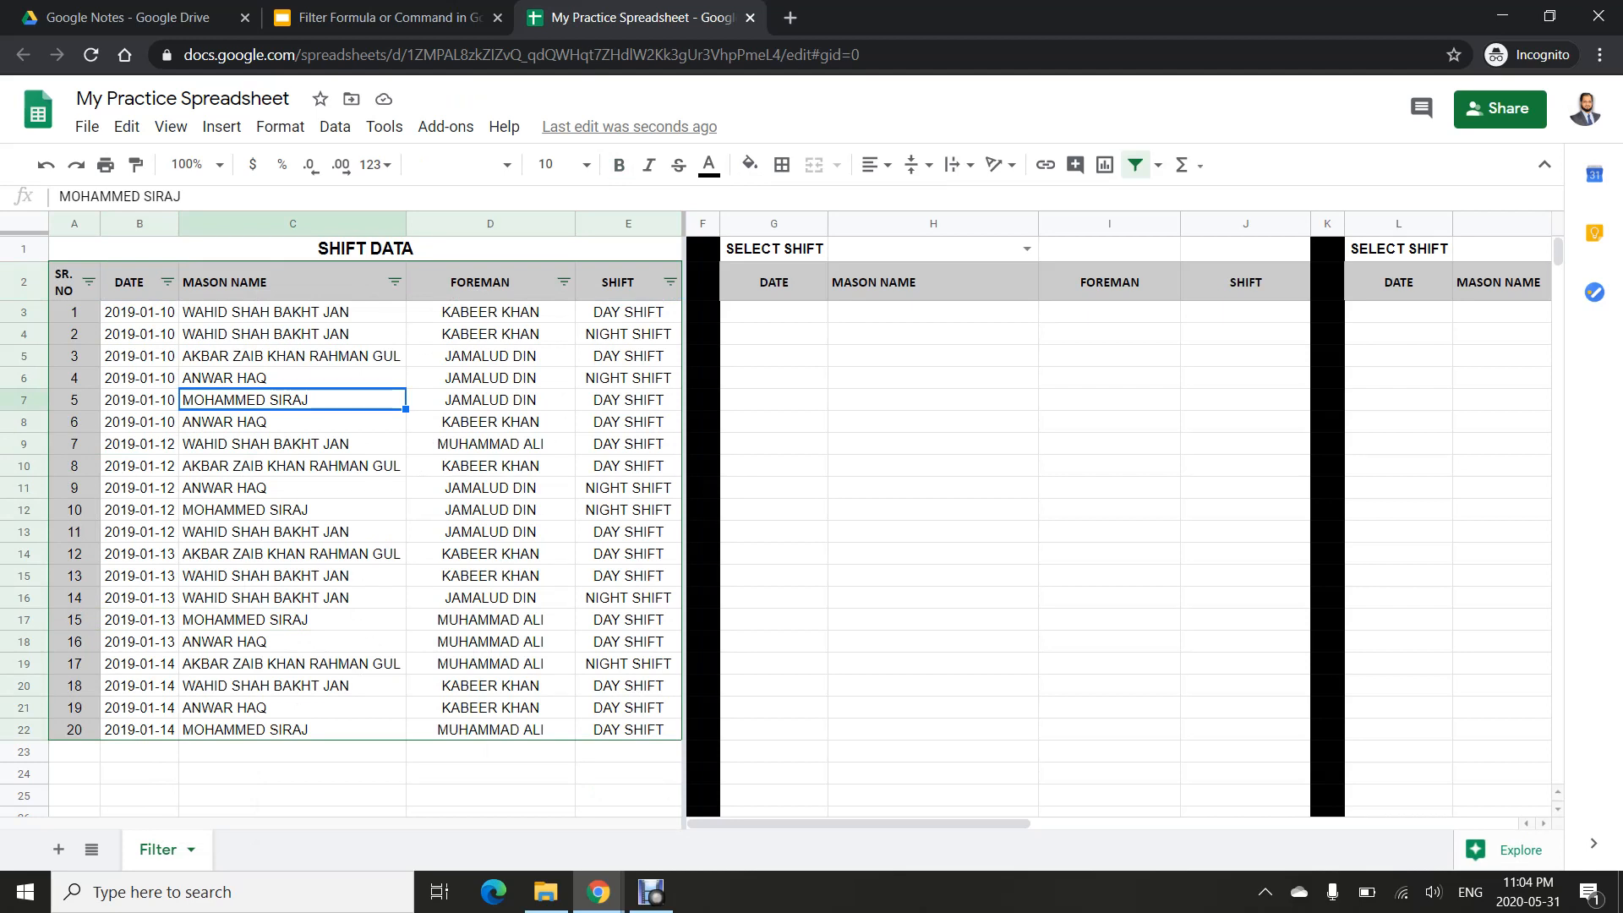
- Examine the SHIFT column's sort and filter options, including filtering by condition, and leave them without applying anything
{"action": "left_click", "coordinate": [670, 282]}
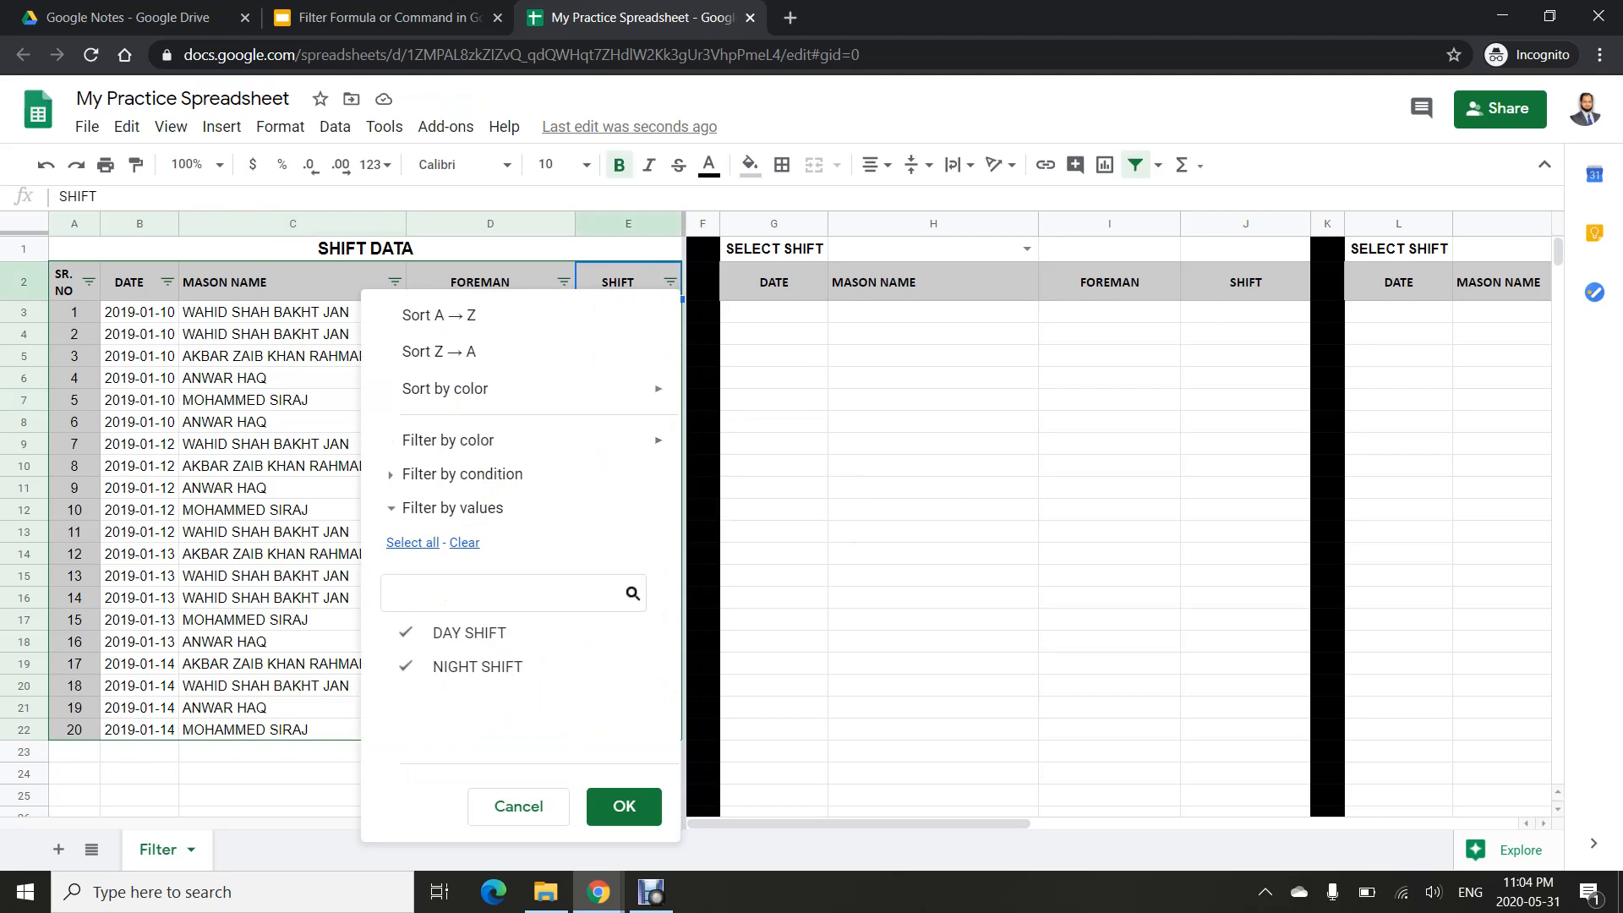
{"action": "mouse_move", "coordinate": [448, 440]}
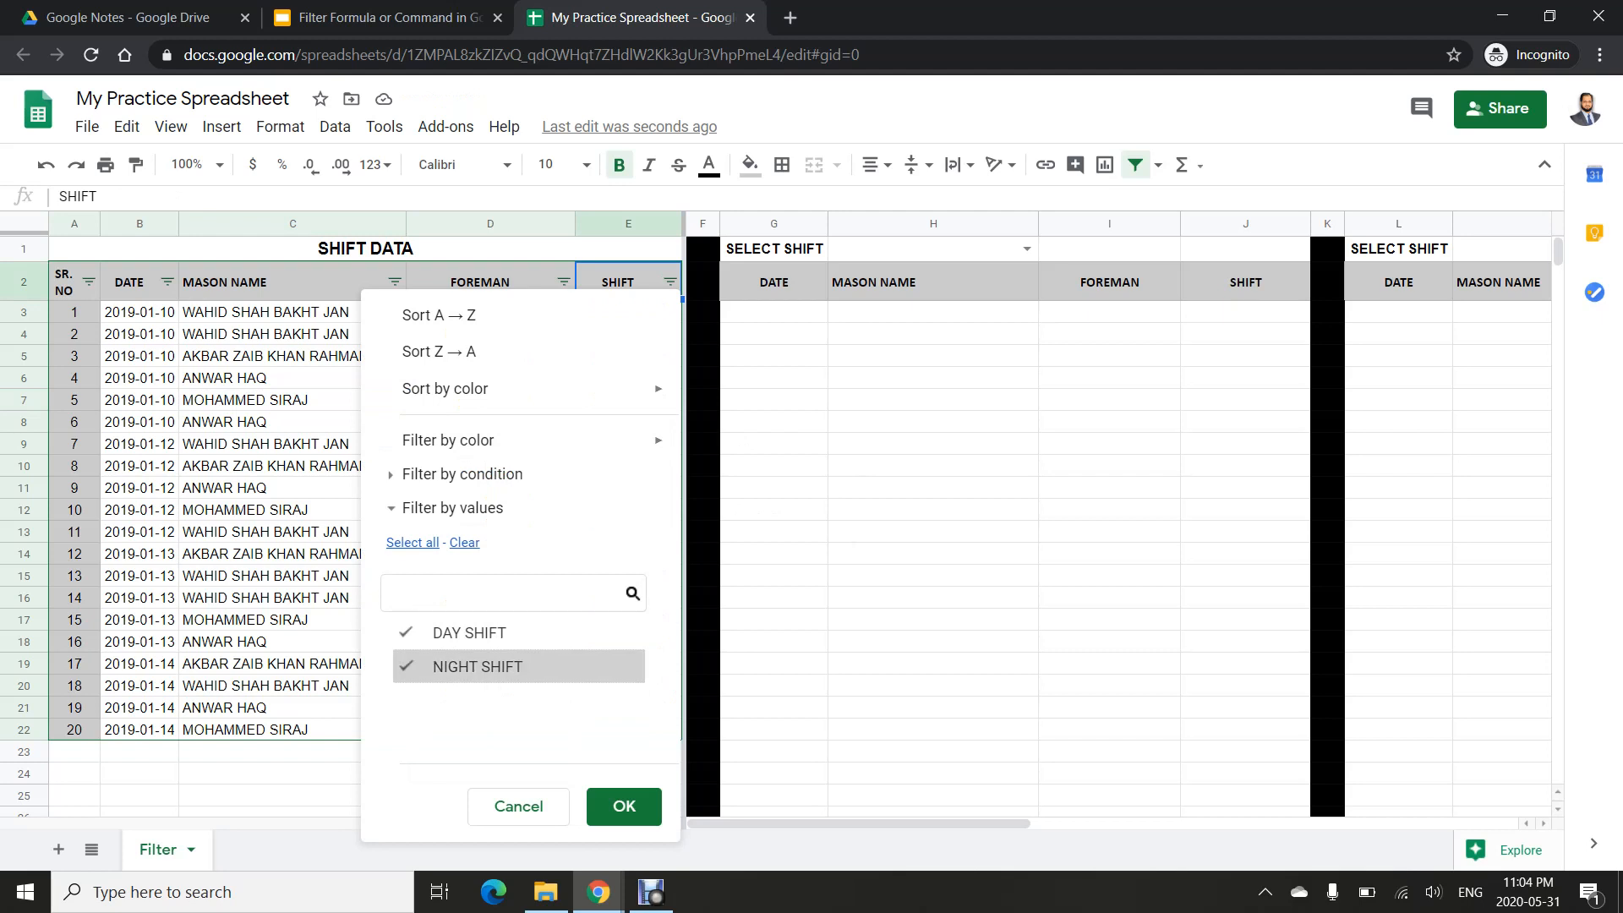
{"action": "left_click", "coordinate": [462, 474]}
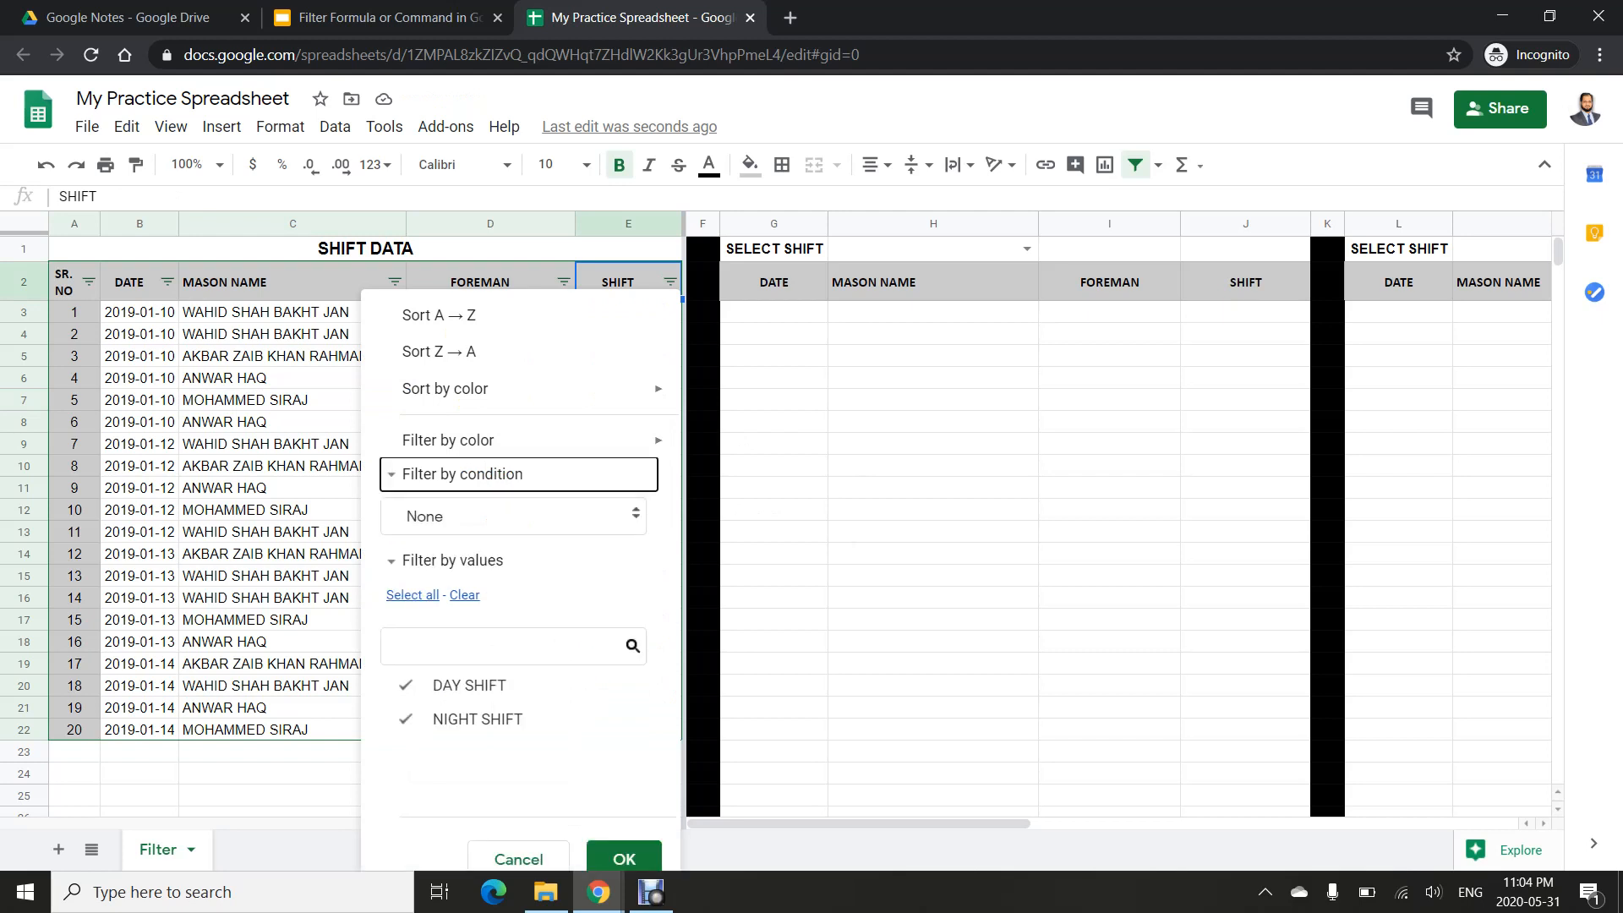
{"action": "left_click", "coordinate": [463, 474]}
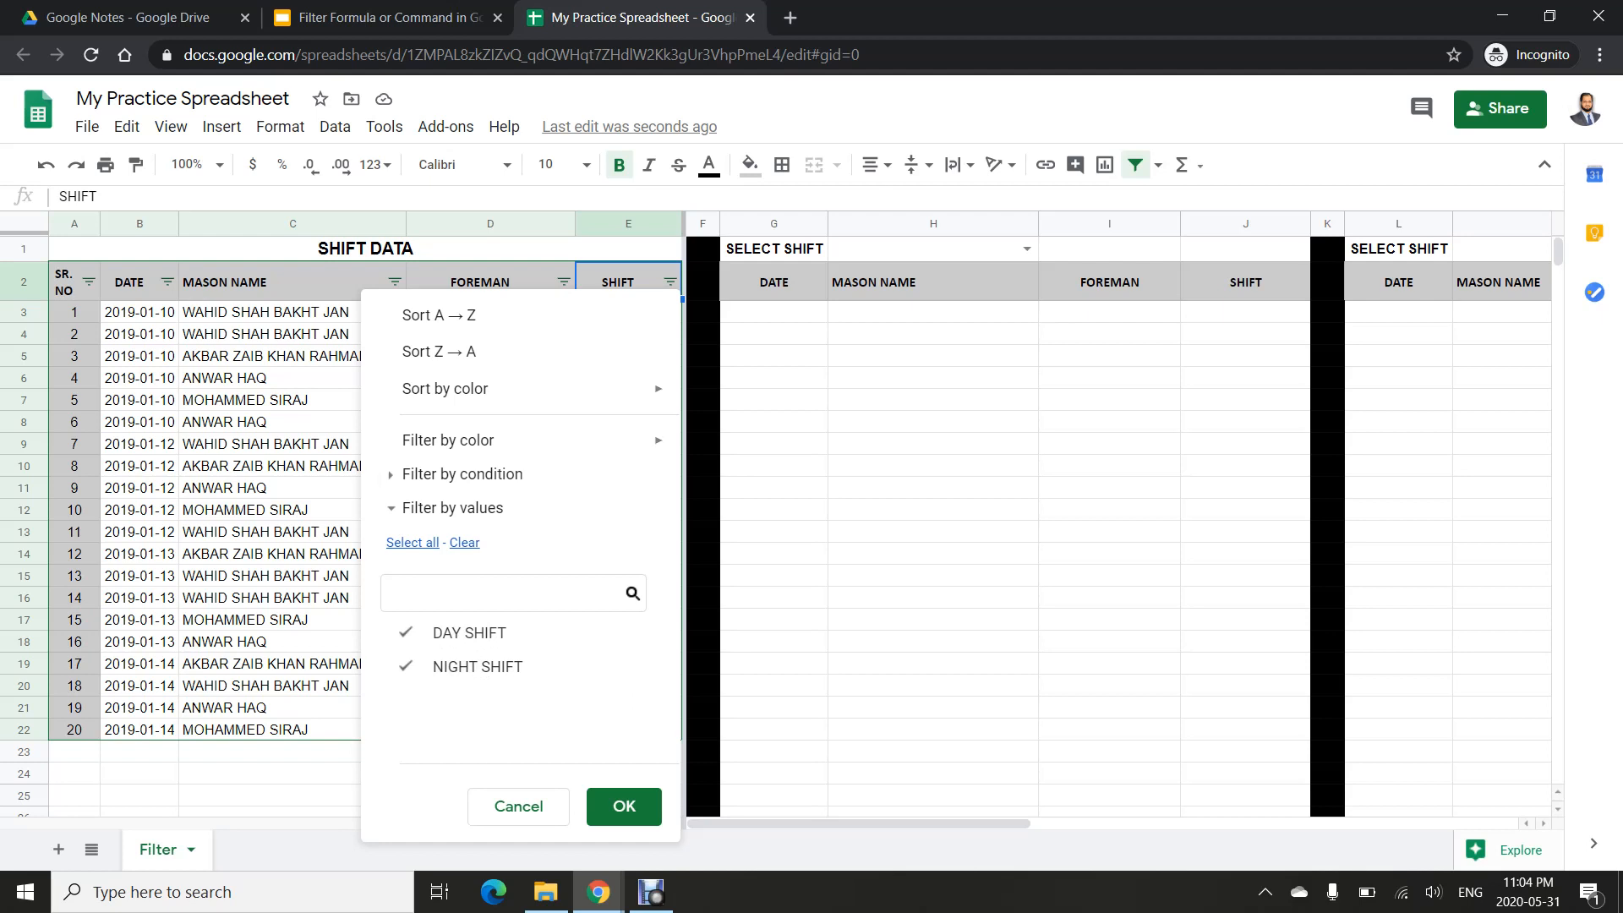
{"action": "left_click", "coordinate": [293, 312]}
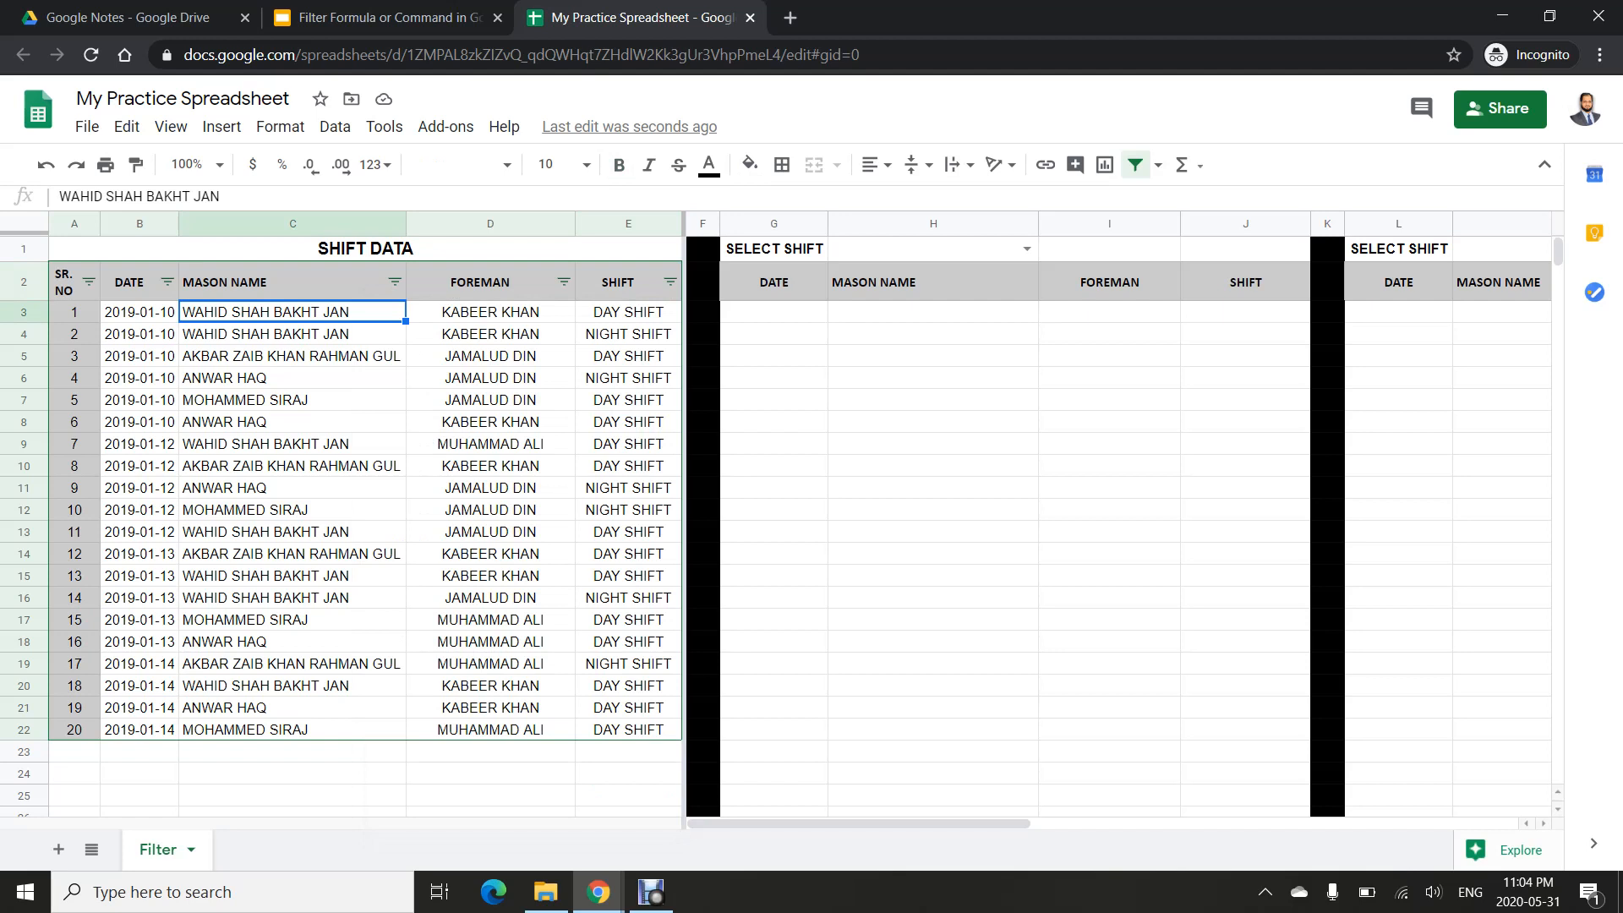
- Enter the formula =FILTER(B3:E22,E3:E22="DAY SHIFT") in cell G3
{"action": "left_click", "coordinate": [773, 311]}
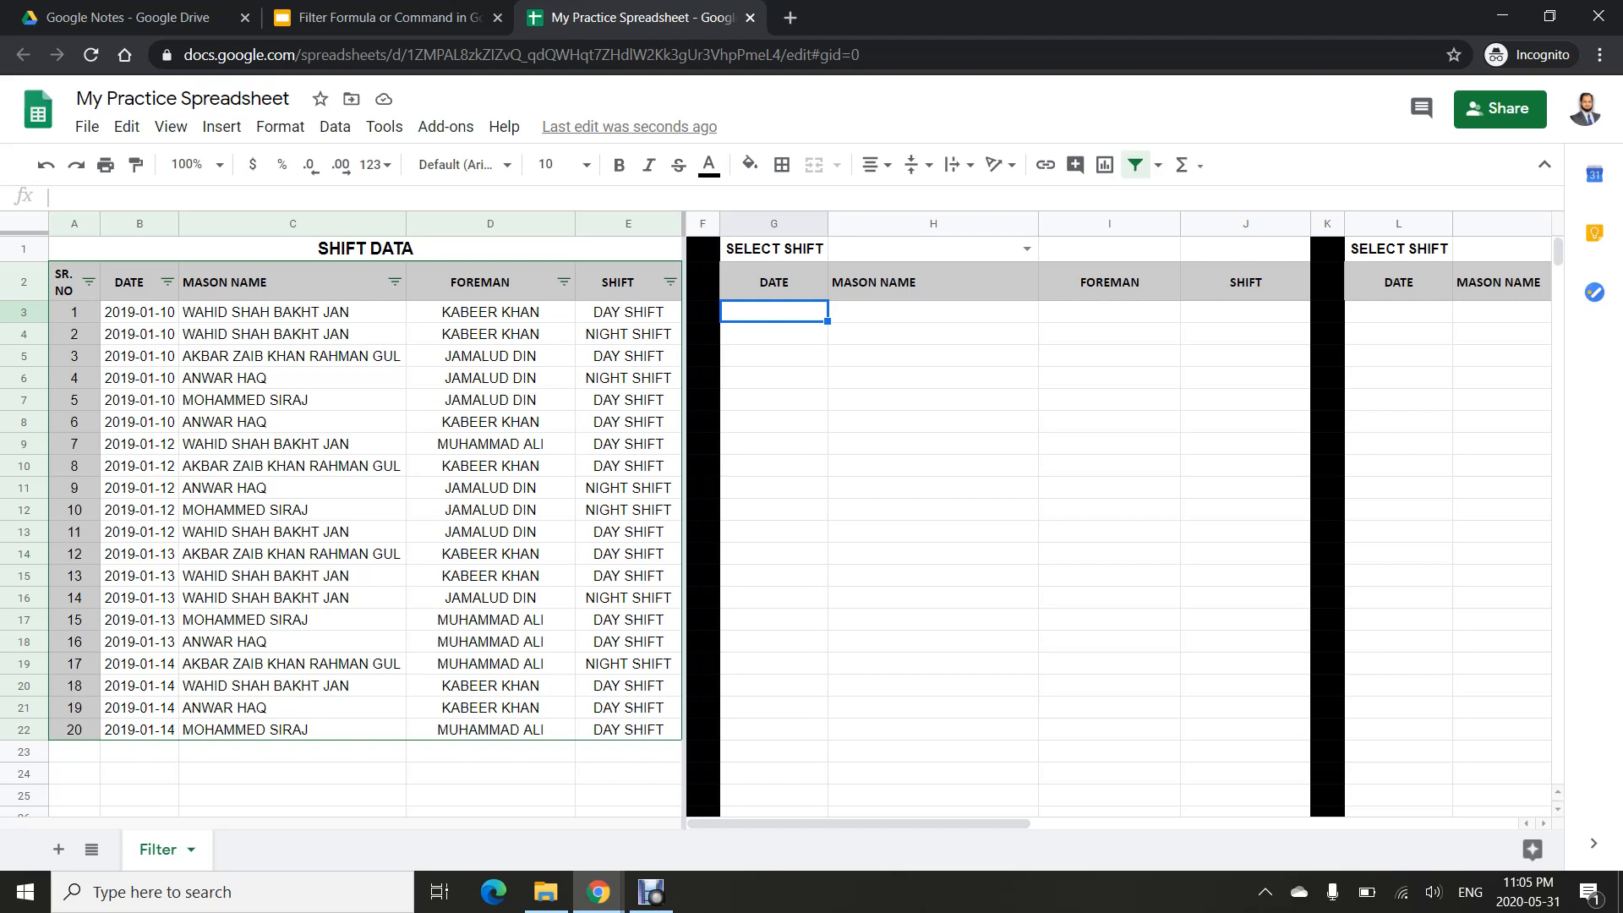
{"action": "type", "text": "=FILTER("}
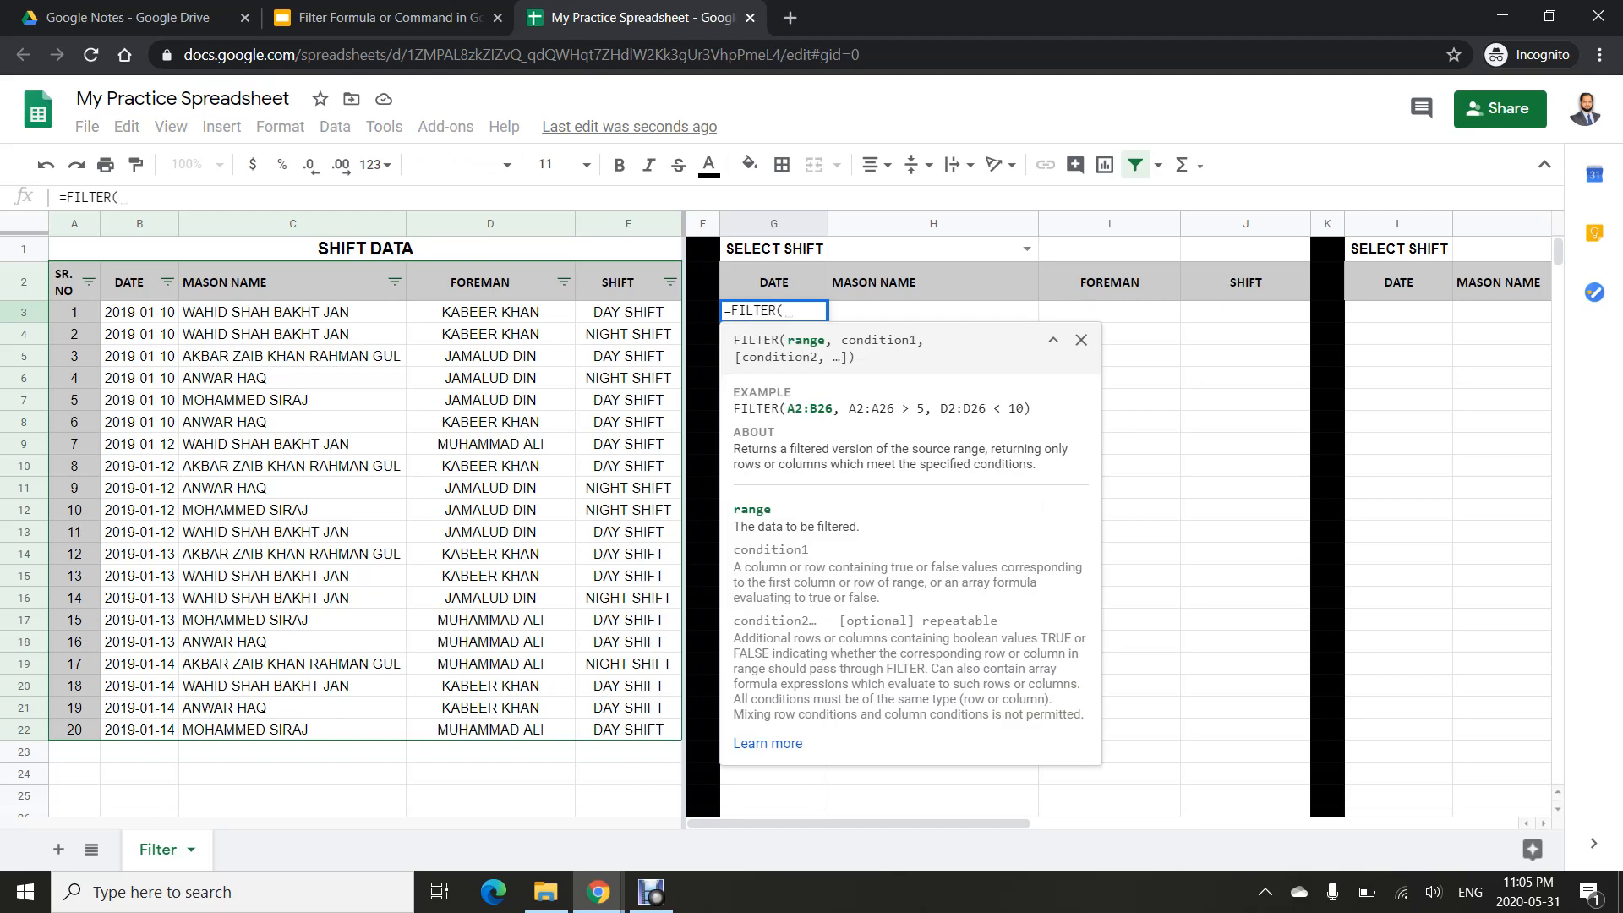
{"action": "left_click_drag", "start_coordinate": [140, 311], "coordinate": [628, 730]}
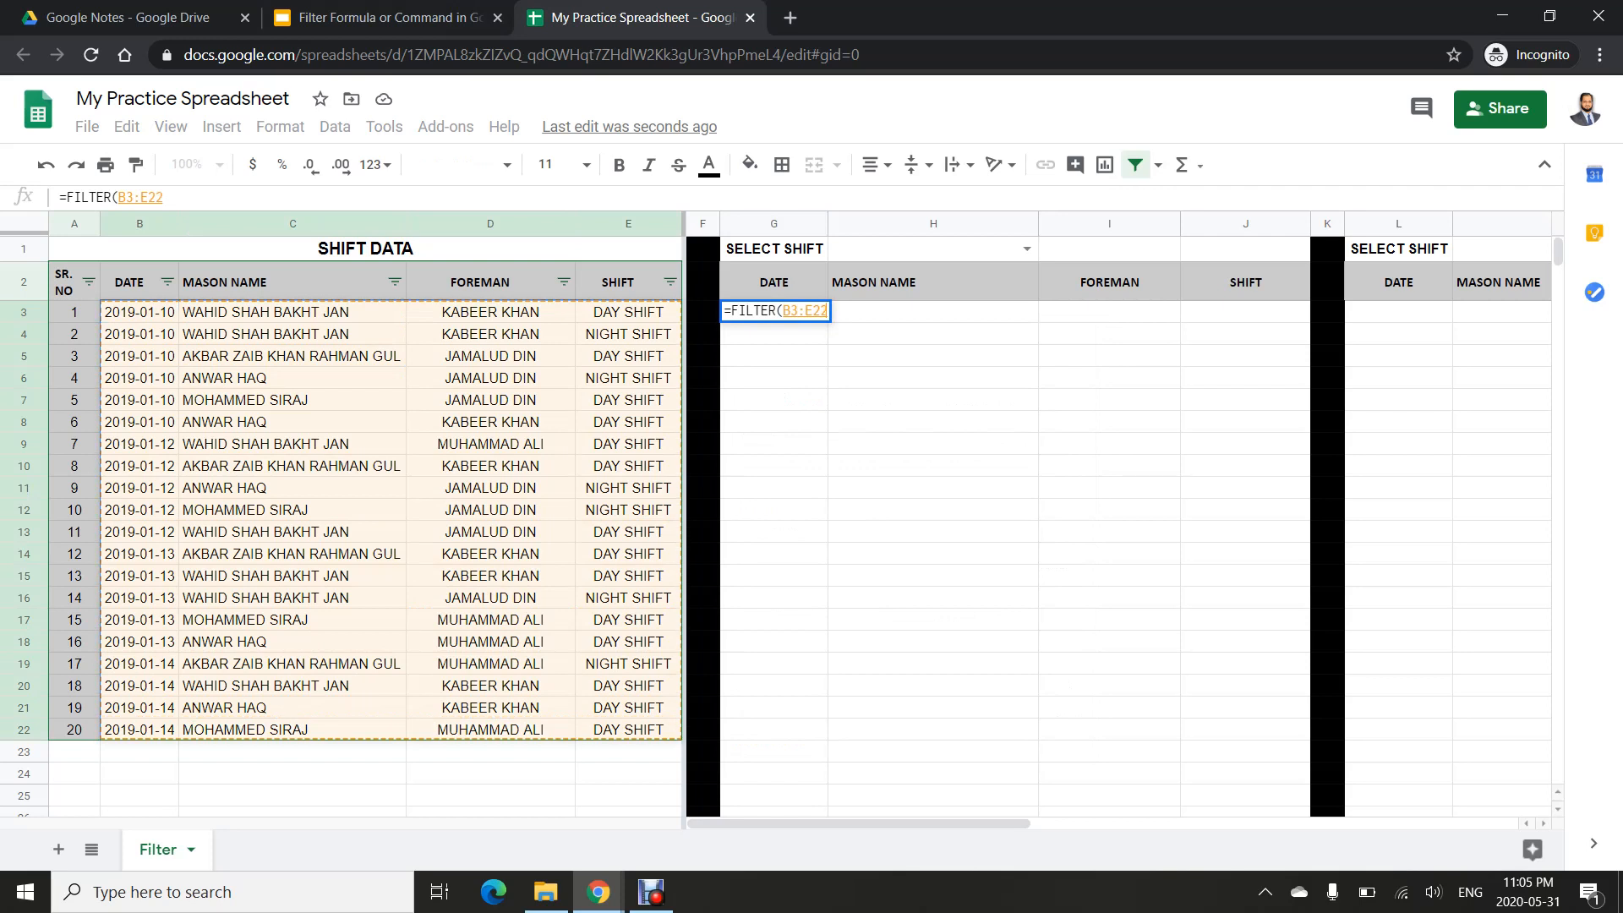
{"action": "type", "text": ","}
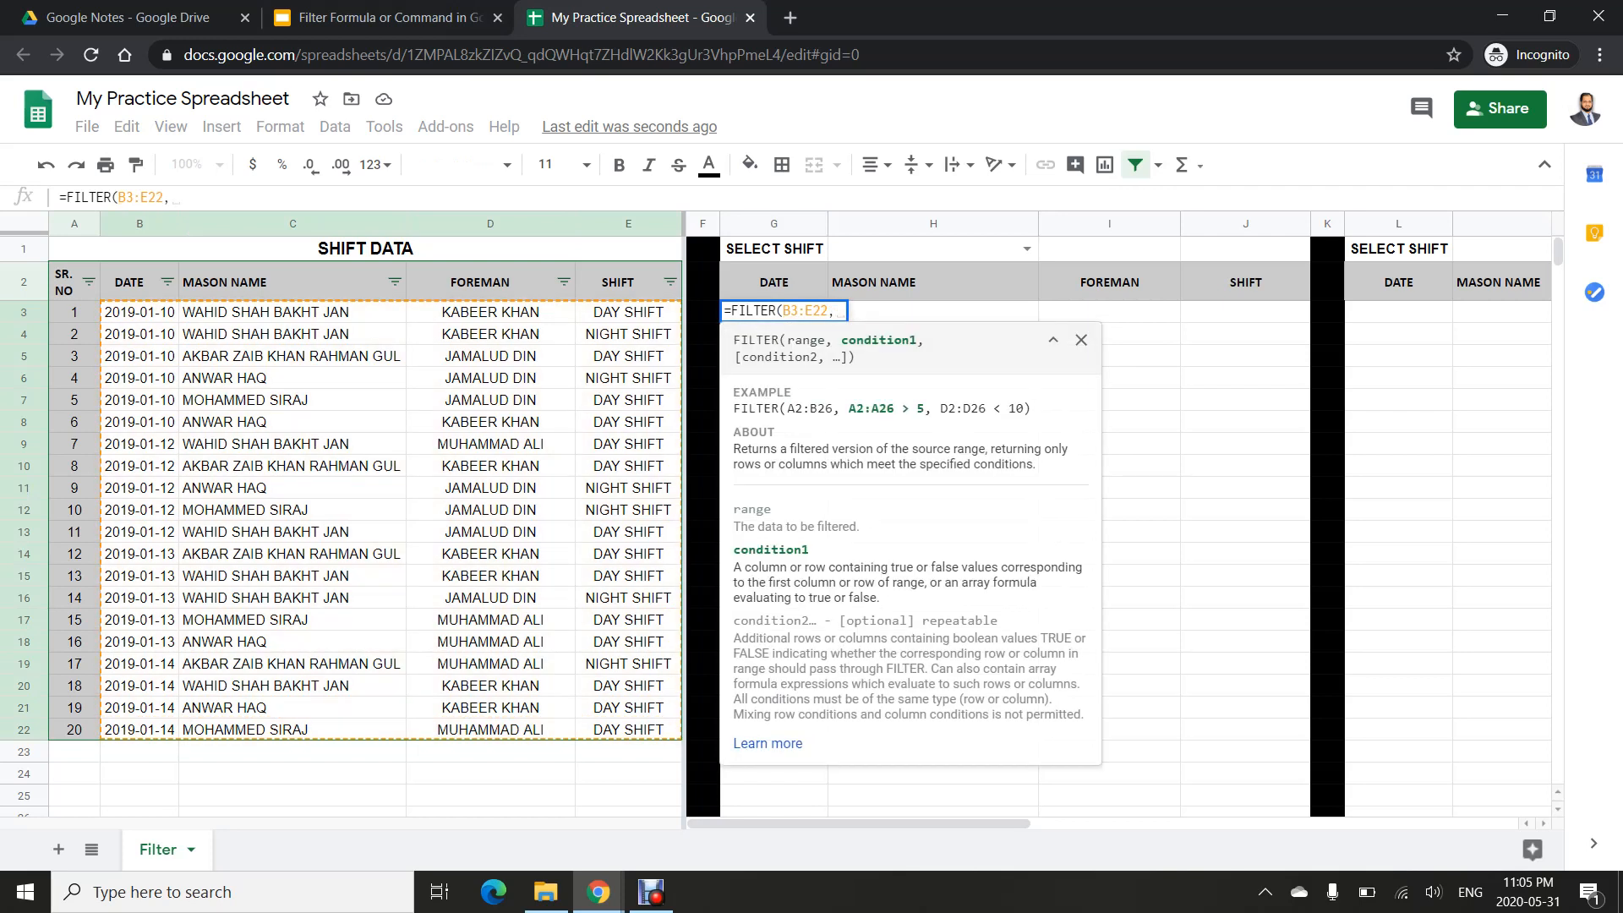
{"action": "left_click_drag", "start_coordinate": [628, 311], "coordinate": [628, 729]}
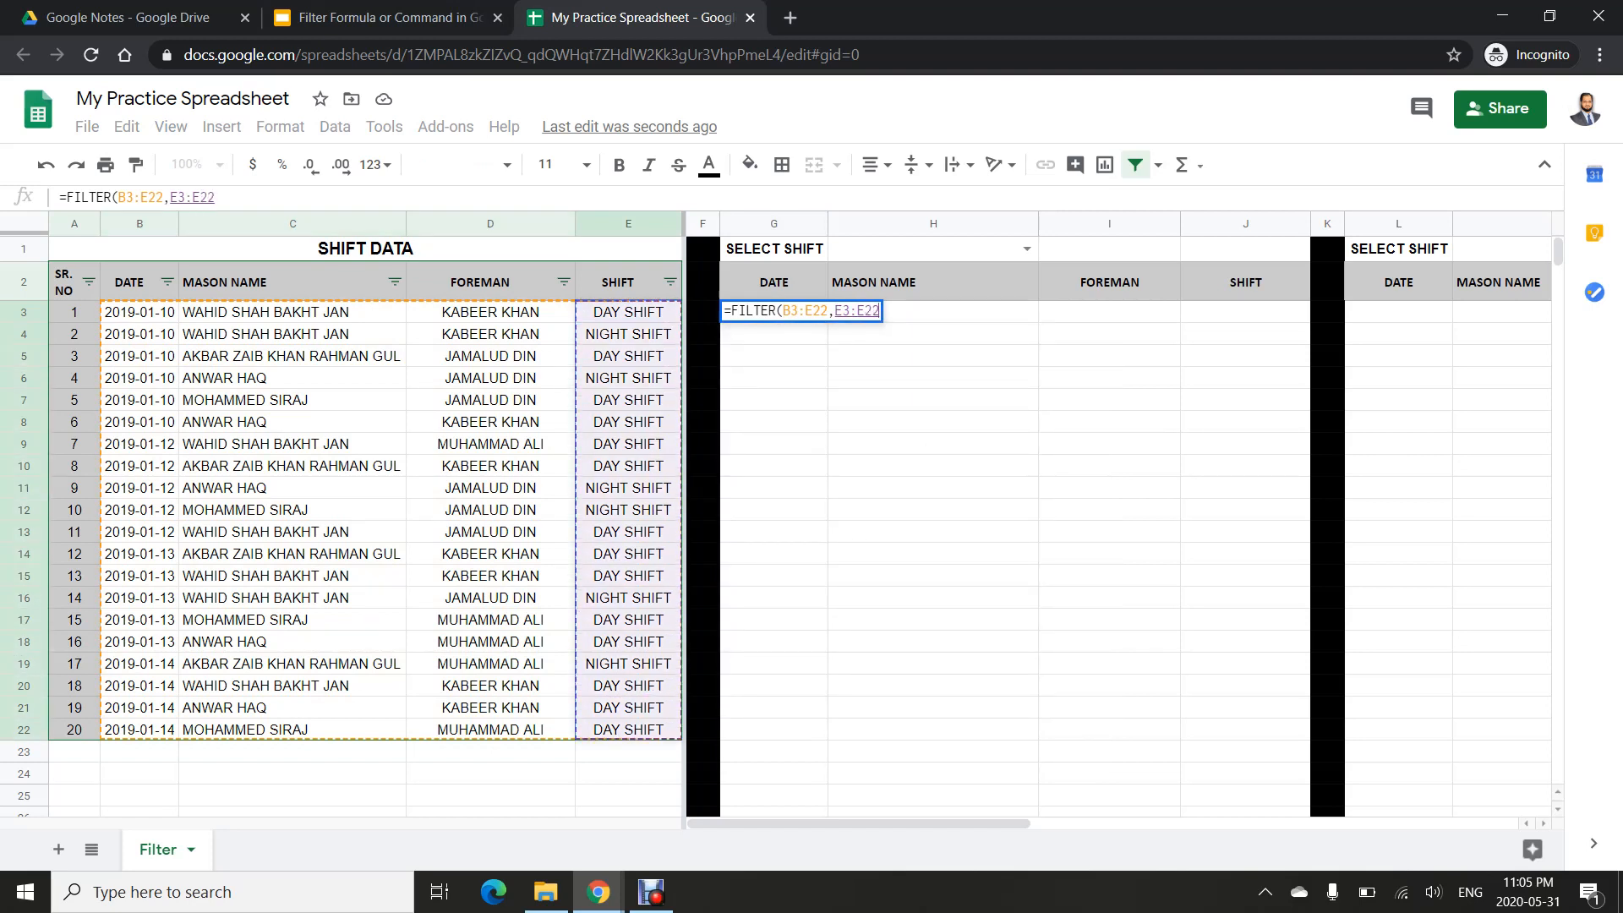
{"action": "type", "text": "=\"DAY SHIFT\""}
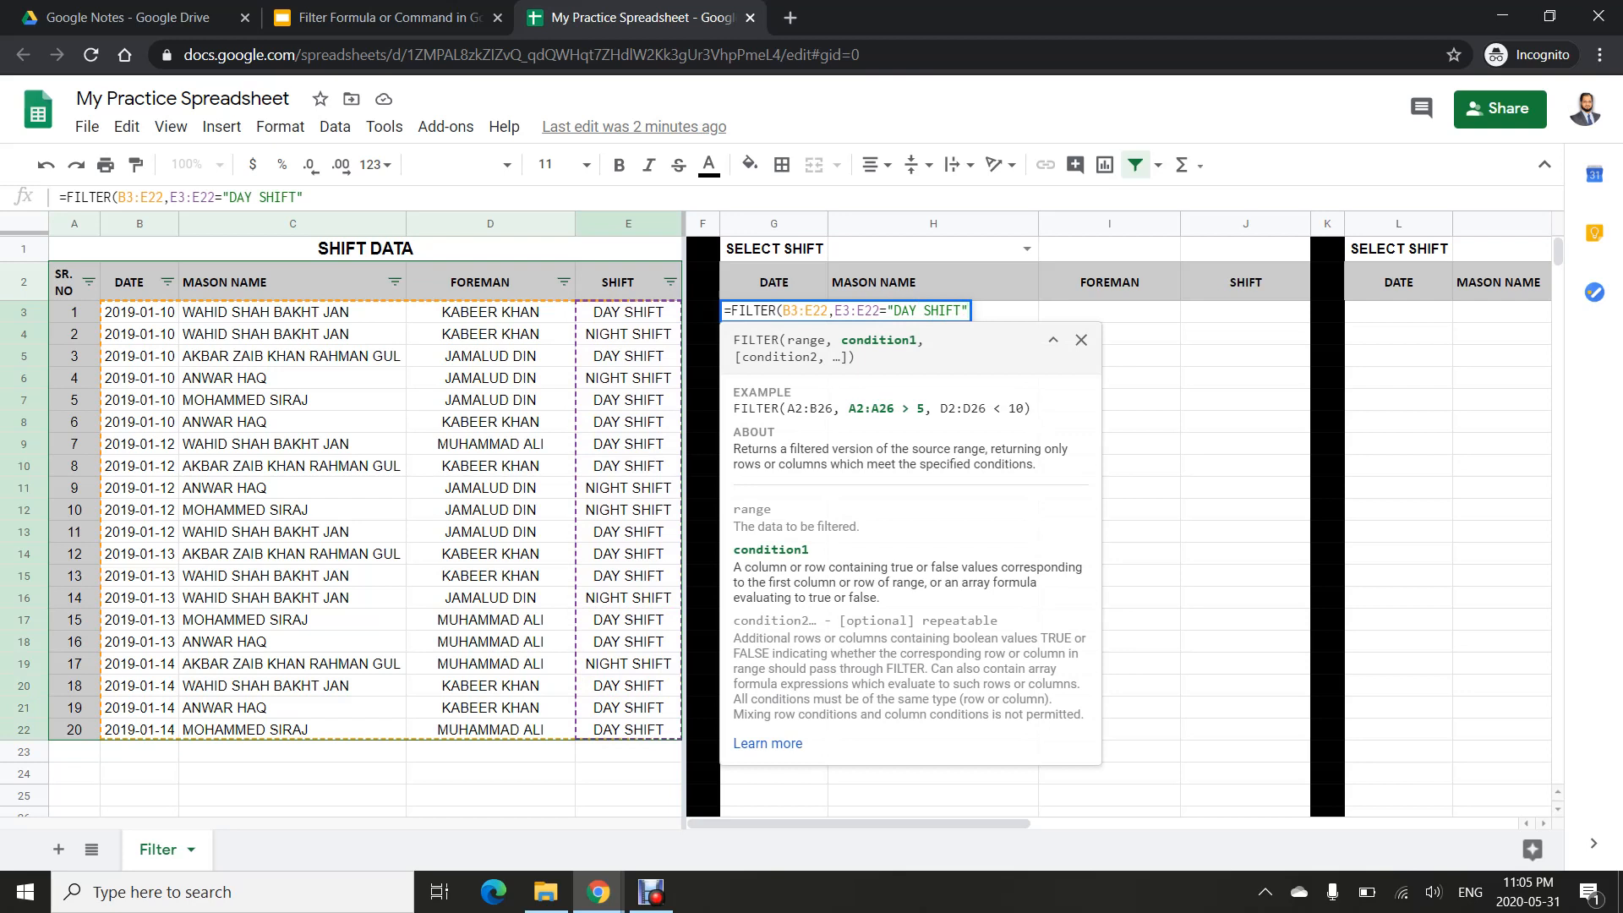
{"action": "key", "text": "Return"}
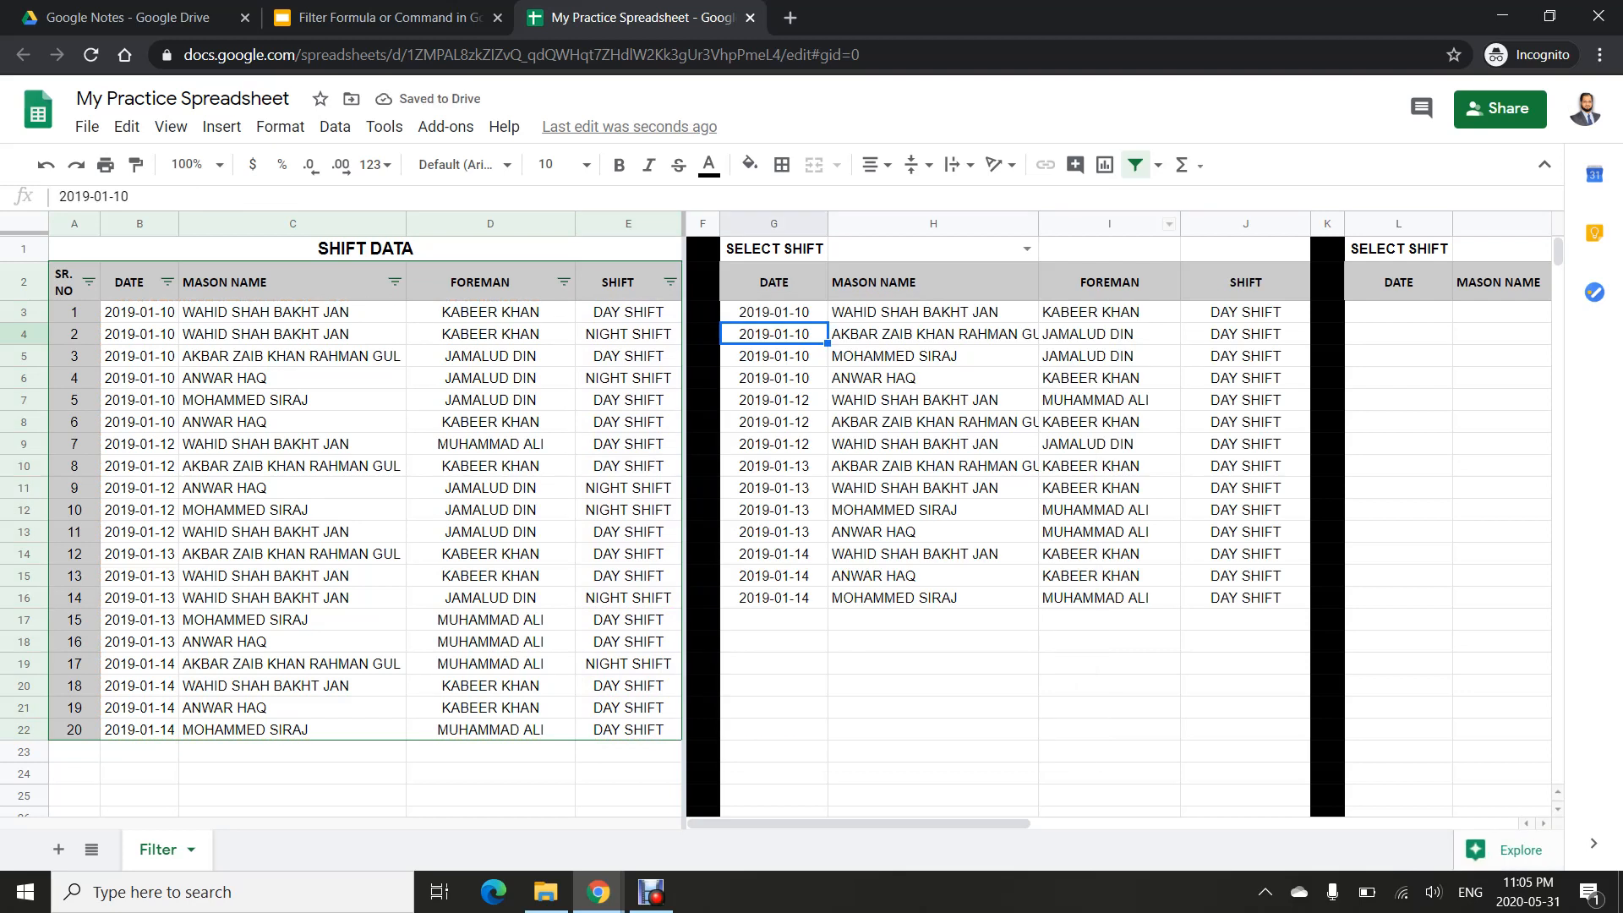
- Filter the source table's SHIFT column to DAY SHIFT only, excluding NIGHT SHIFT
{"action": "left_click", "coordinate": [670, 282]}
{"action": "left_click", "coordinate": [469, 633]}
{"action": "left_click", "coordinate": [470, 633]}
{"action": "left_click", "coordinate": [477, 667]}
{"action": "left_click", "coordinate": [624, 805]}
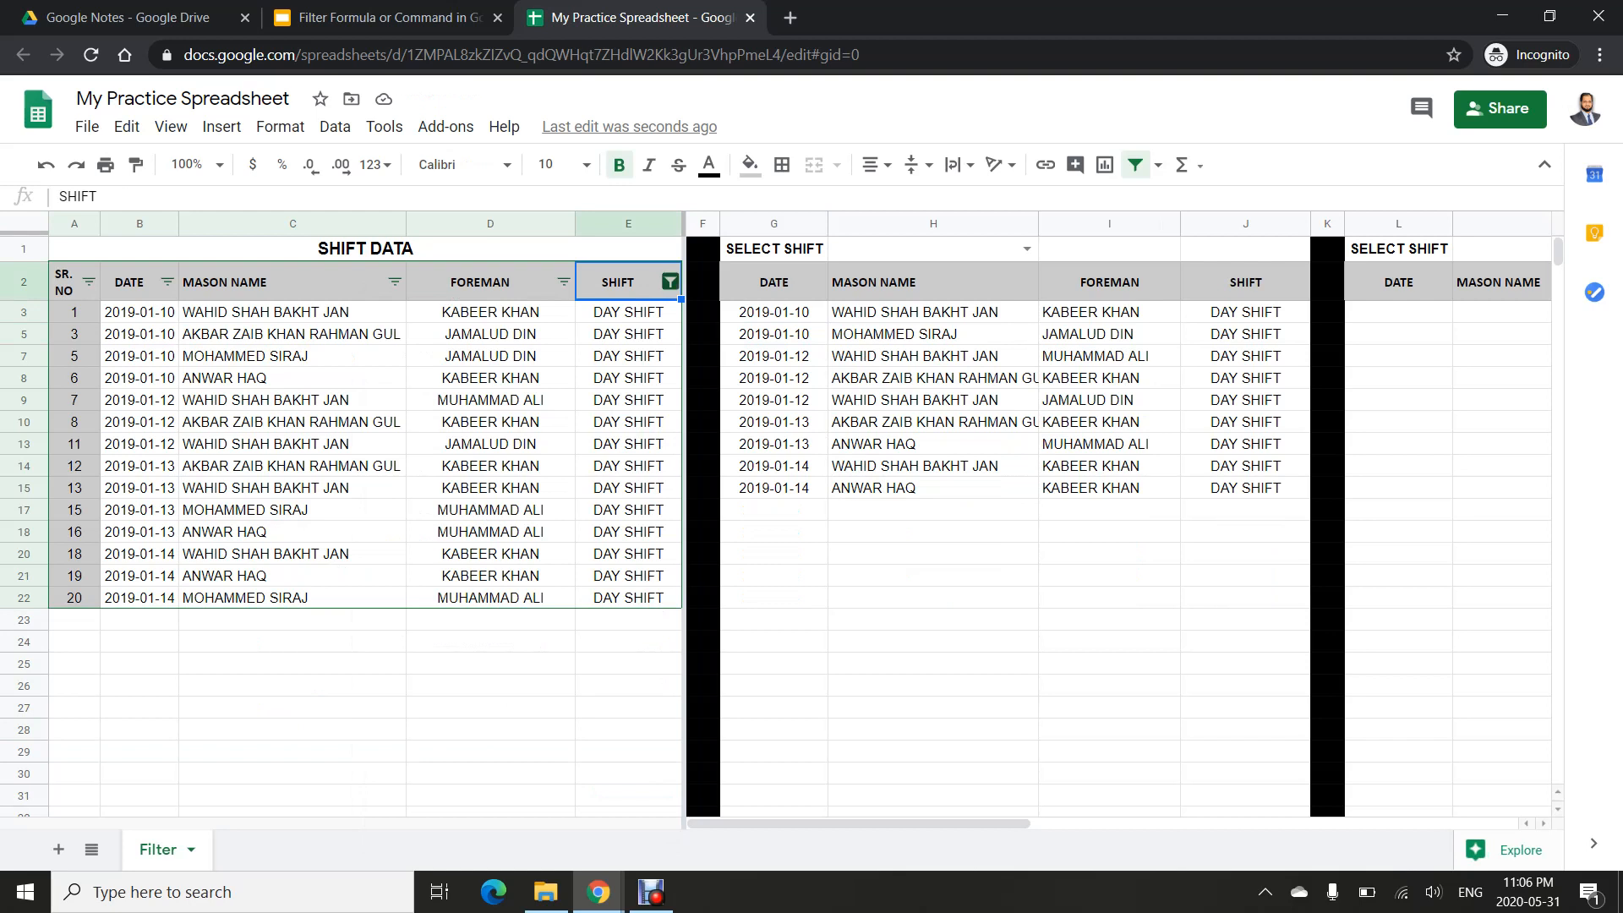
- Include NIGHT SHIFT again alongside DAY SHIFT in the source table's SHIFT column filter
{"action": "left_click", "coordinate": [670, 282]}
{"action": "left_click", "coordinate": [478, 666]}
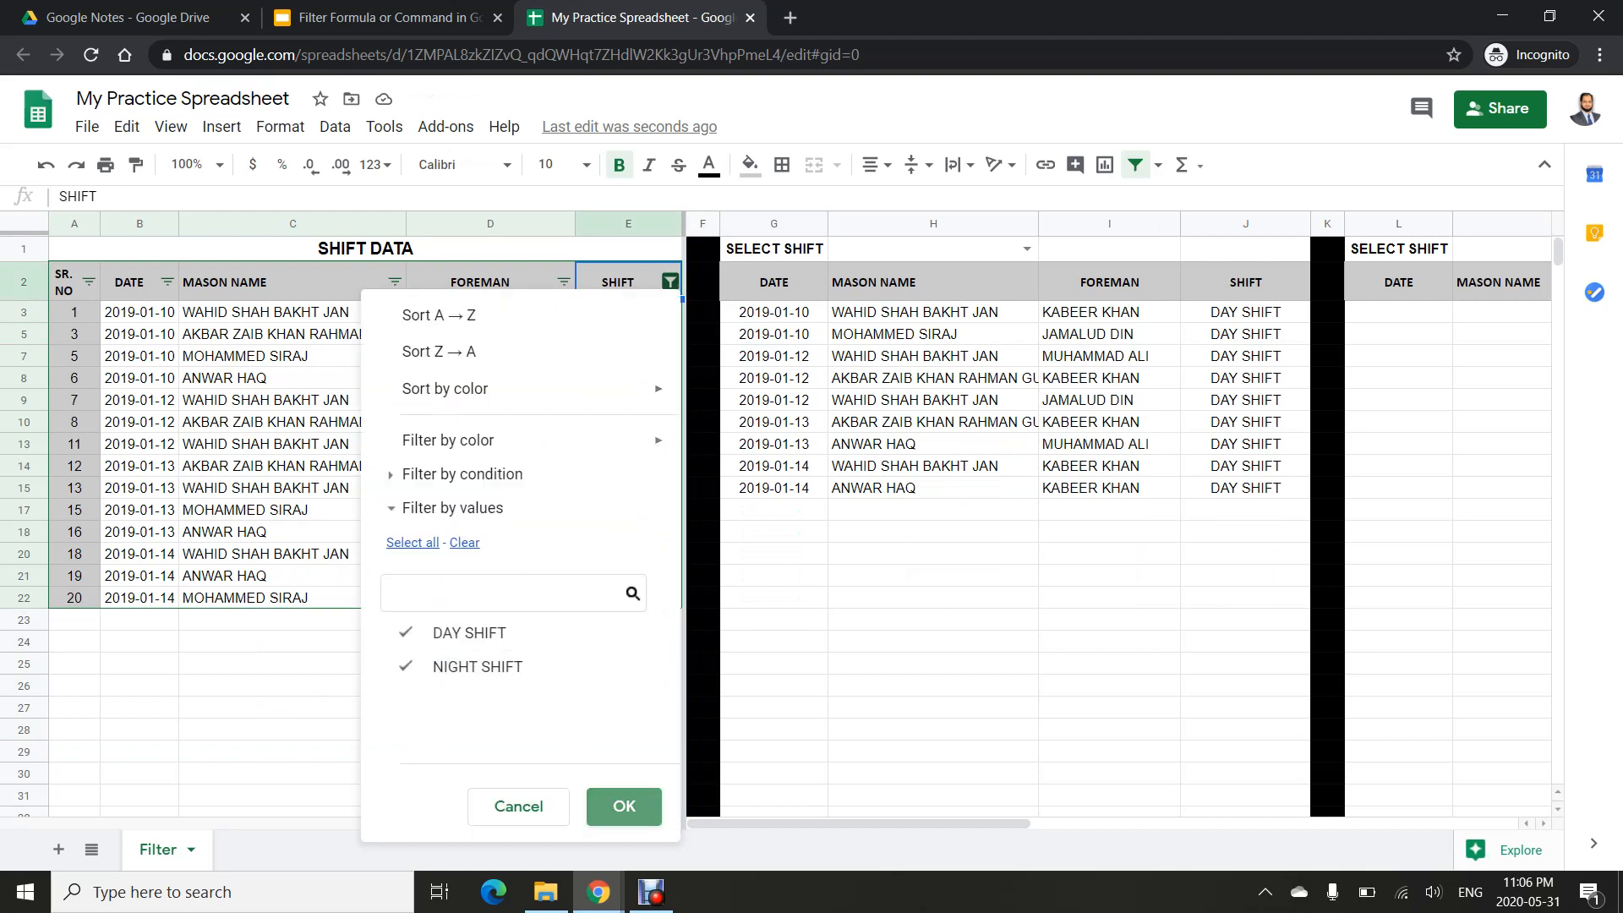
{"action": "left_click", "coordinate": [624, 806]}
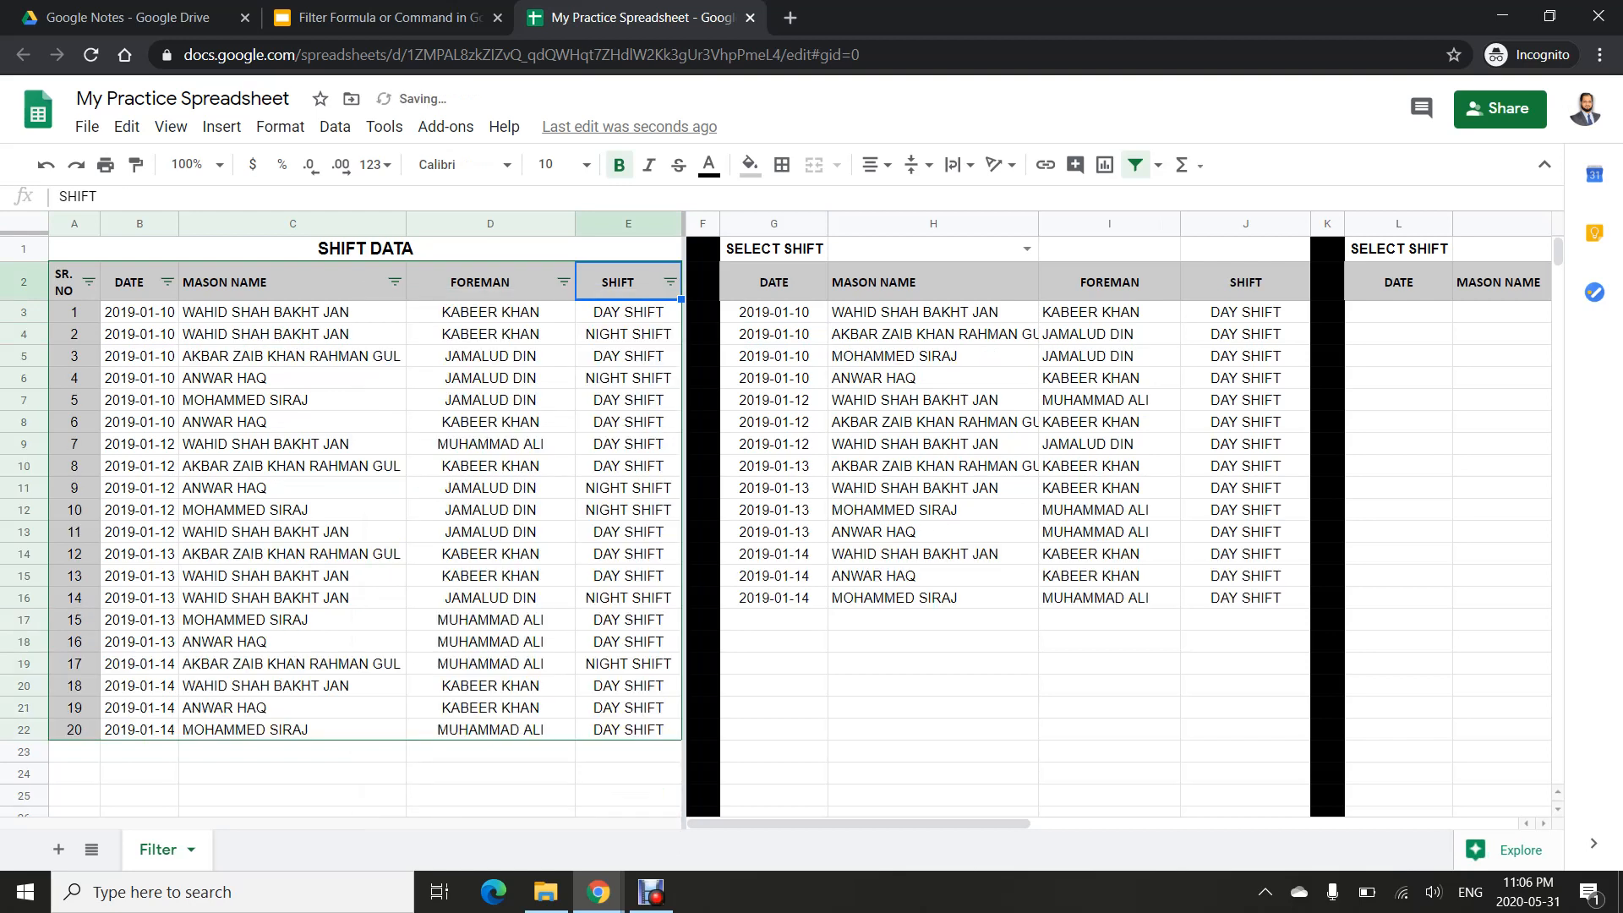
{"action": "left_click", "coordinate": [773, 356]}
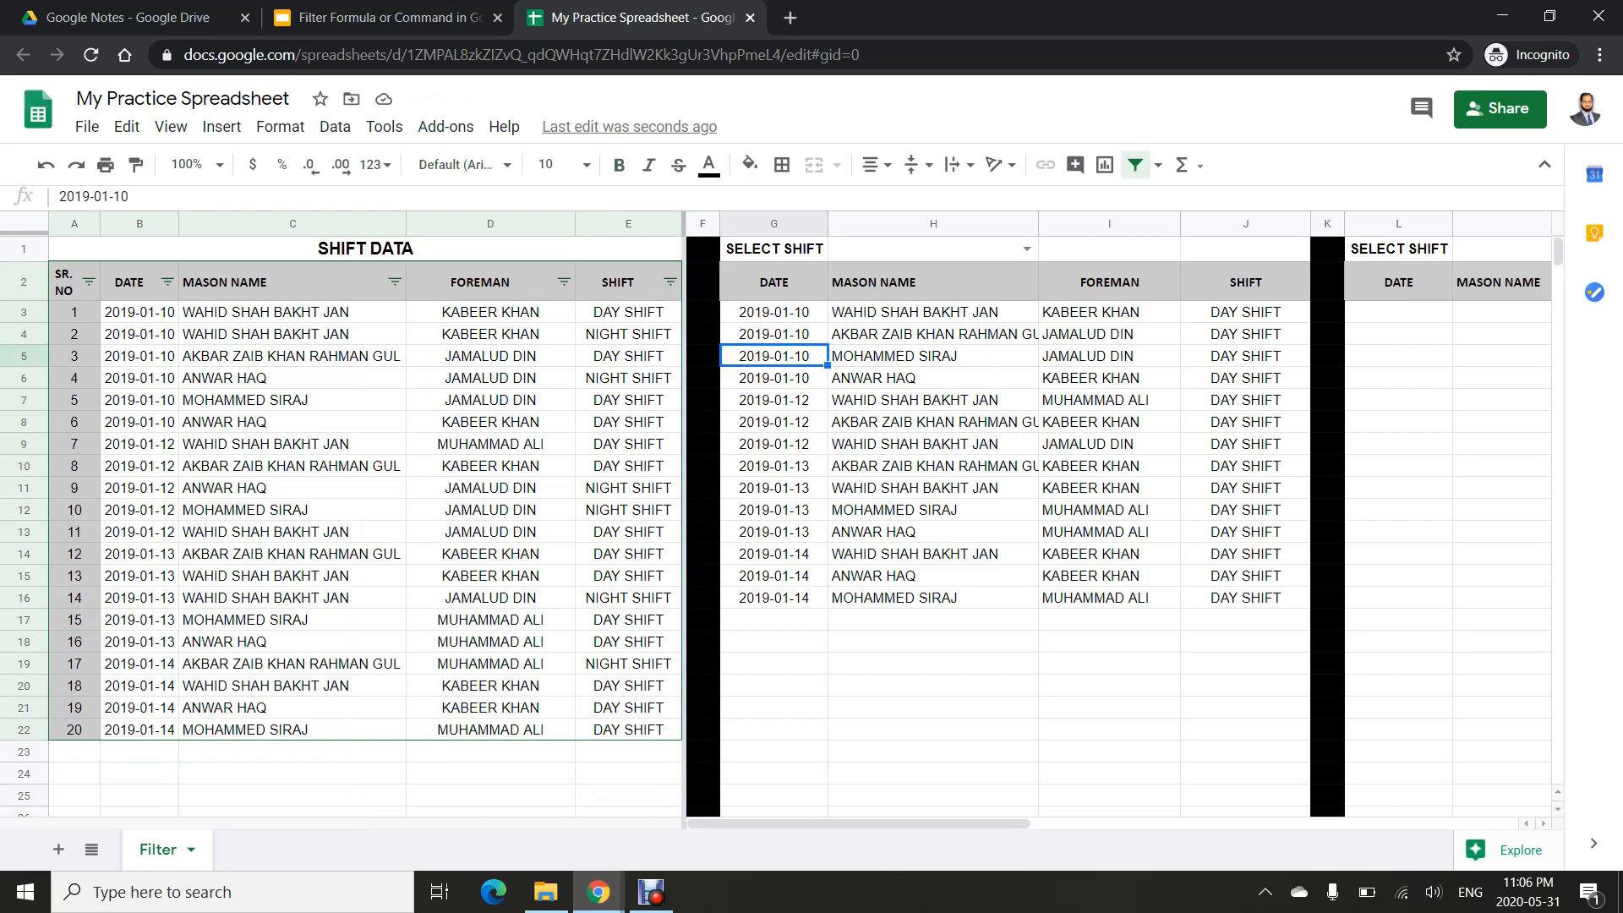
- Filter the SHIFT column to DAY SHIFT only and compare the source rows with those in the extracted table
{"action": "left_click", "coordinate": [671, 282]}
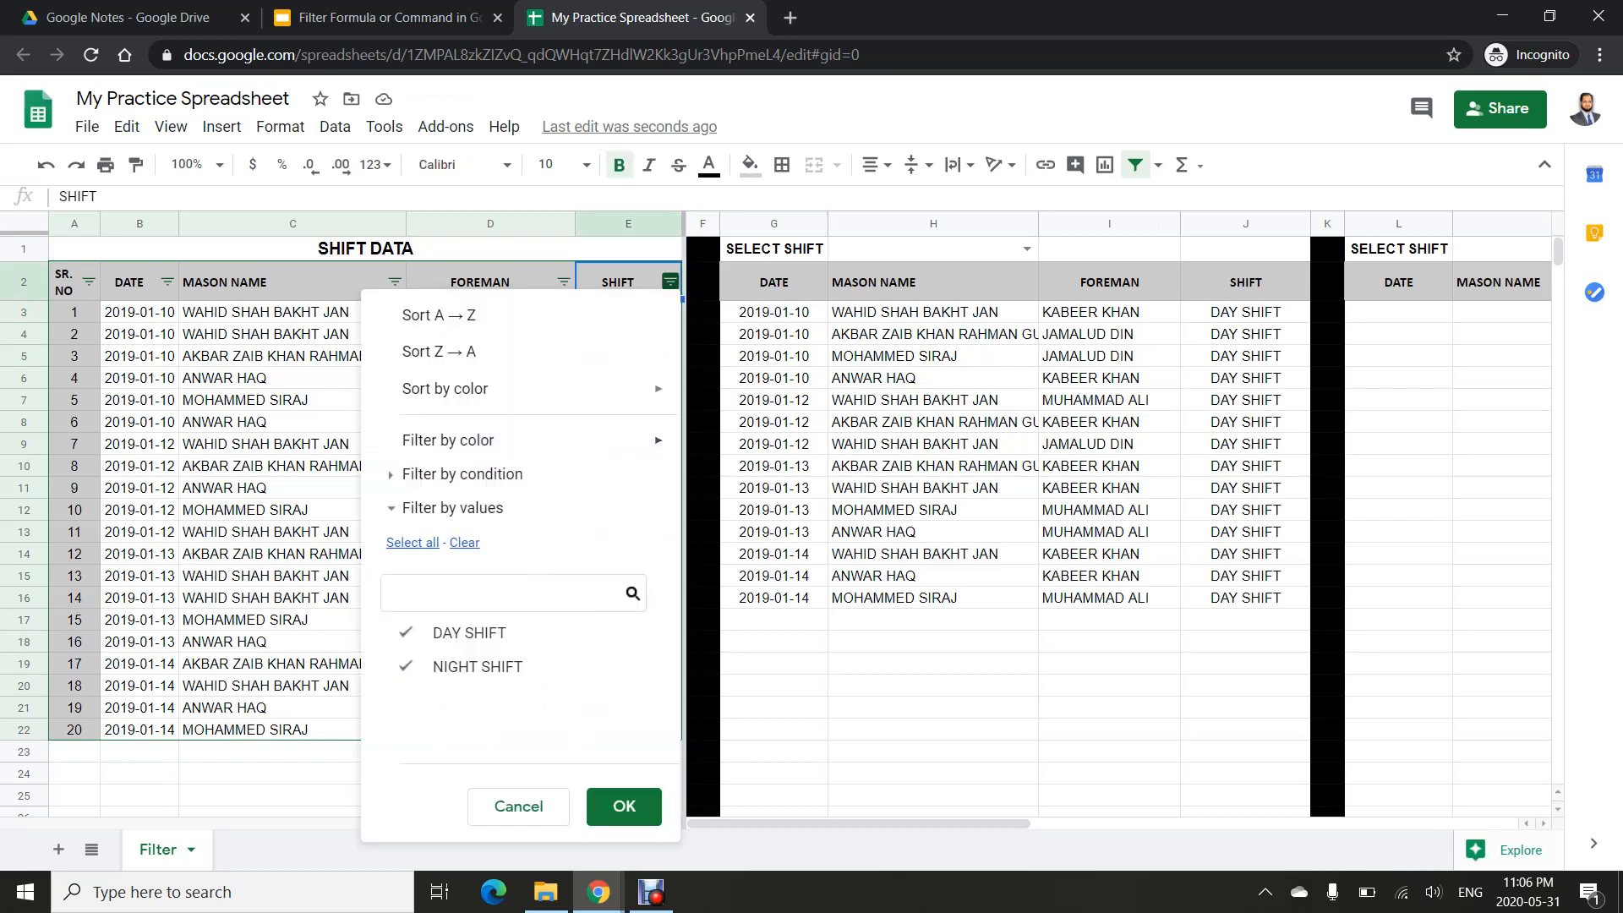
{"action": "left_click", "coordinate": [477, 666]}
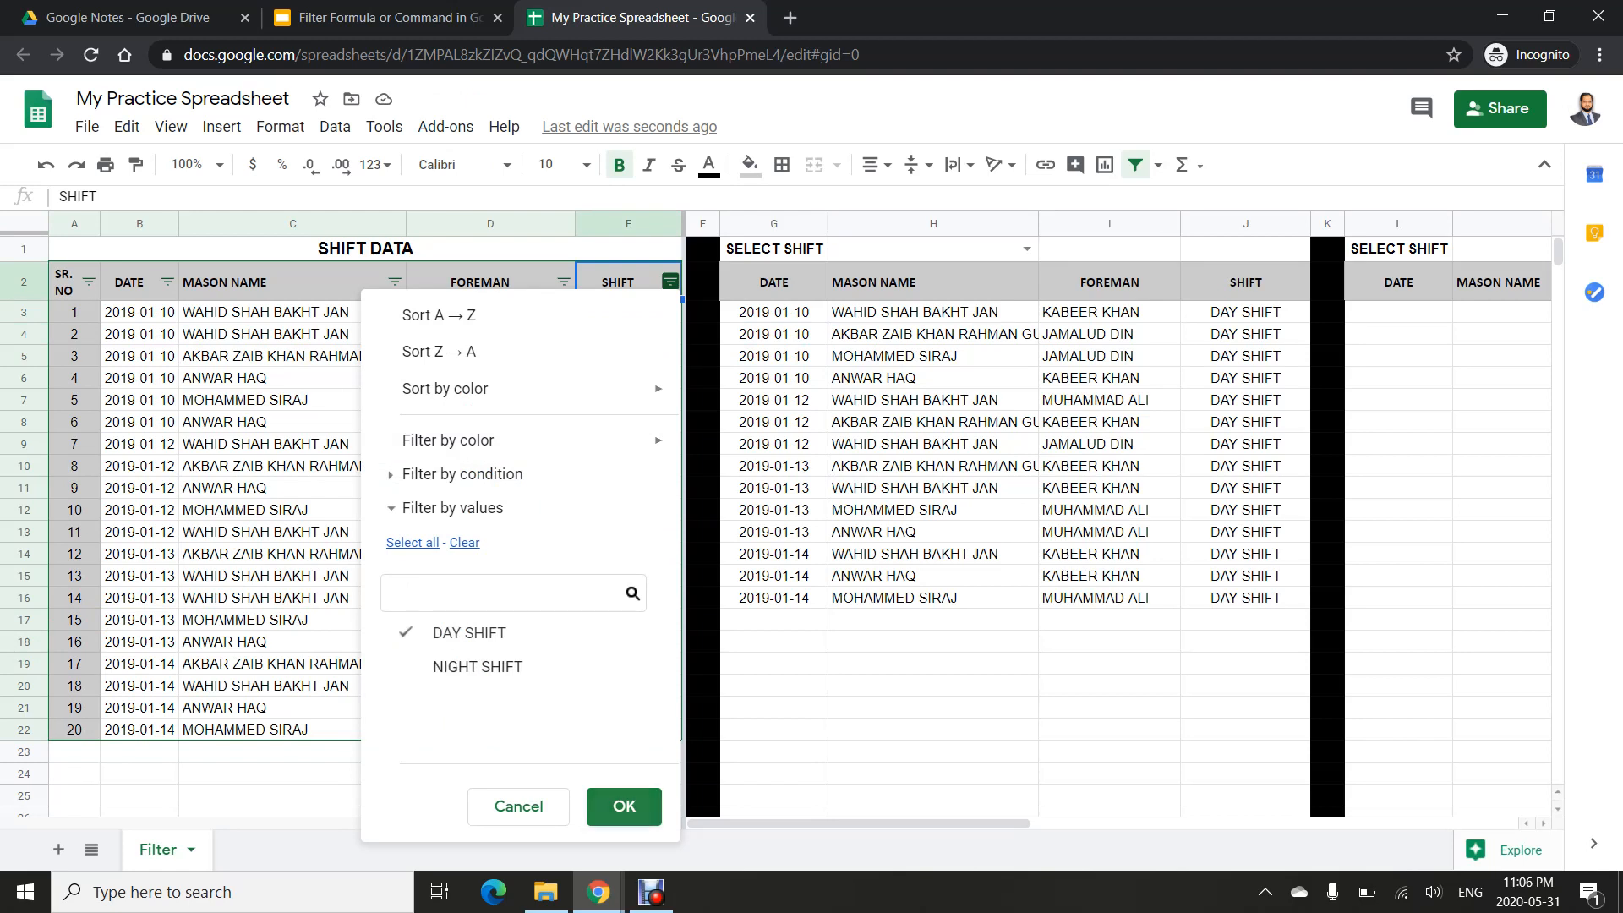
{"action": "left_click", "coordinate": [624, 805]}
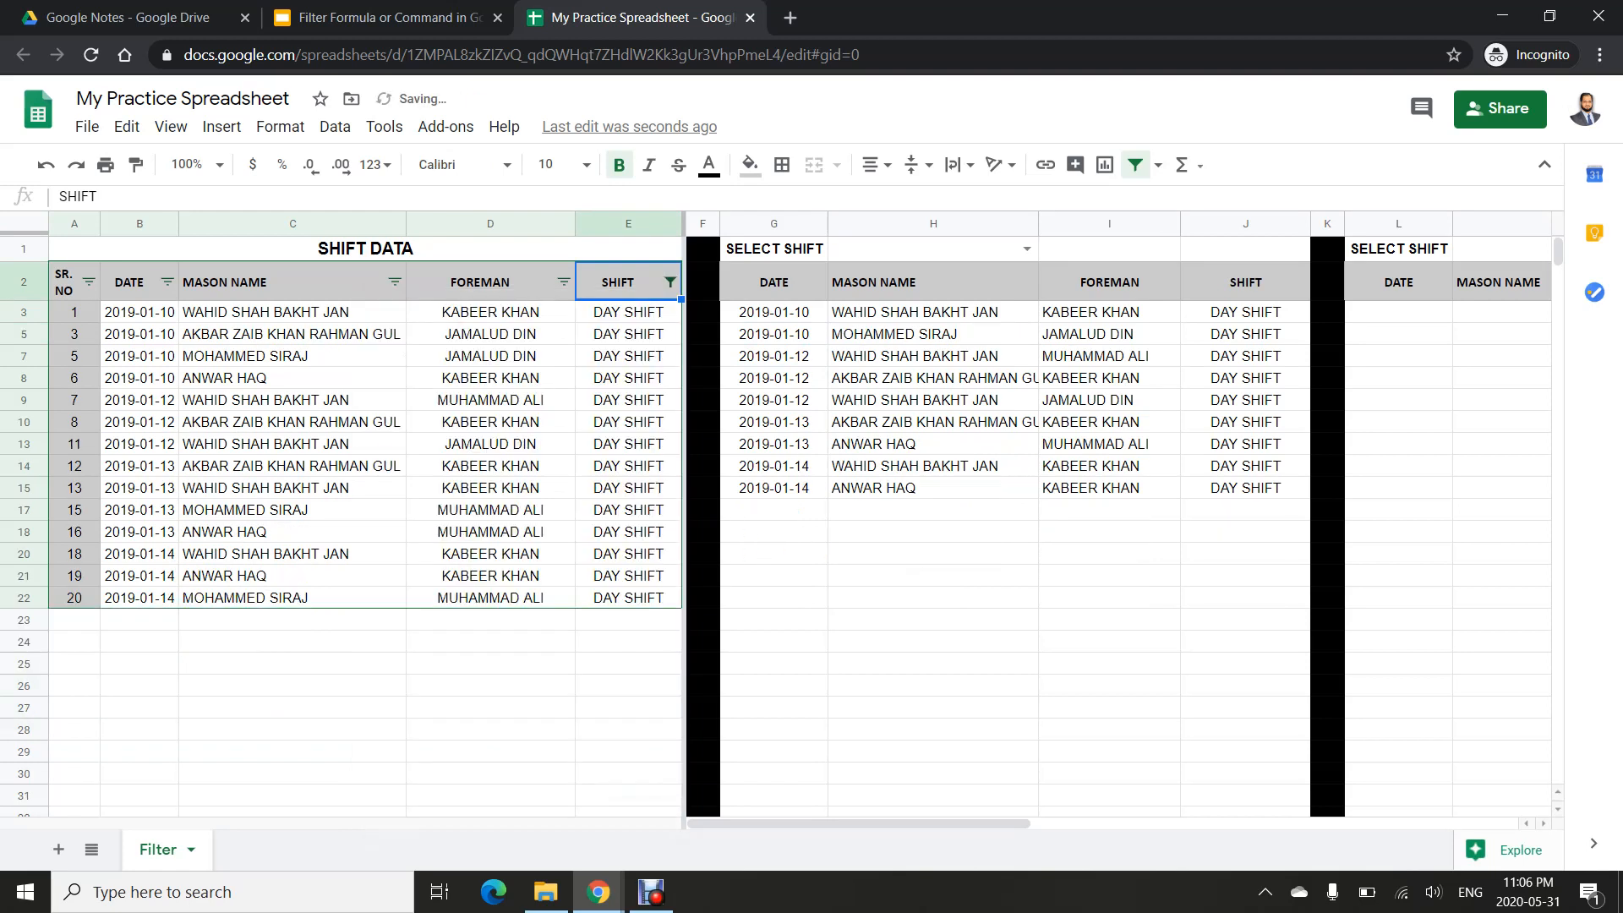
{"action": "left_click_drag", "start_coordinate": [774, 312], "coordinate": [773, 488]}
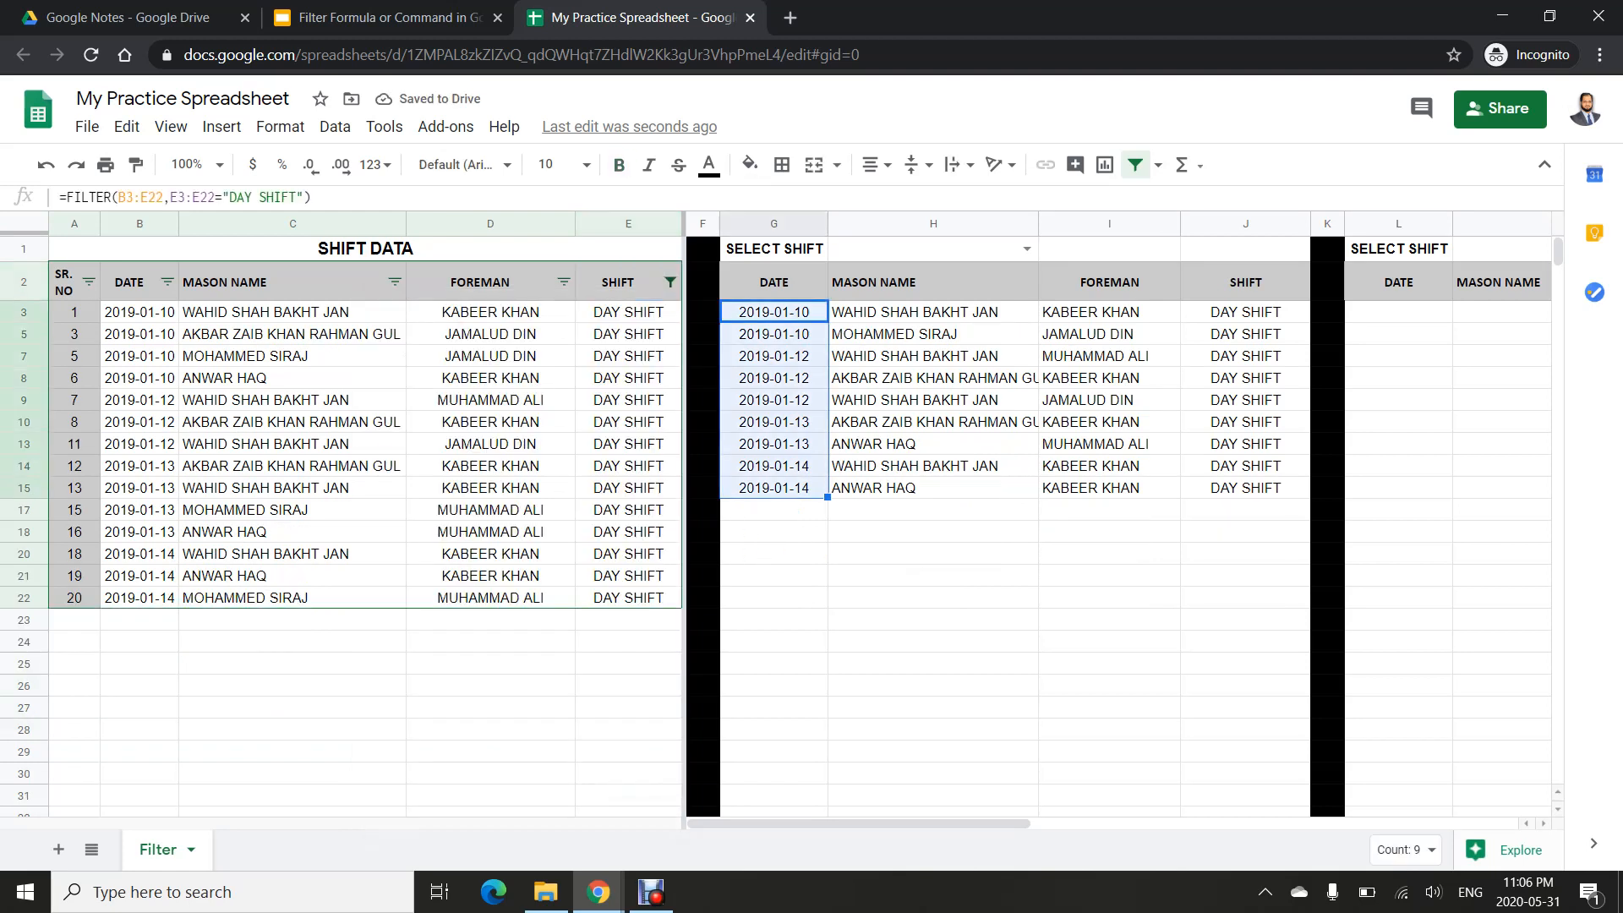
{"action": "left_click_drag", "start_coordinate": [628, 333], "coordinate": [338, 334]}
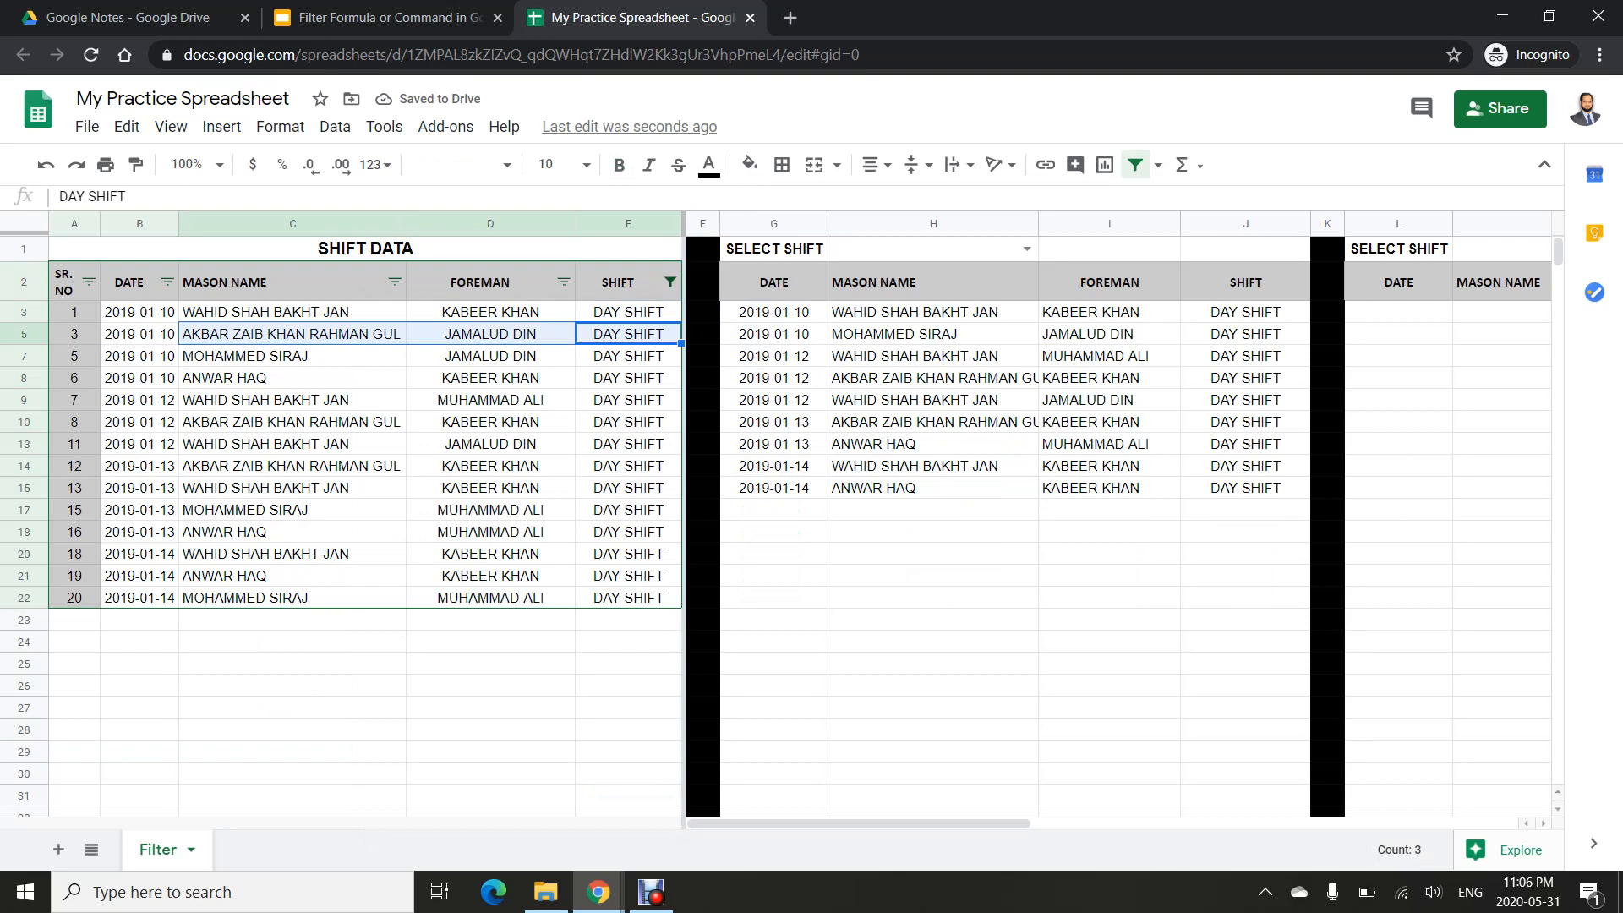
{"action": "left_click_drag", "start_coordinate": [773, 333], "coordinate": [1244, 356]}
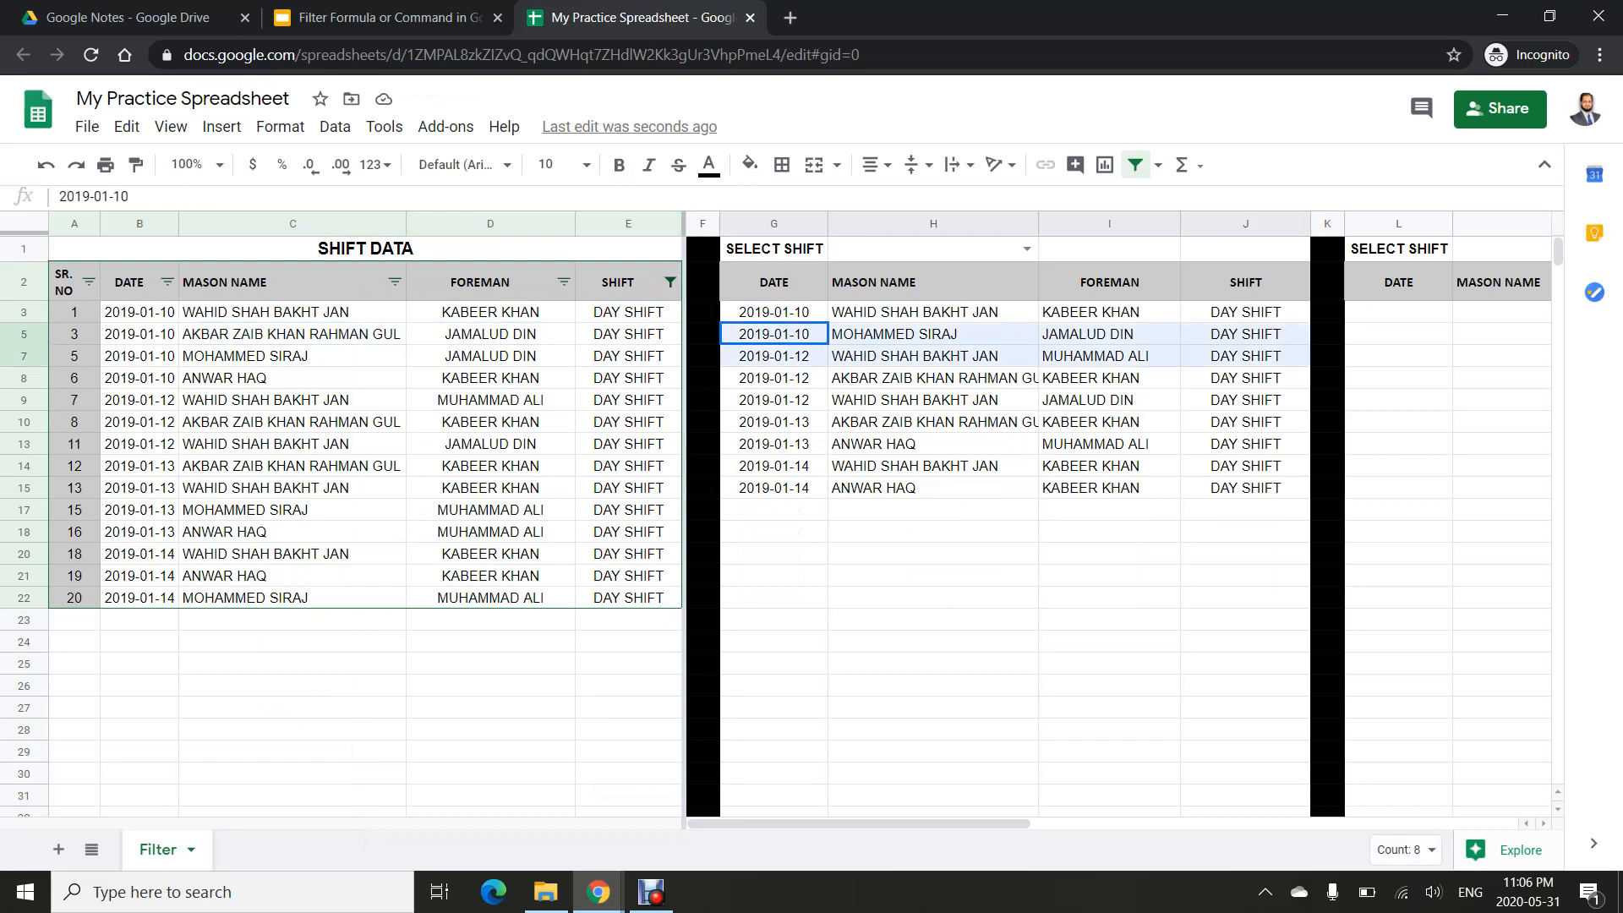
{"action": "left_click", "coordinate": [1109, 444]}
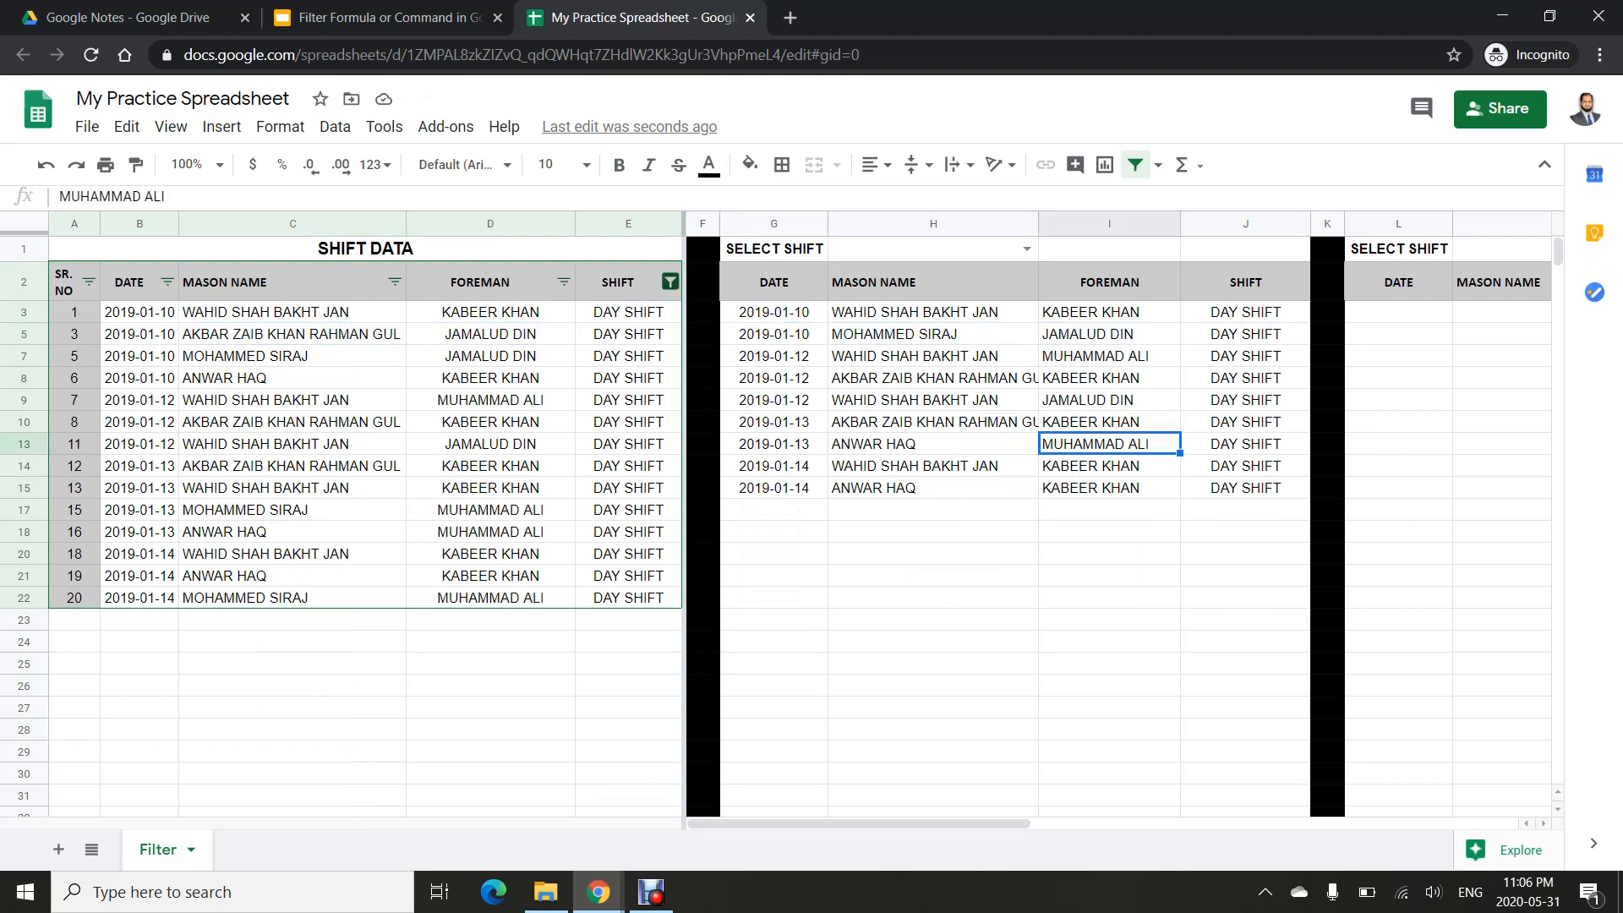
- Restore NIGHT SHIFT in the SHIFT column filter and select the extracted mason names in H3:H16 to count them
{"action": "left_click", "coordinate": [670, 281]}
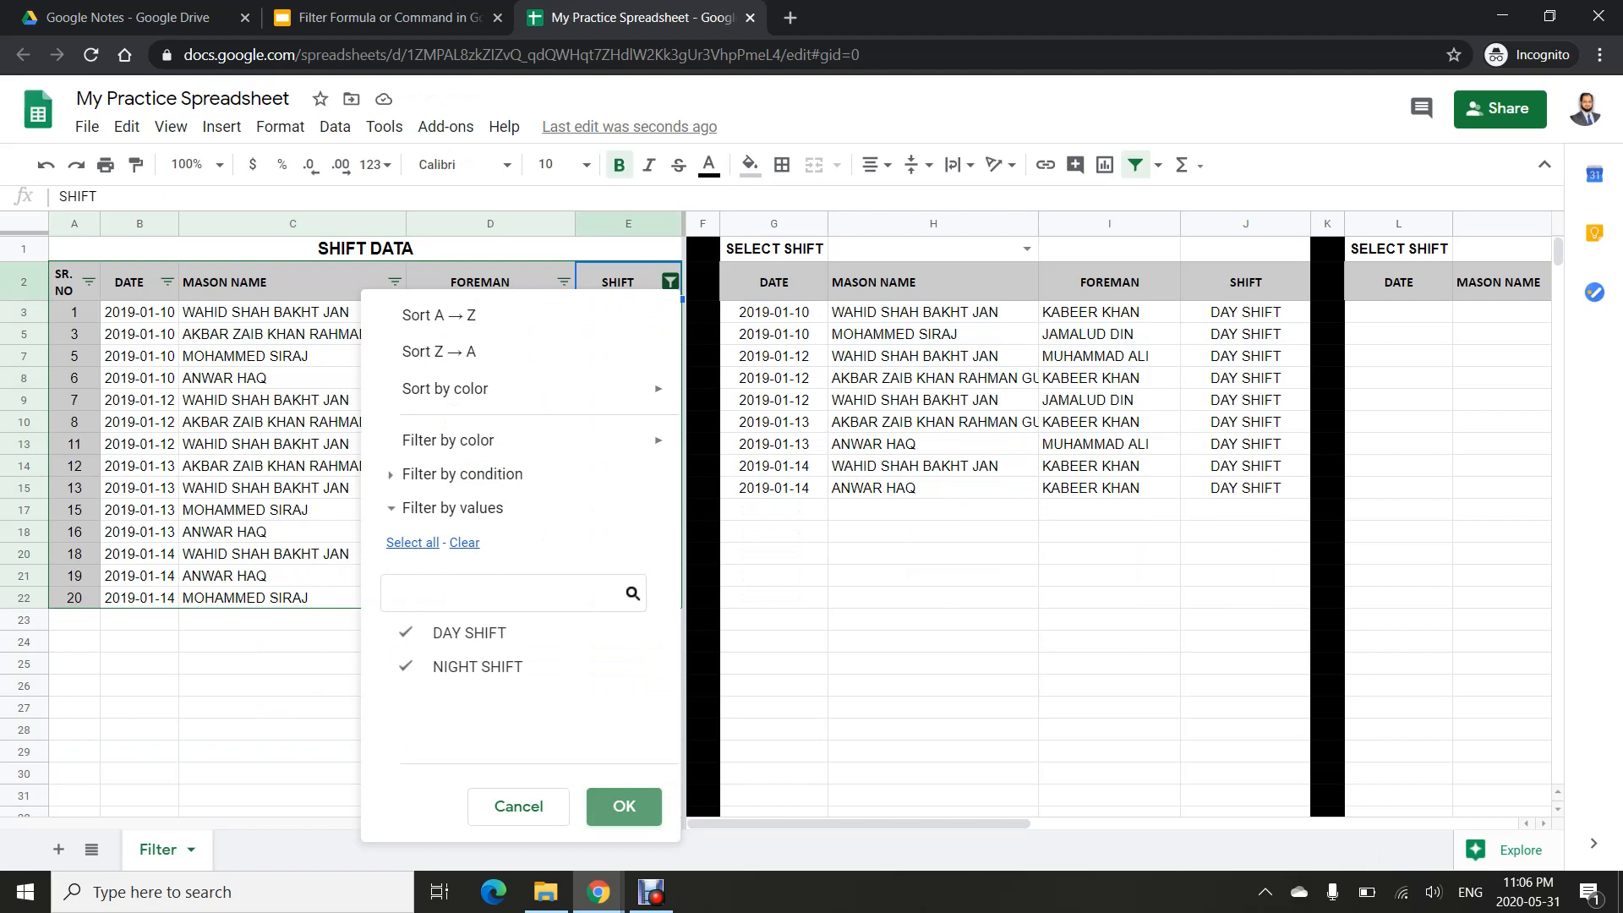
{"action": "left_click", "coordinate": [624, 805]}
{"action": "left_click_drag", "start_coordinate": [628, 334], "coordinate": [933, 334]}
{"action": "left_click_drag", "start_coordinate": [628, 377], "coordinate": [933, 378]}
{"action": "left_click", "coordinate": [933, 509]}
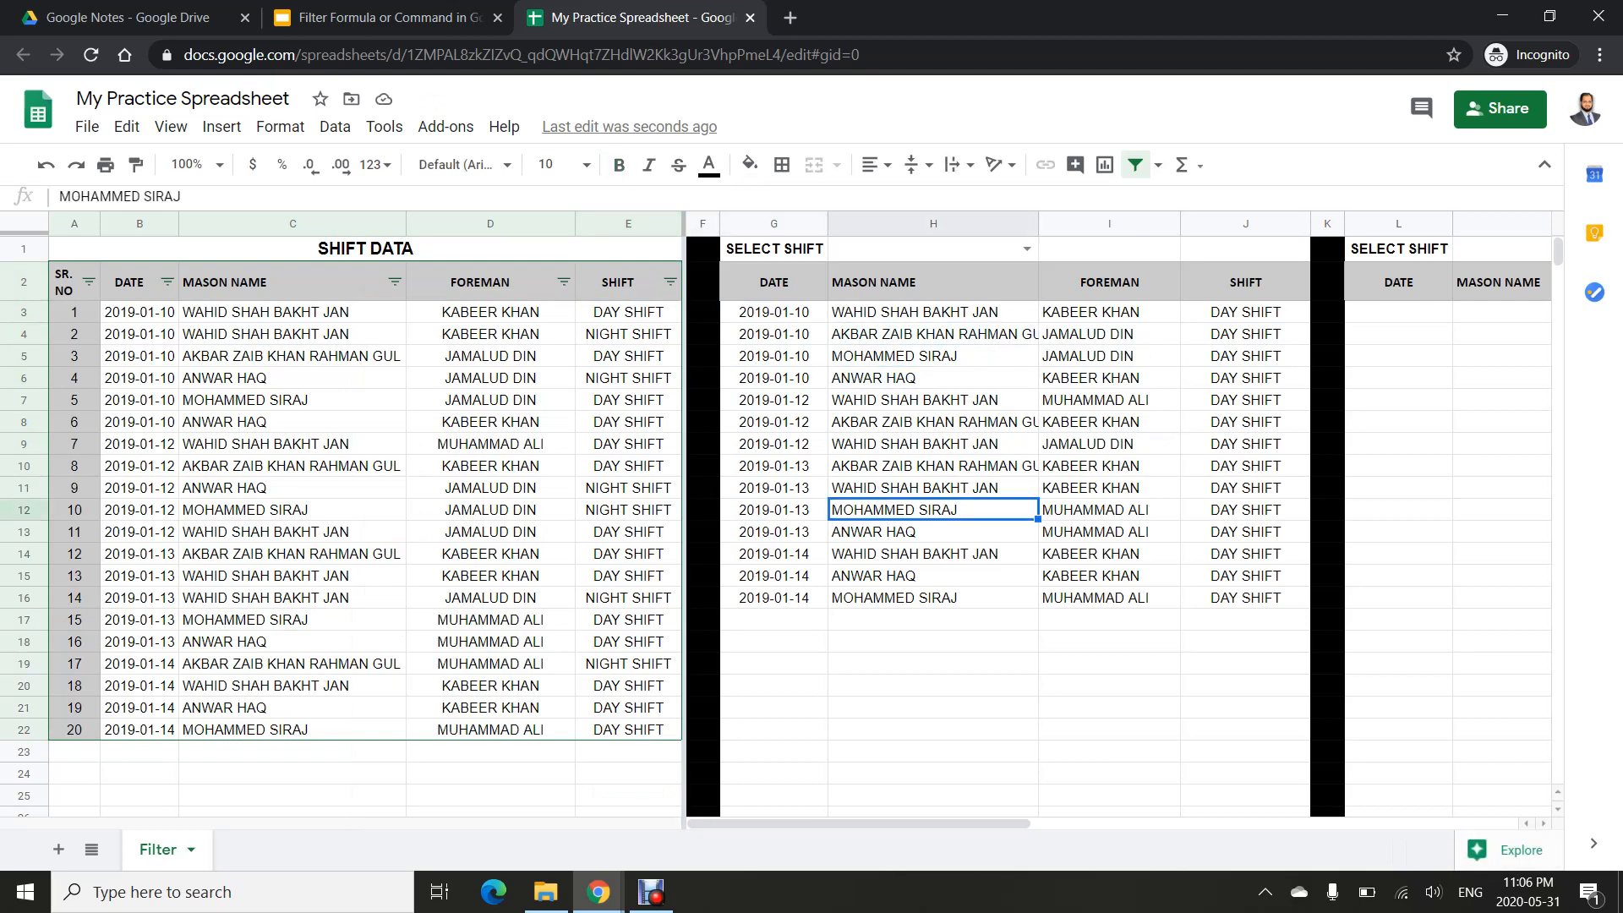
{"action": "left_click_drag", "start_coordinate": [933, 312], "coordinate": [933, 597]}
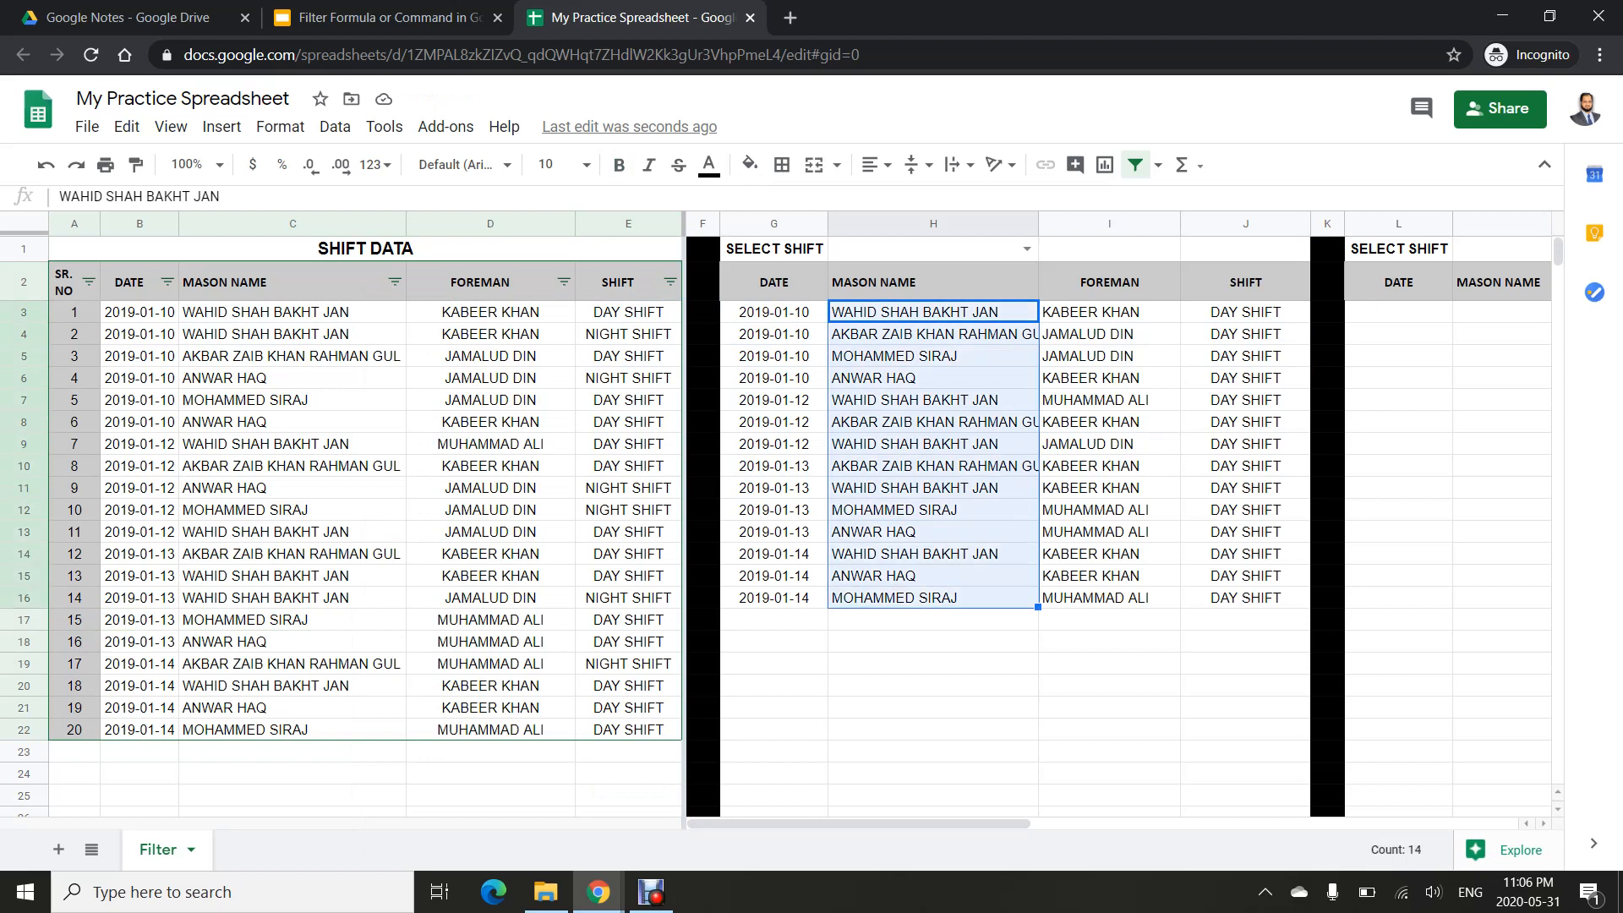
- Exclude NIGHT SHIFT from the SHIFT column filter and select the visible SHIFT cells from E3 to E22 to count them
{"action": "left_click", "coordinate": [628, 312]}
{"action": "left_click", "coordinate": [671, 281]}
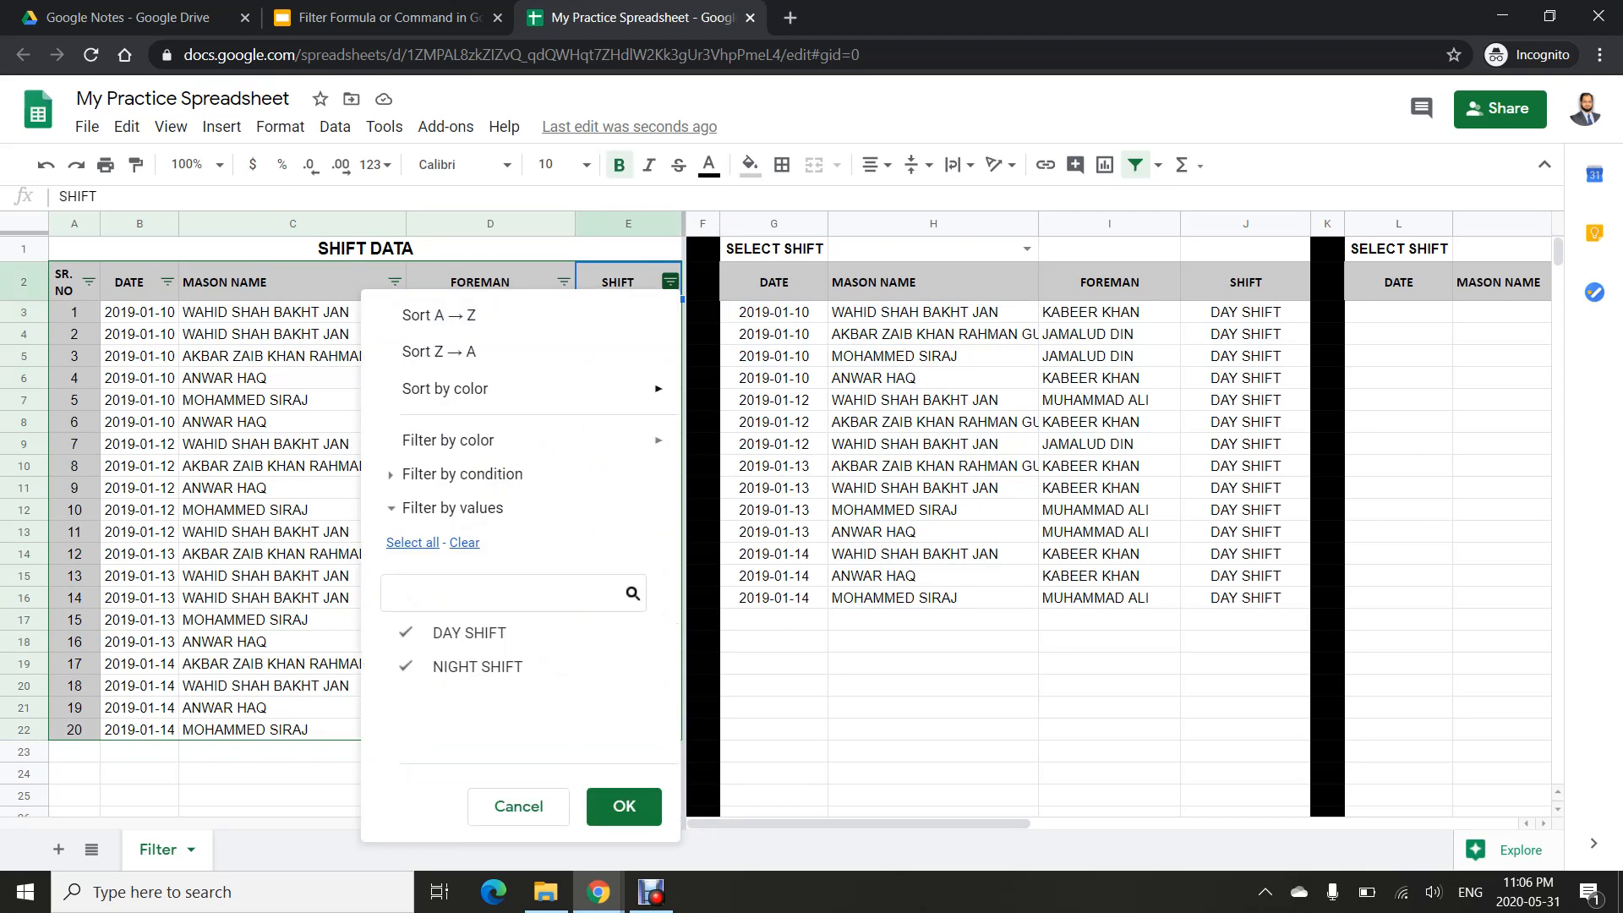
{"action": "left_click", "coordinate": [477, 666]}
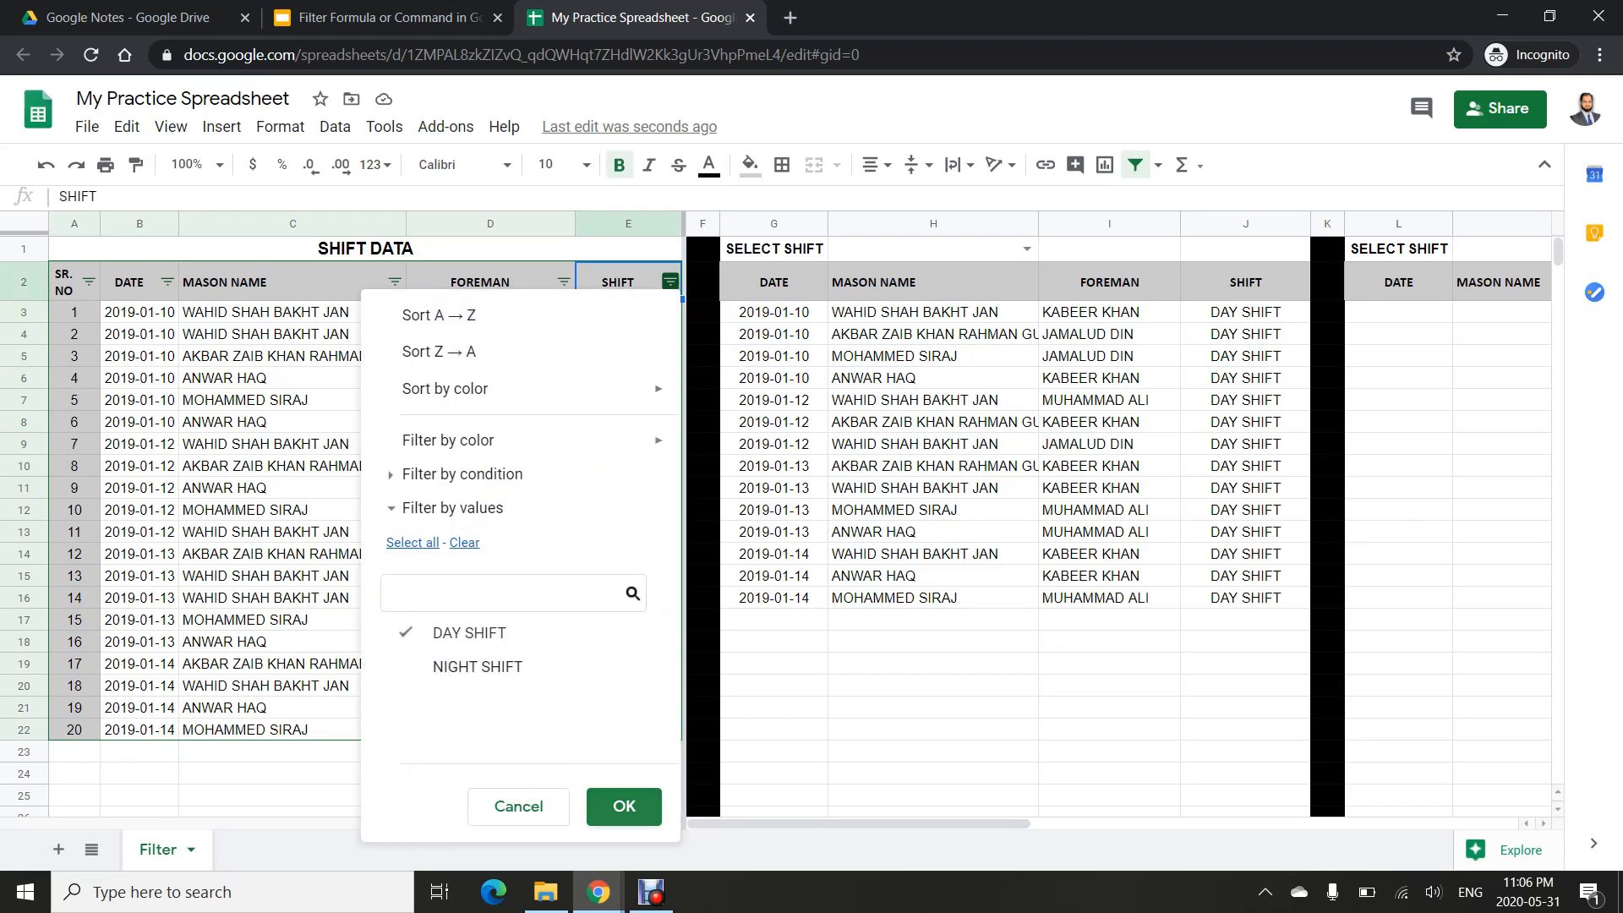
{"action": "left_click", "coordinate": [623, 805]}
{"action": "key", "text": "Down"}
{"action": "key", "text": "shift+Down"}
{"action": "key", "text": "shift+Down"}
{"action": "key", "text": "shift+Down"}
{"action": "key", "text": "shift+Down"}
{"action": "key", "text": "shift+Down"}
{"action": "key", "text": "shift+Down"}
{"action": "key", "text": "shift+Down"}
{"action": "key", "text": "shift+Down"}
{"action": "key", "text": "shift+Down"}
{"action": "key", "text": "shift+Down"}
{"action": "key", "text": "shift+Down"}
{"action": "key", "text": "shift+Down"}
{"action": "key", "text": "shift+Down"}
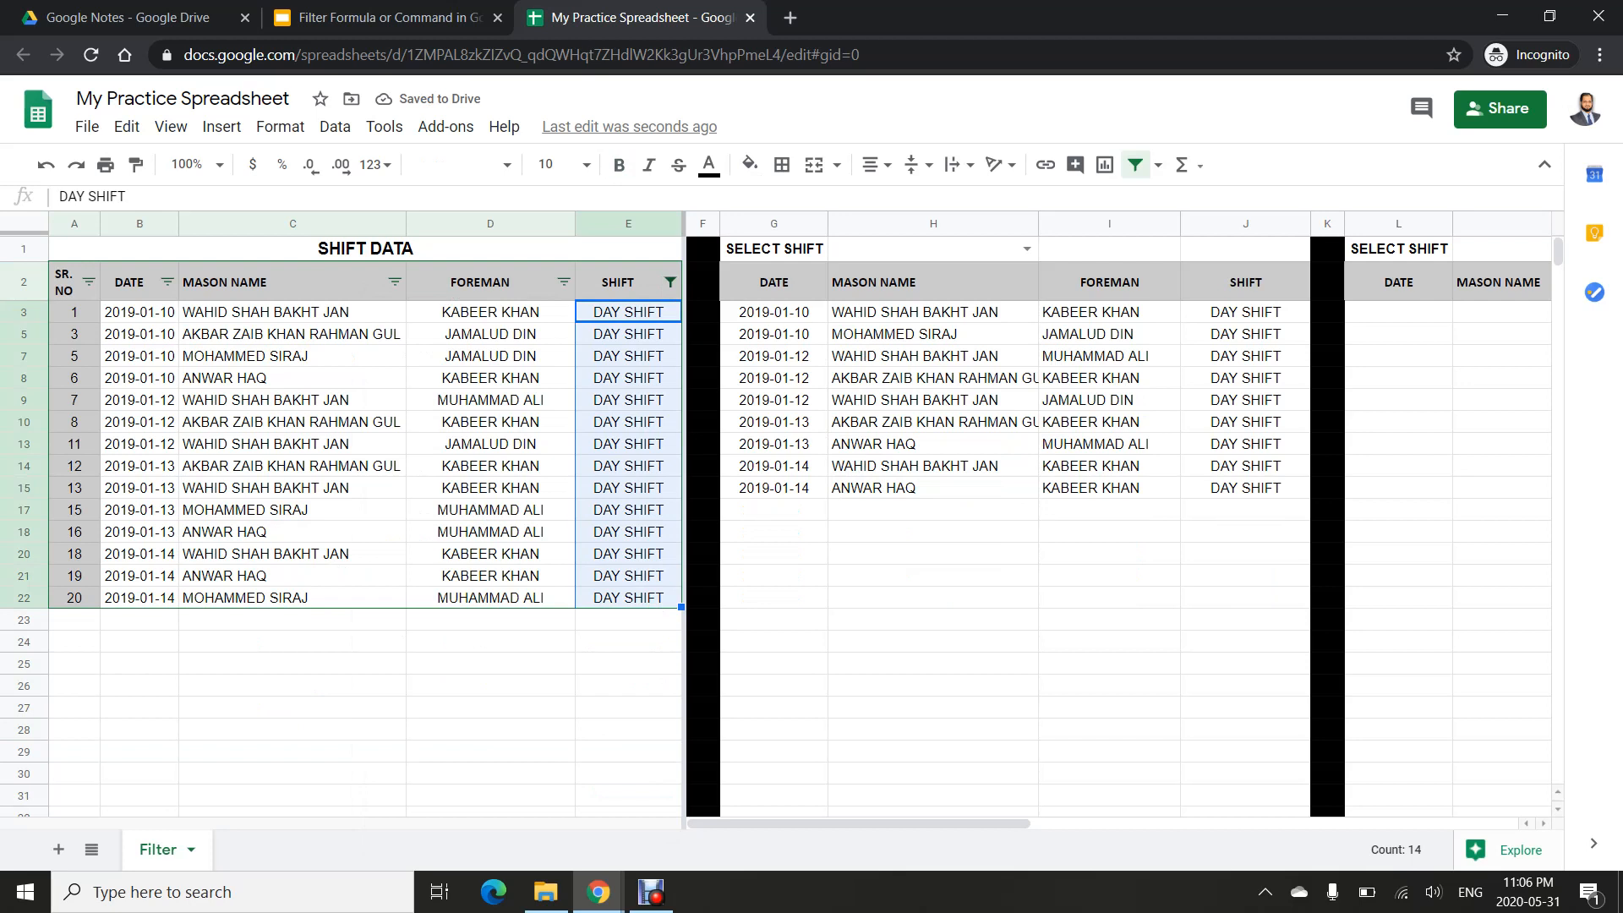
- Show the NIGHT SHIFT rows again through the source table's SHIFT column filter
{"action": "left_click", "coordinate": [670, 282]}
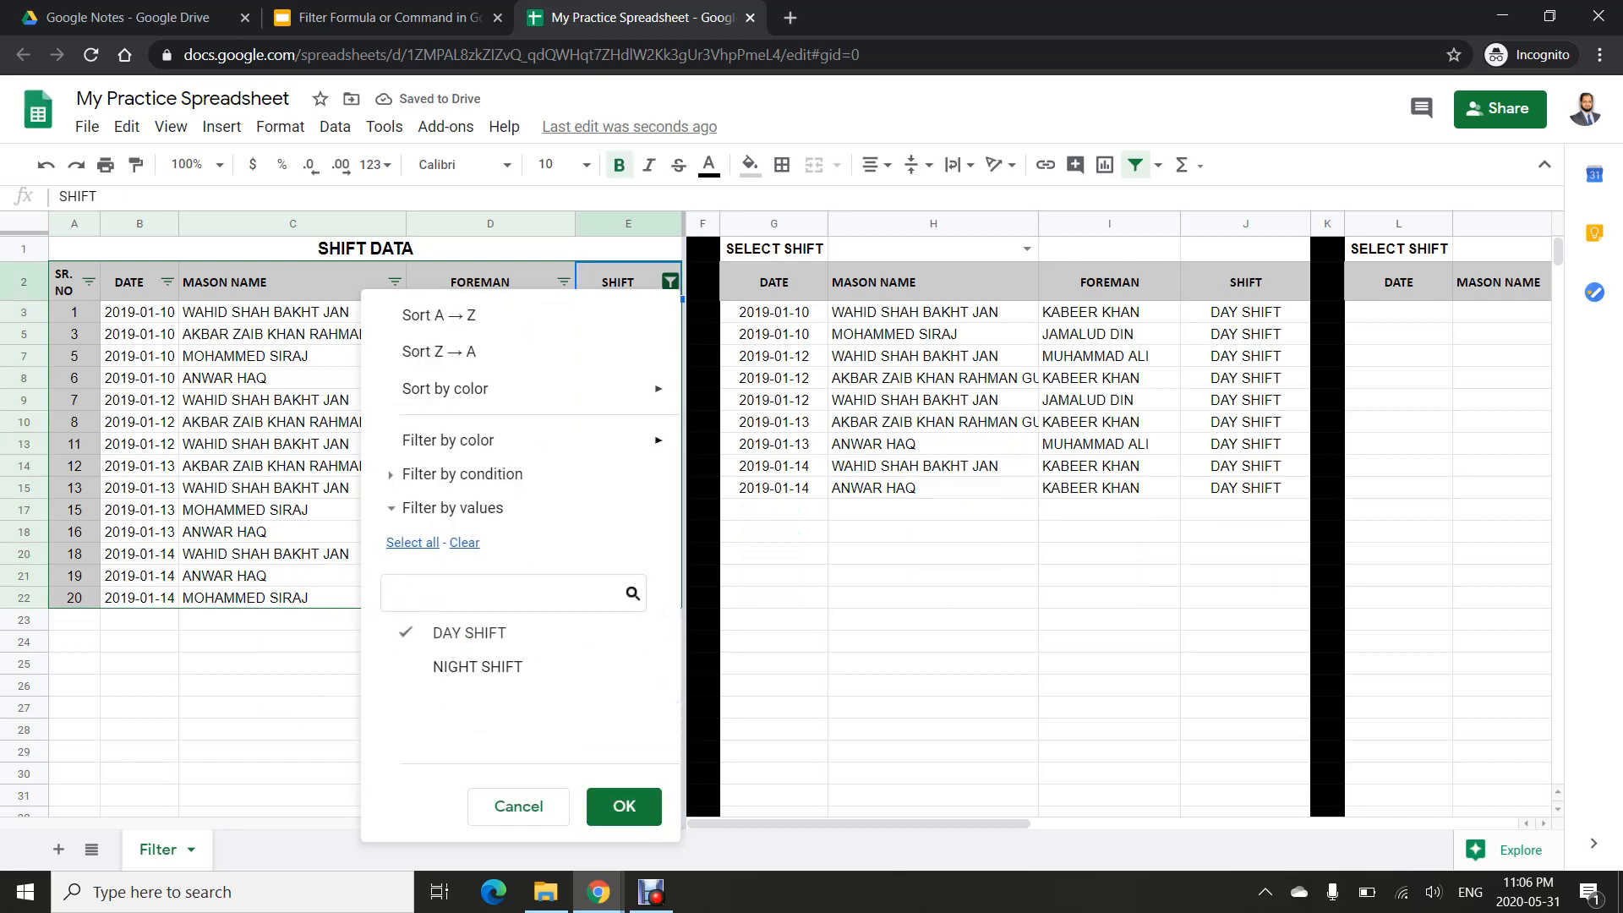
{"action": "left_click", "coordinate": [478, 666]}
{"action": "left_click", "coordinate": [623, 806]}
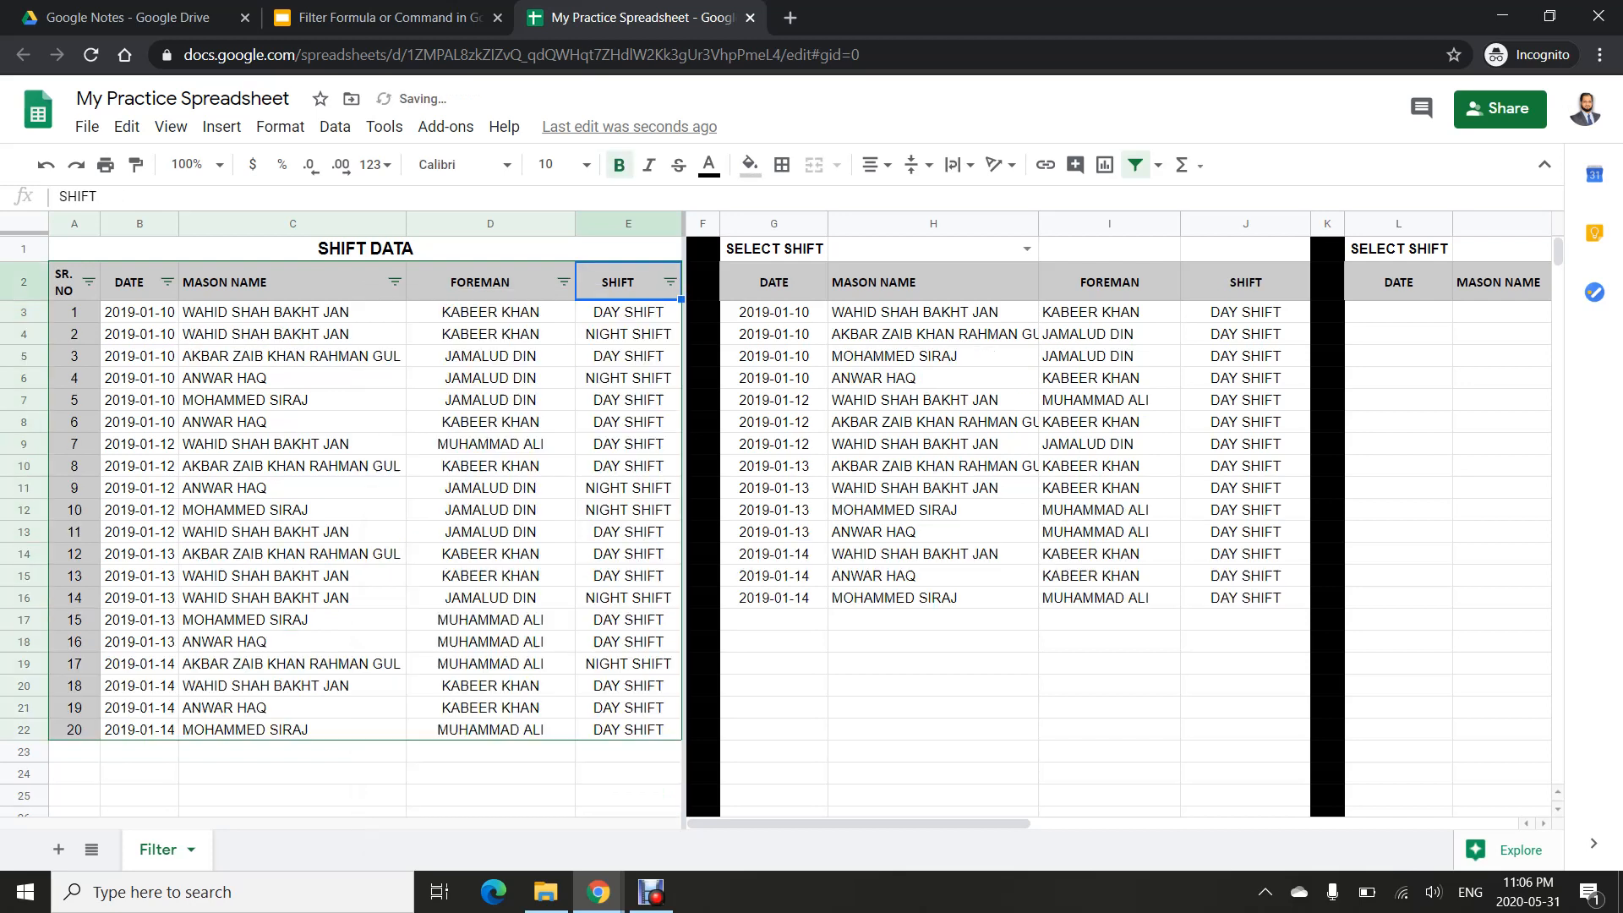
- Change the condition in G3's FILTER formula to "NIGHT SHIFT"
{"action": "left_click", "coordinate": [774, 312]}
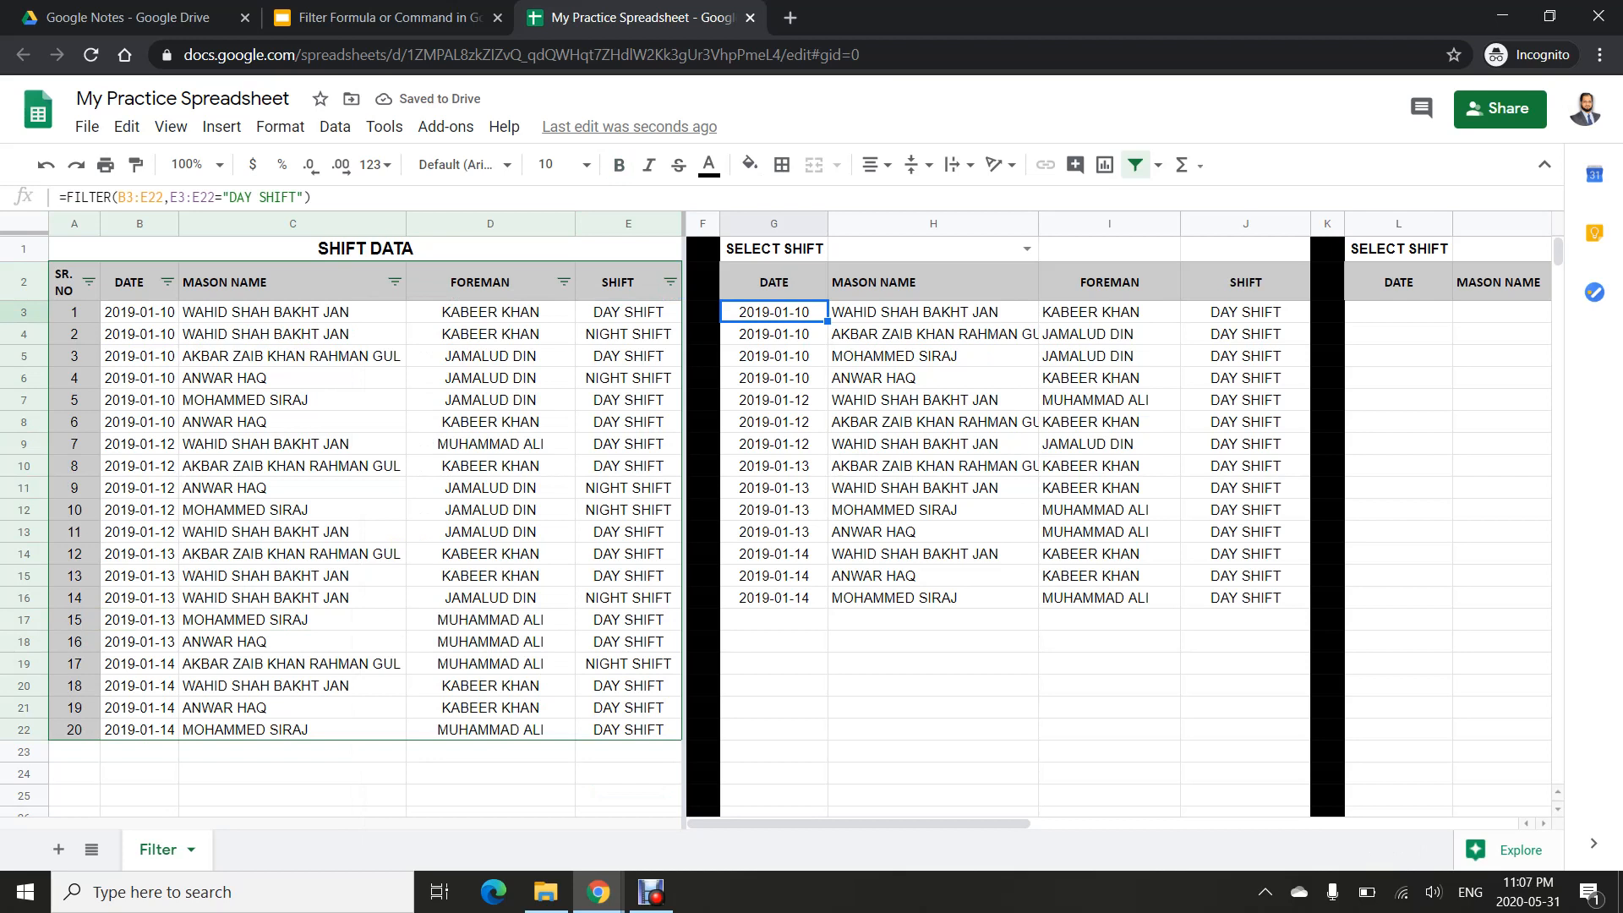
{"action": "left_click", "coordinate": [251, 197]}
{"action": "key", "text": "BackSpace"}
{"action": "key", "text": "BackSpace"}
{"action": "key", "text": "BackSpace"}
{"action": "type", "text": "SH"}
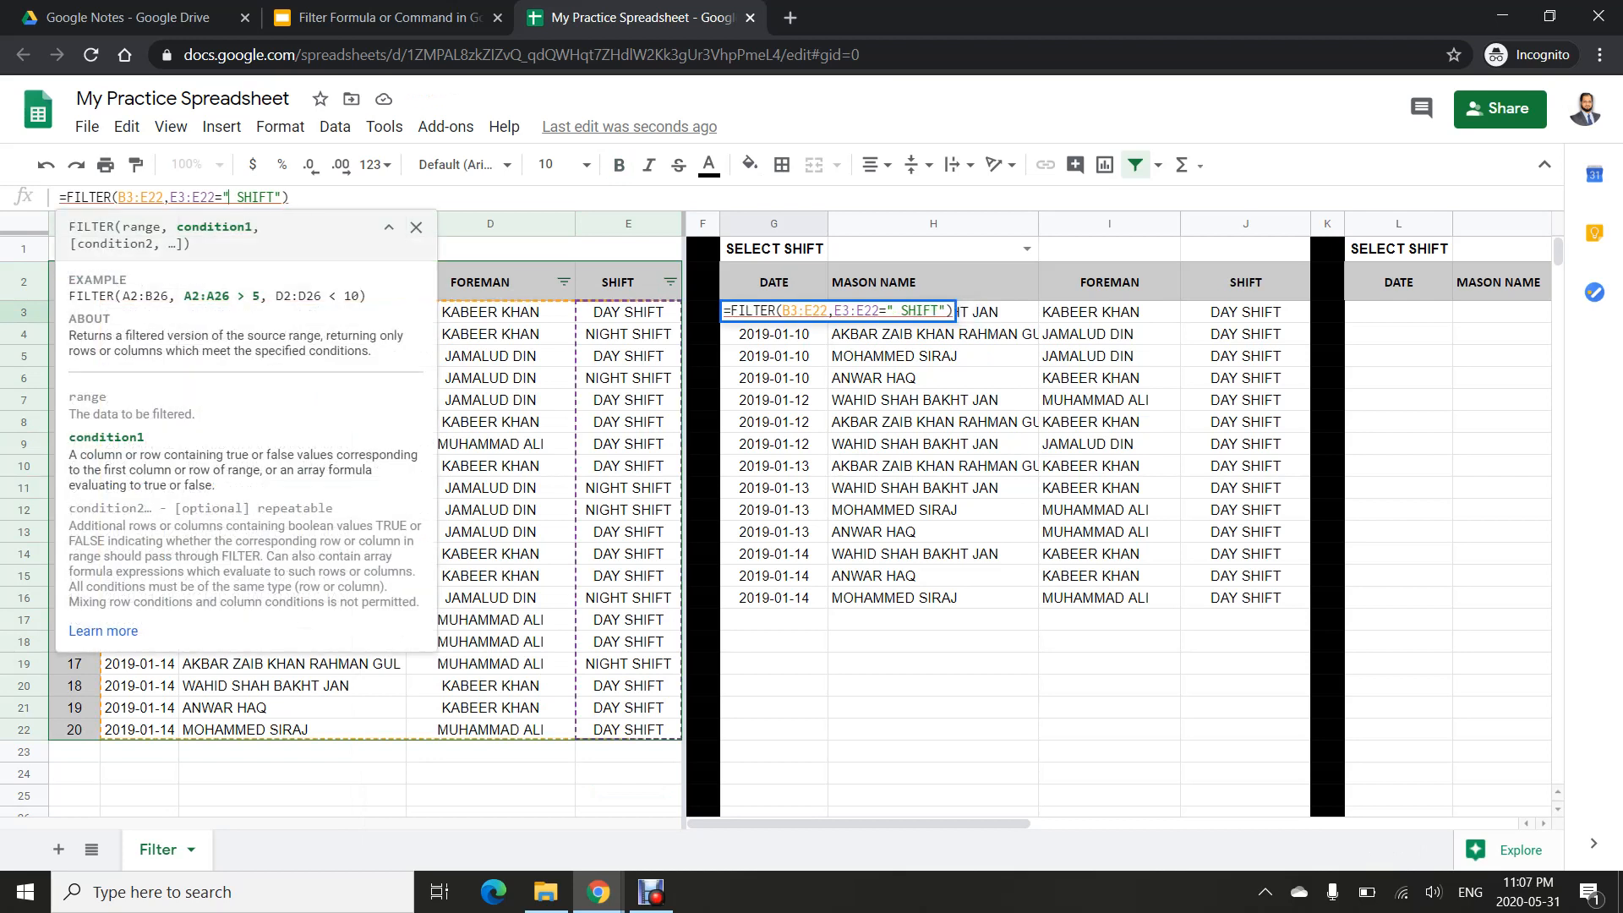
{"action": "key", "text": "BackSpace"}
{"action": "key", "text": "BackSpace"}
{"action": "type", "text": "NIGHT"}
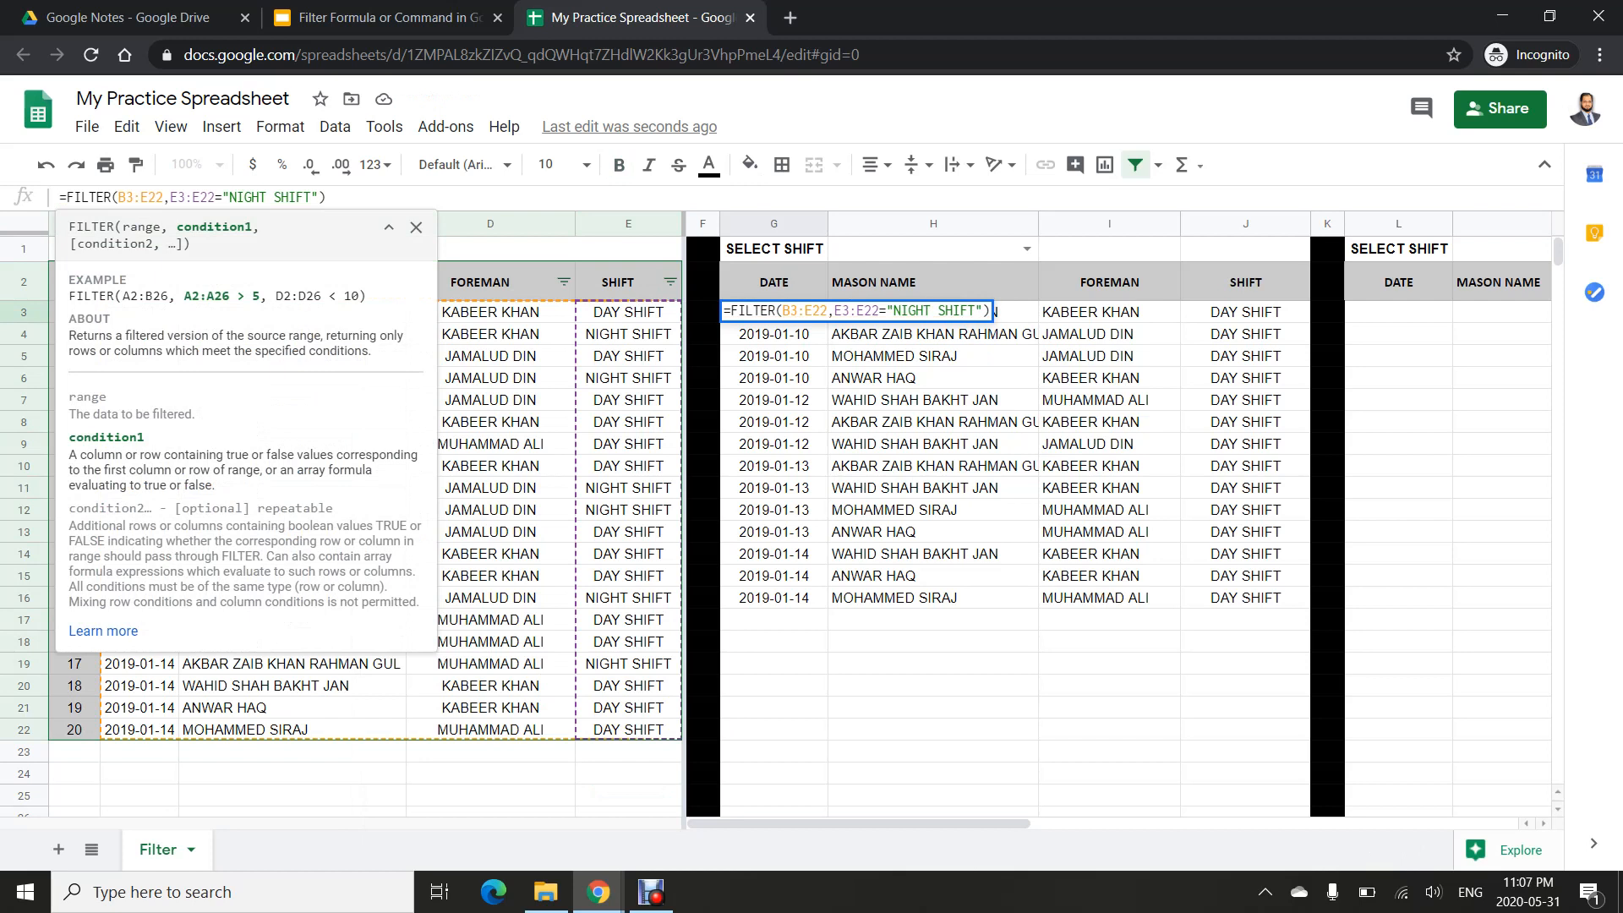
{"action": "key", "text": "Return"}
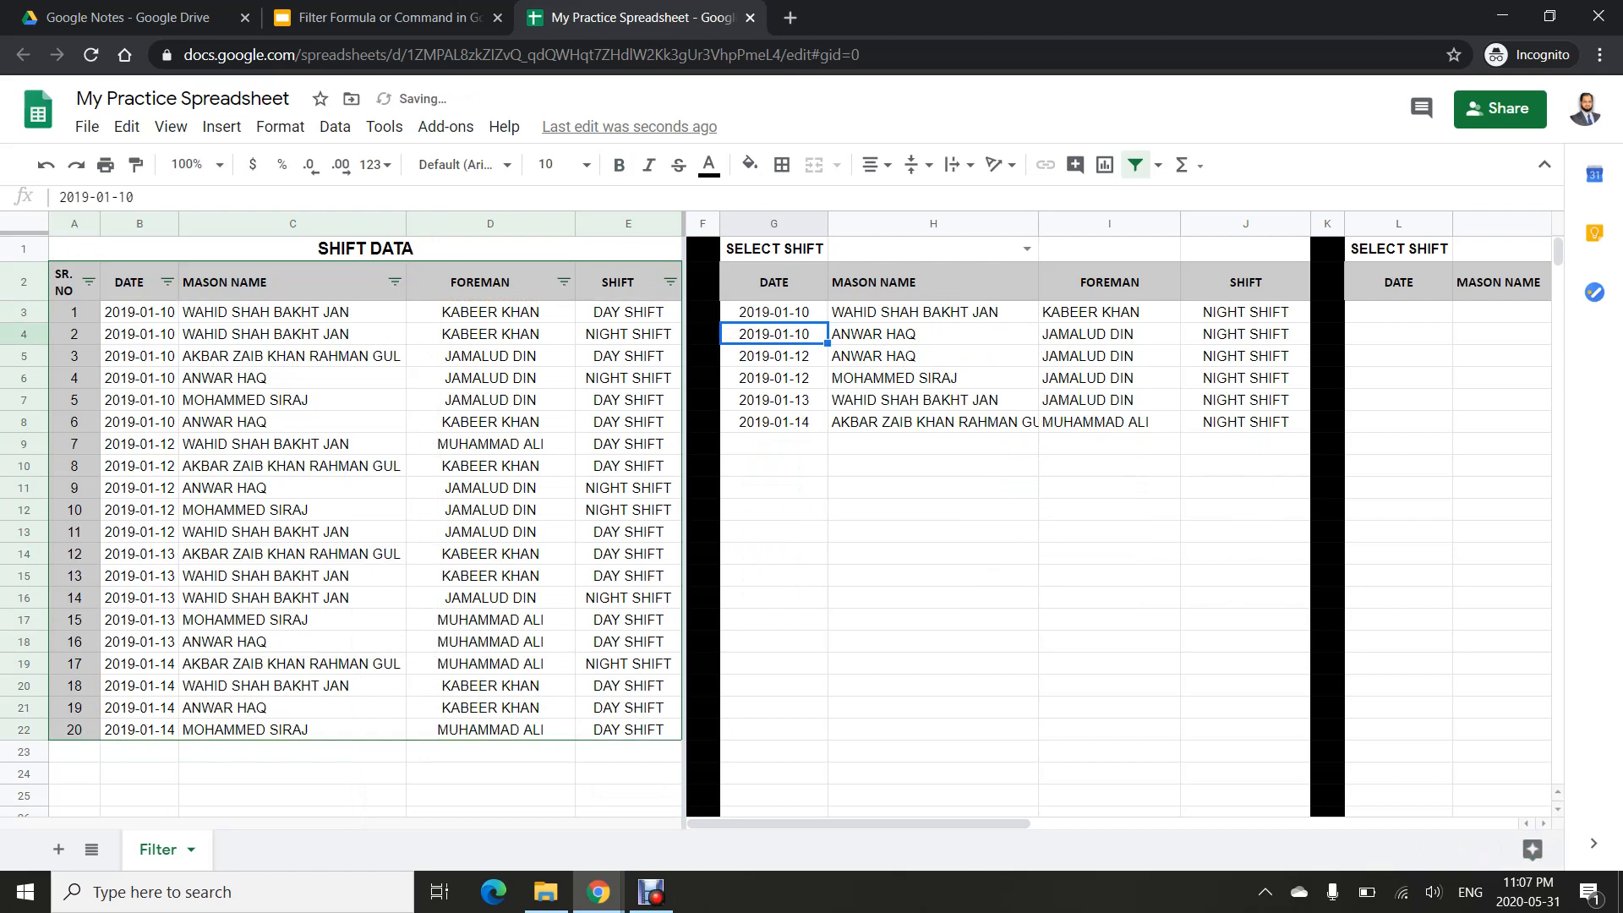
{"action": "key", "text": "Up"}
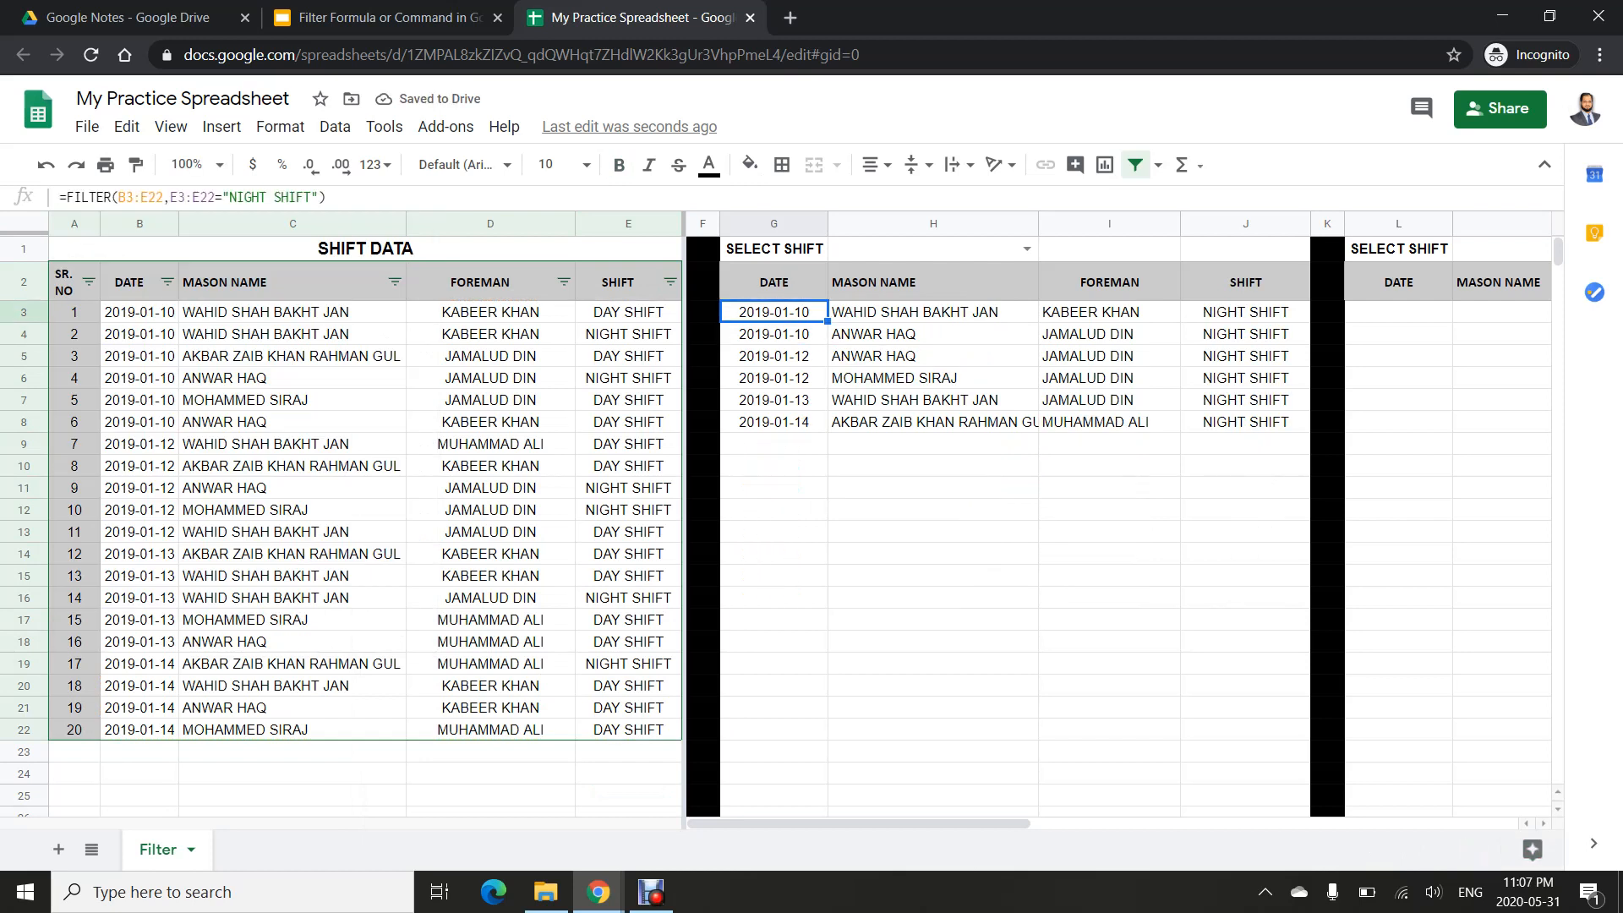
- Set the condition in G3's FILTER formula back to "DAY SHIFT"
{"action": "left_click_drag", "start_coordinate": [267, 197], "coordinate": [236, 197]}
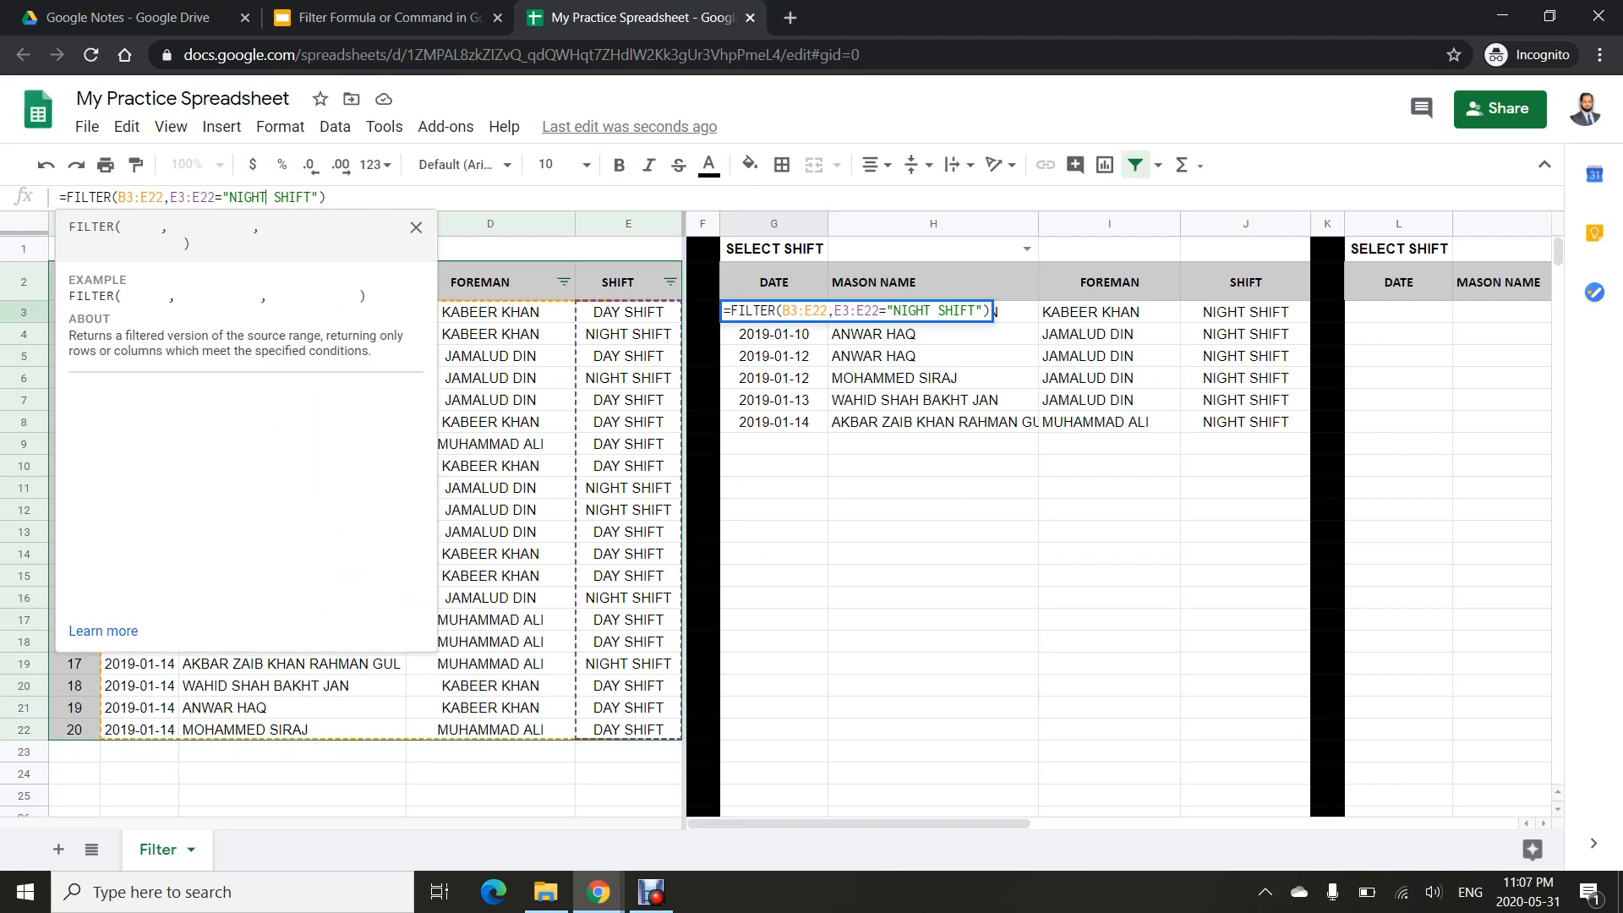
{"action": "key", "text": "shift+Left"}
{"action": "type", "text": "DAY"}
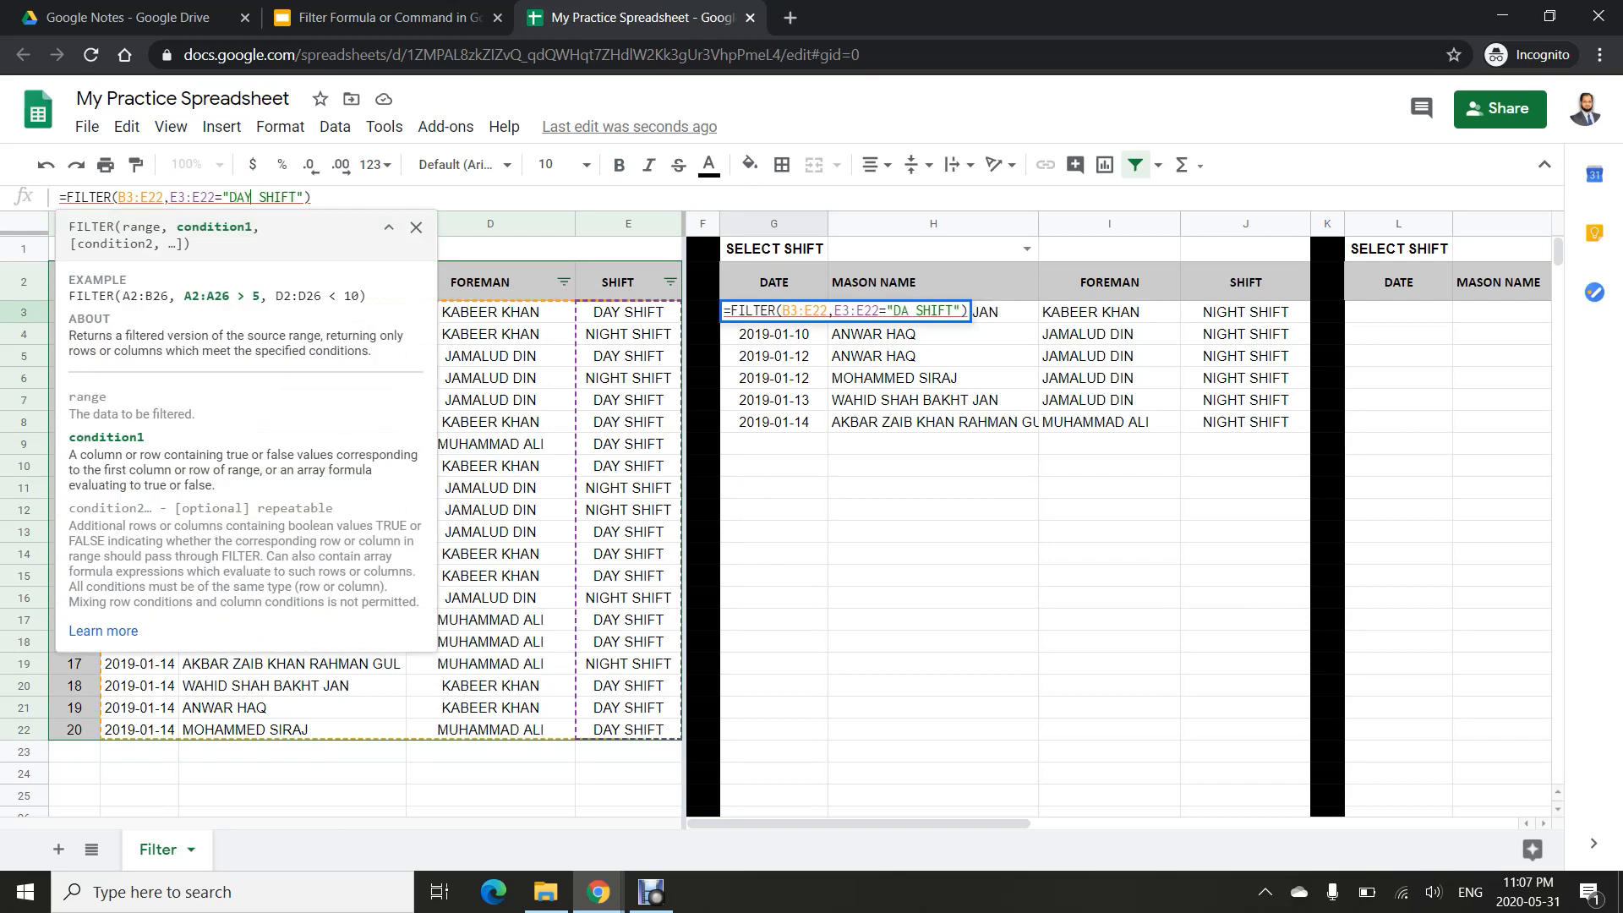
{"action": "key", "text": "Return"}
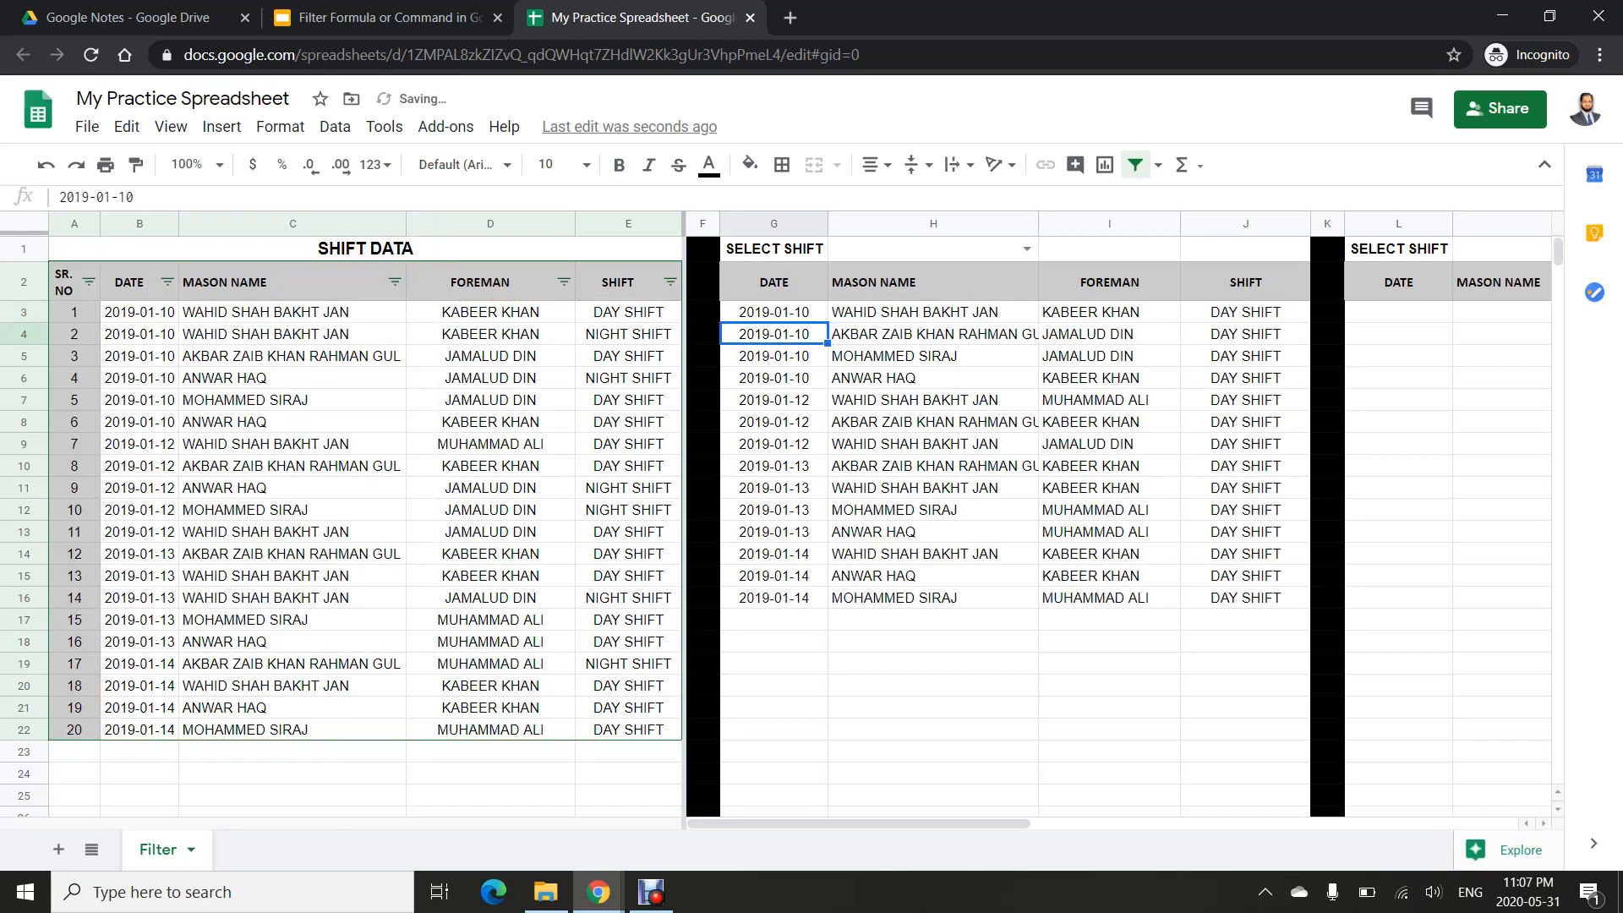
{"action": "key", "text": "Up"}
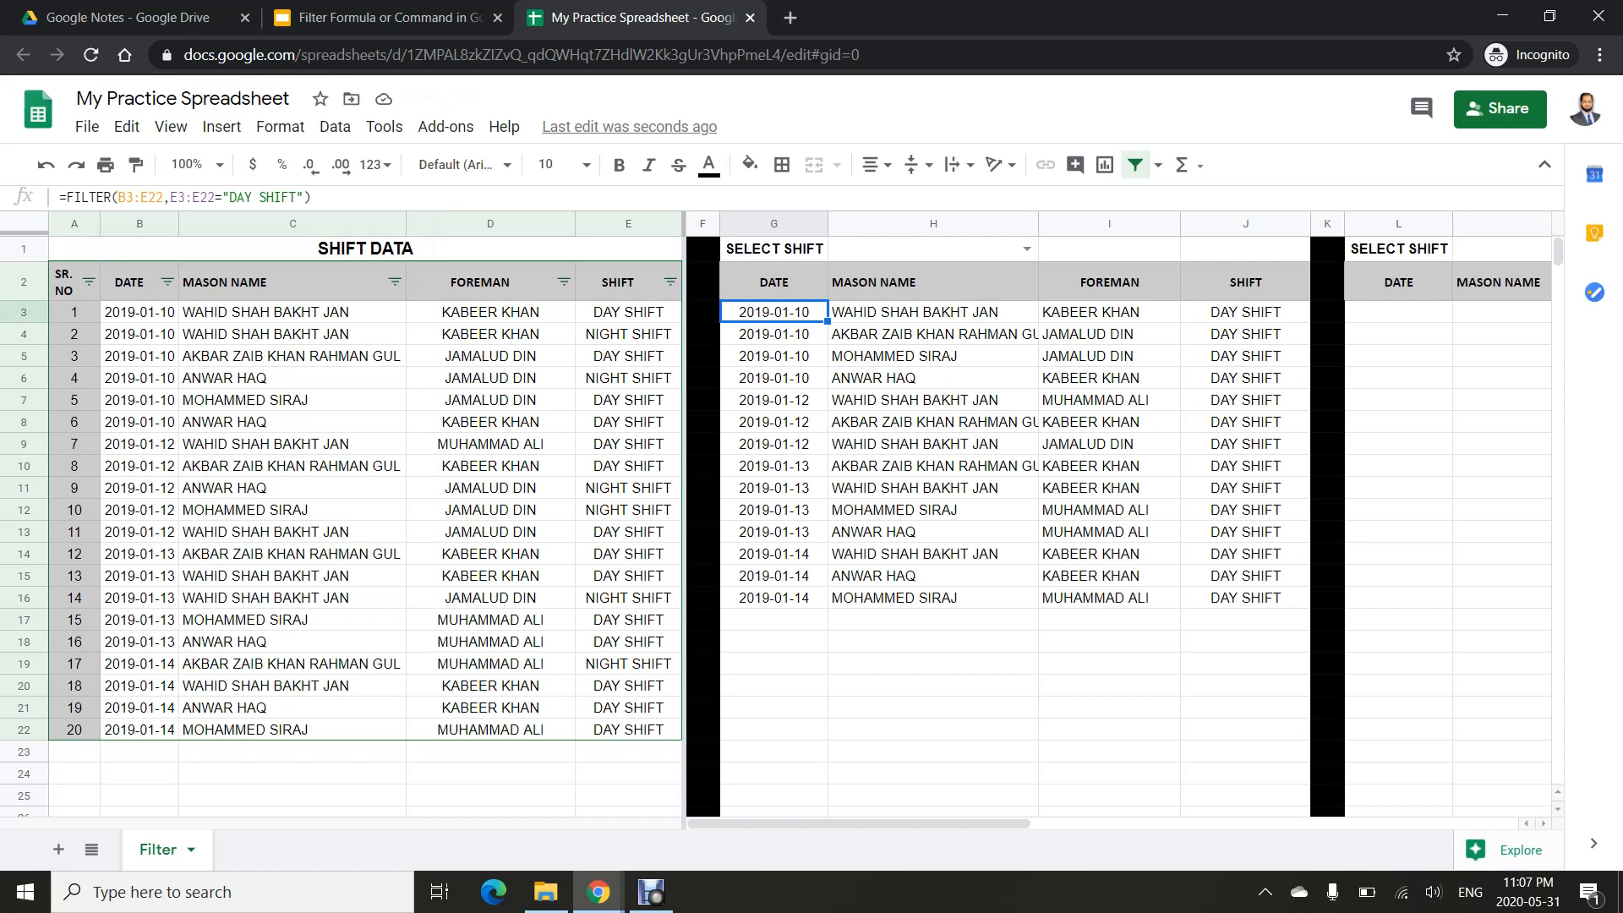
- Choose DAY SHIFT as the selected shift in H1 and replace the text condition in G3's FILTER formula with a reference to H1
{"action": "double_click", "coordinate": [933, 246]}
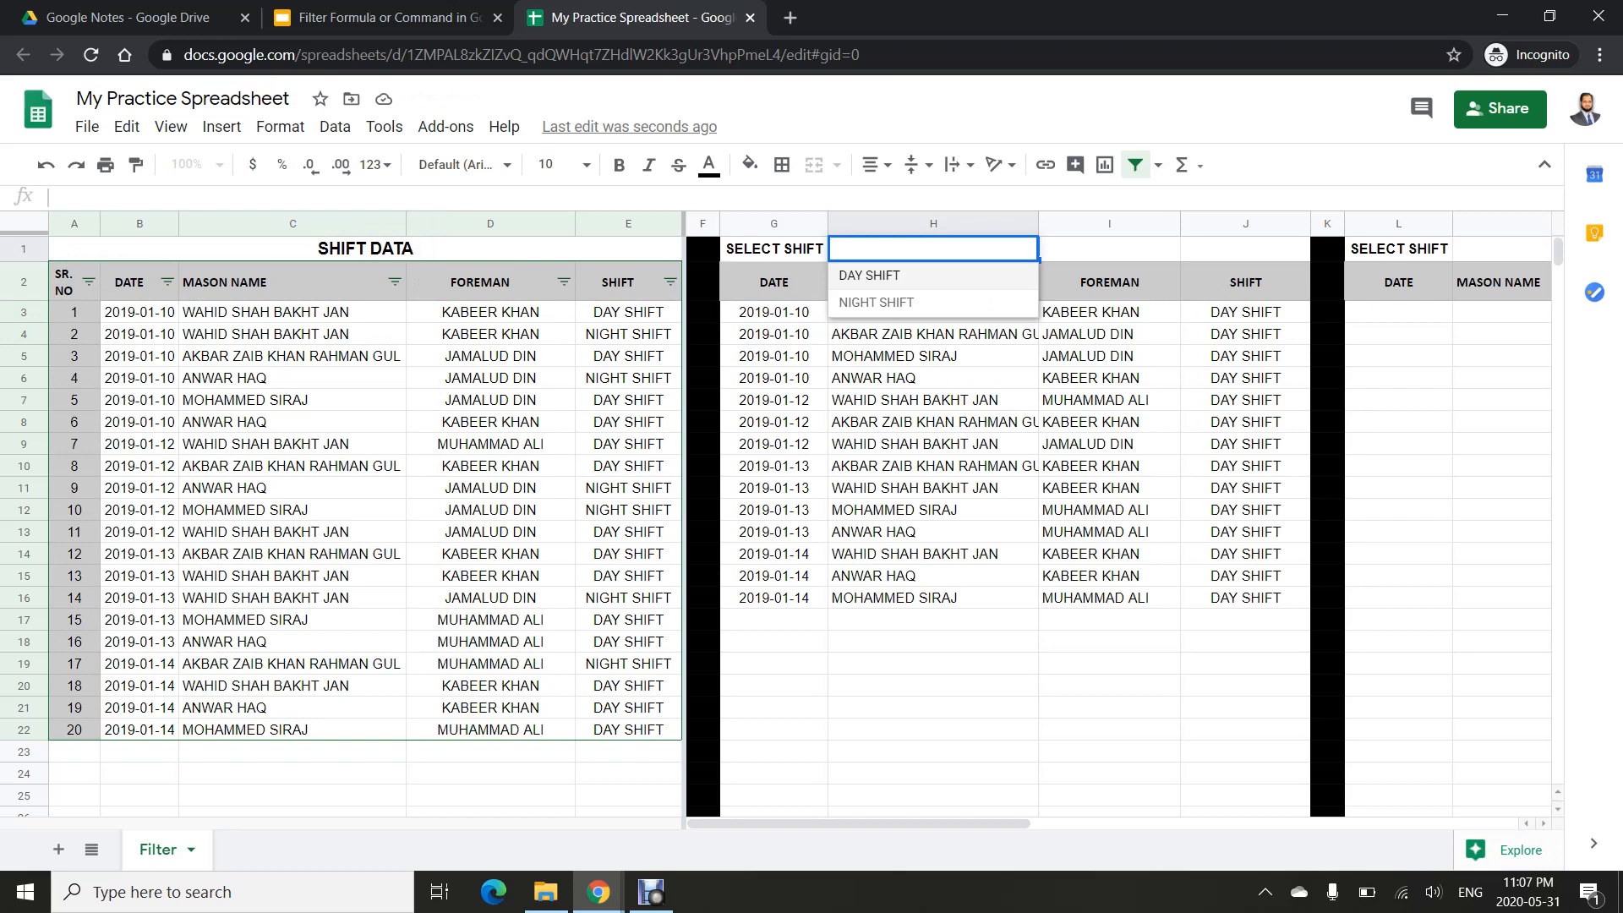
{"action": "left_click", "coordinate": [870, 275]}
{"action": "left_click", "coordinate": [773, 312]}
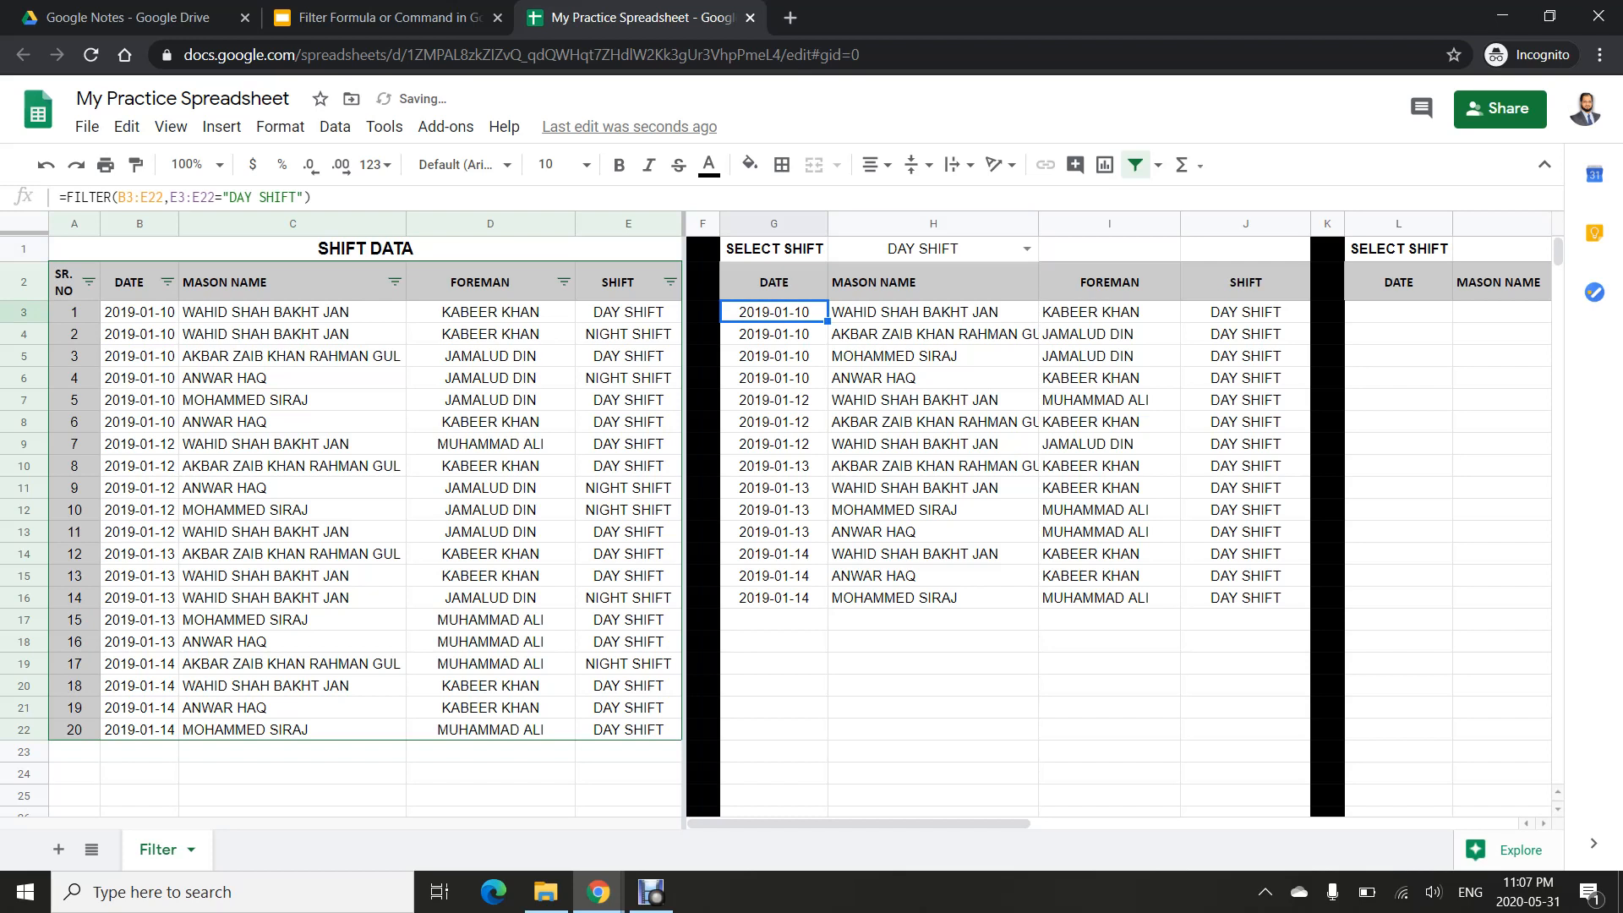
{"action": "key", "text": "Return"}
{"action": "key", "text": "BackSpace"}
{"action": "key", "text": "BackSpace"}
{"action": "key", "text": "BackSpace"}
{"action": "key", "text": "BackSpace"}
{"action": "key", "text": "BackSpace"}
{"action": "key", "text": "BackSpace"}
{"action": "key", "text": "BackSpace"}
{"action": "key", "text": "BackSpace"}
{"action": "key", "text": "BackSpace"}
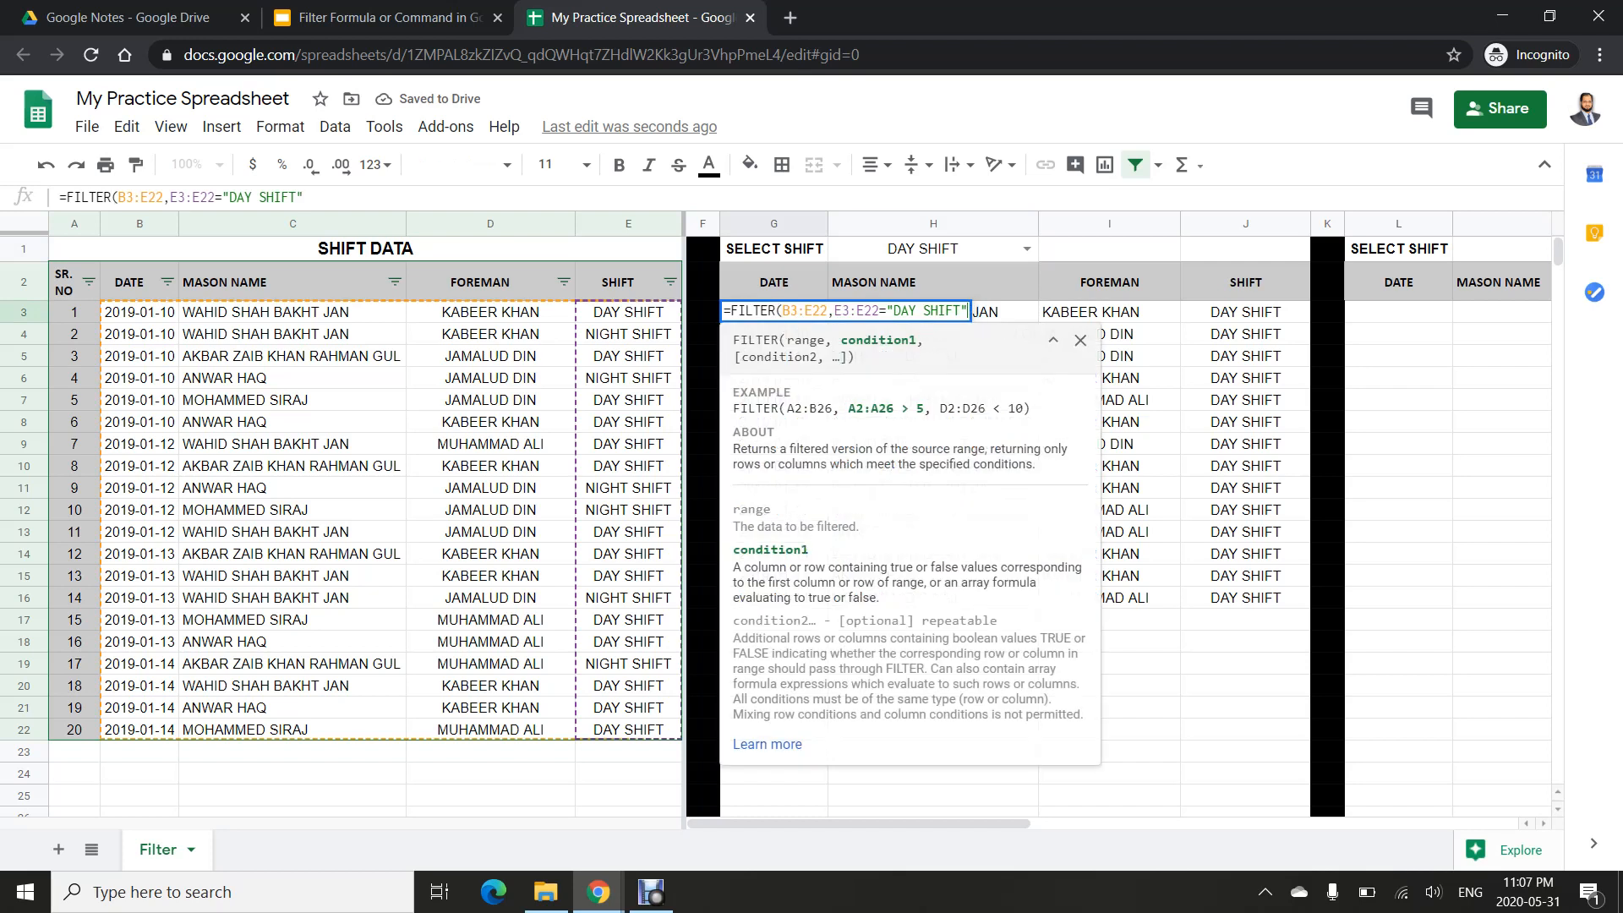
{"action": "key", "text": "BackSpace"}
{"action": "key", "text": "BackSpace"}
{"action": "key", "text": "BackSpace"}
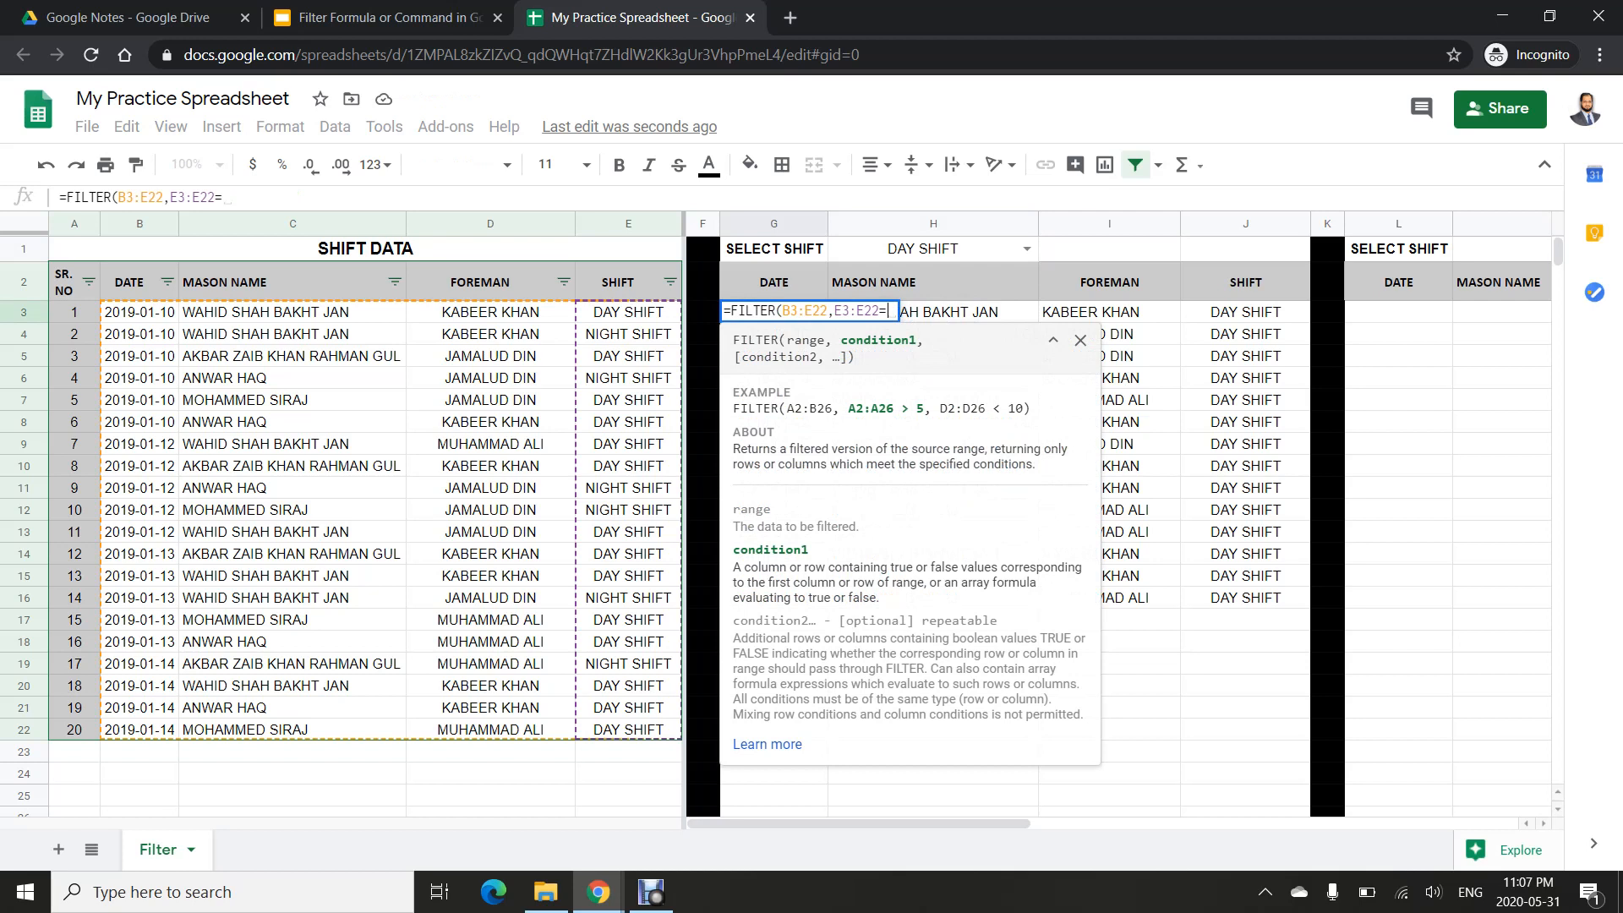
{"action": "left_click", "coordinate": [933, 249]}
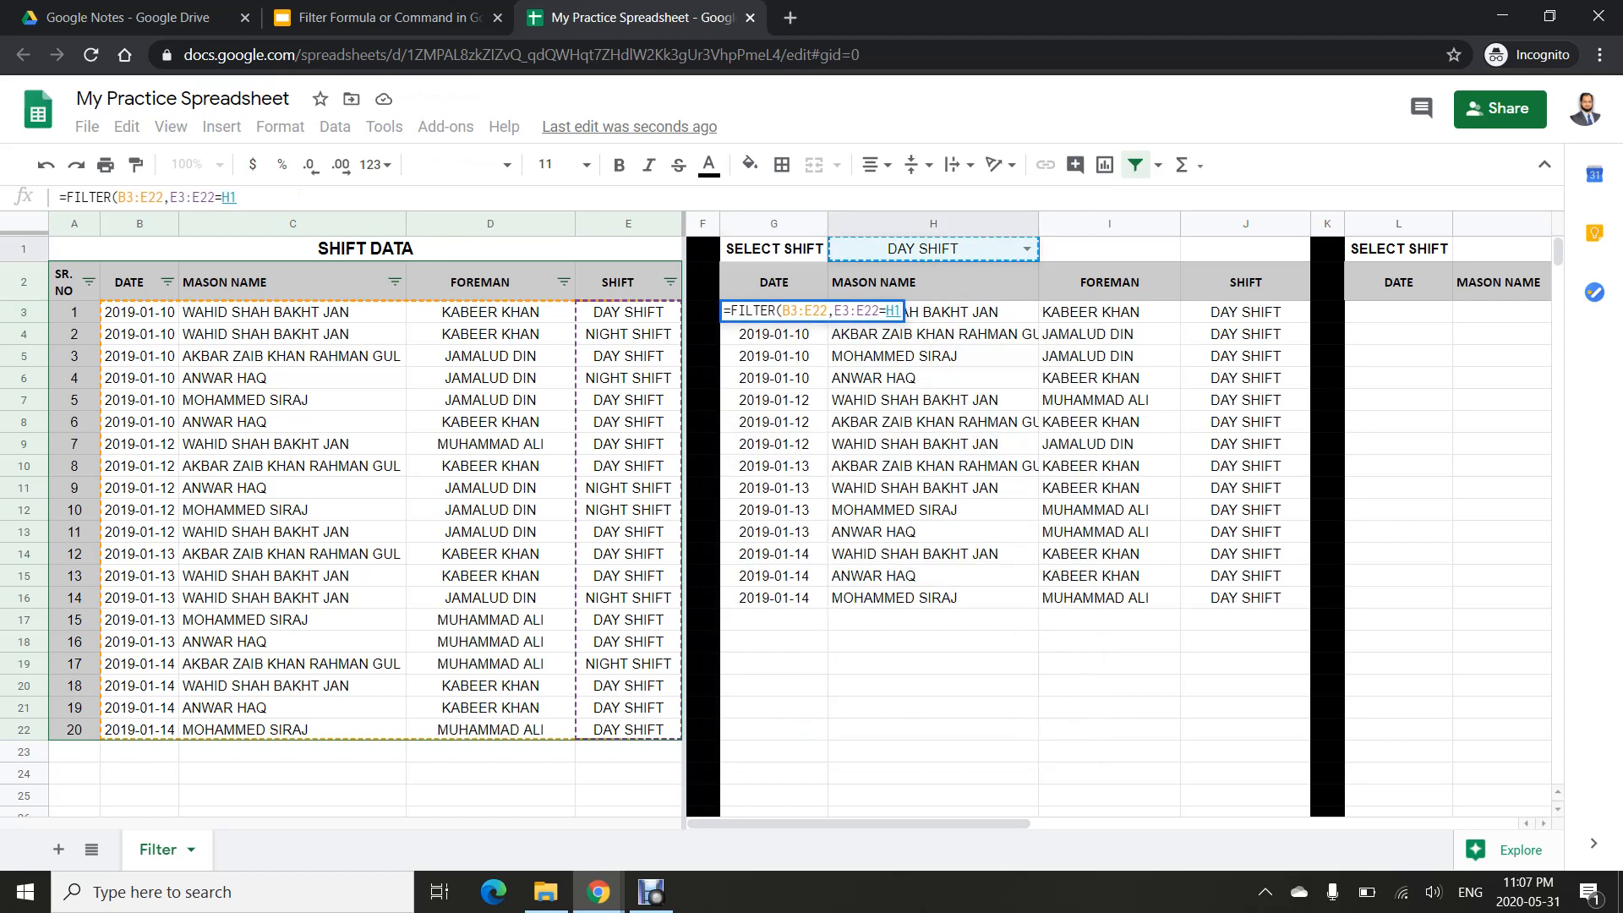
{"action": "key", "text": "Return"}
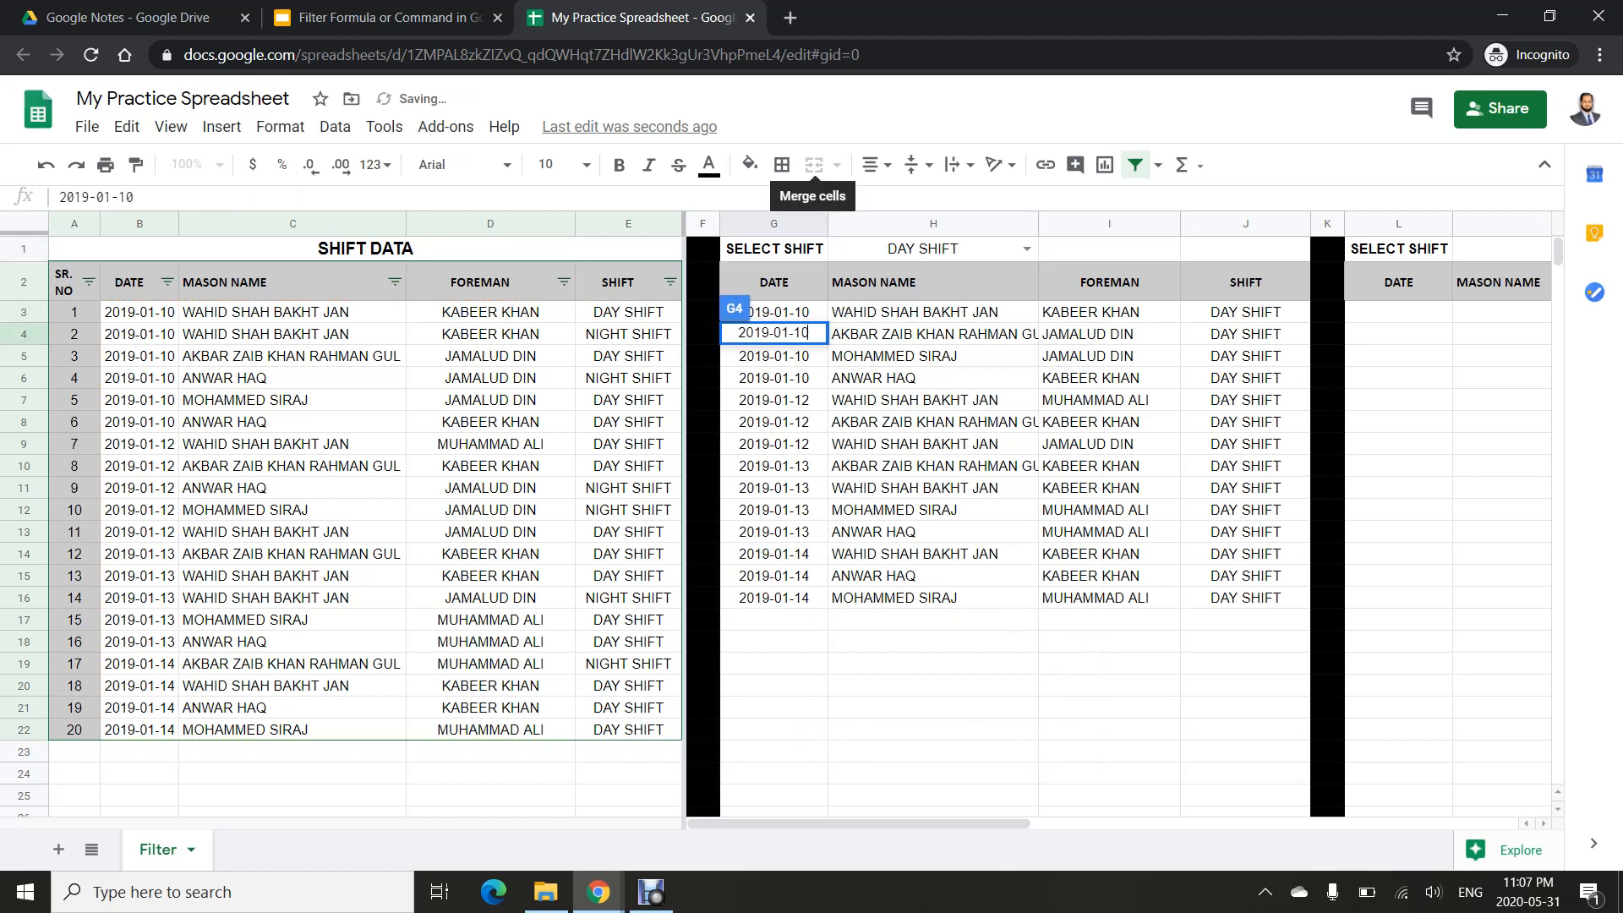
- Switch the selected shift in H1 to NIGHT SHIFT
{"action": "left_click", "coordinate": [1027, 249]}
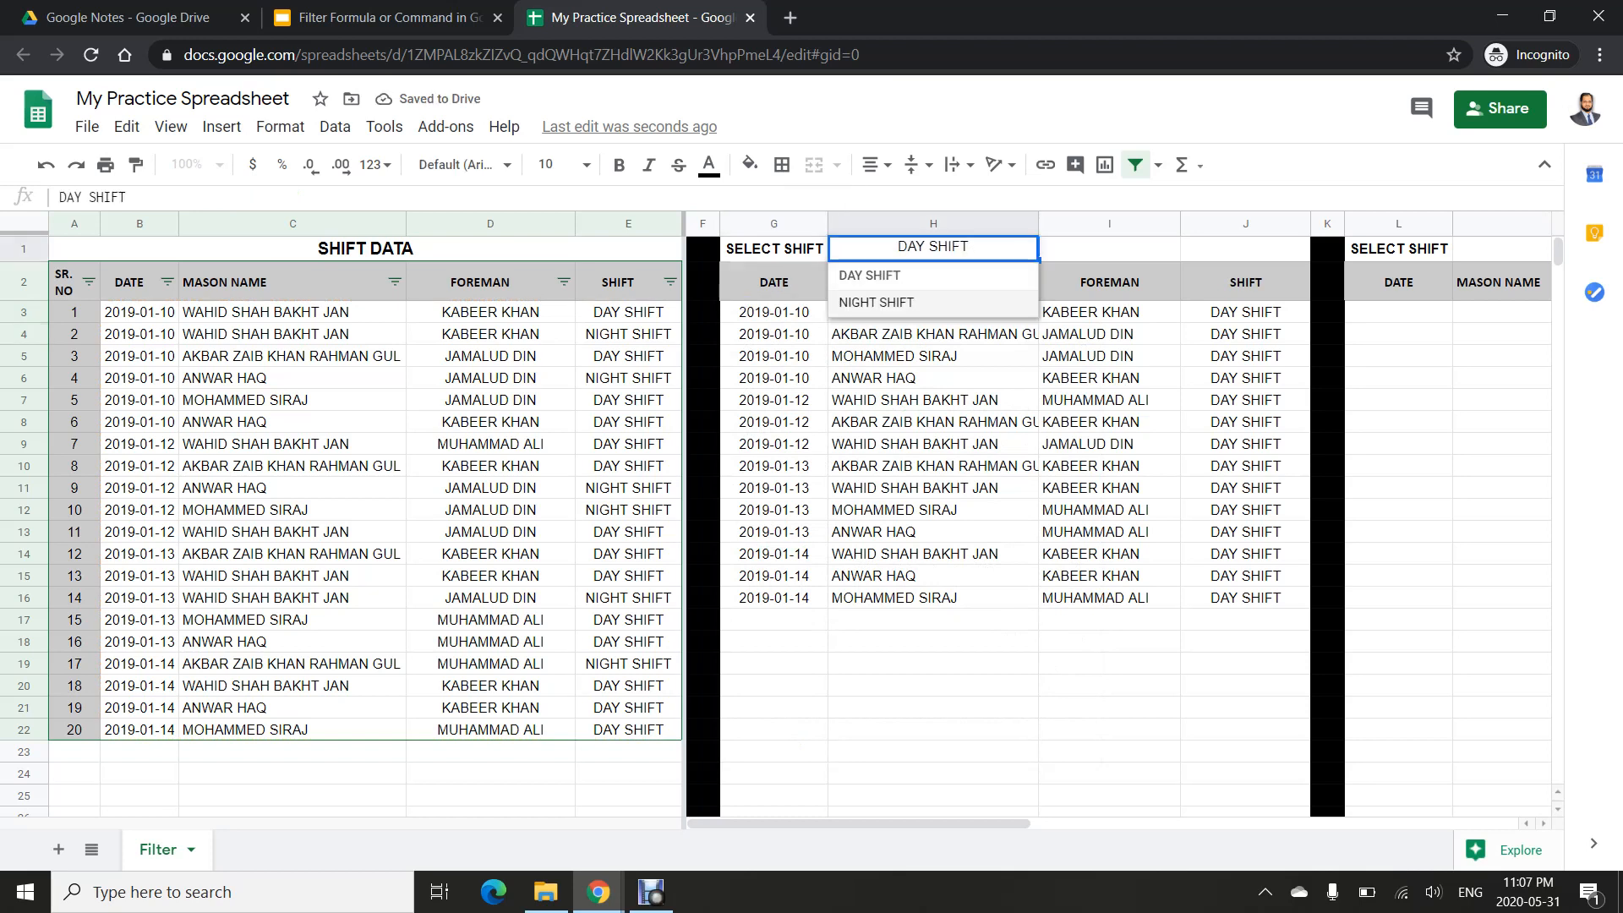
{"action": "key", "text": "Return"}
{"action": "key", "text": "Return"}
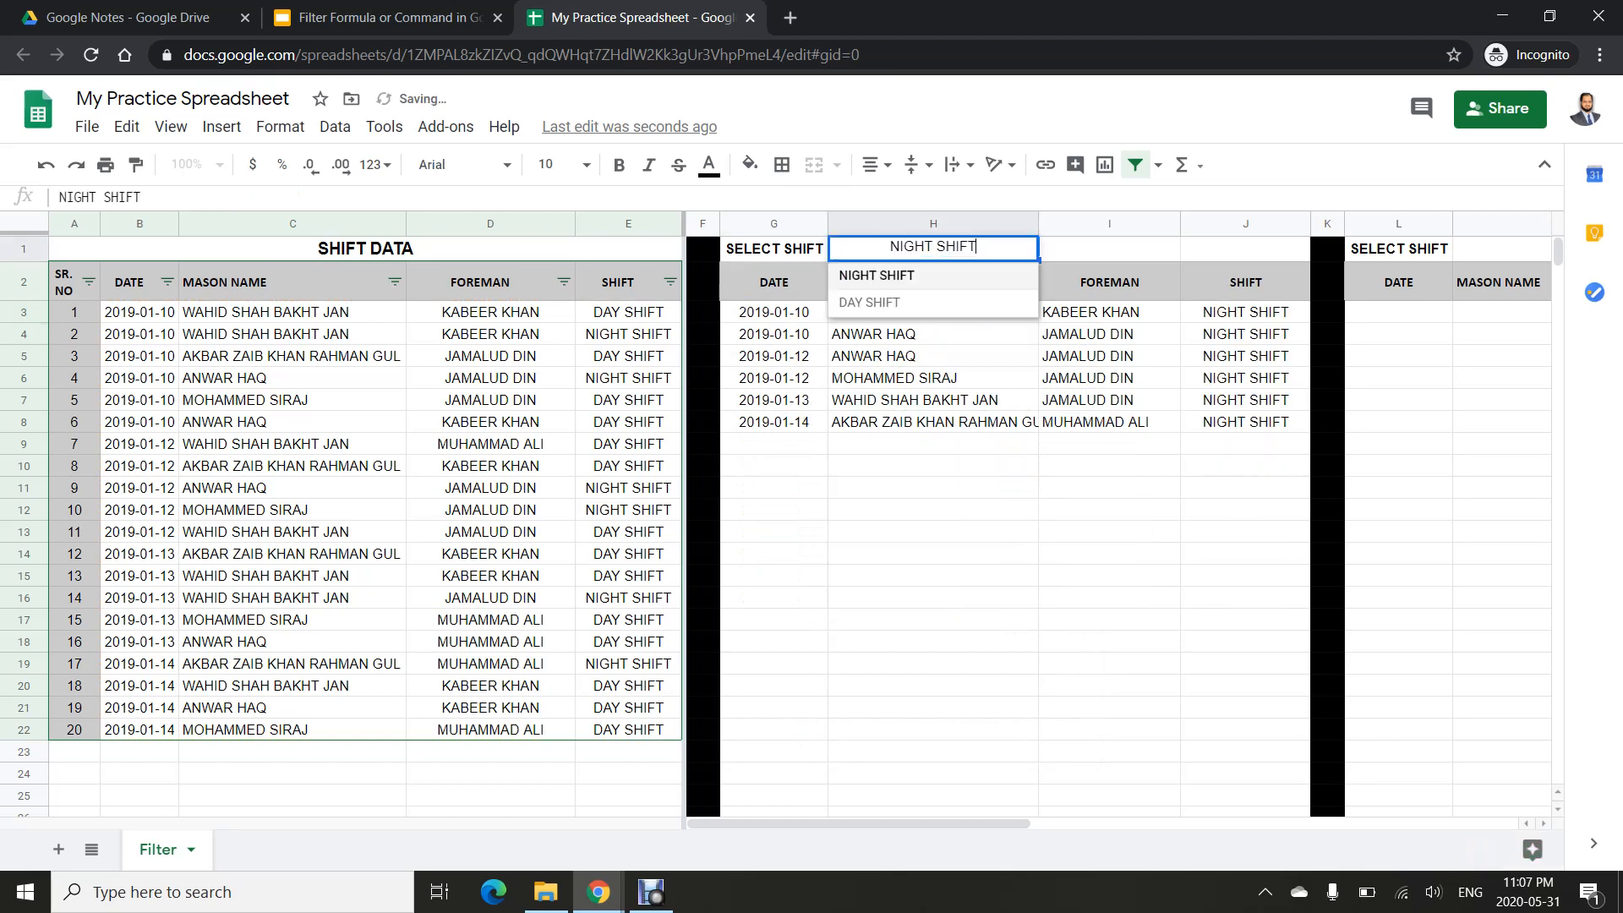
- Switch the selected shift in H1 to DAY SHIFT and back to NIGHT SHIFT, and review G3's formula
{"action": "key", "text": "Down"}
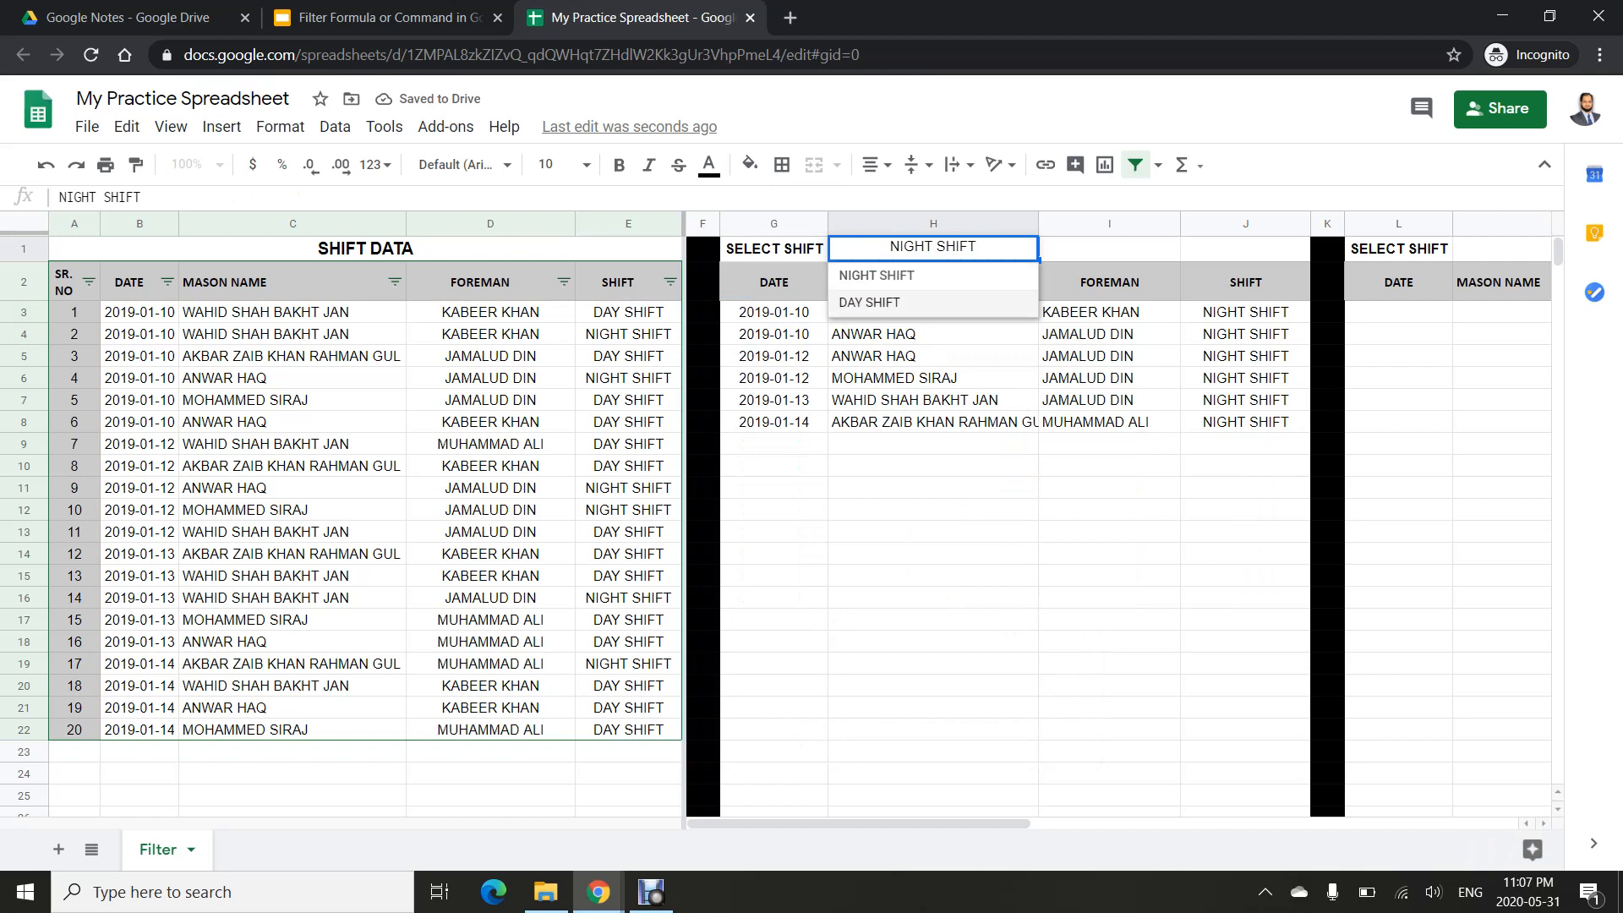
{"action": "key", "text": "Return"}
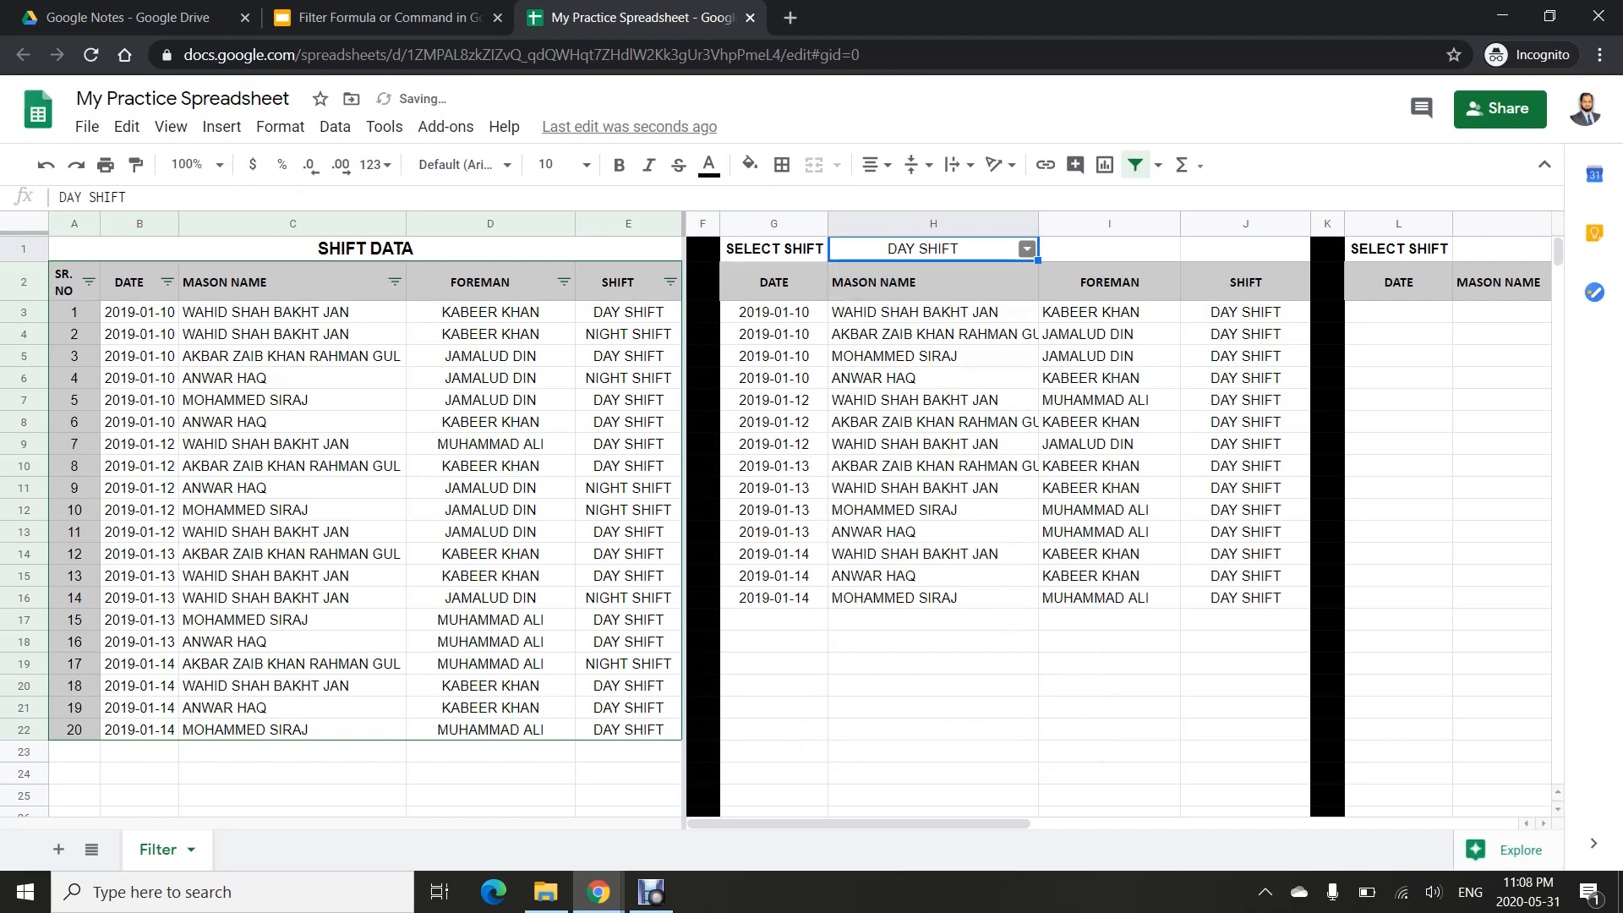
{"action": "key", "text": "Return"}
{"action": "key", "text": "Down"}
{"action": "key", "text": "Return"}
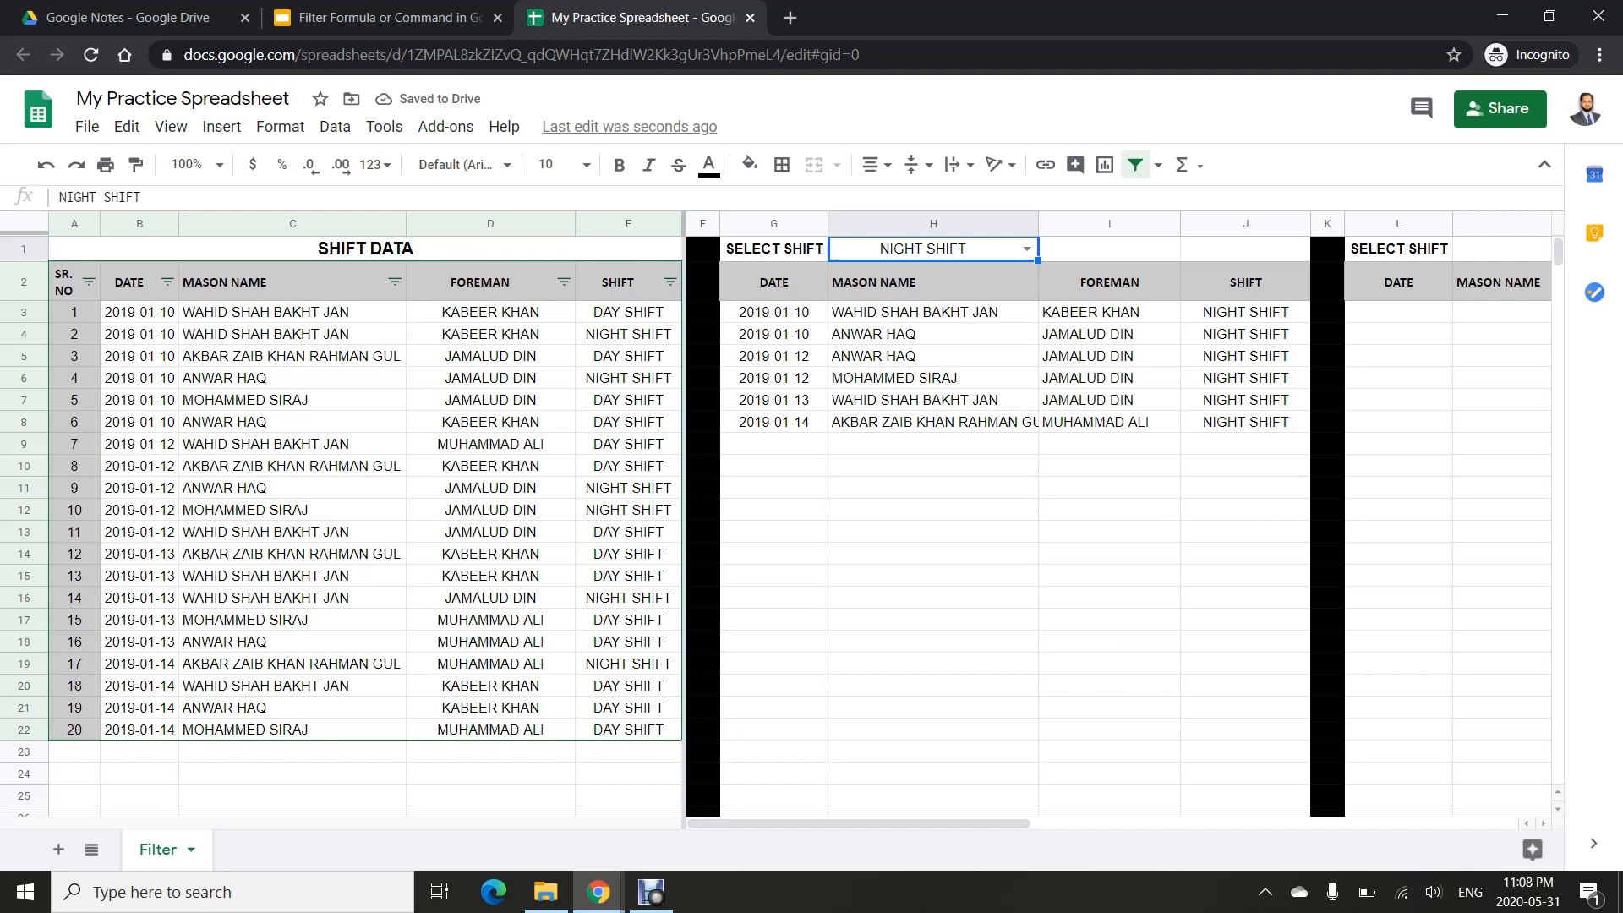
{"action": "left_click", "coordinate": [773, 312]}
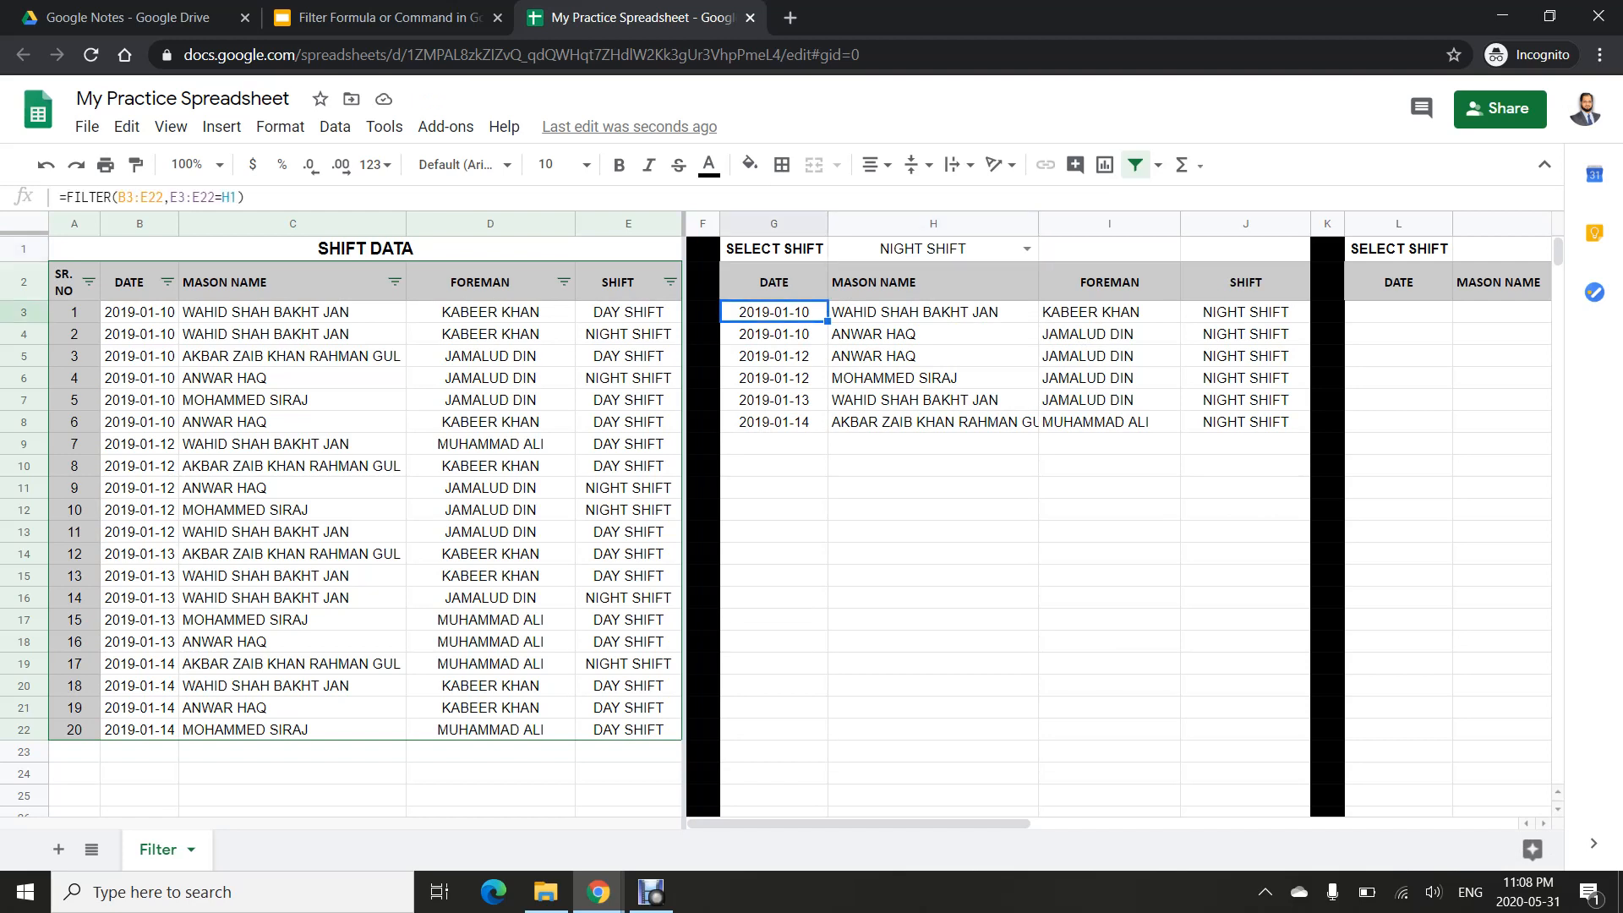
{"action": "left_click", "coordinate": [933, 250]}
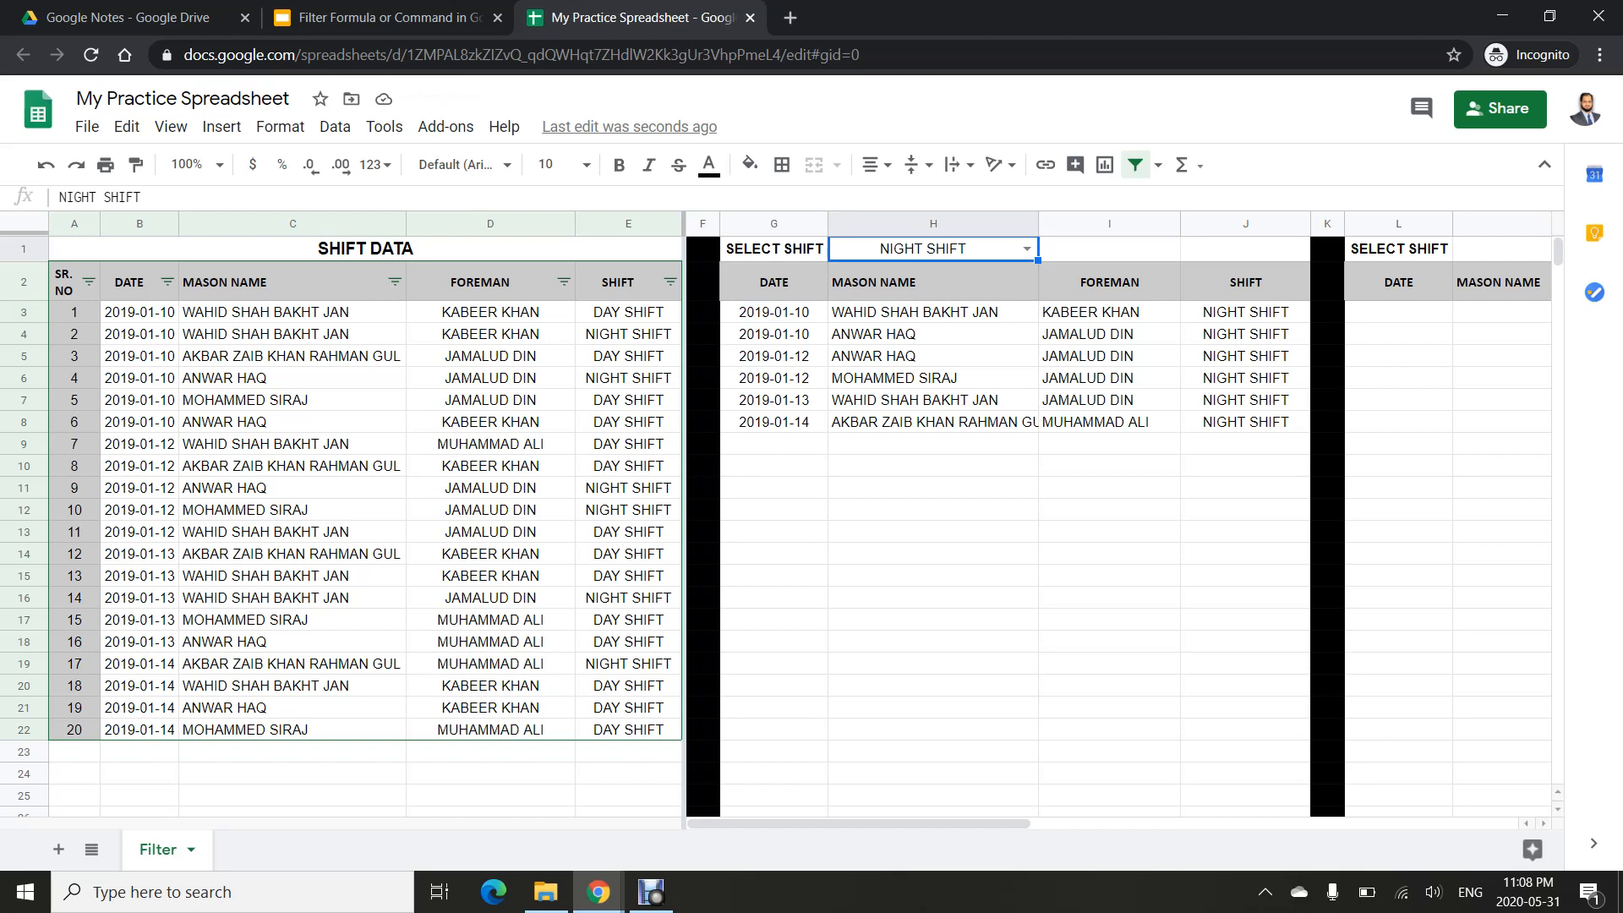
- Clear the FOREMAN selection in O1 above the second, still empty extraction table
{"action": "key", "text": "Right"}
{"action": "key", "text": "Right"}
{"action": "key", "text": "Right"}
{"action": "key", "text": "Right"}
{"action": "key", "text": "Right"}
{"action": "key", "text": "Right"}
{"action": "key", "text": "Right"}
{"action": "key", "text": "Right"}
{"action": "key", "text": "Right"}
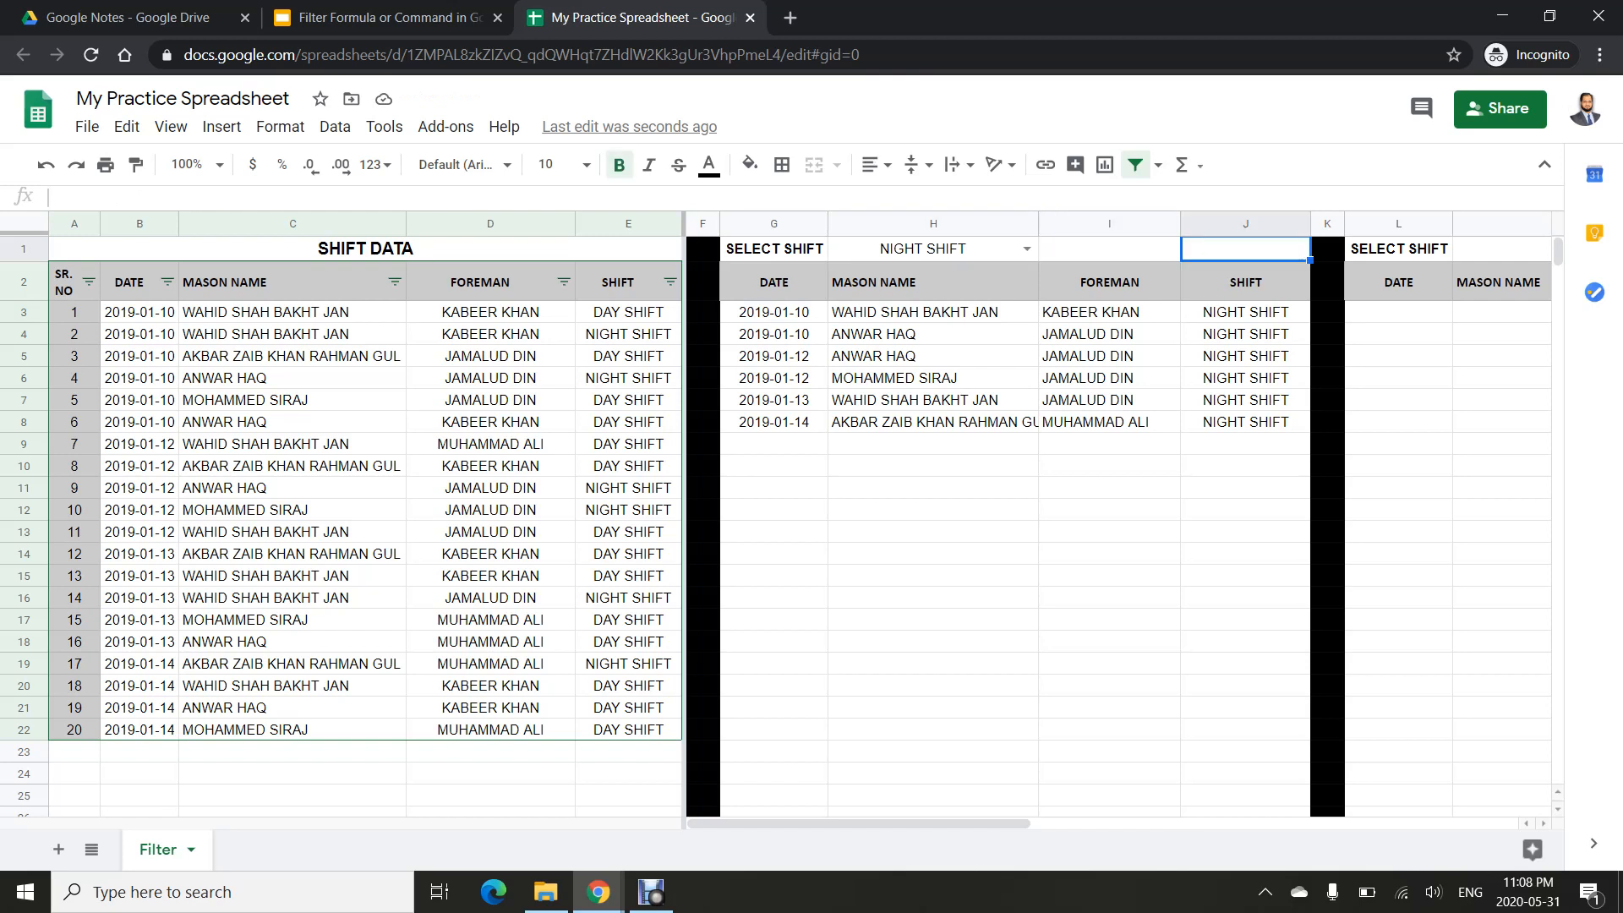
{"action": "key", "text": "Right"}
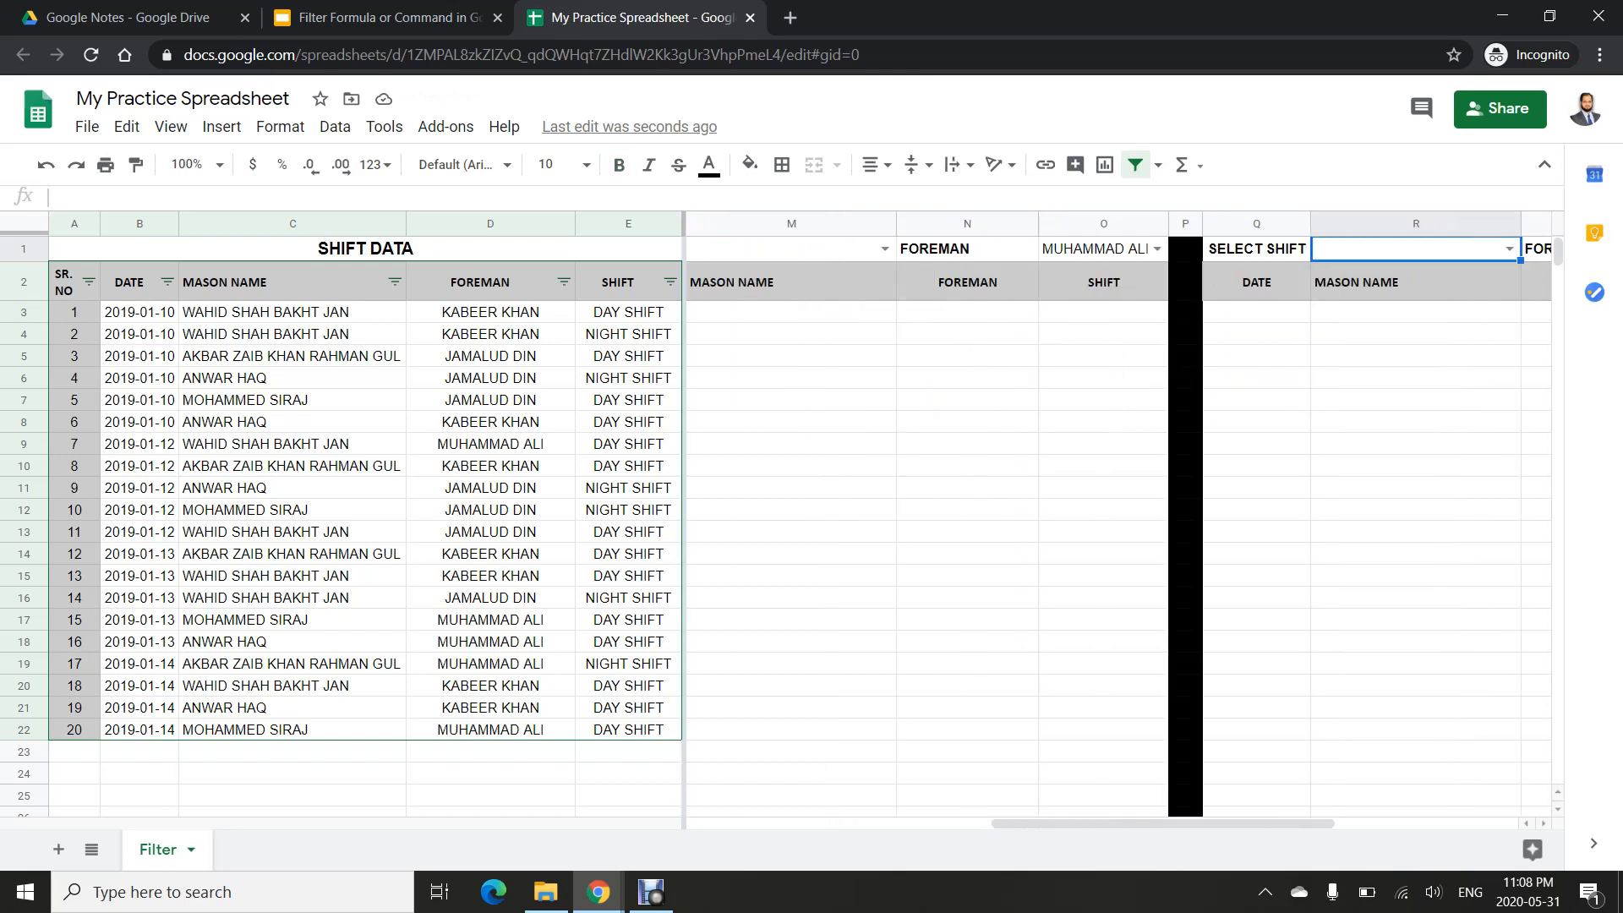
{"action": "key", "text": "Left"}
{"action": "key", "text": "Left"}
{"action": "key", "text": "Left"}
{"action": "key", "text": "Left"}
{"action": "key", "text": "Left"}
{"action": "key", "text": "Left"}
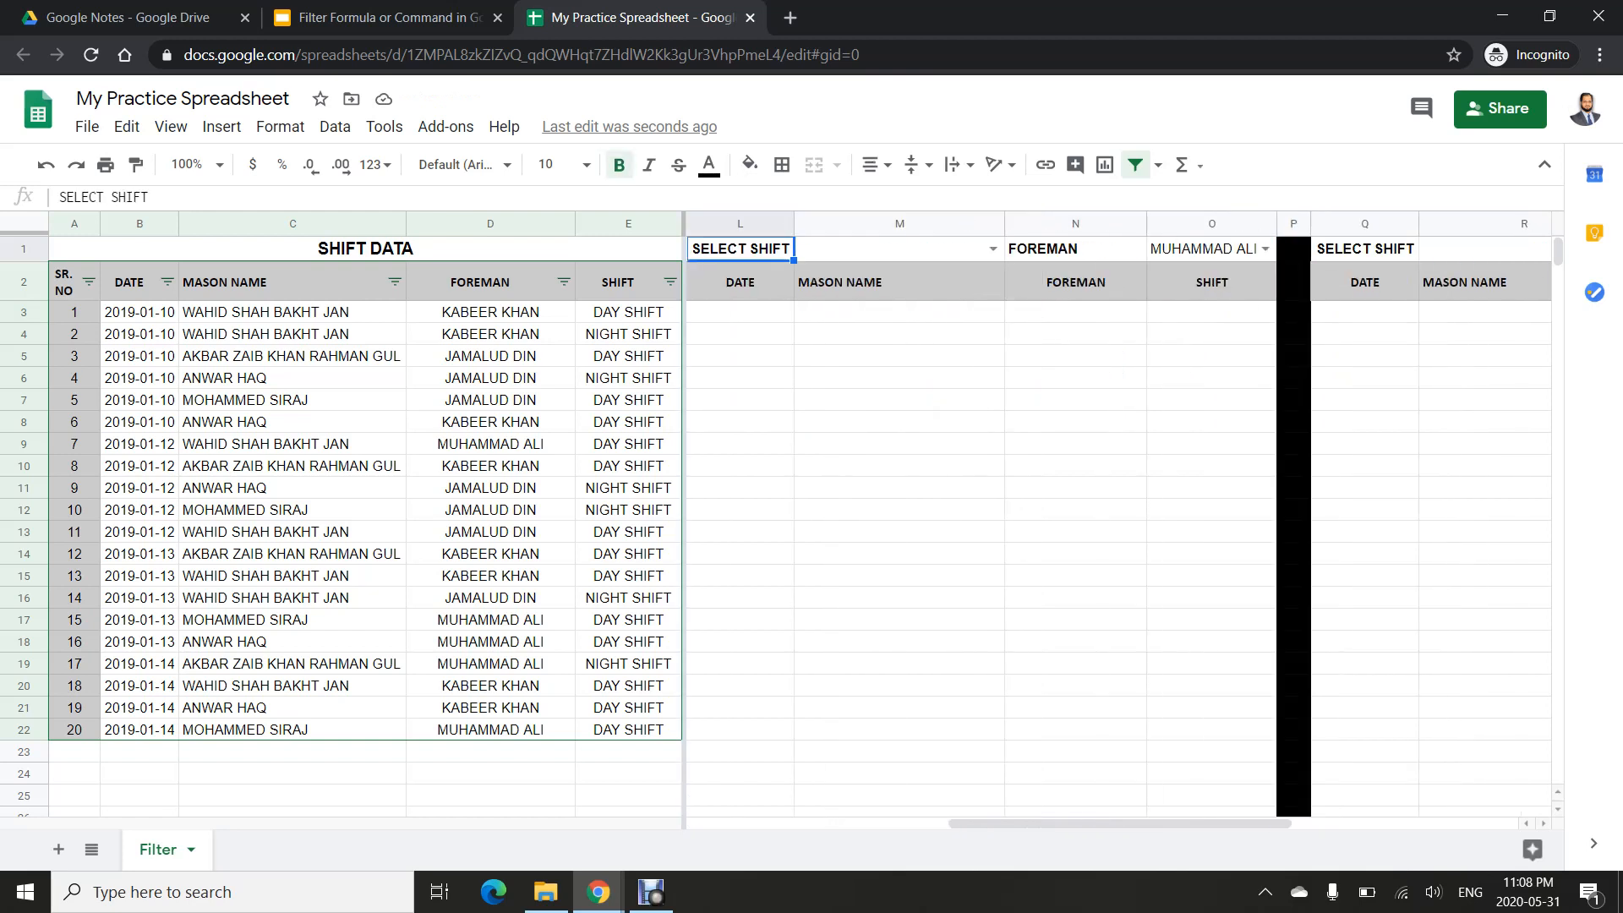
{"action": "key", "text": "Left"}
{"action": "key", "text": "Right"}
{"action": "key", "text": "Down"}
{"action": "key", "text": "Down"}
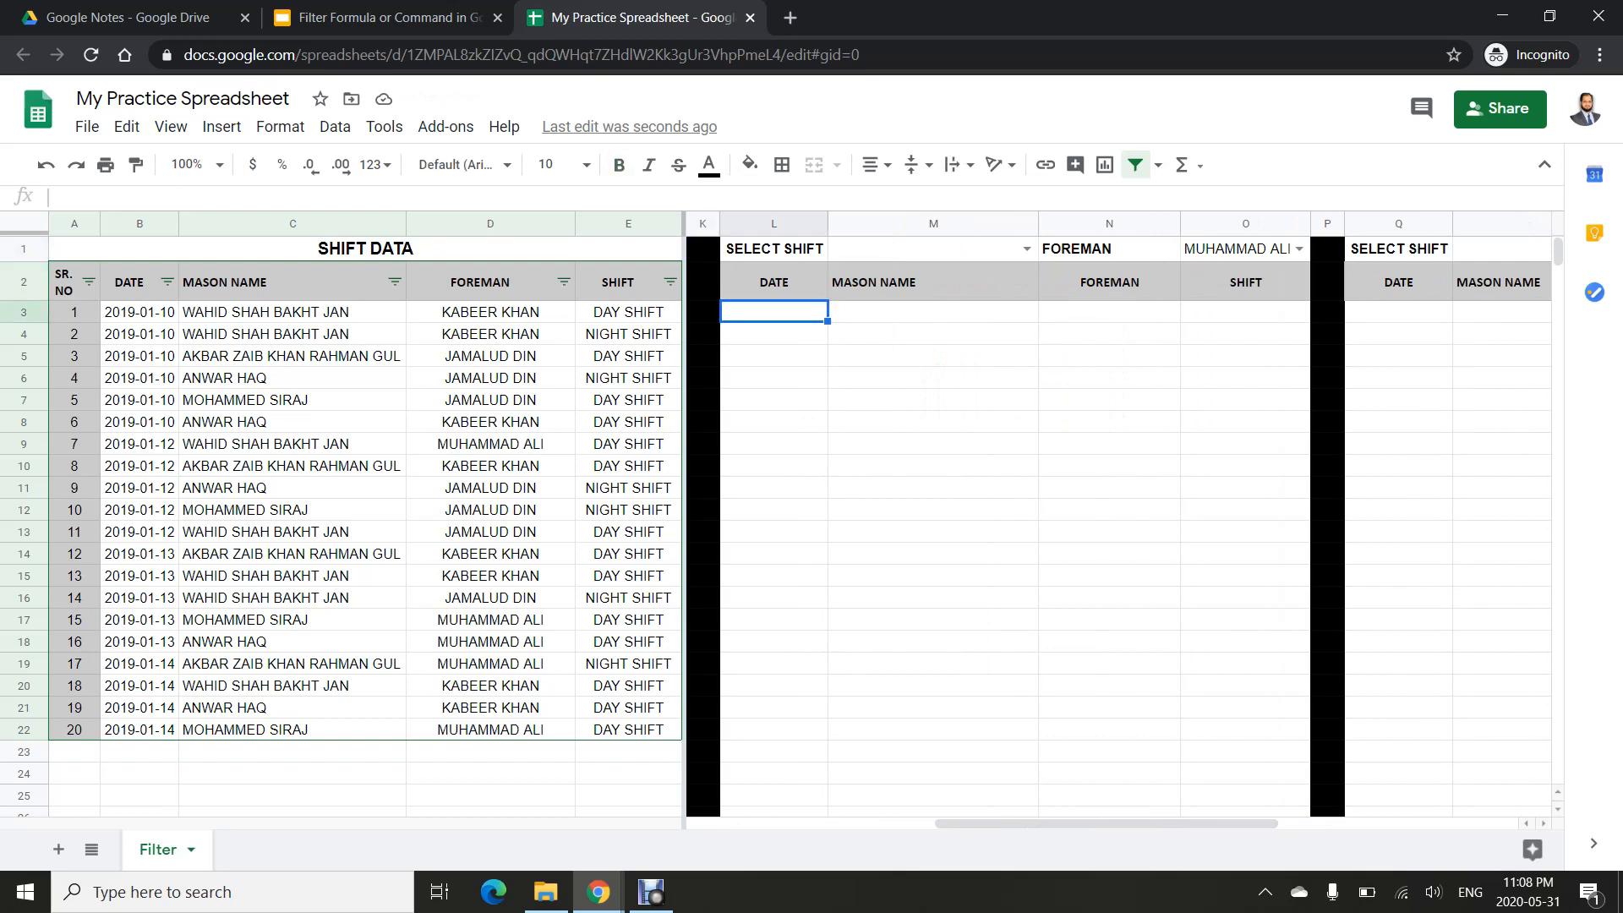
{"action": "left_click", "coordinate": [1236, 249]}
{"action": "key", "text": "Delete"}
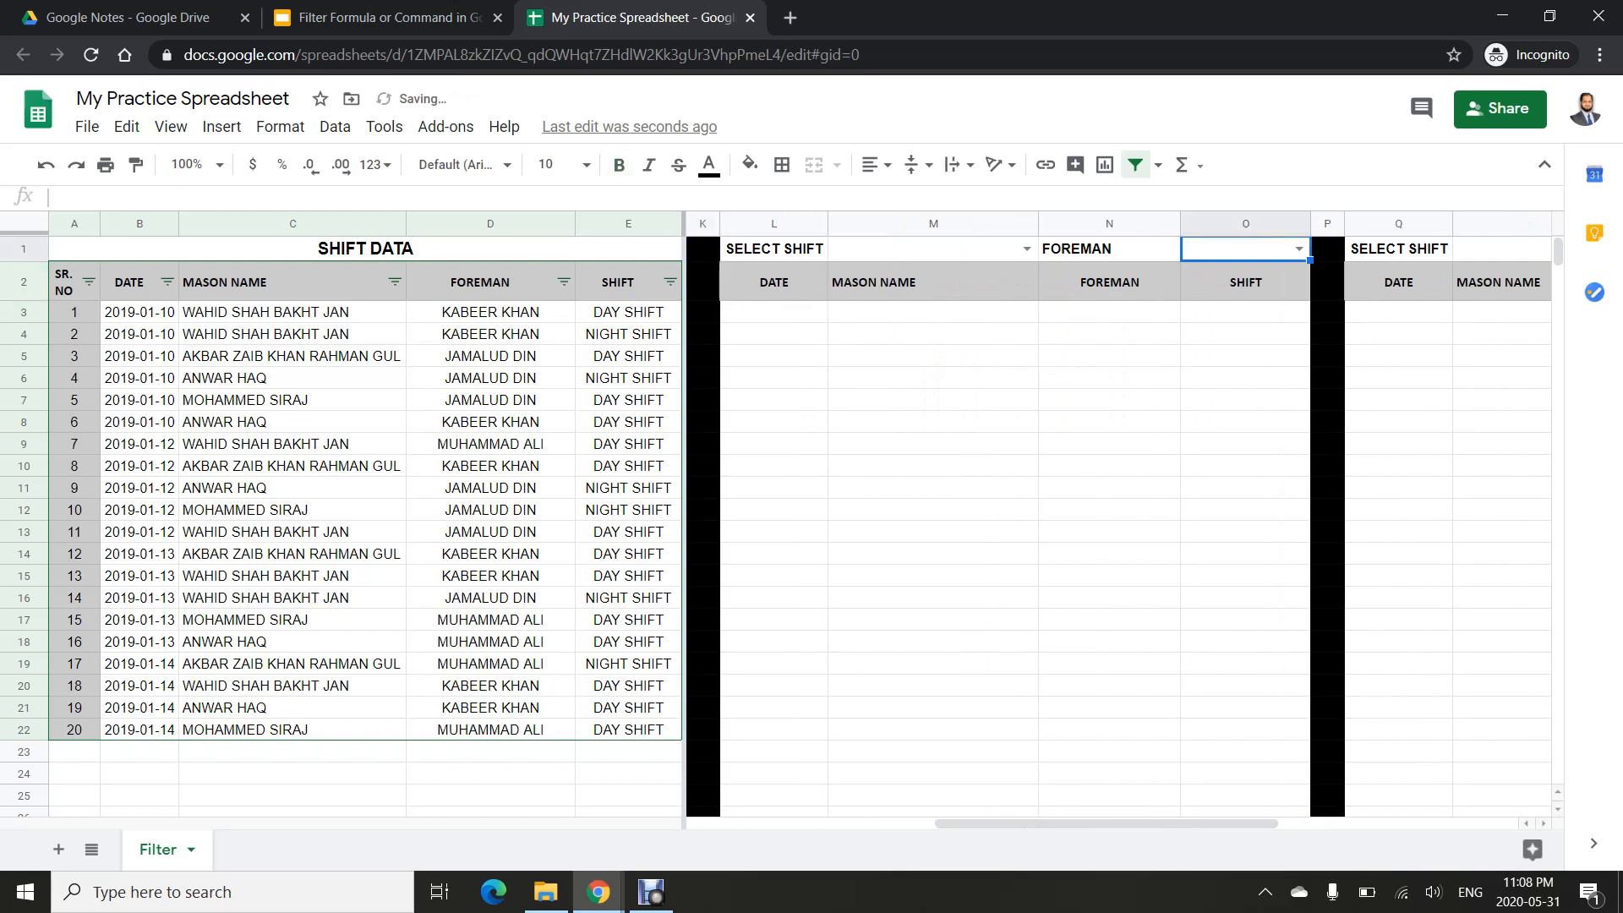
- Enter a FILTER formula in L3 returning B3:E22 where E3:E22 equals M1 and D3:D22 equals O1
{"action": "left_click", "coordinate": [774, 312]}
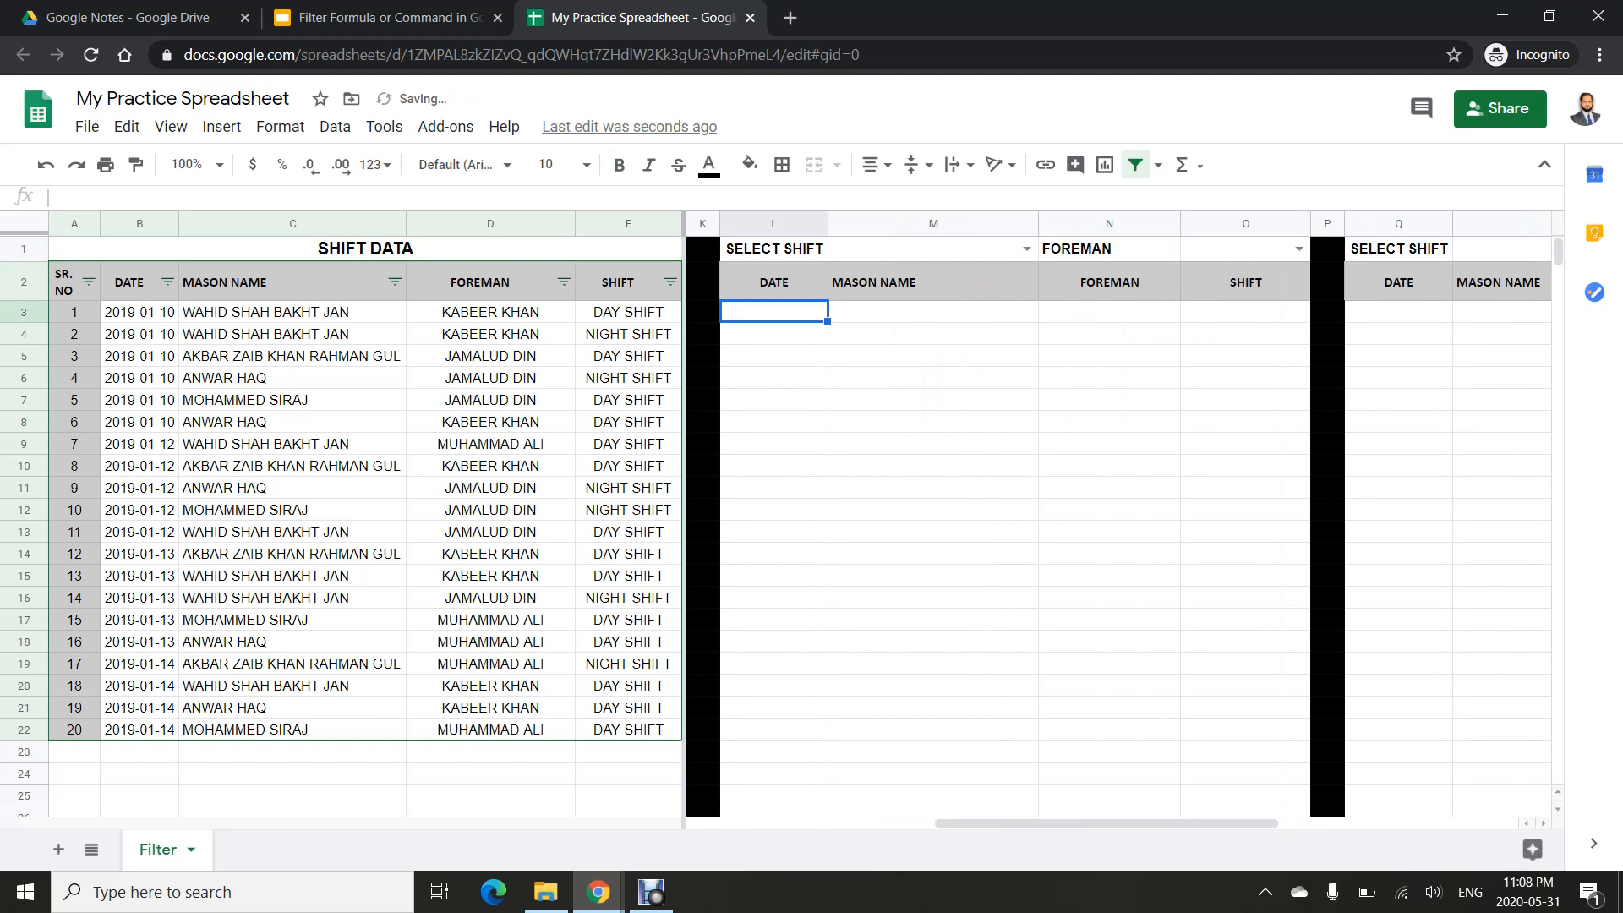
{"action": "type", "text": "=FILTER("}
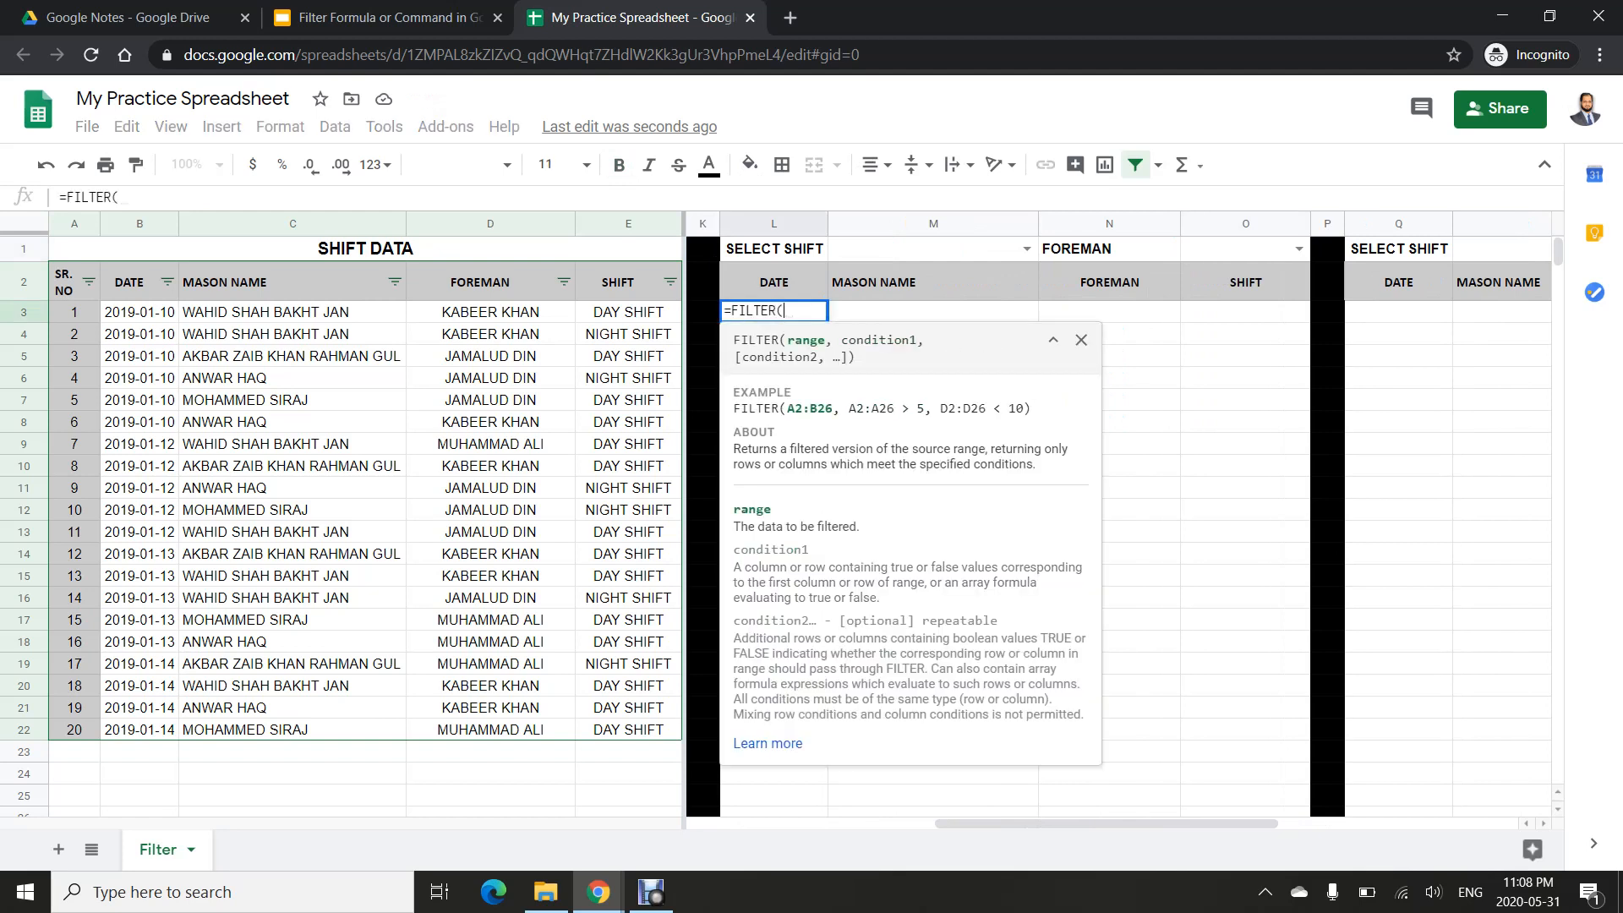
{"action": "left_click_drag", "start_coordinate": [139, 312], "coordinate": [628, 730]}
{"action": "type", "text": ","}
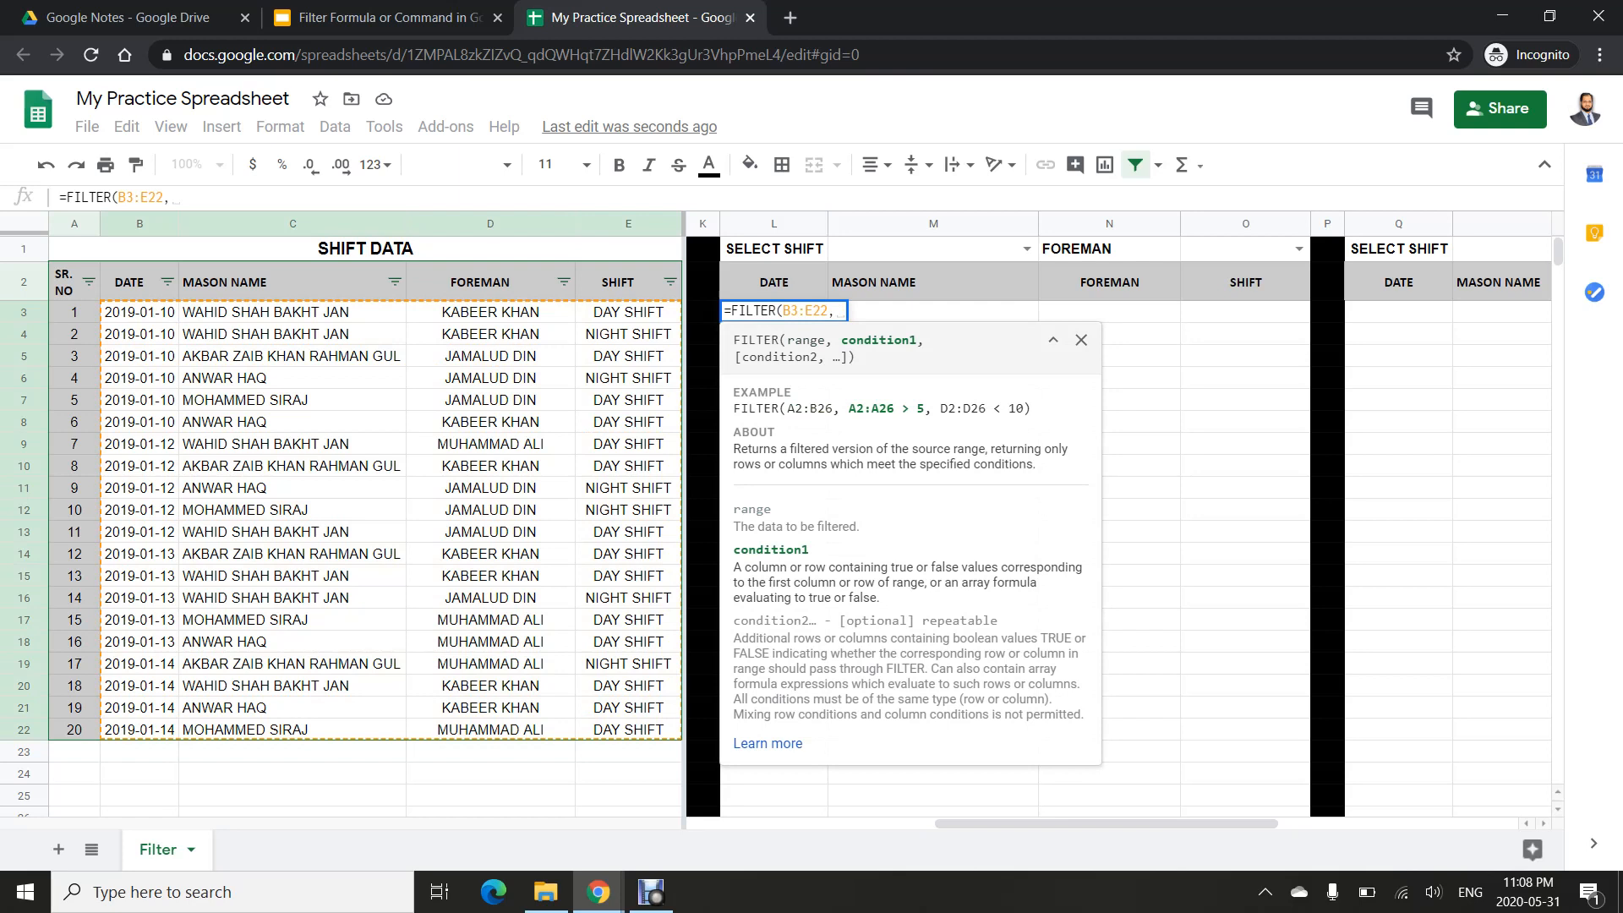
{"action": "left_click_drag", "start_coordinate": [628, 312], "coordinate": [628, 729]}
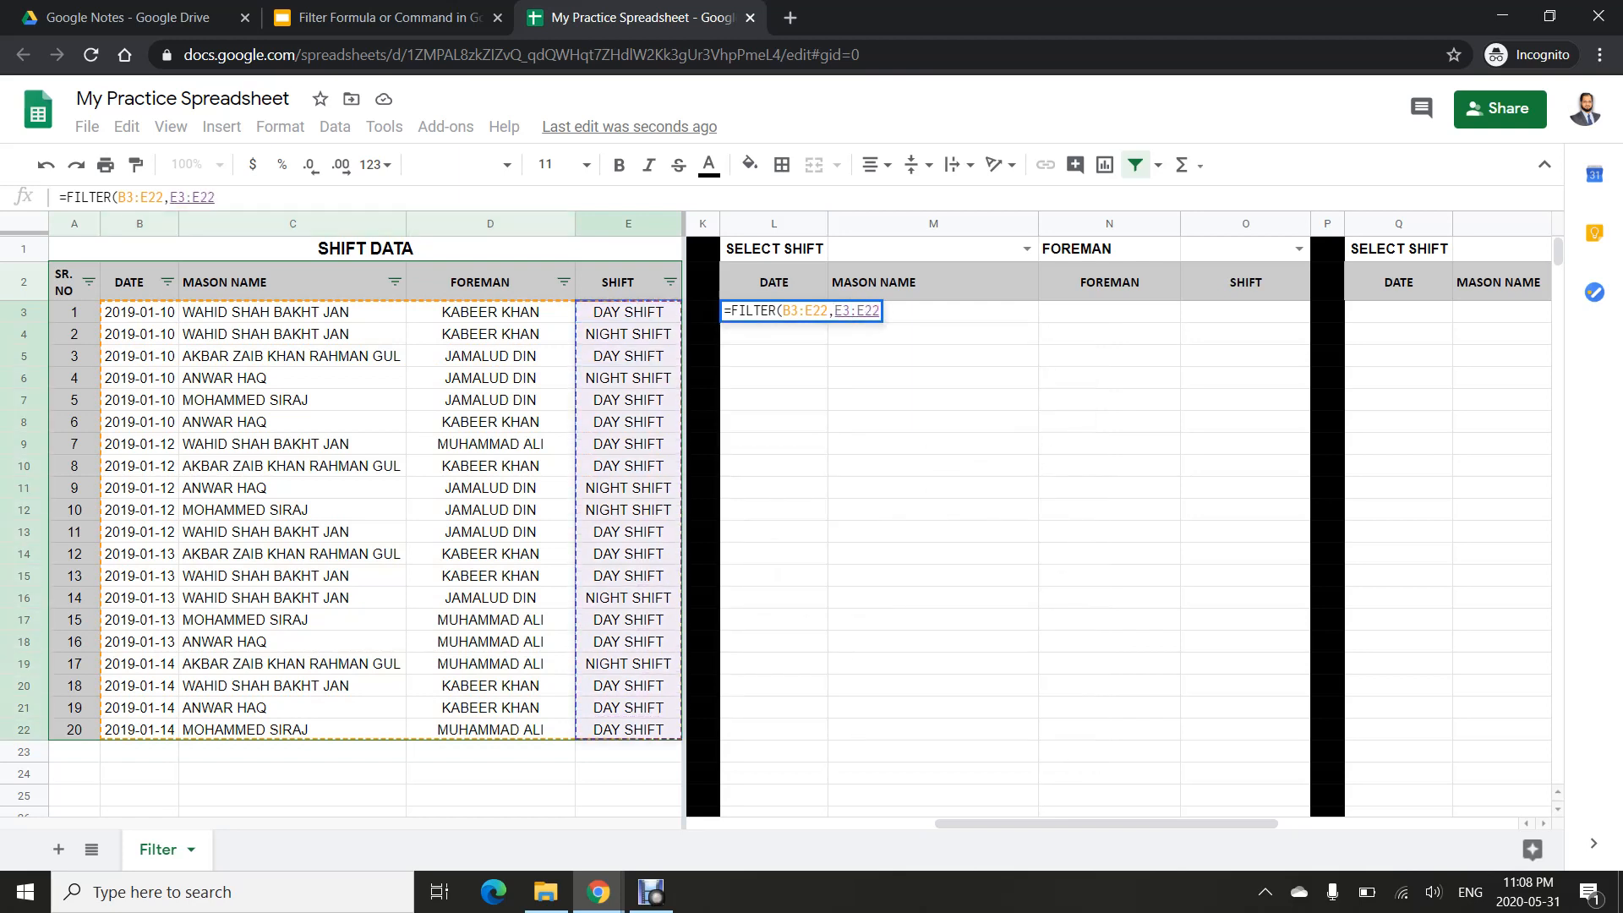
{"action": "type", "text": "="}
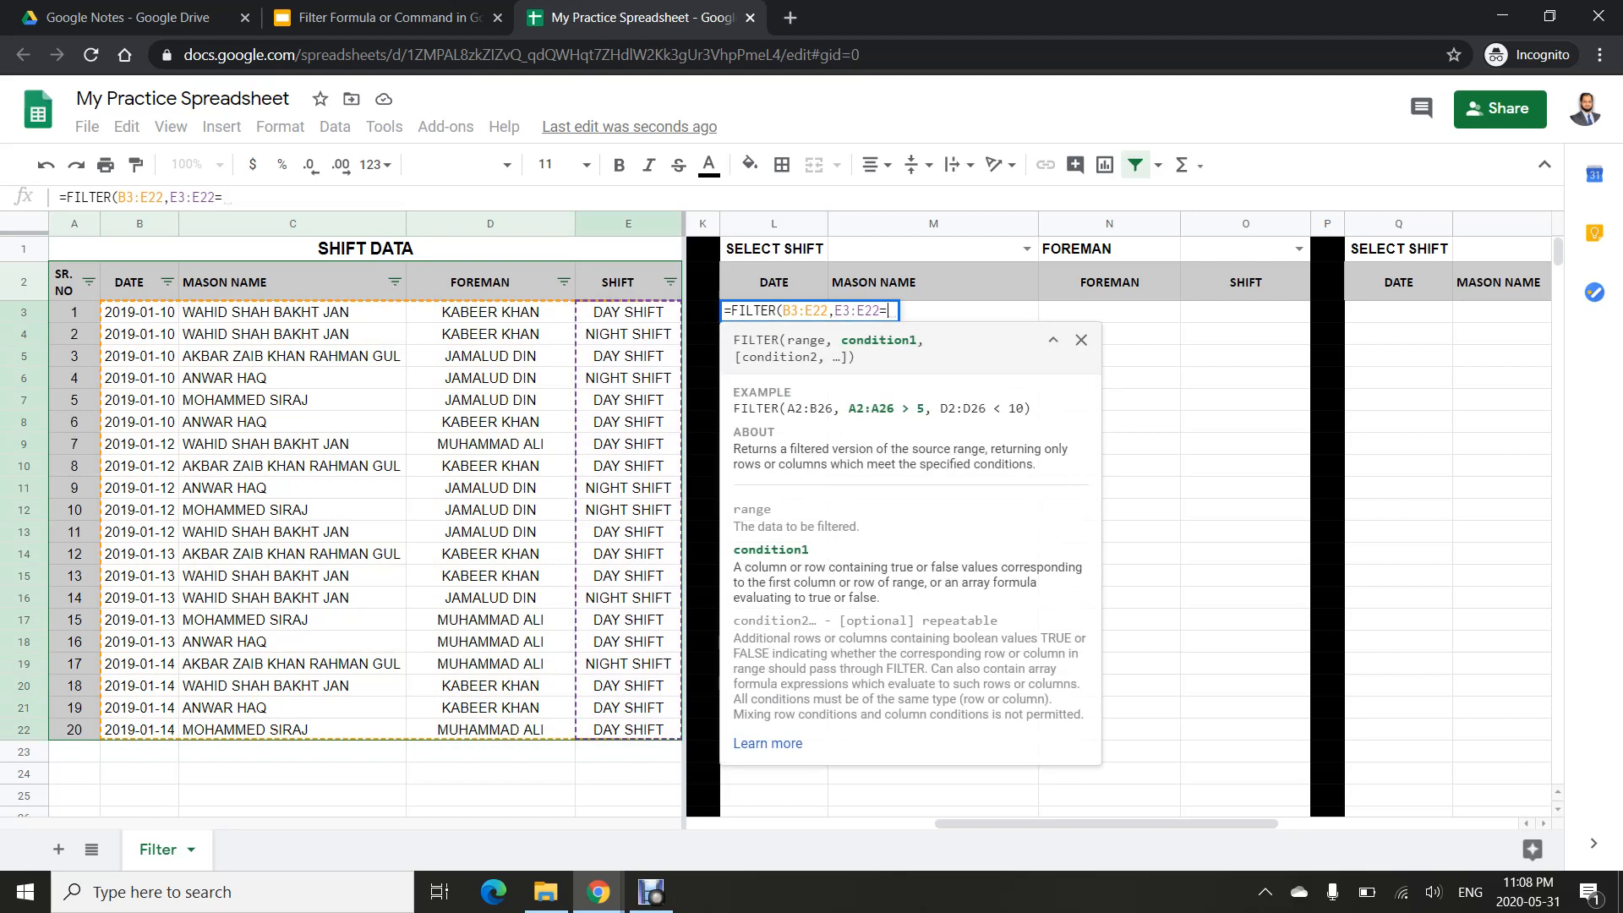
{"action": "type", "text": "M1,"}
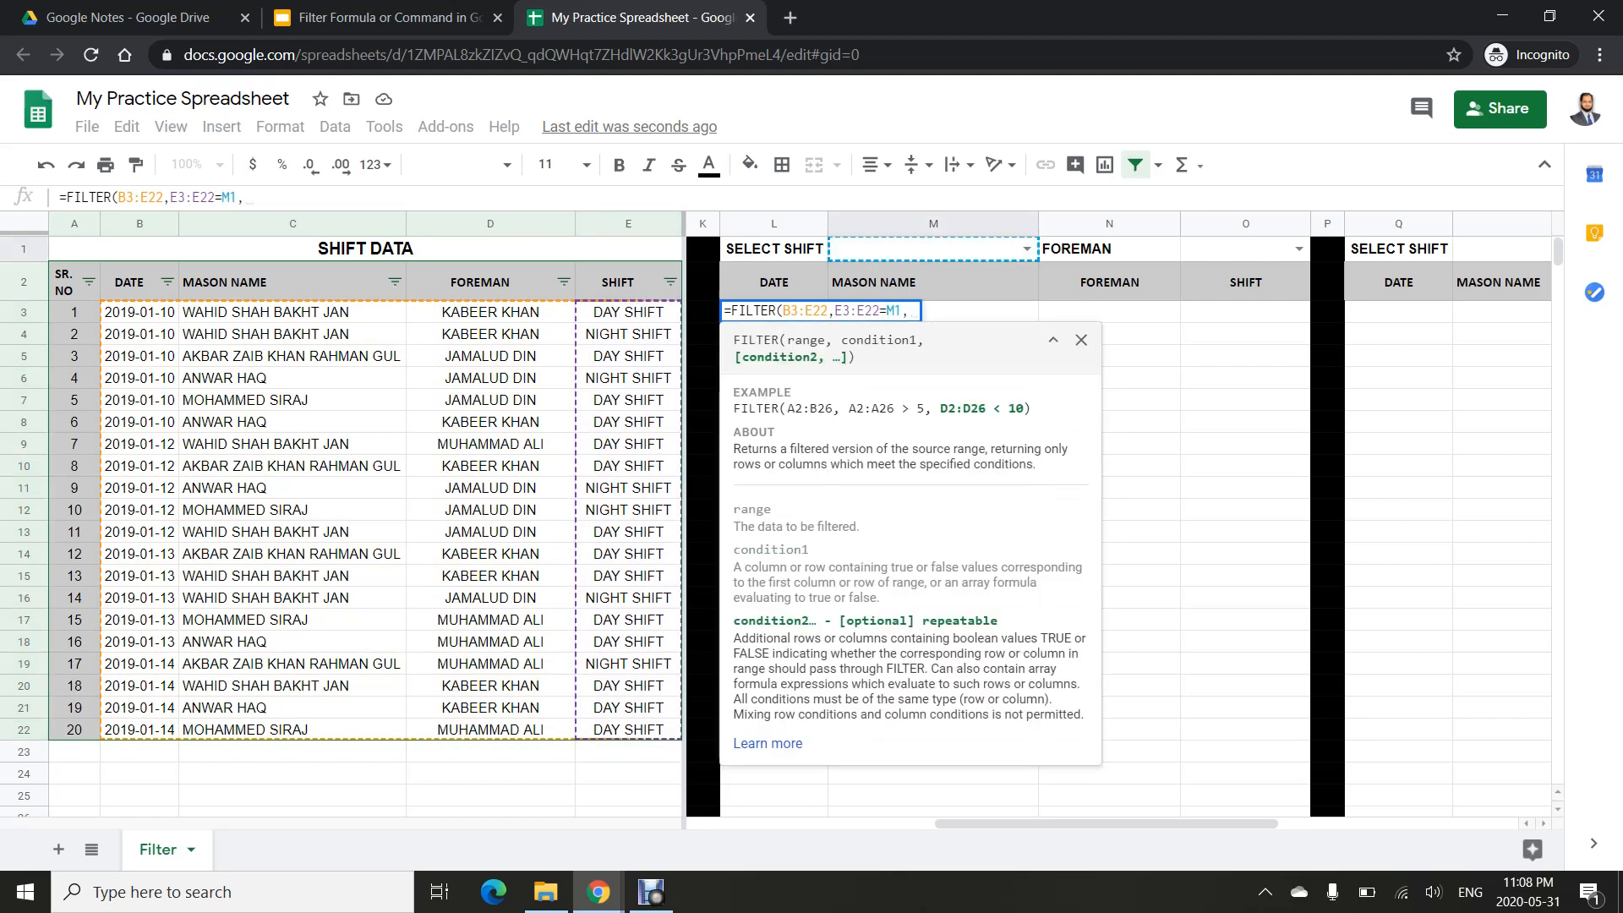
{"action": "left_click_drag", "start_coordinate": [490, 312], "coordinate": [490, 730]}
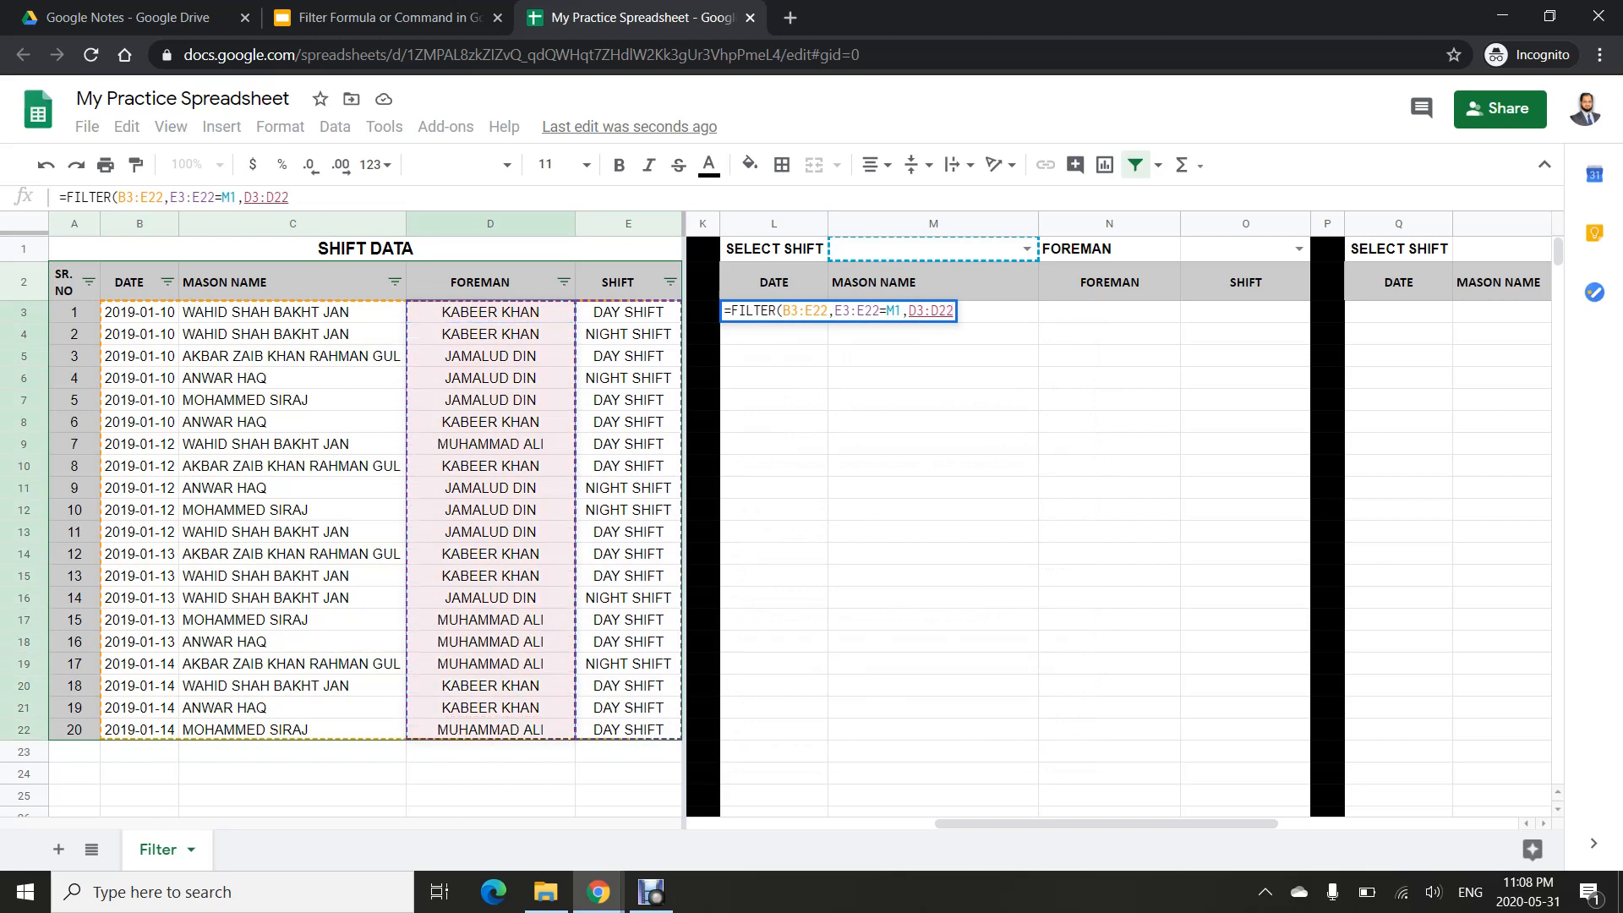
{"action": "type", "text": "="}
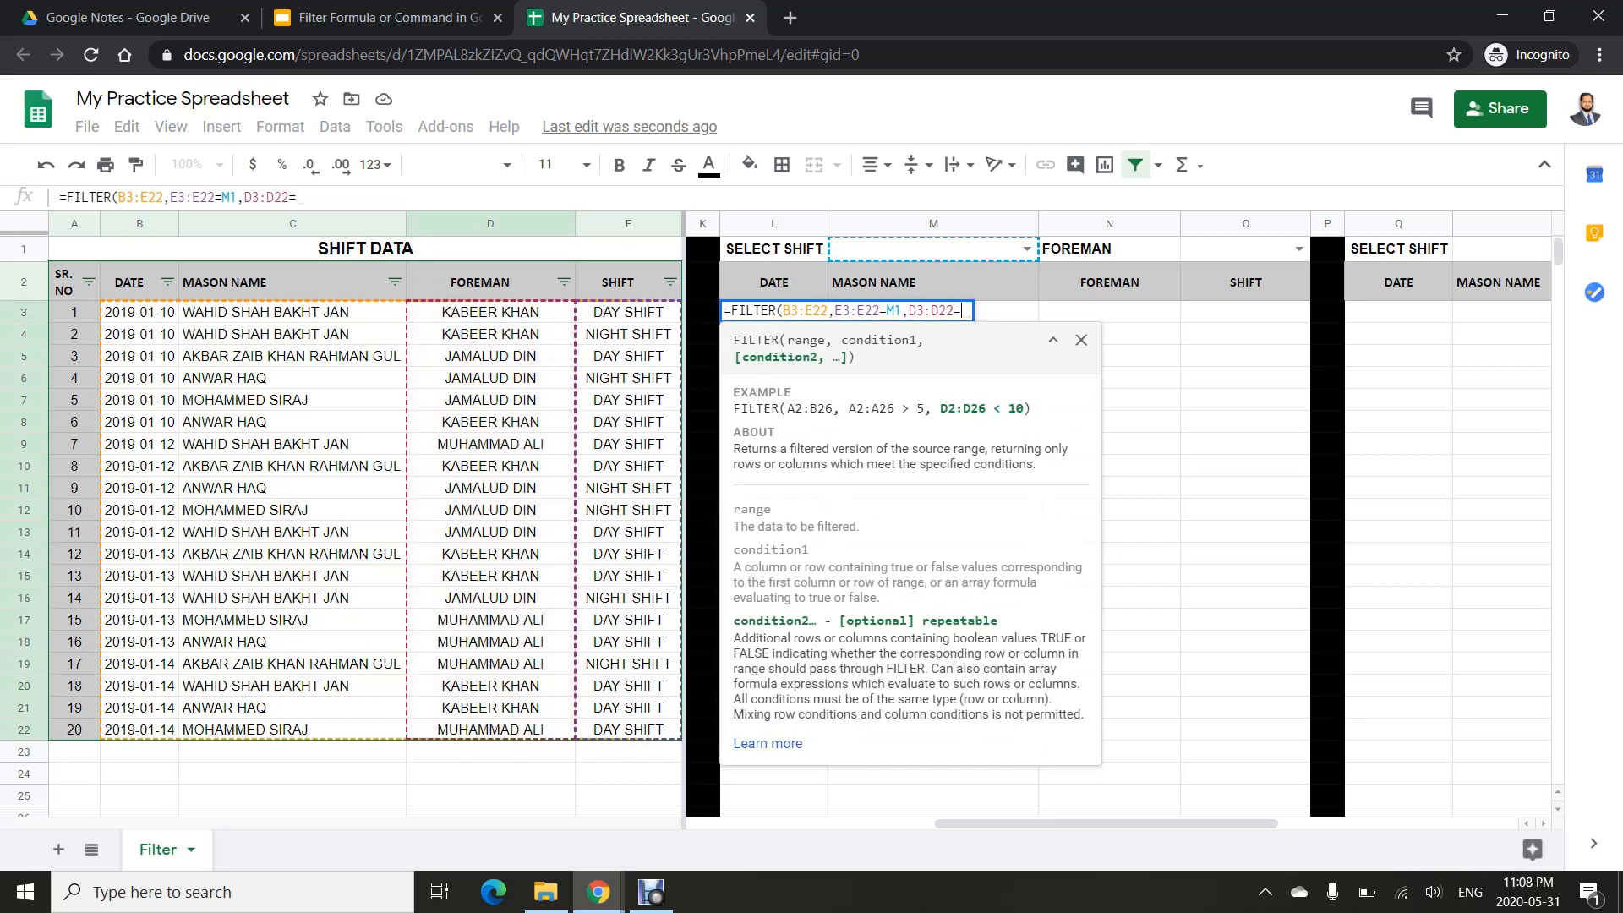
{"action": "left_click", "coordinate": [1236, 249]}
{"action": "key", "text": "Return"}
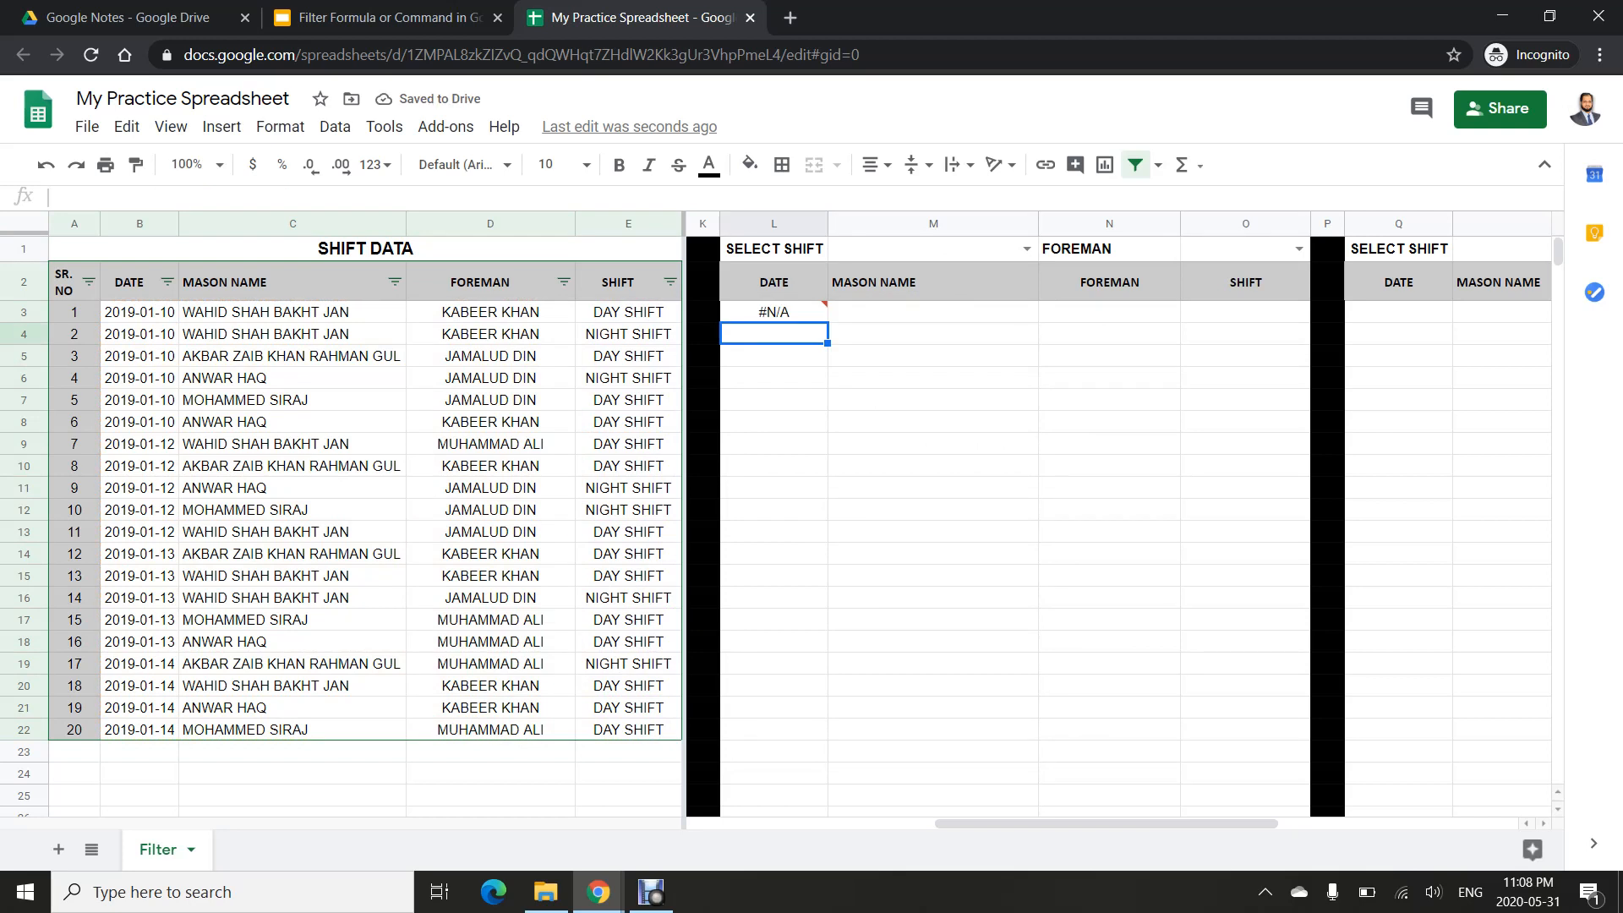
- Choose DAY SHIFT in M1 and the first listed foreman in O1, and check the extracted rows
{"action": "left_click", "coordinate": [947, 249]}
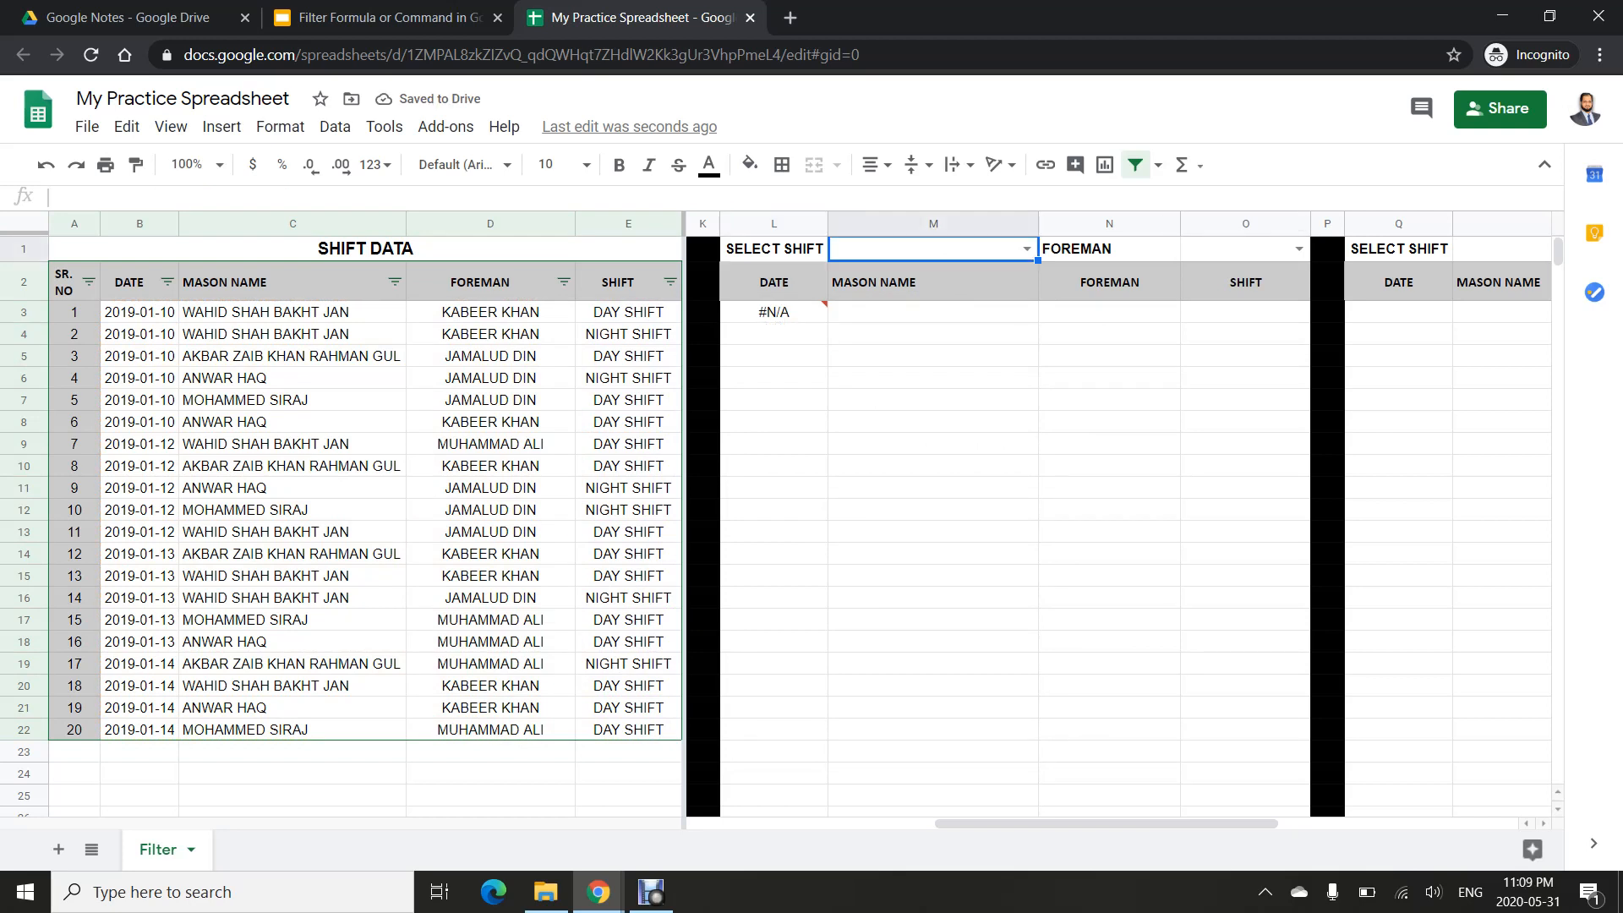
{"action": "left_click", "coordinate": [1026, 249]}
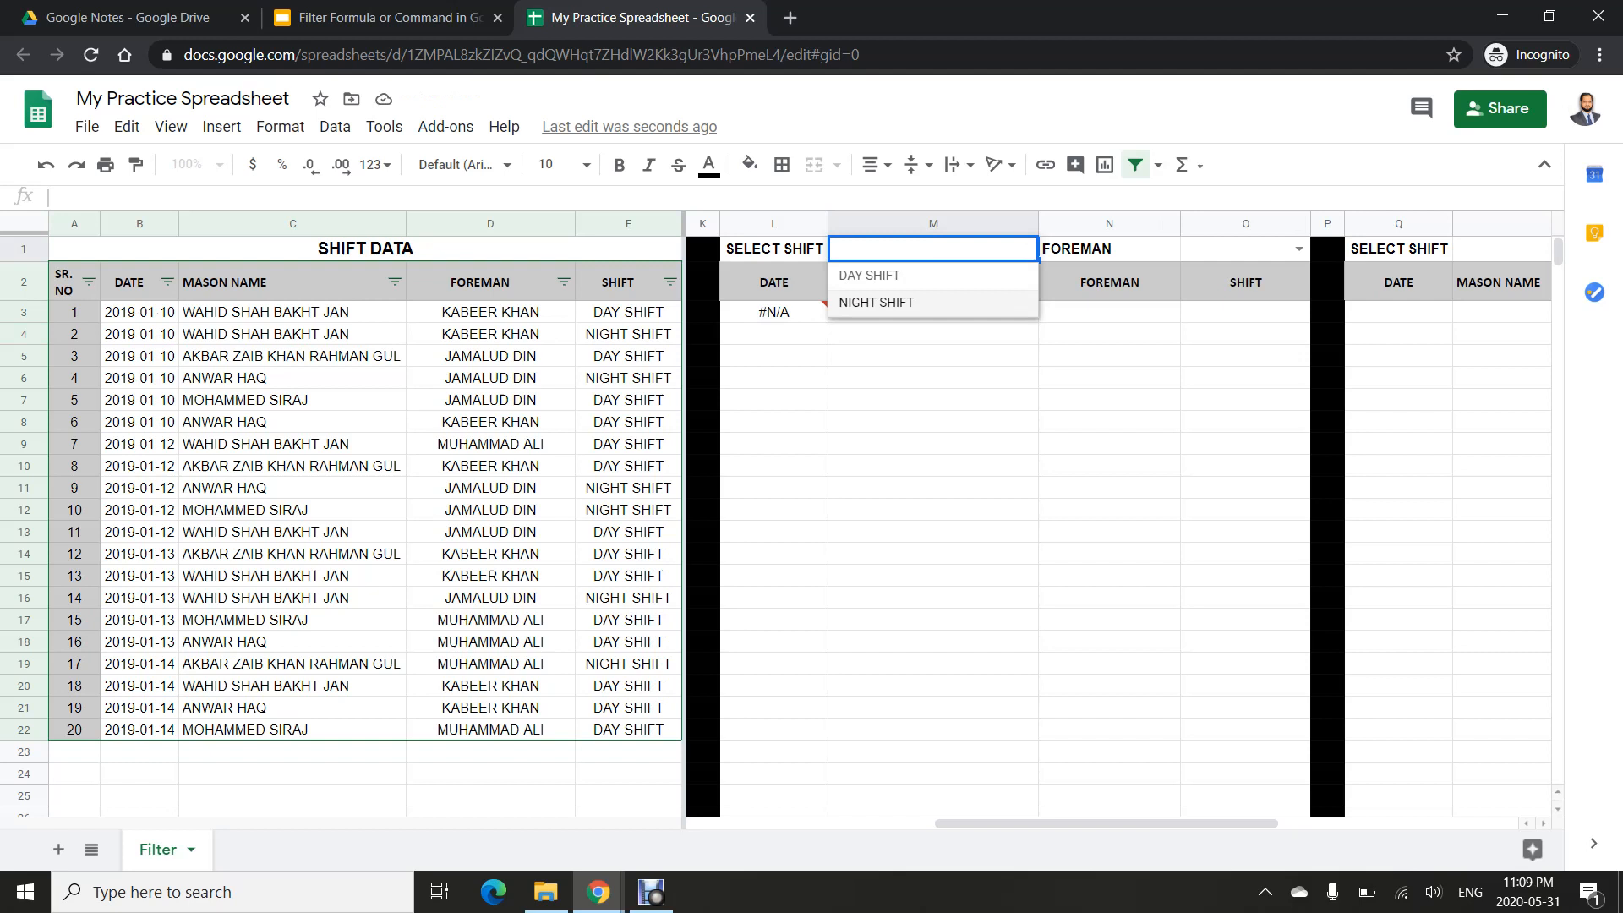
{"action": "left_click", "coordinate": [879, 276]}
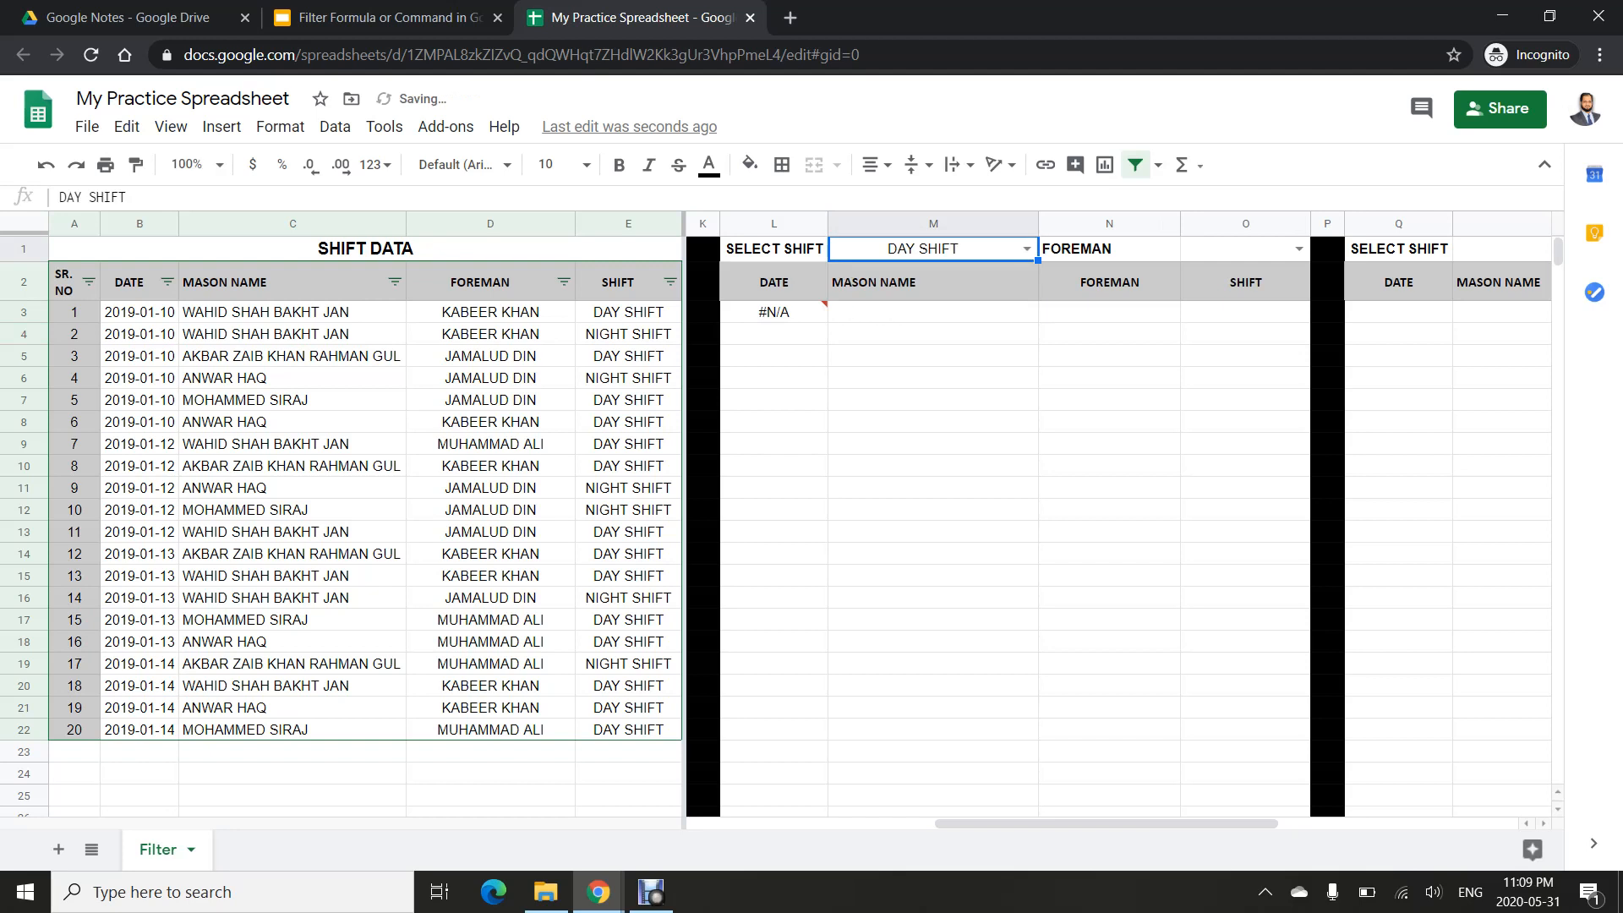
{"action": "left_click", "coordinate": [1245, 249]}
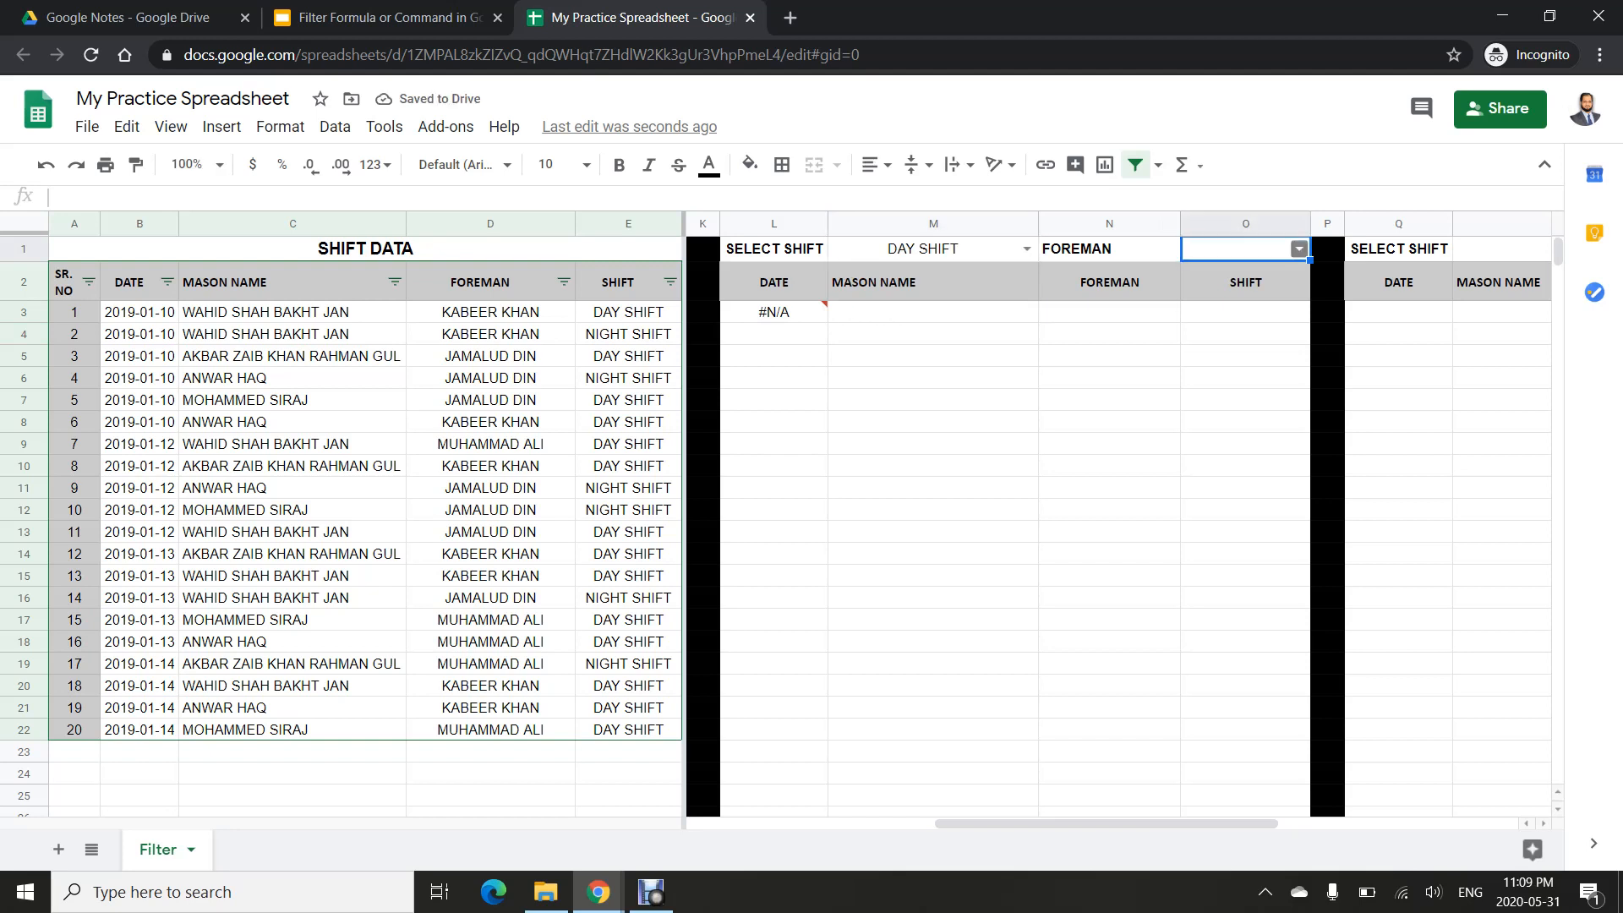
{"action": "left_click", "coordinate": [1298, 249]}
{"action": "key", "text": "Return"}
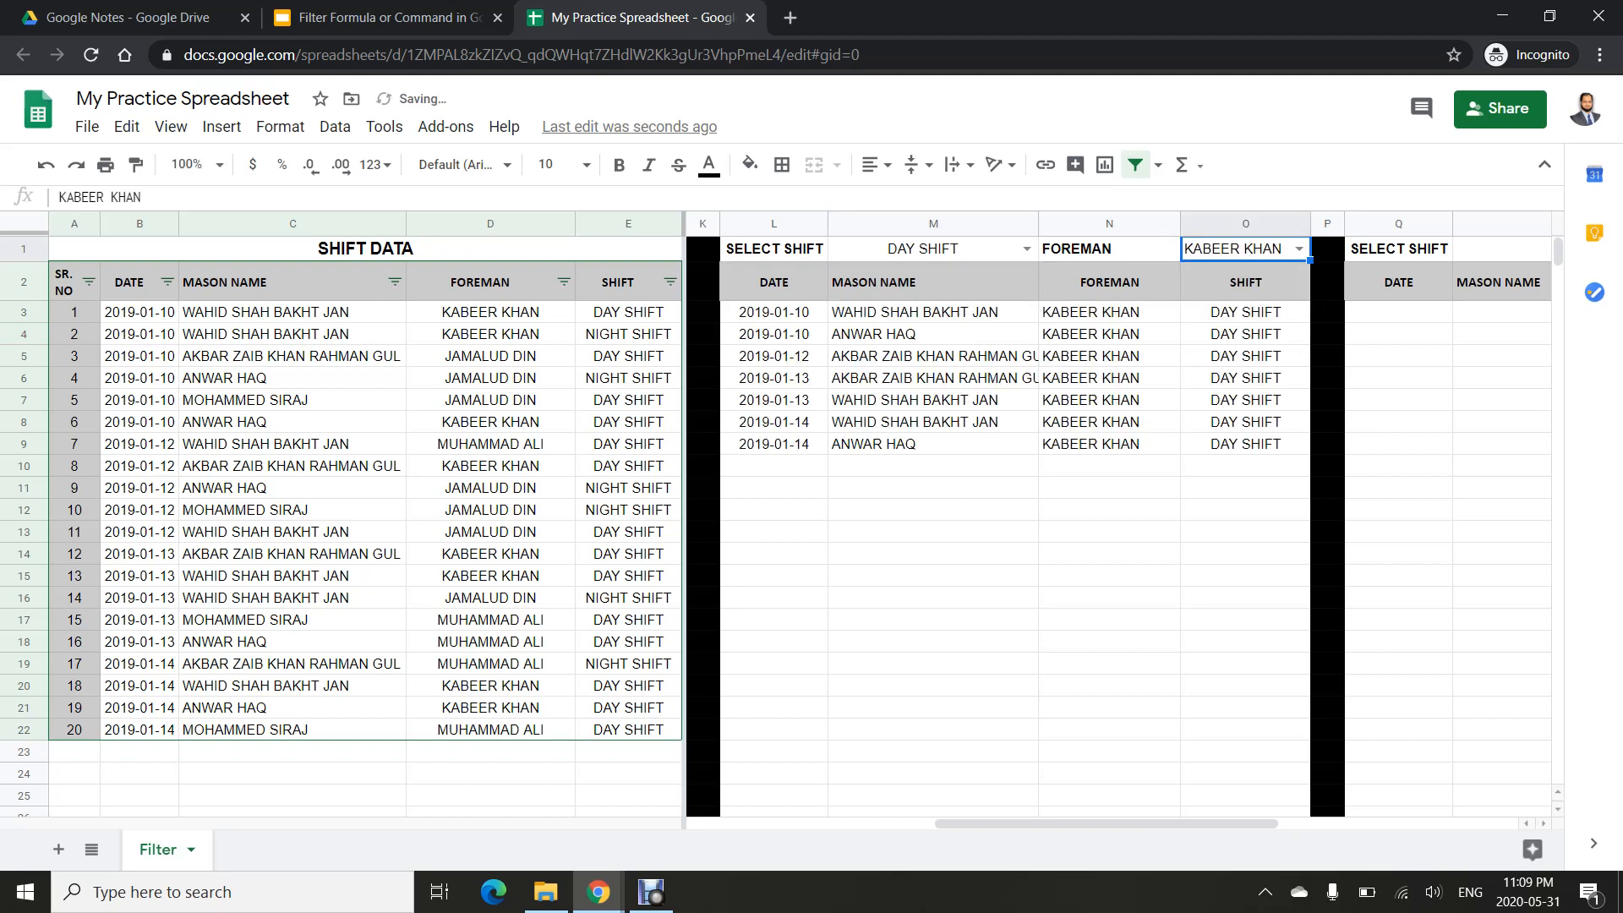
{"action": "left_click", "coordinate": [1245, 378]}
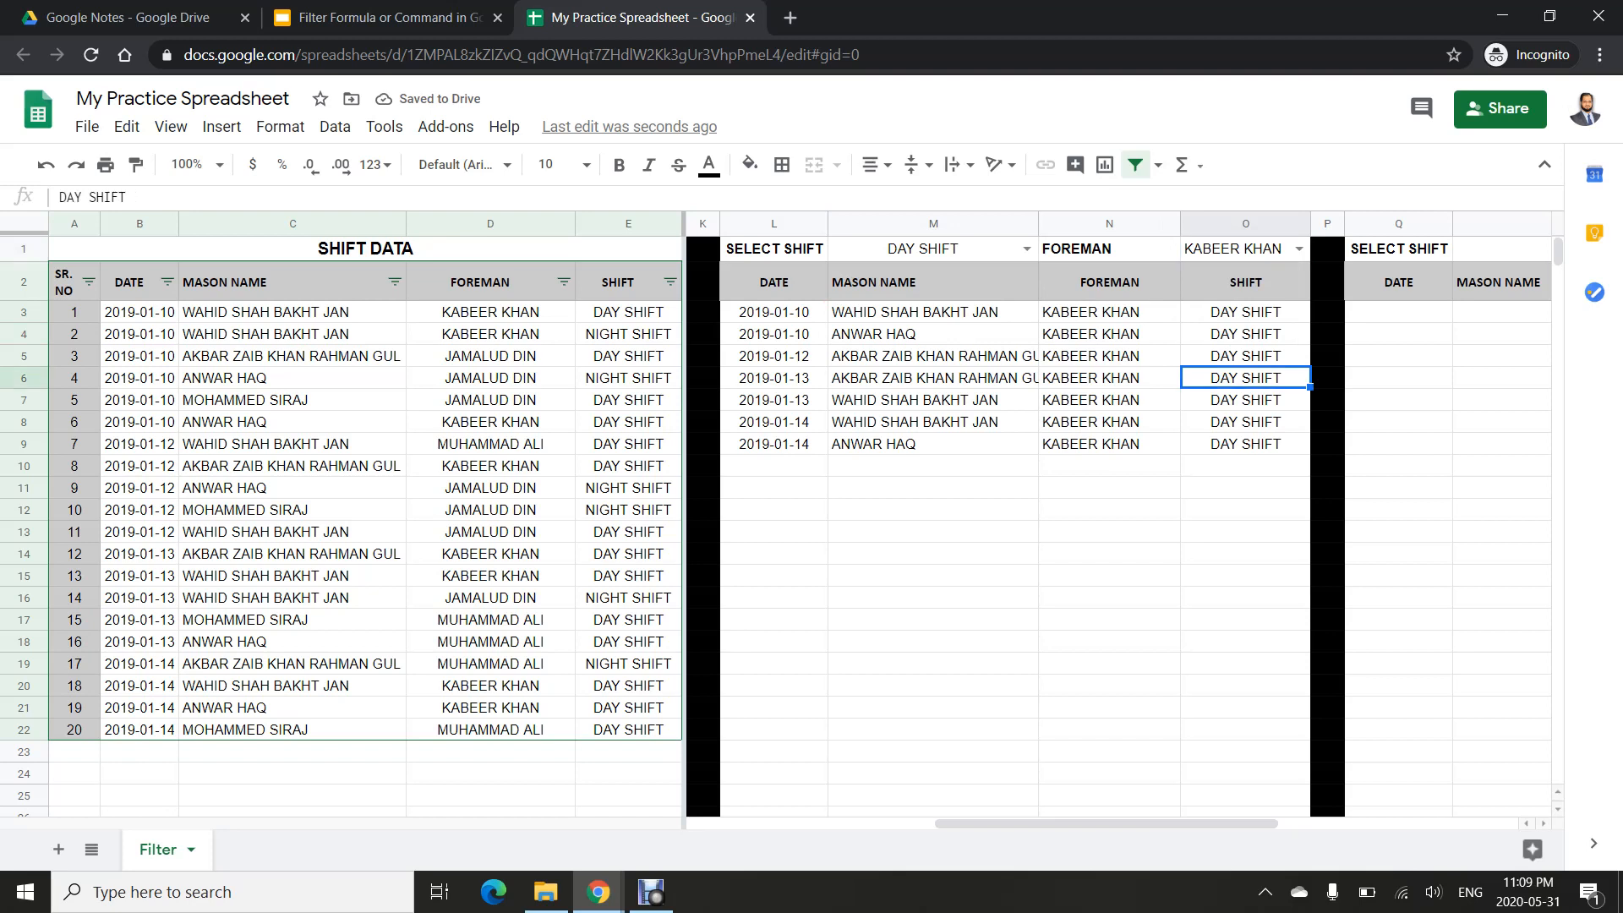
{"action": "left_click", "coordinate": [1109, 378]}
{"action": "left_click_drag", "start_coordinate": [773, 312], "coordinate": [1245, 466]}
{"action": "left_click", "coordinate": [933, 356]}
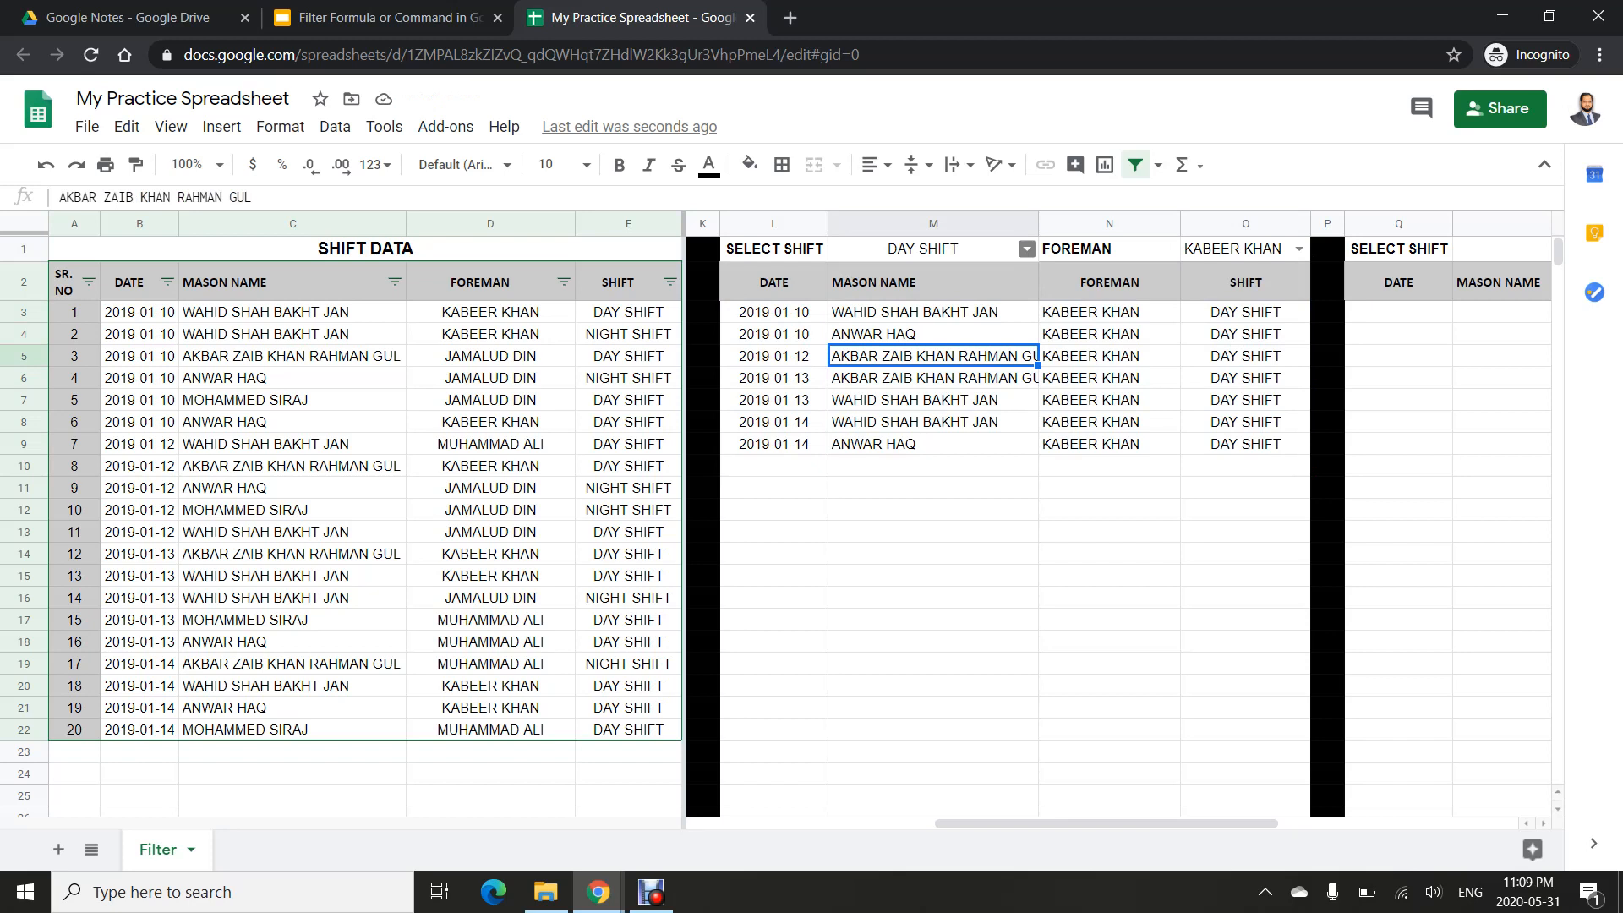
- Change the selected shift in M1 to NIGHT SHIFT and the foreman in O1 to the second one listed
{"action": "left_click", "coordinate": [1027, 249]}
{"action": "key", "text": "Return"}
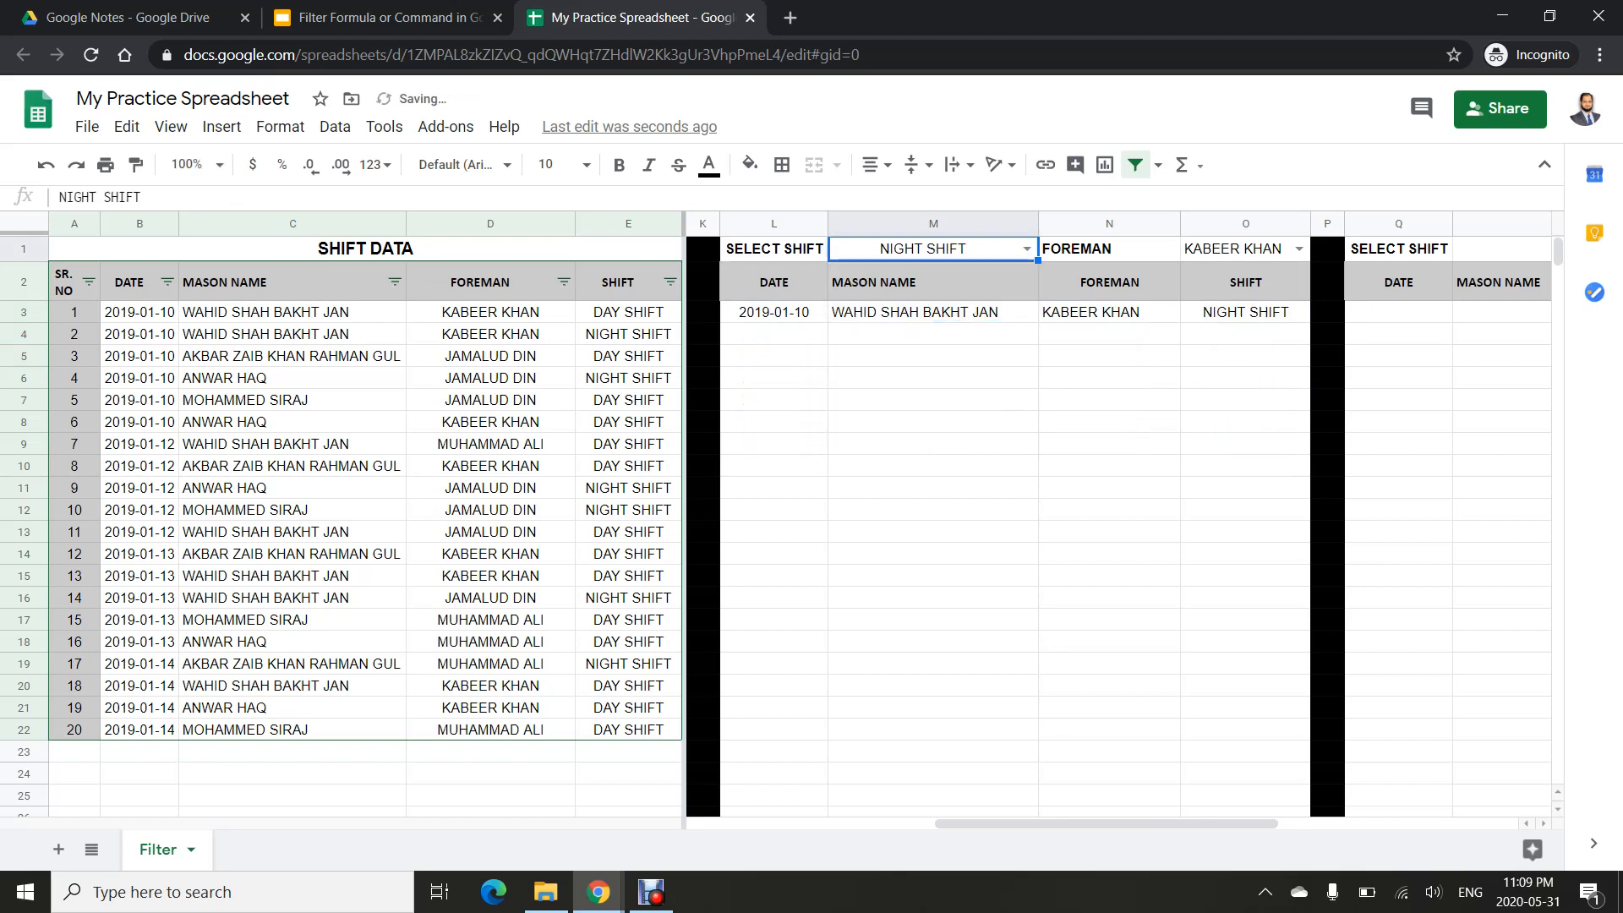
{"action": "left_click", "coordinate": [1299, 248]}
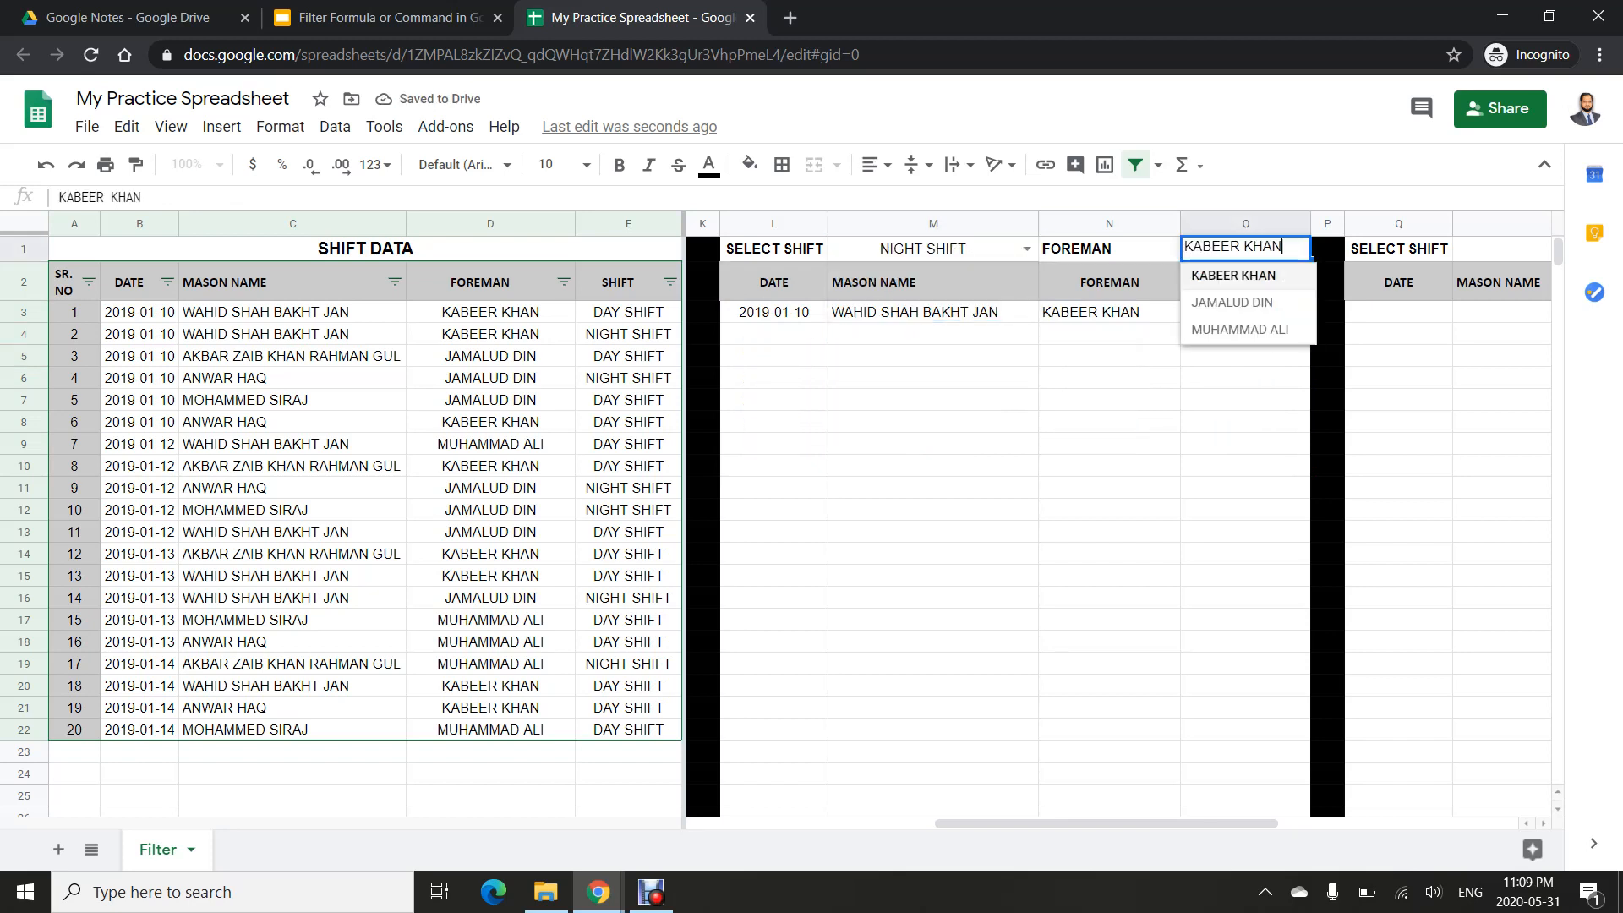
{"action": "key", "text": "Return"}
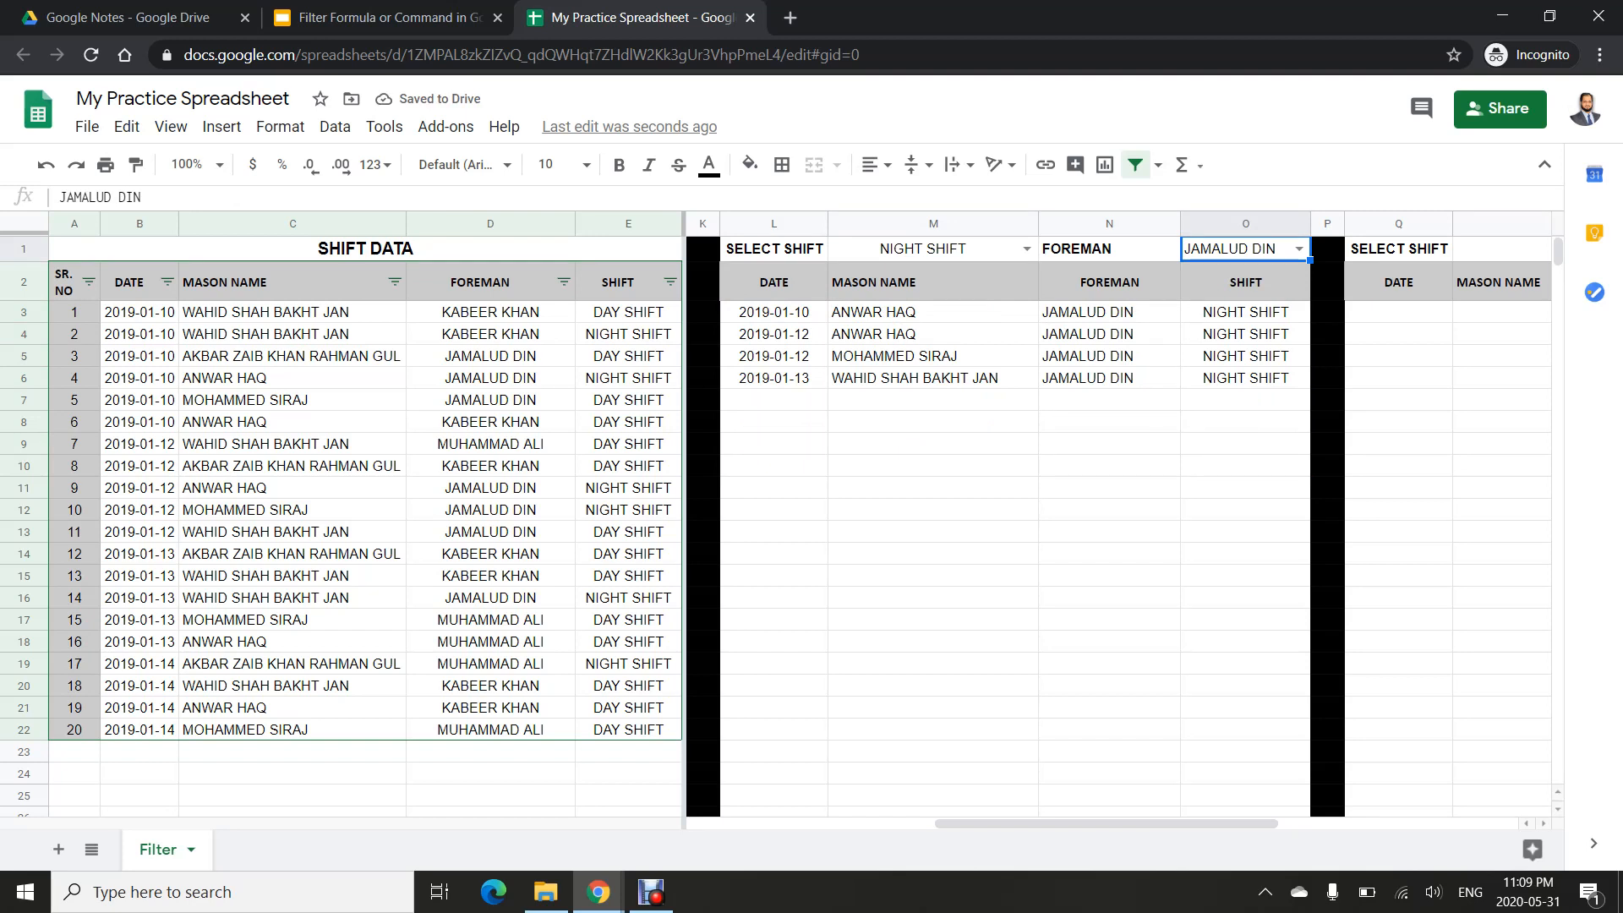
- Start a FILTER formula in Q3, the first cell of the third extraction table, with B3:E22 as the range
{"action": "left_click", "coordinate": [1244, 355]}
{"action": "key", "text": "Right"}
{"action": "key", "text": "Right"}
{"action": "key", "text": "Right"}
{"action": "key", "text": "Right"}
{"action": "key", "text": "Right"}
{"action": "key", "text": "Right"}
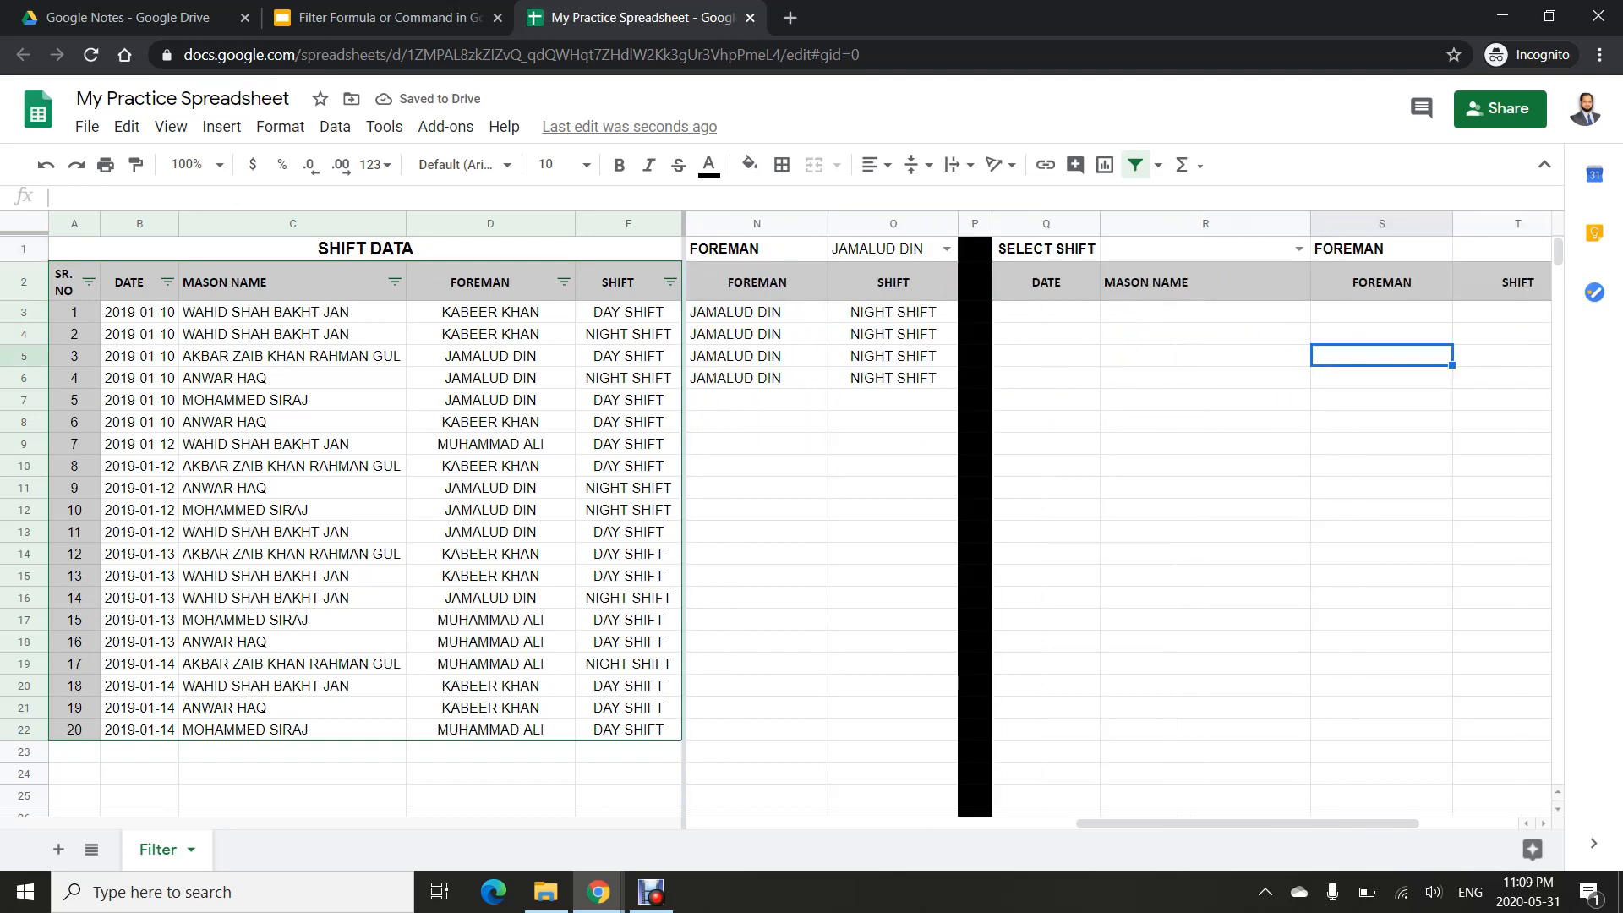
{"action": "key", "text": "Right"}
{"action": "key", "text": "Left"}
{"action": "key", "text": "Left"}
{"action": "key", "text": "Left"}
{"action": "key", "text": "Left"}
{"action": "key", "text": "Left"}
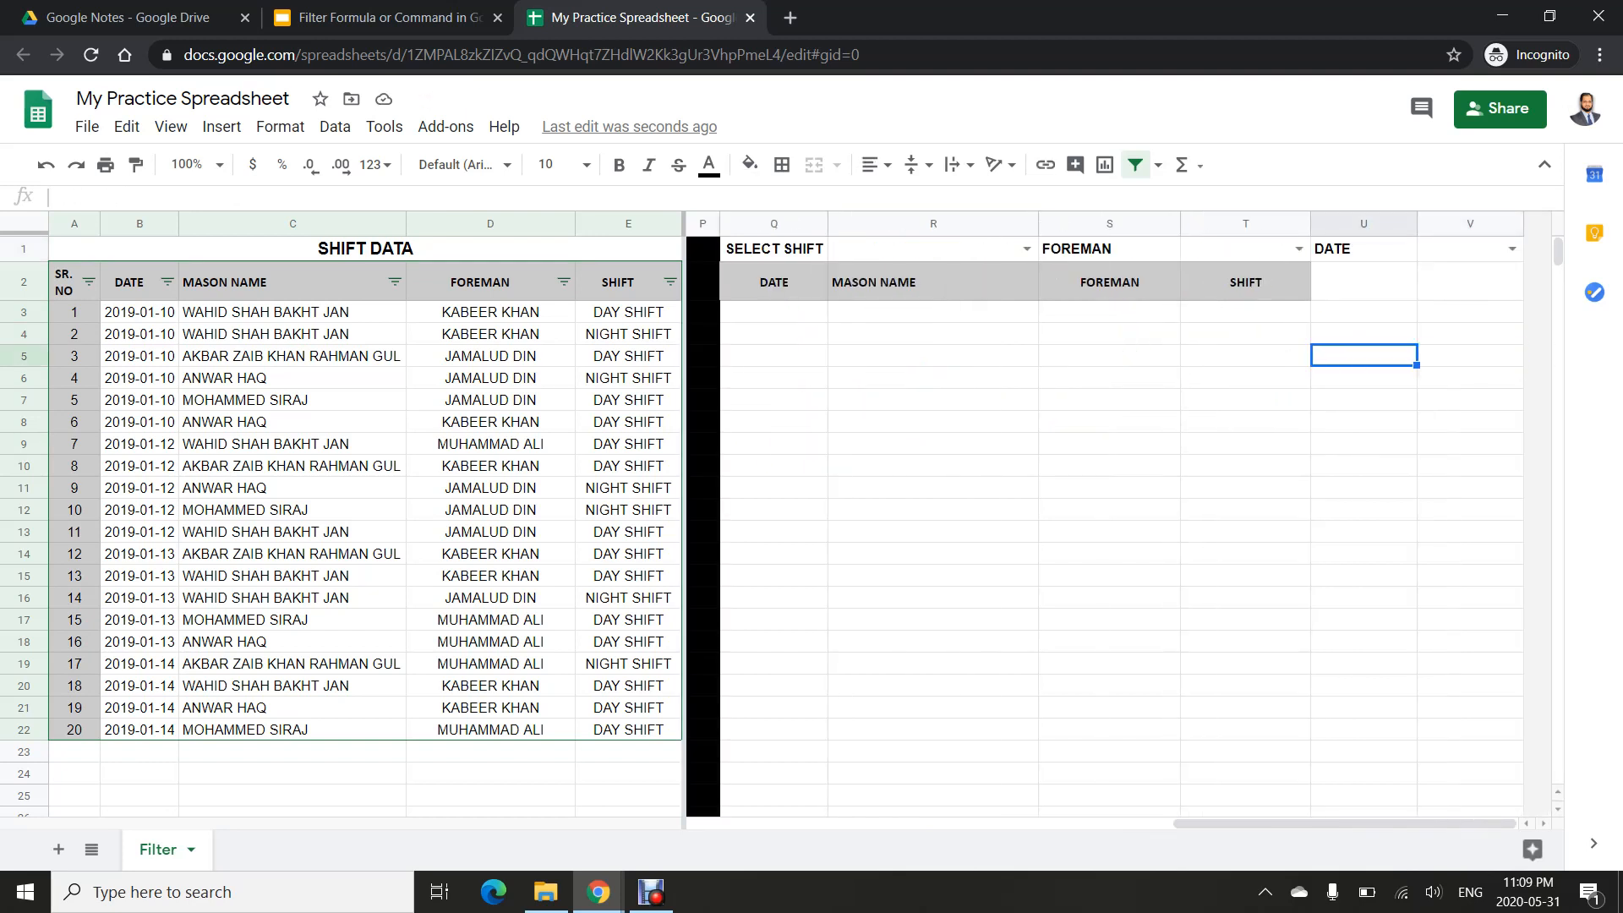
{"action": "key", "text": "Up"}
{"action": "key", "text": "Up"}
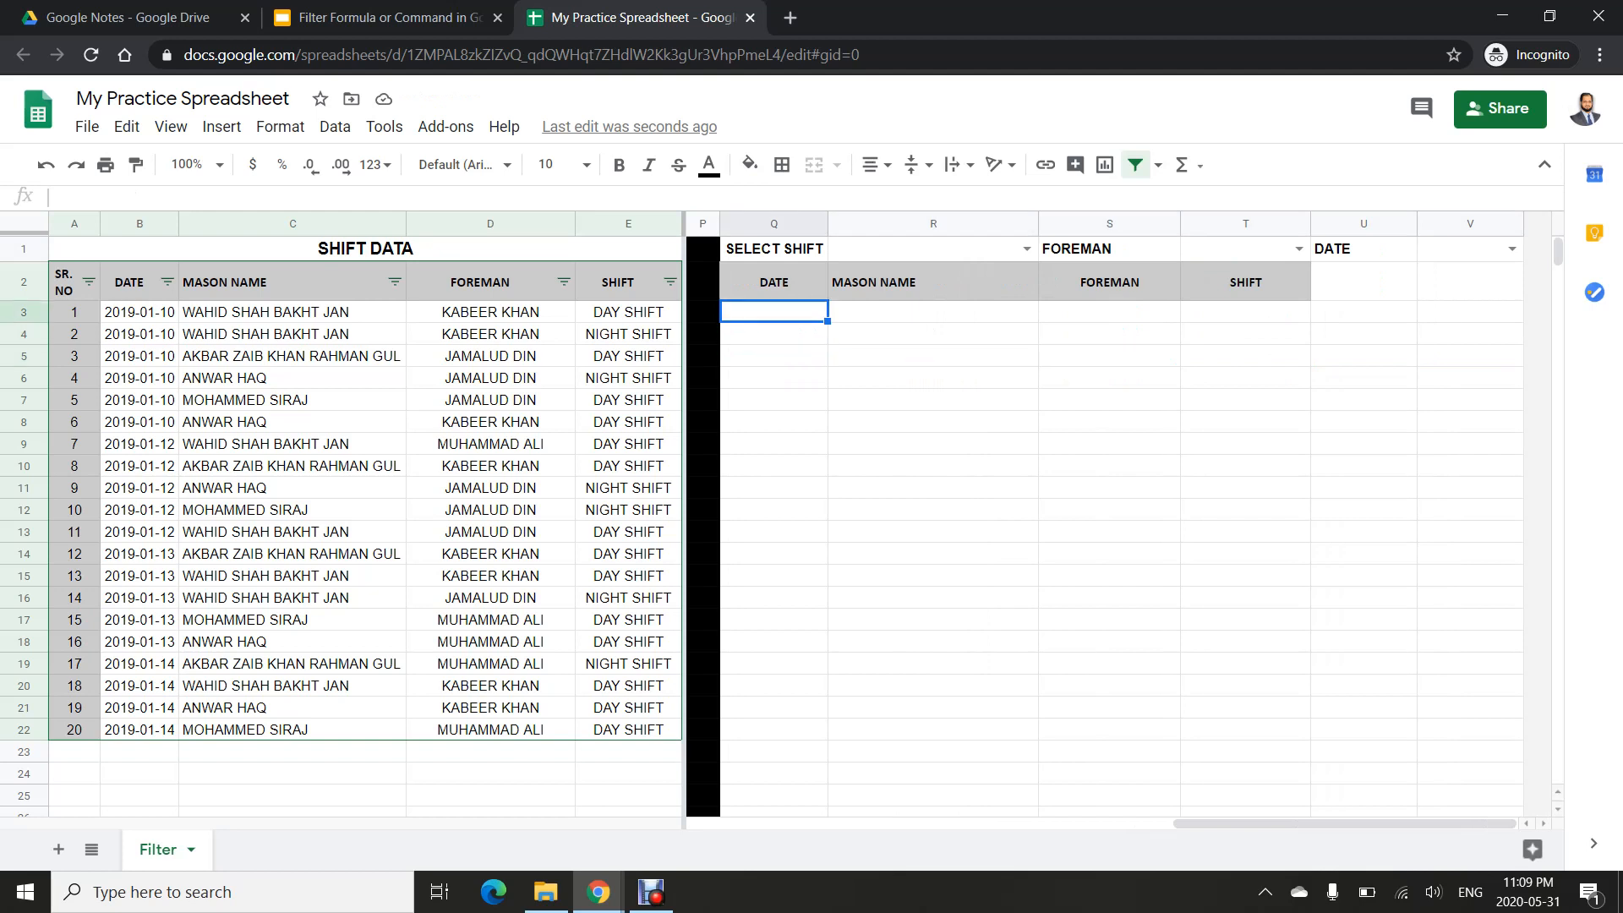
{"action": "type", "text": "=FIL"}
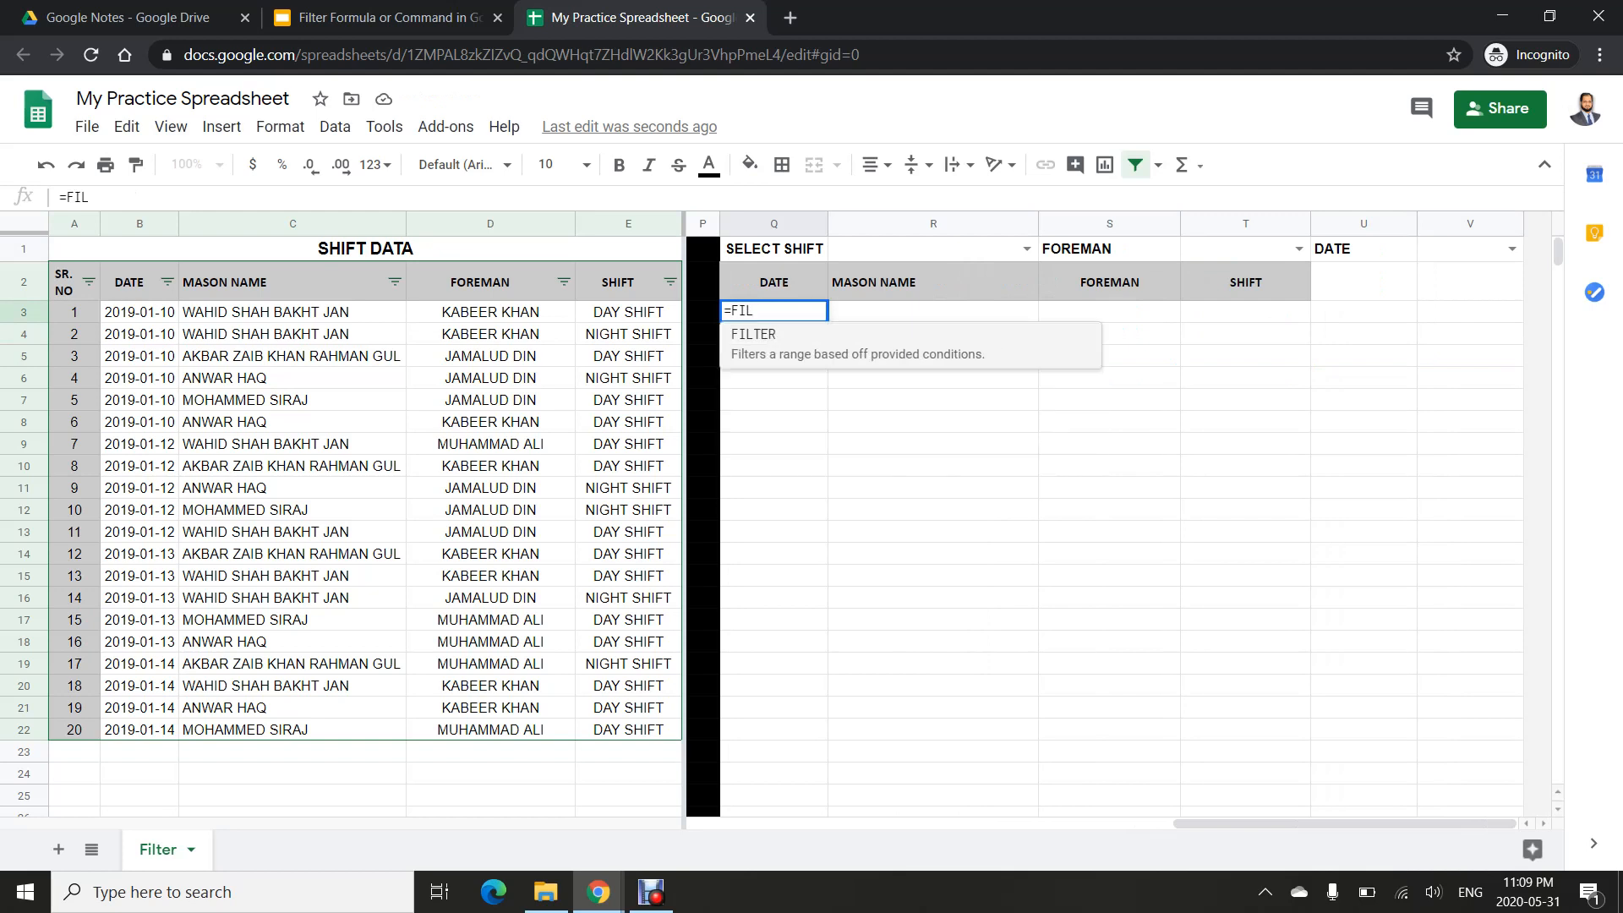
{"action": "key", "text": "Tab"}
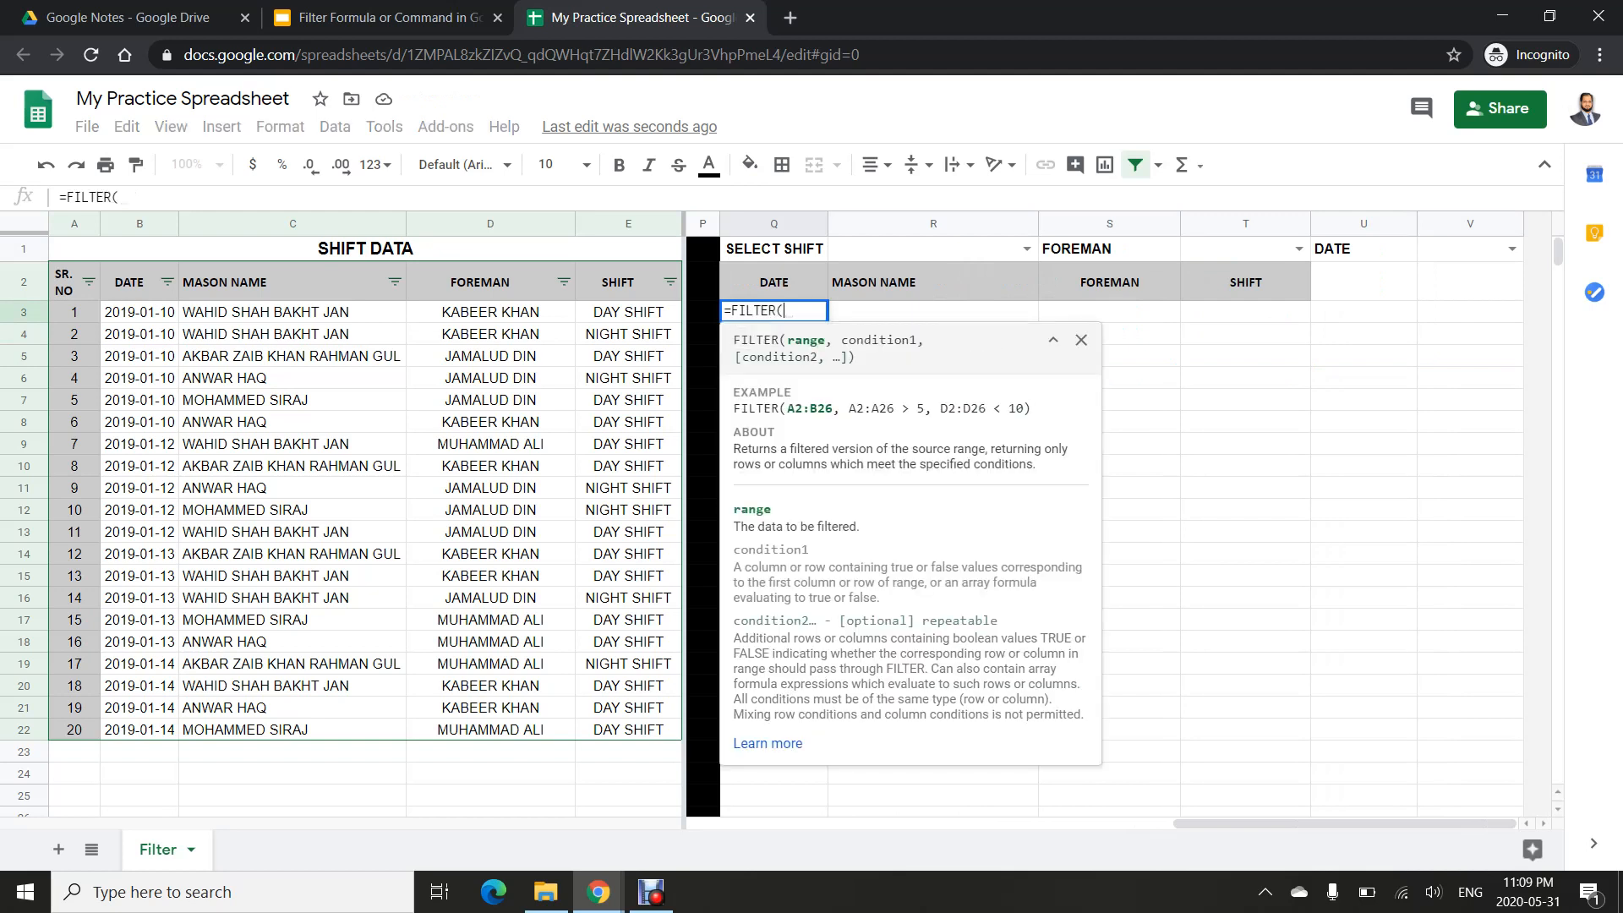
{"action": "left_click_drag", "start_coordinate": [139, 312], "coordinate": [628, 729]}
{"action": "type", "text": ","}
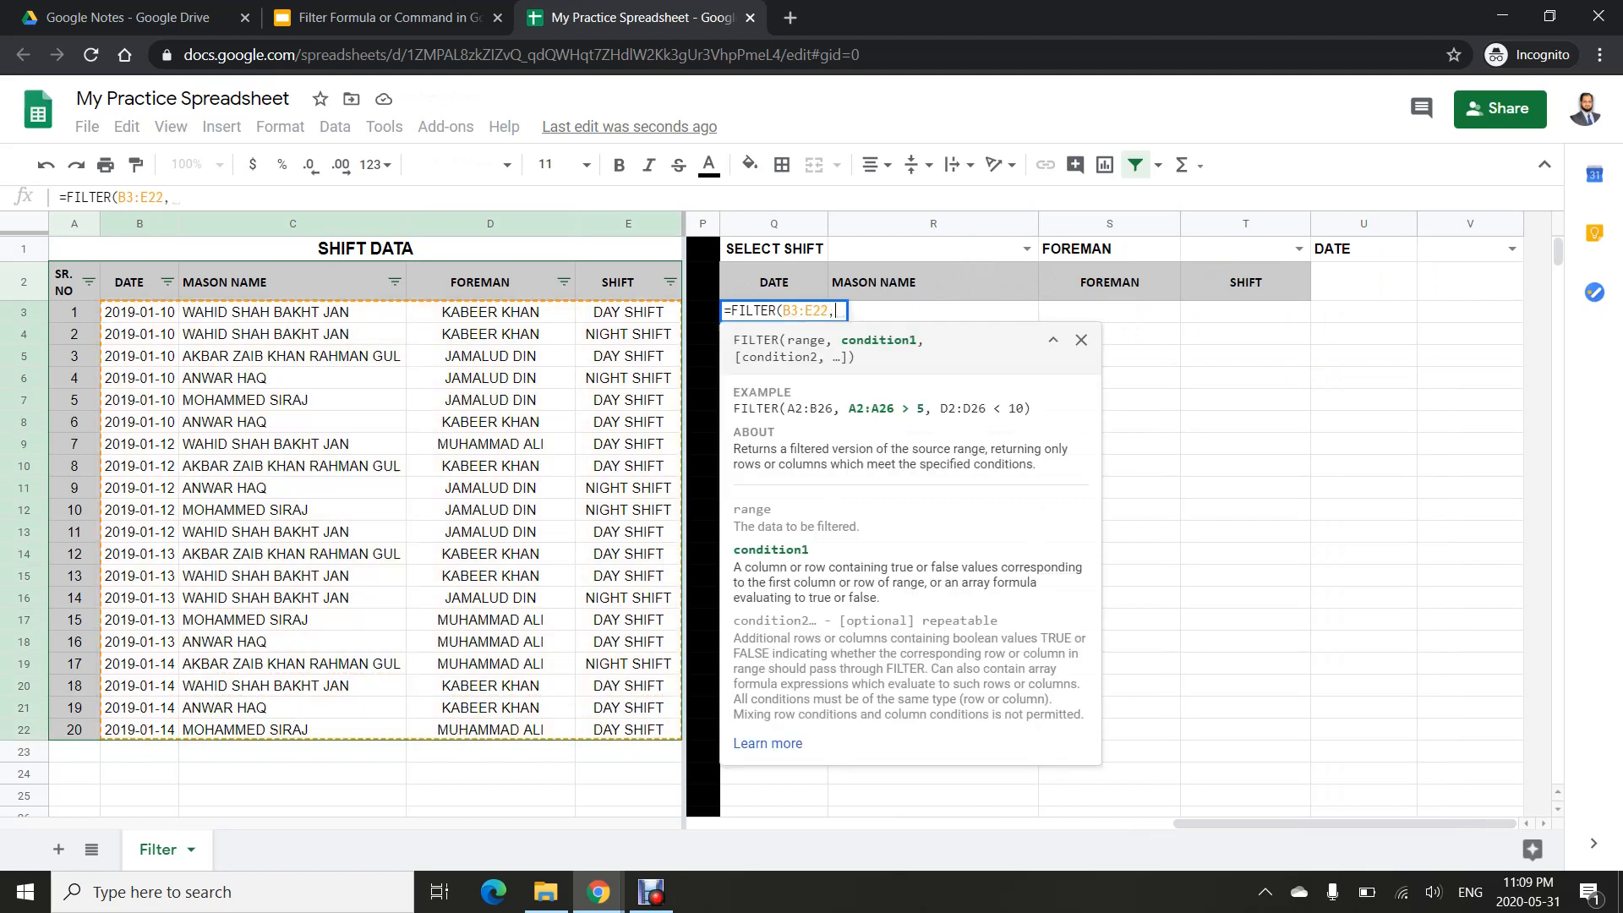
- Add the date condition B3:B22=V1 and the foreman condition D3:D22=T1 to the FILTER formula
{"action": "left_click_drag", "start_coordinate": [140, 312], "coordinate": [139, 729]}
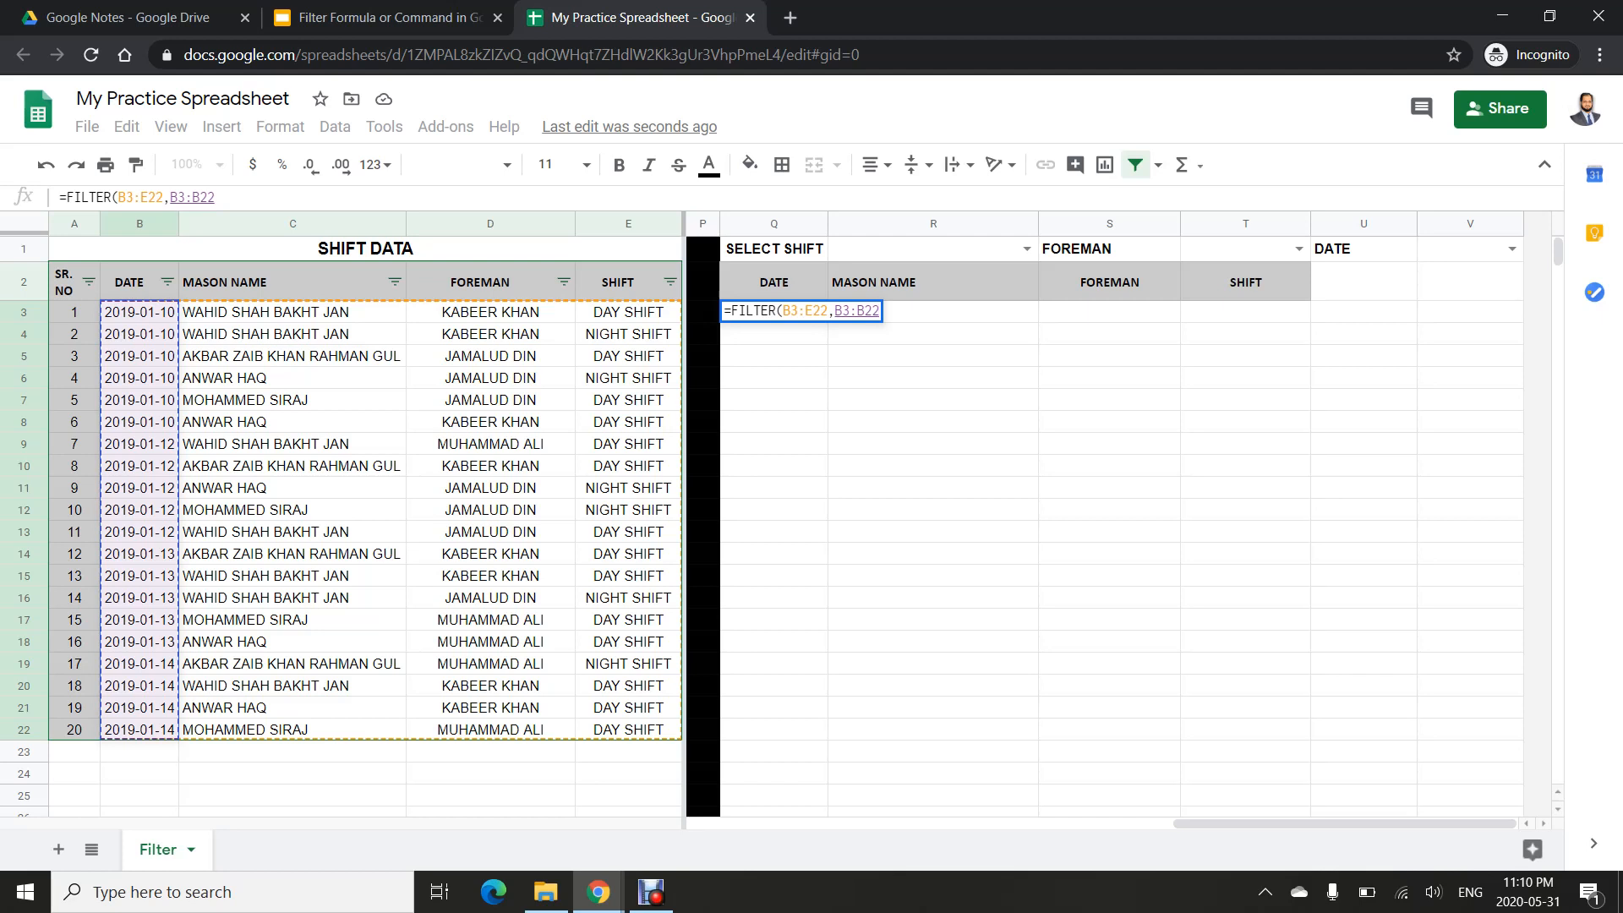
{"action": "type", "text": "="}
{"action": "left_click", "coordinate": [1470, 248]}
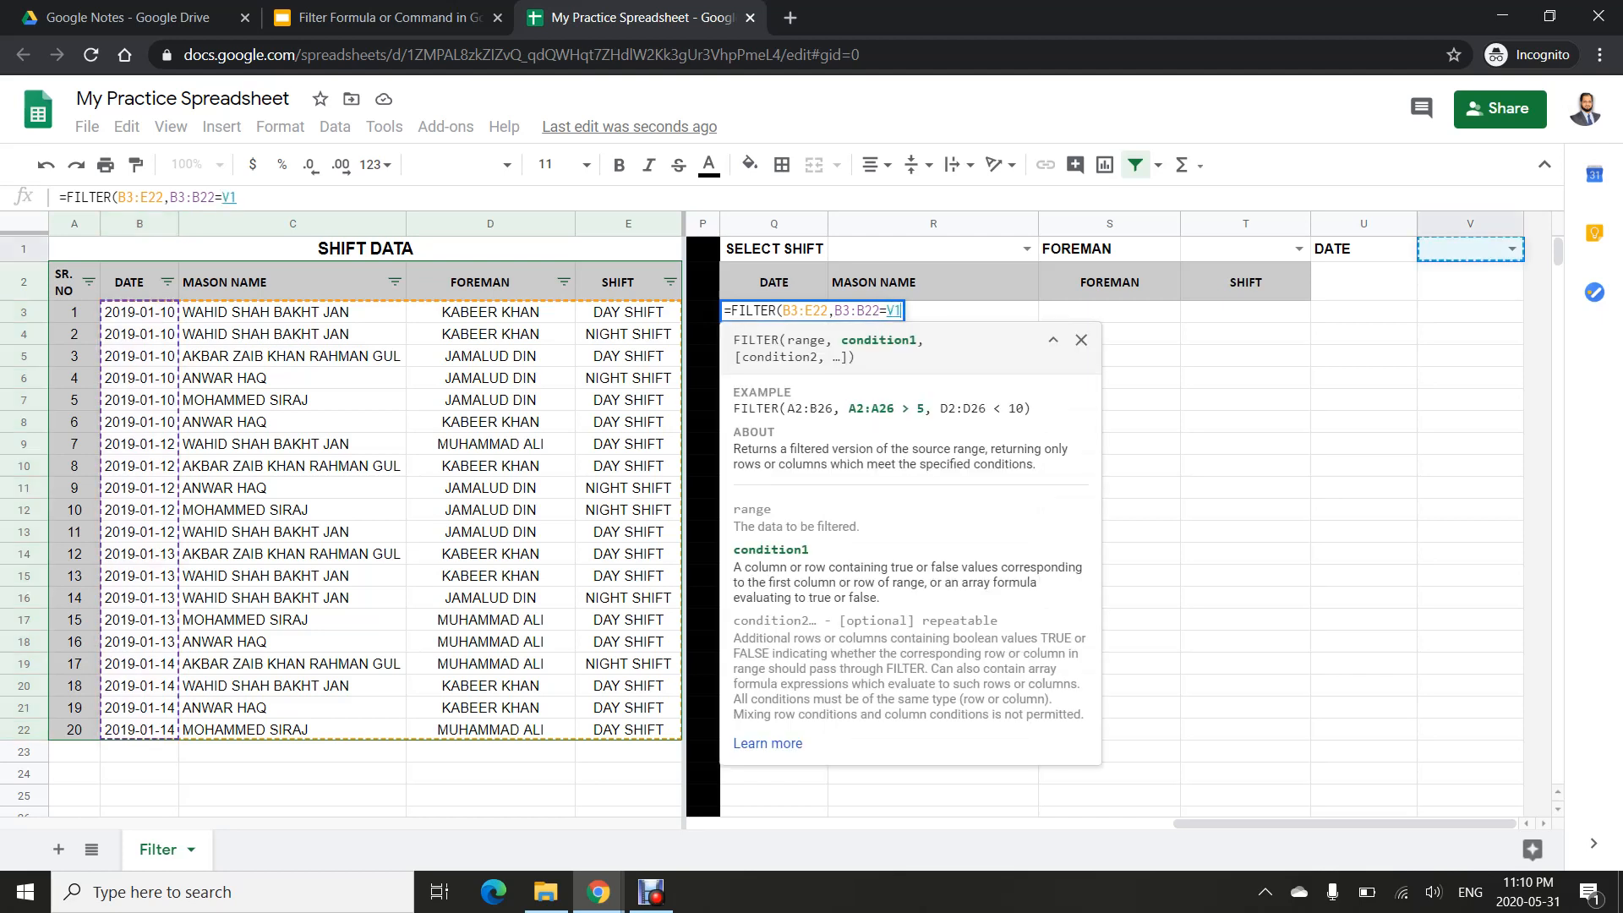
{"action": "type", "text": ","}
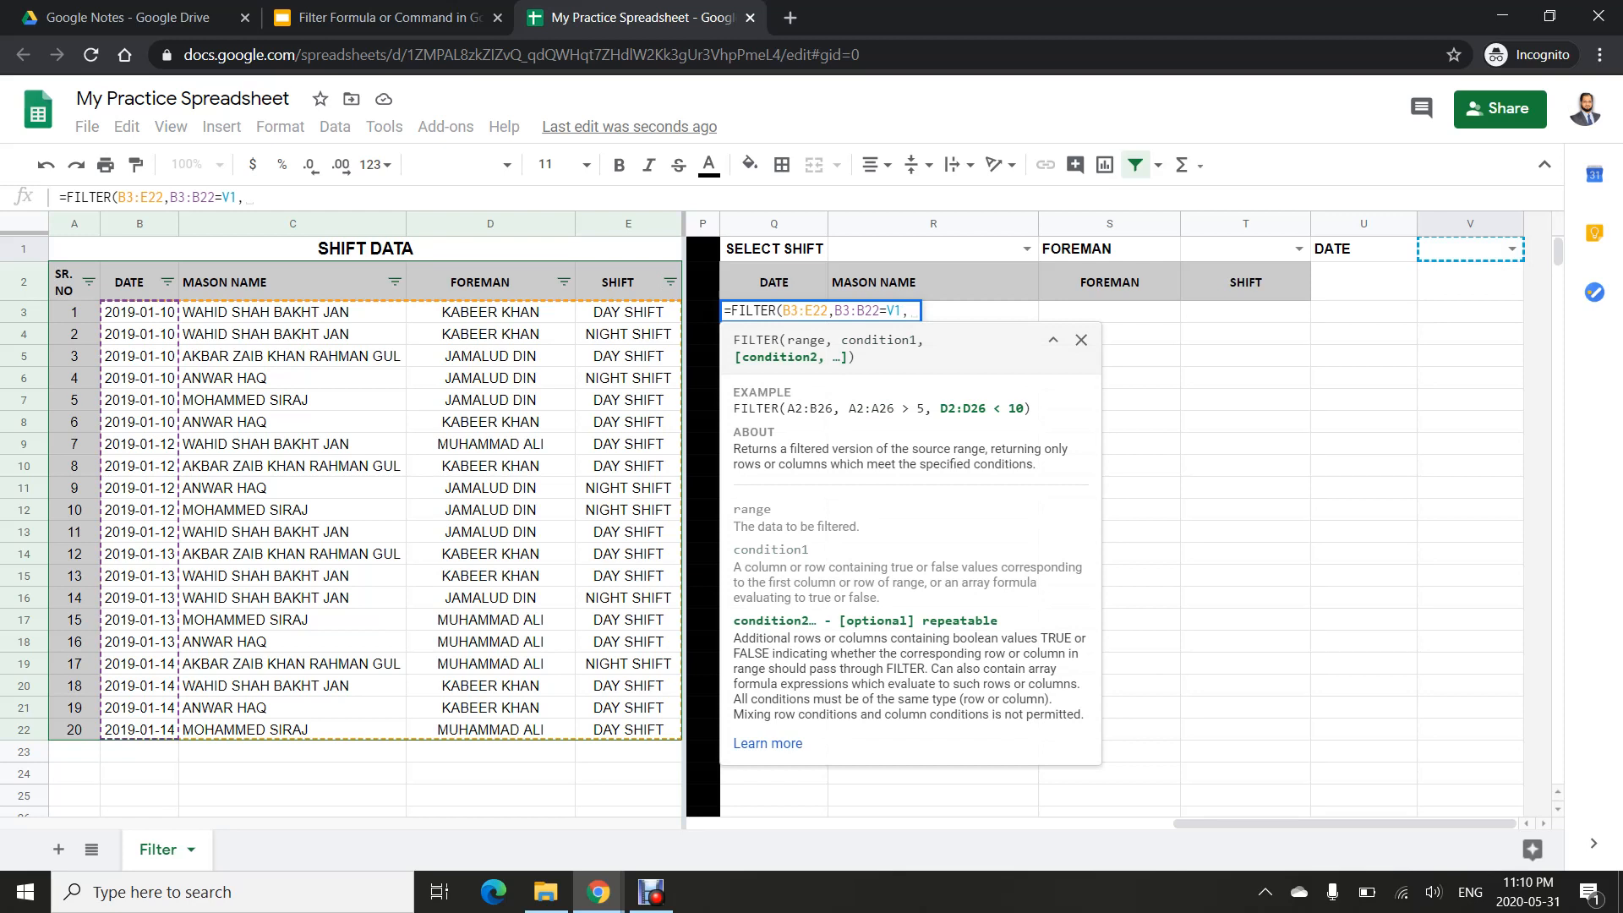
{"action": "left_click_drag", "start_coordinate": [491, 312], "coordinate": [490, 729]}
{"action": "type", "text": "="}
{"action": "left_click", "coordinate": [1238, 249]}
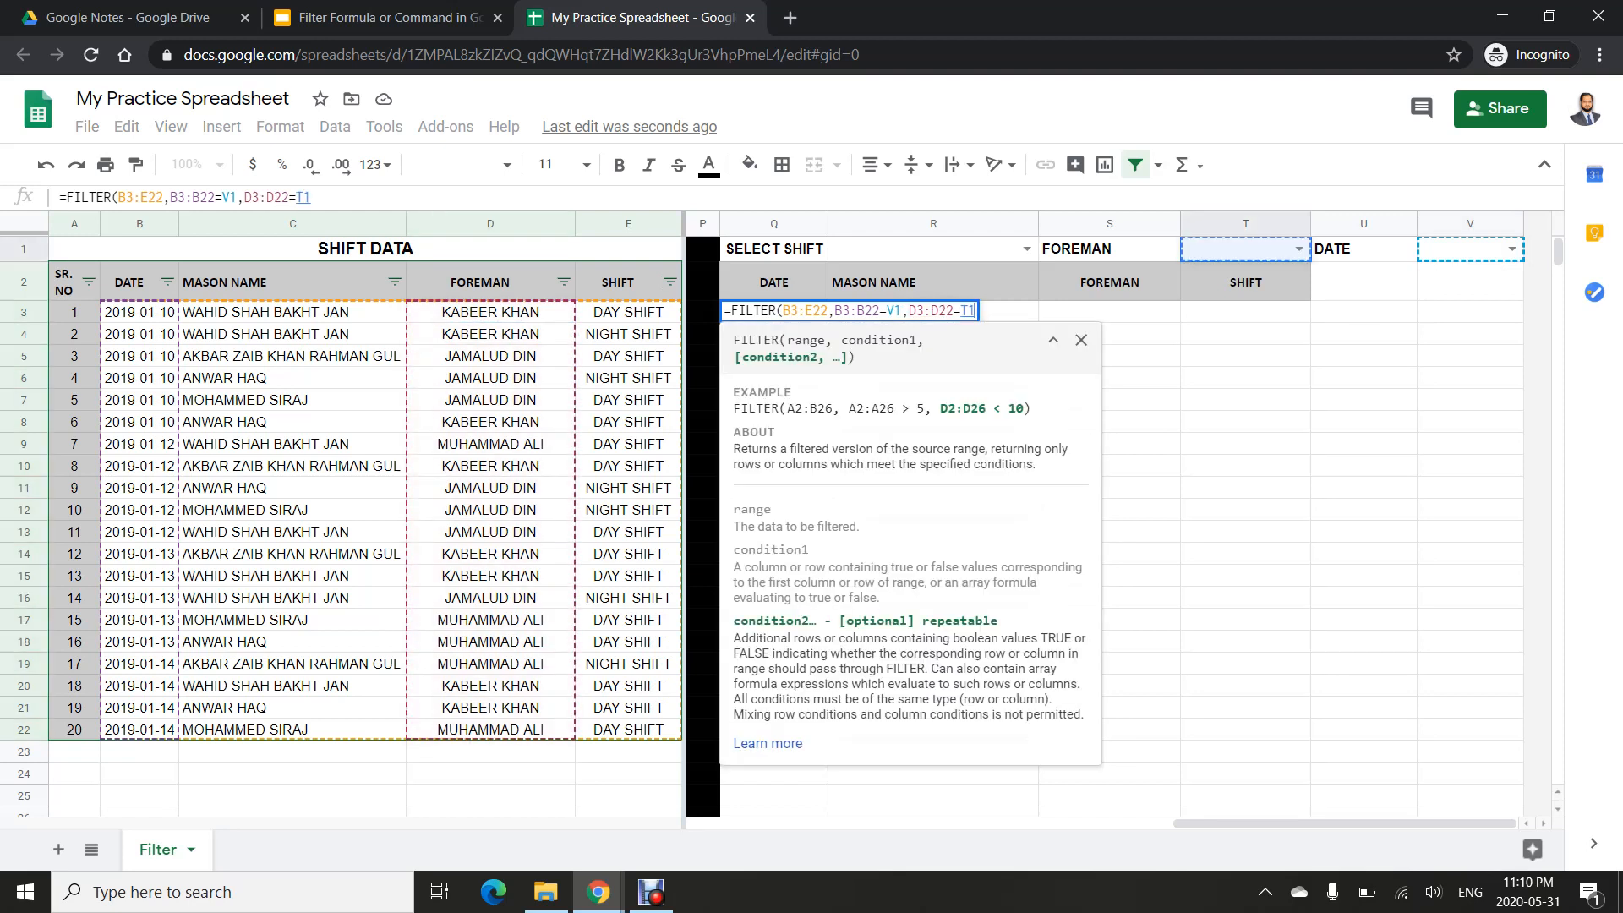
{"action": "type", "text": ","}
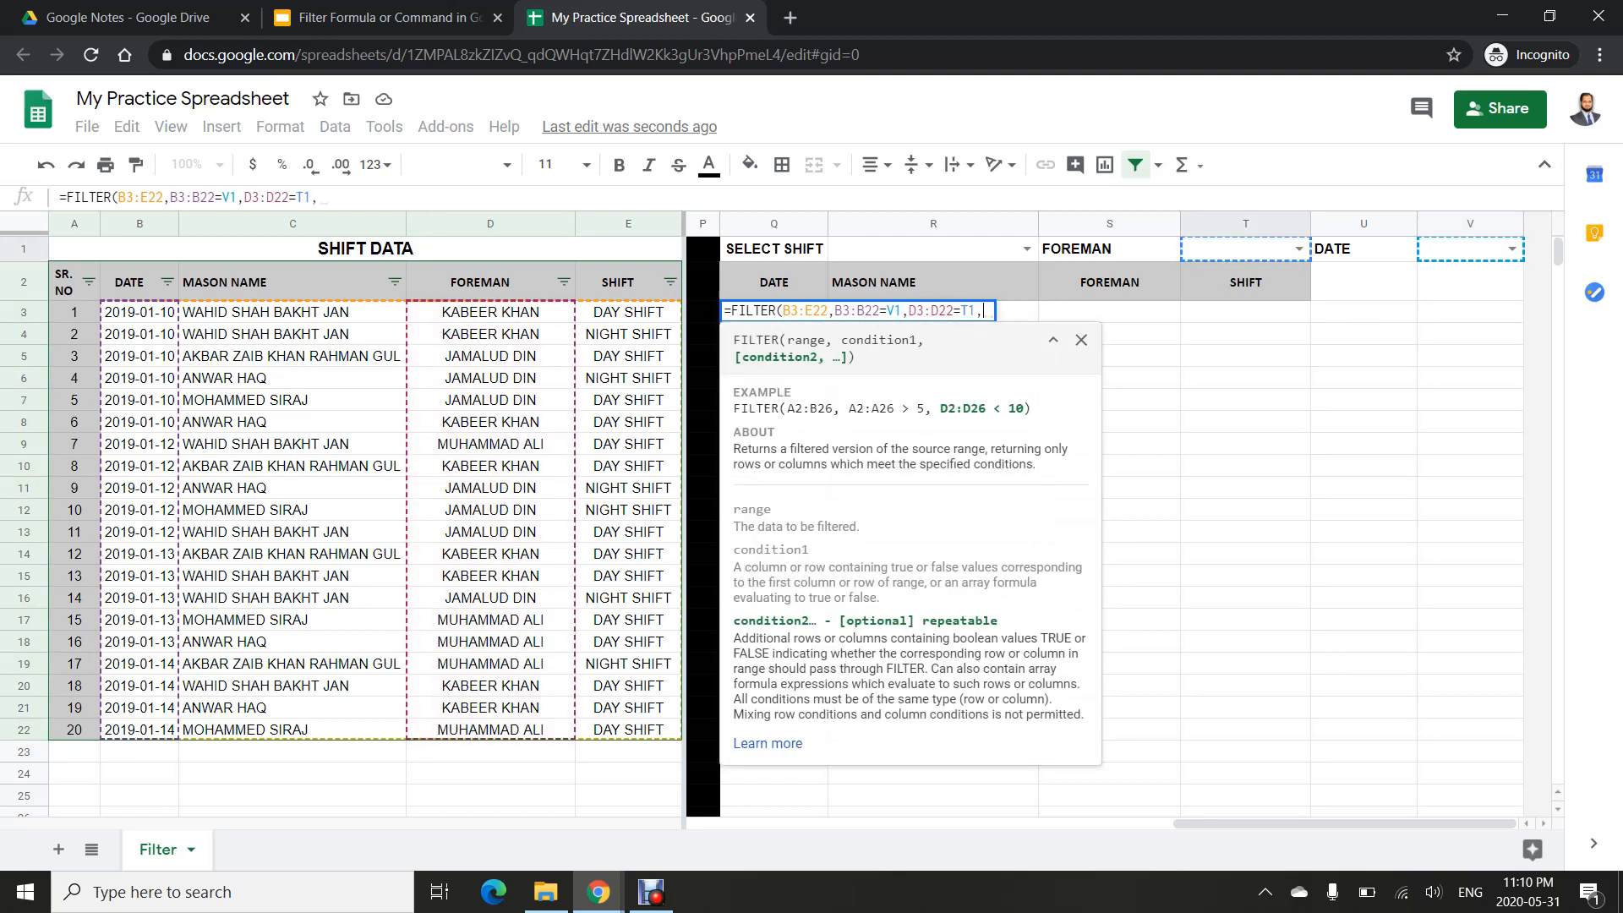
- Add R1 alone as the third condition and enter the formula in Q3
{"action": "left_click_drag", "start_coordinate": [628, 311], "coordinate": [628, 730]}
{"action": "left_click", "coordinate": [933, 249]}
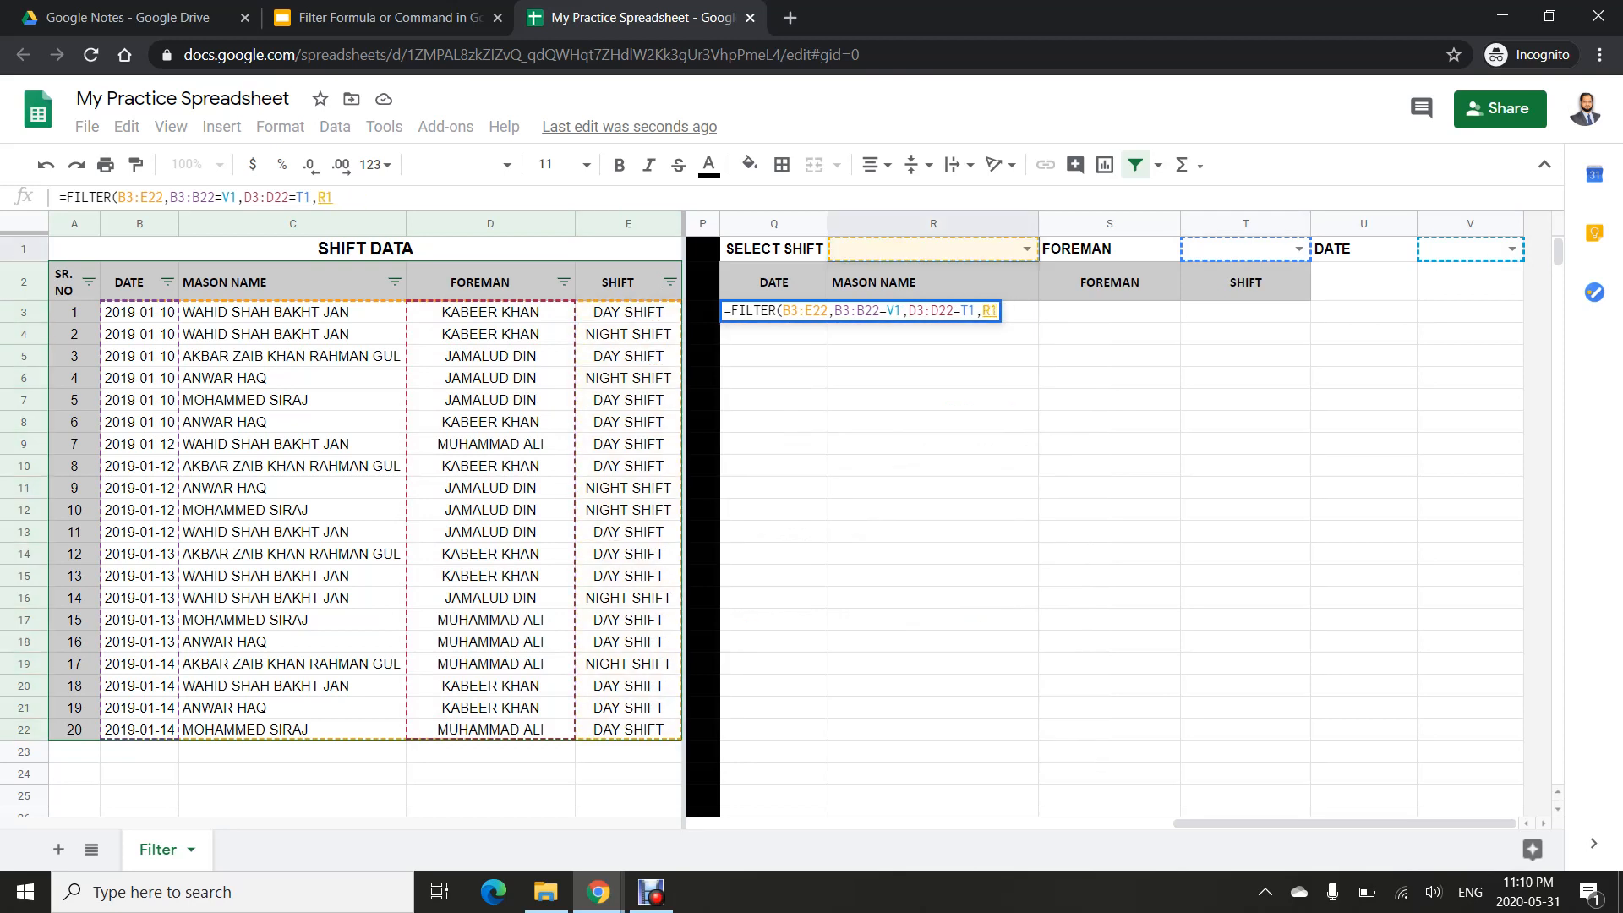
{"action": "key", "text": "Return"}
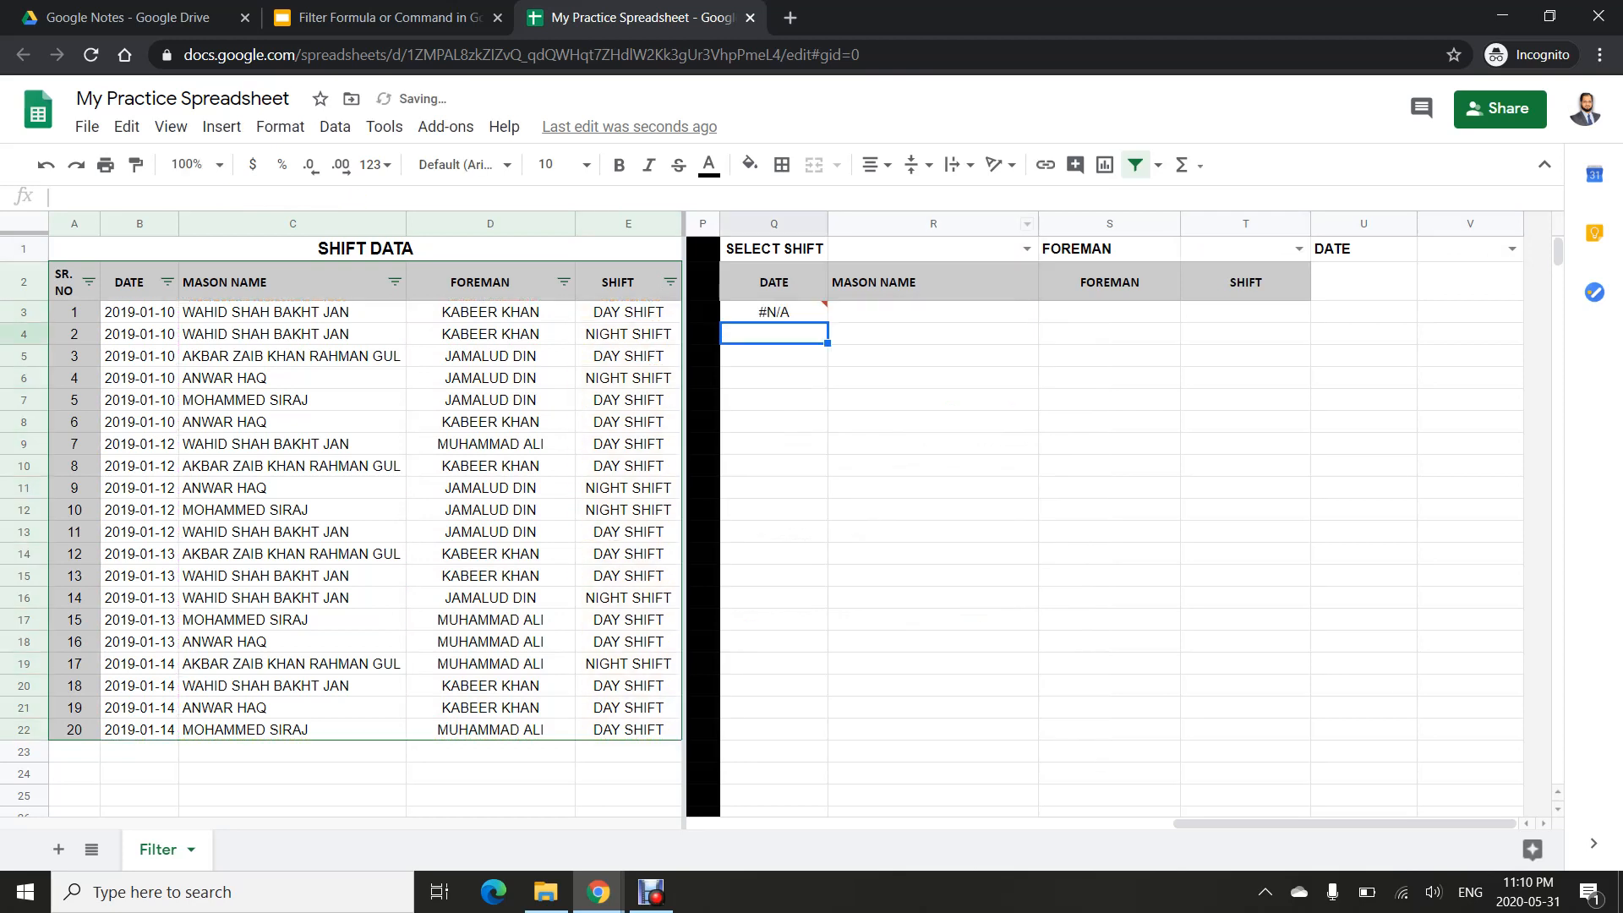
- Choose DAY SHIFT in R1, the first listed foreman in T1 and the date 2019-01-10 in V1
{"action": "left_click", "coordinate": [1027, 248]}
{"action": "left_click", "coordinate": [862, 272]}
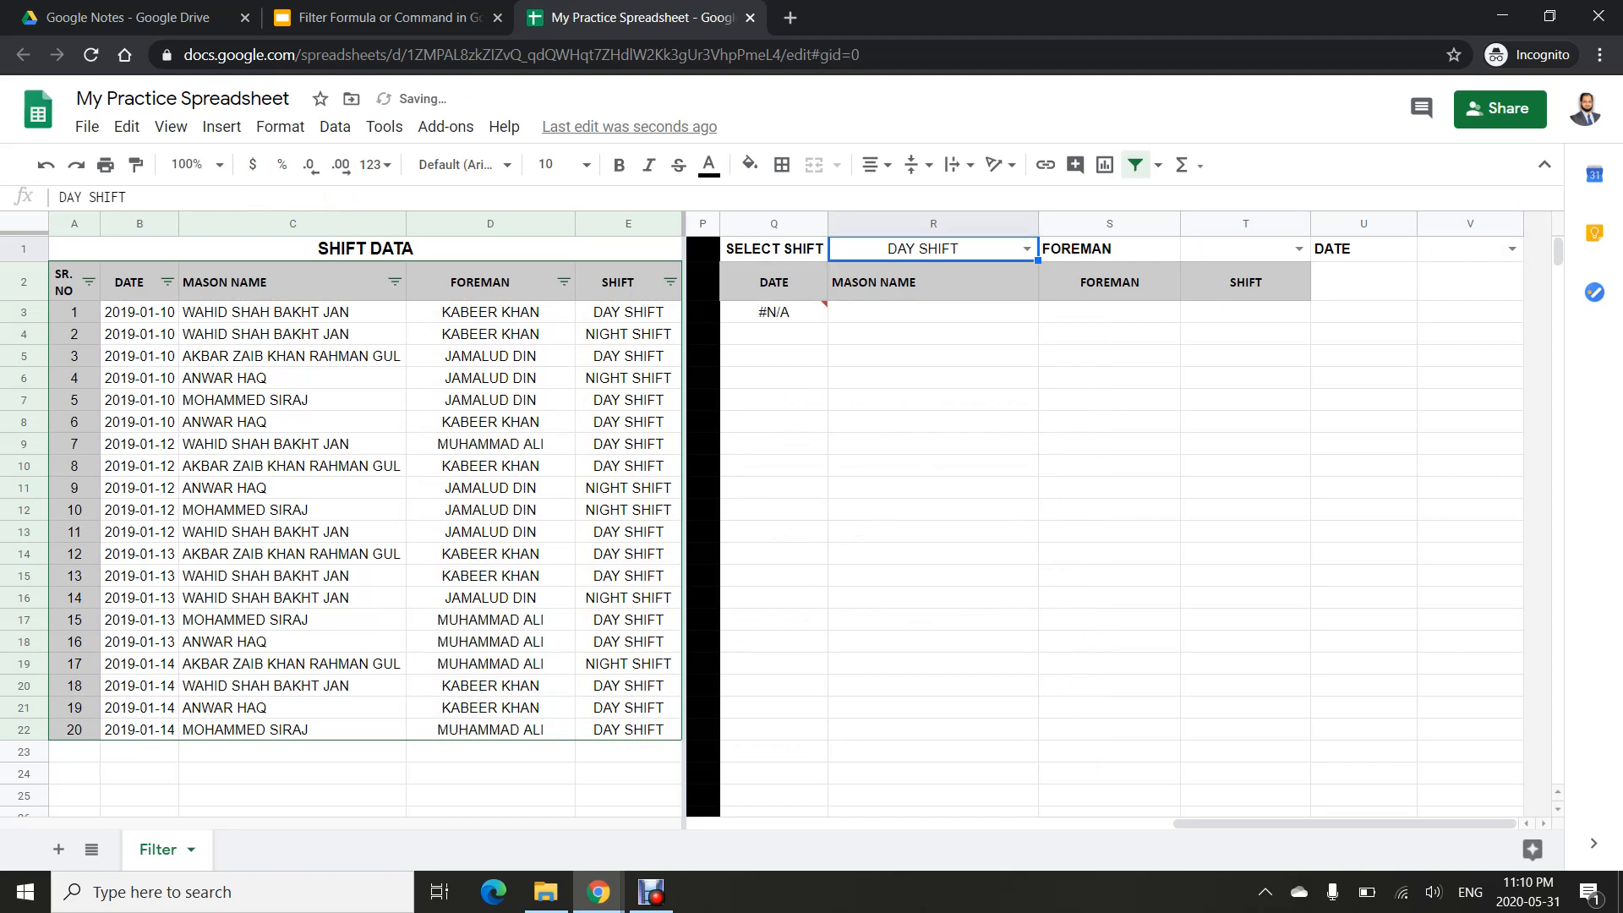
{"action": "left_click", "coordinate": [1299, 248]}
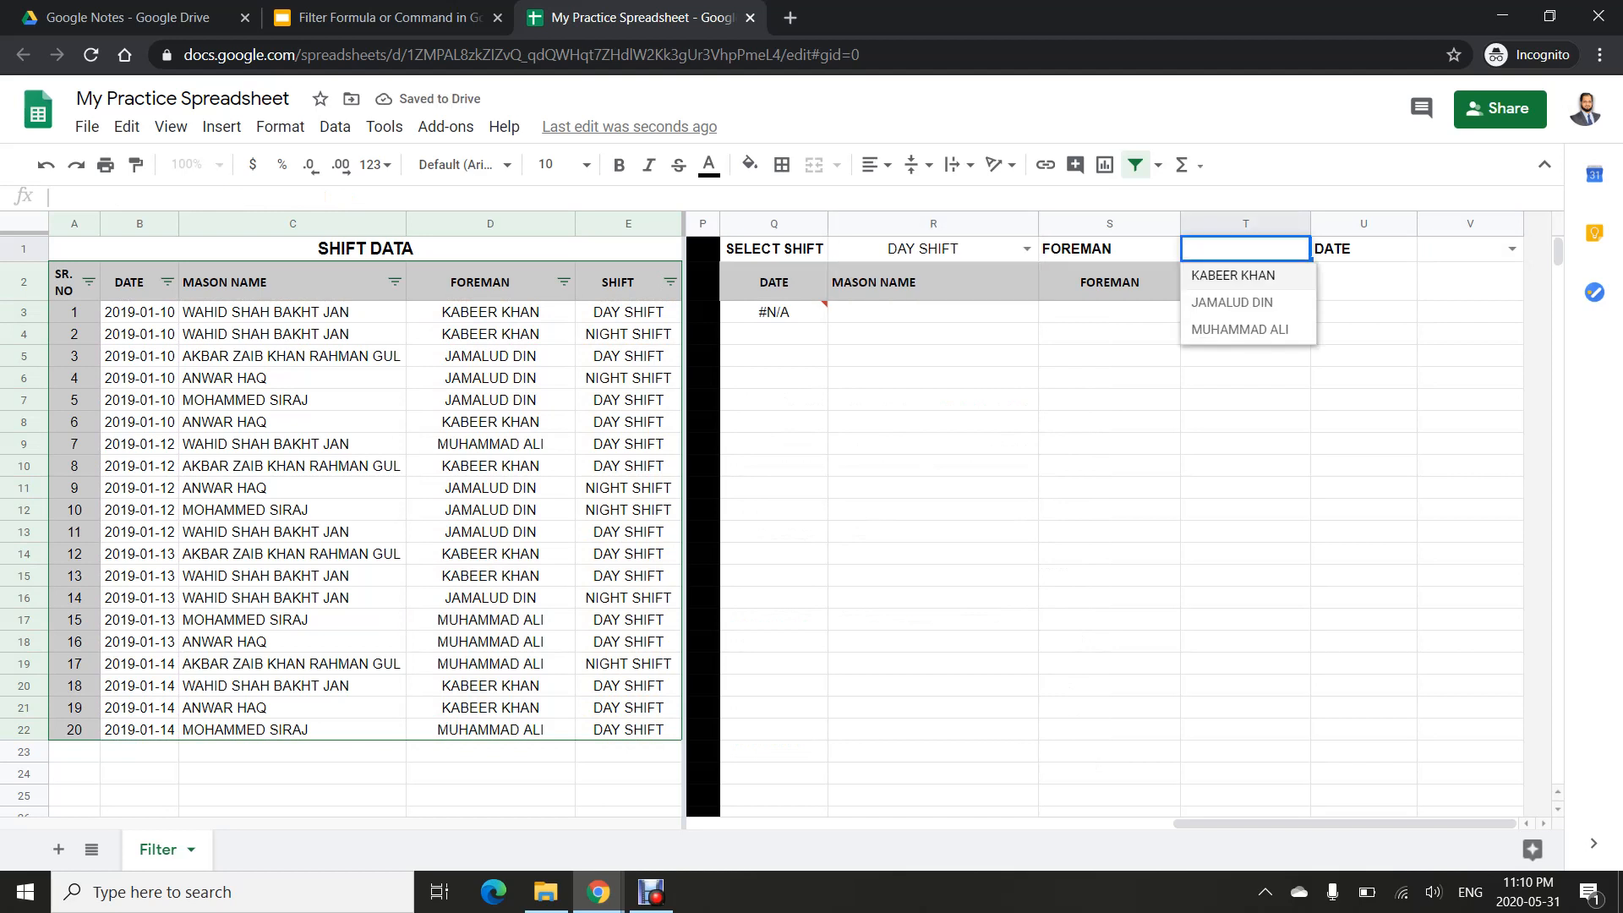
{"action": "left_click", "coordinate": [1231, 271]}
{"action": "left_click", "coordinate": [1512, 248]}
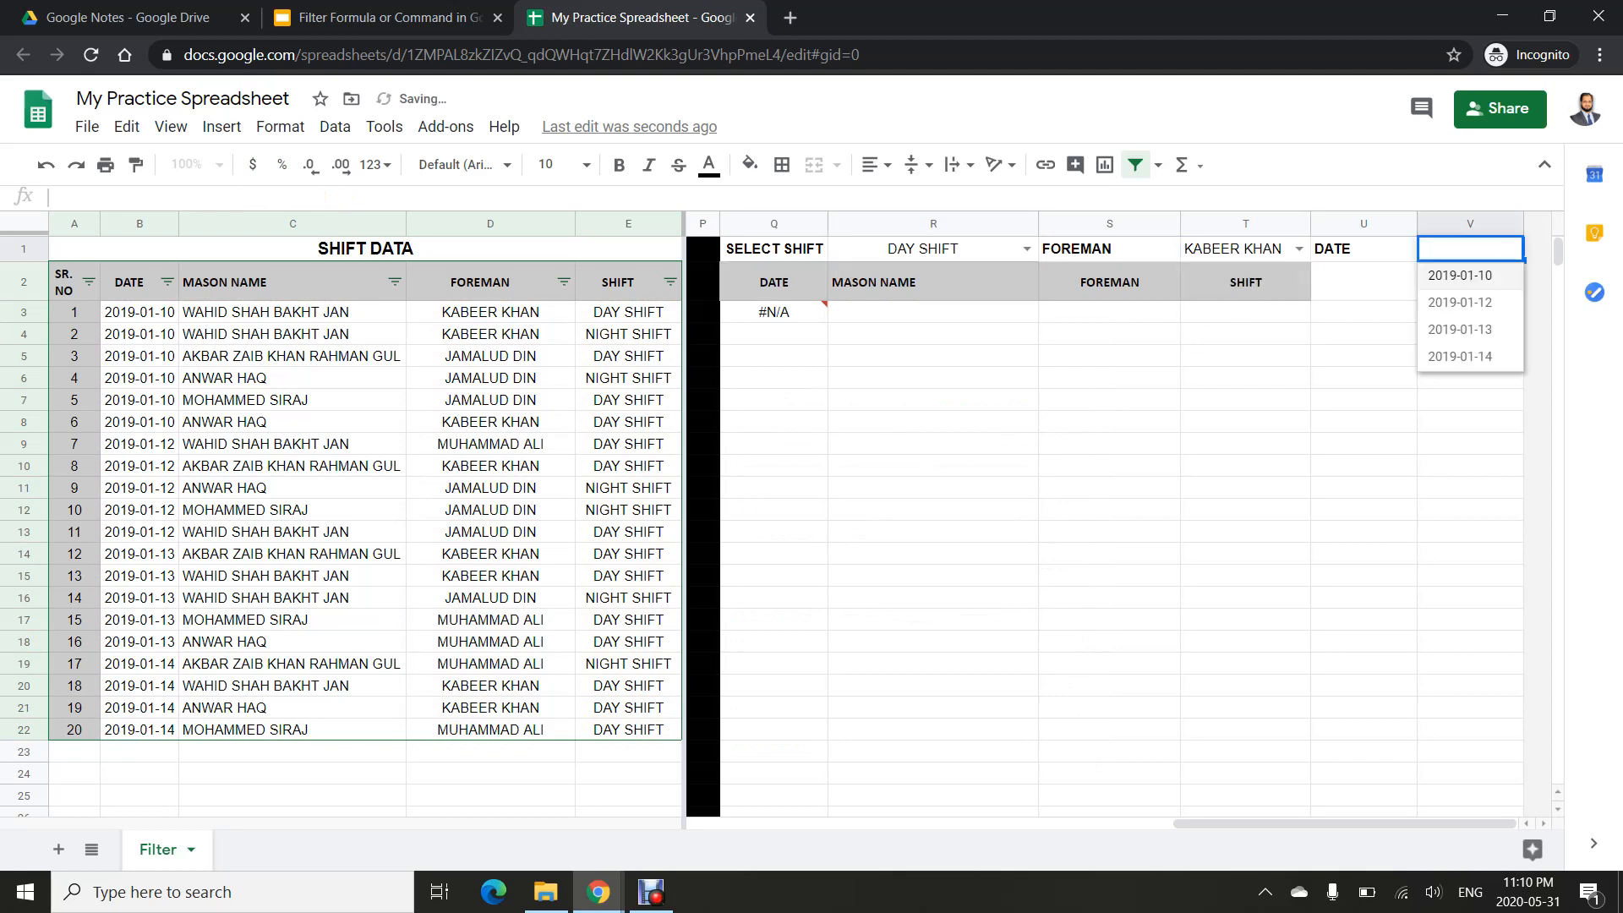
{"action": "left_click", "coordinate": [1459, 274]}
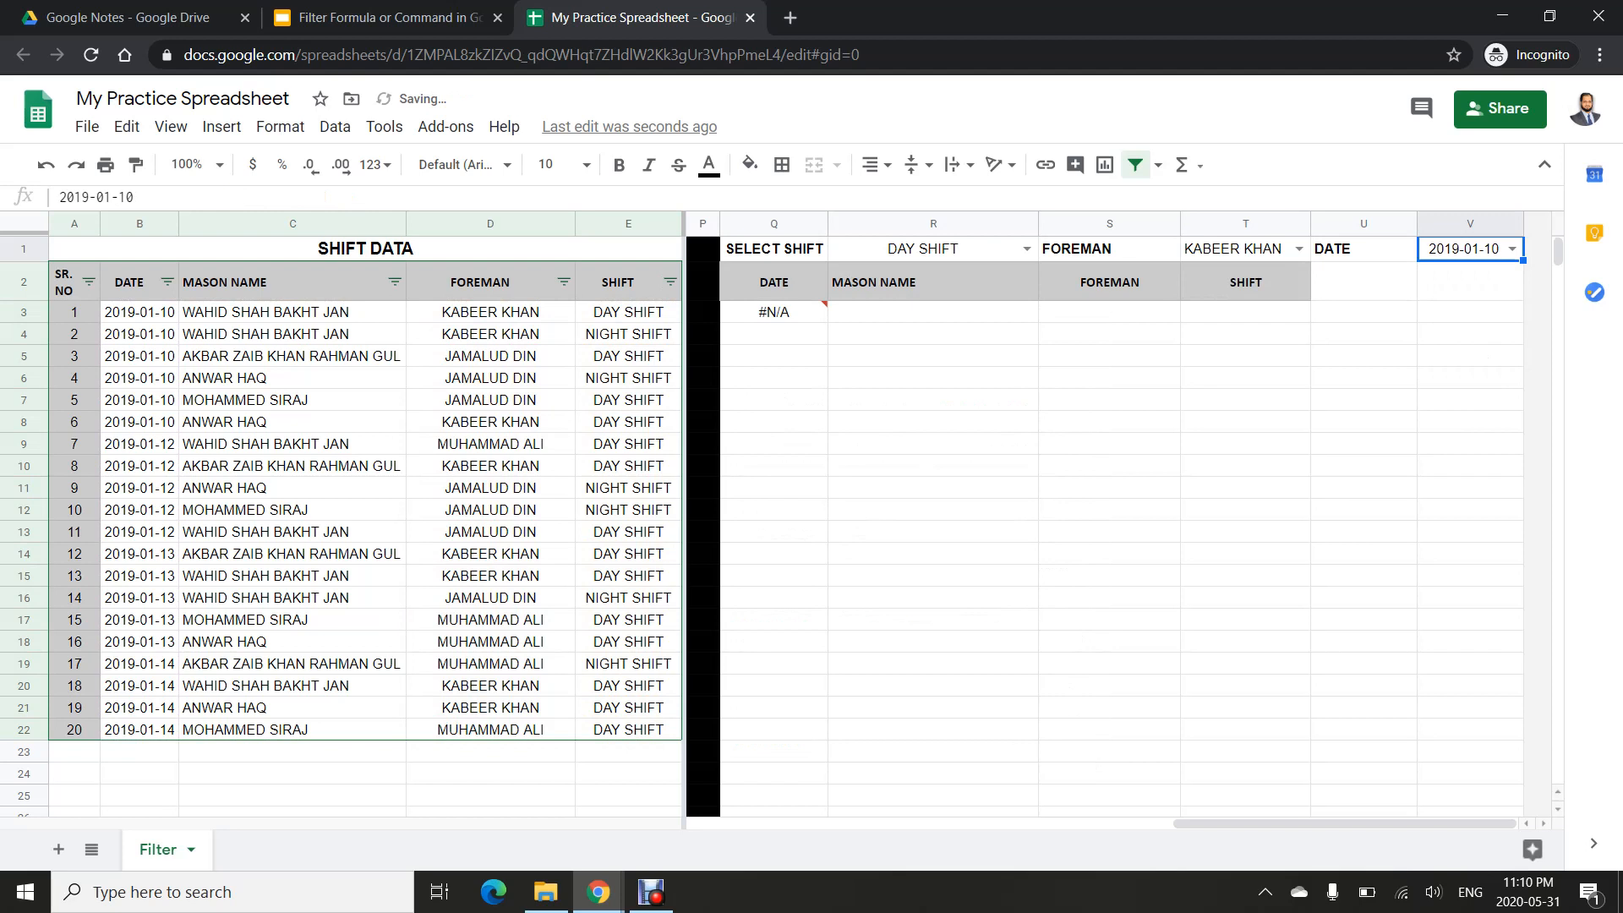
- Try the dates 2019-01-12 and 2019-01-13 in V1, ending with 2019-01-14 selected
{"action": "left_click", "coordinate": [1512, 248]}
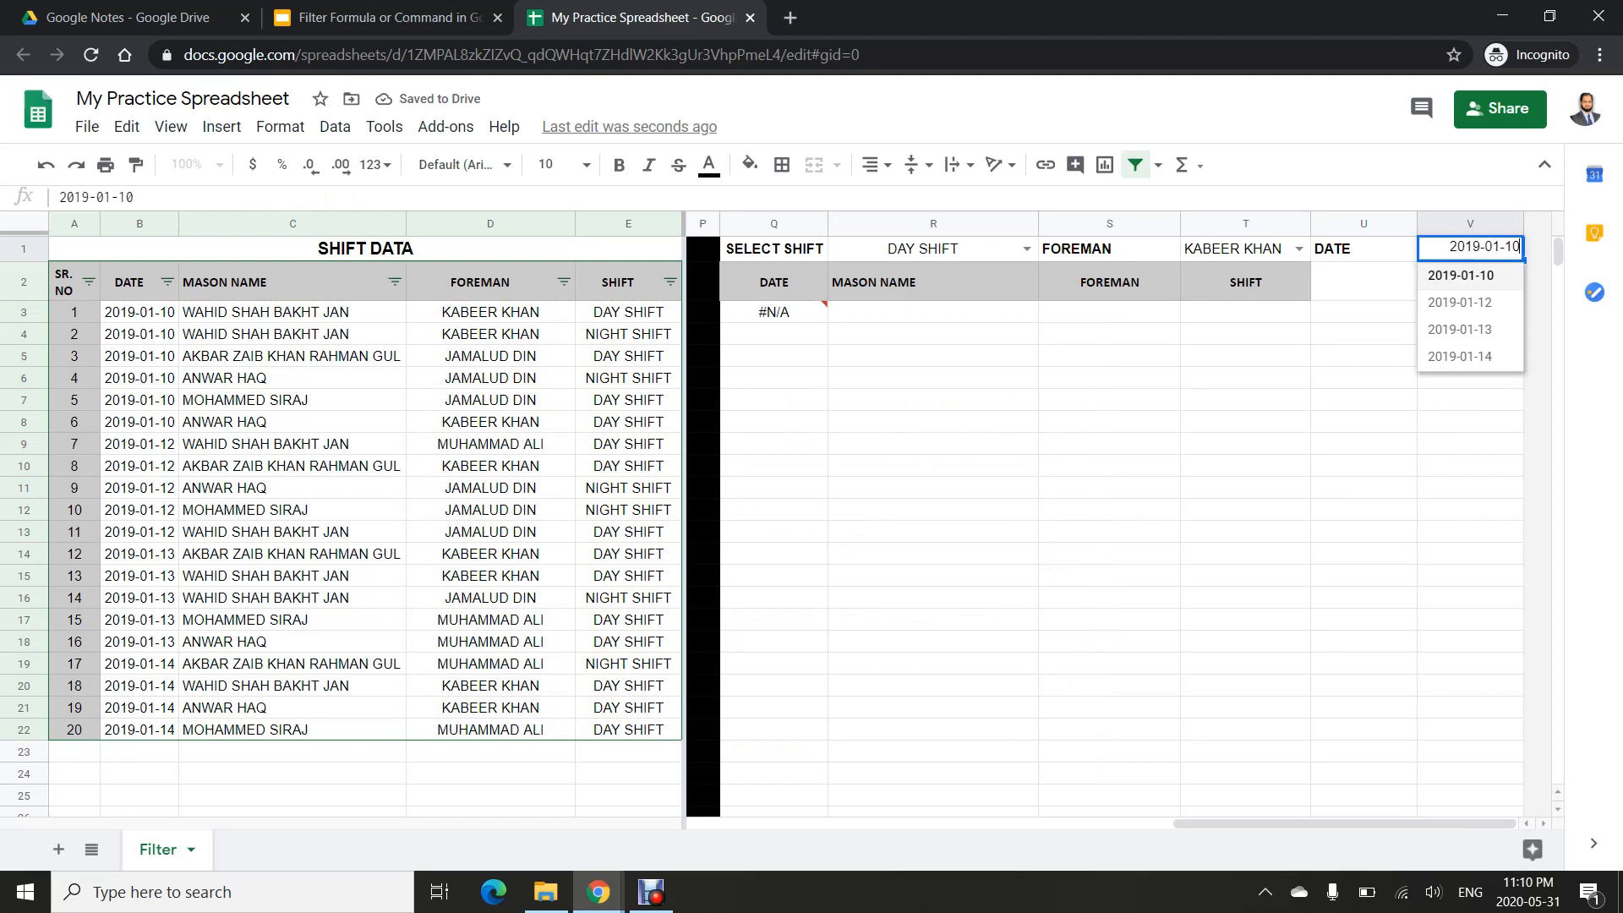
{"action": "left_click", "coordinate": [1459, 303]}
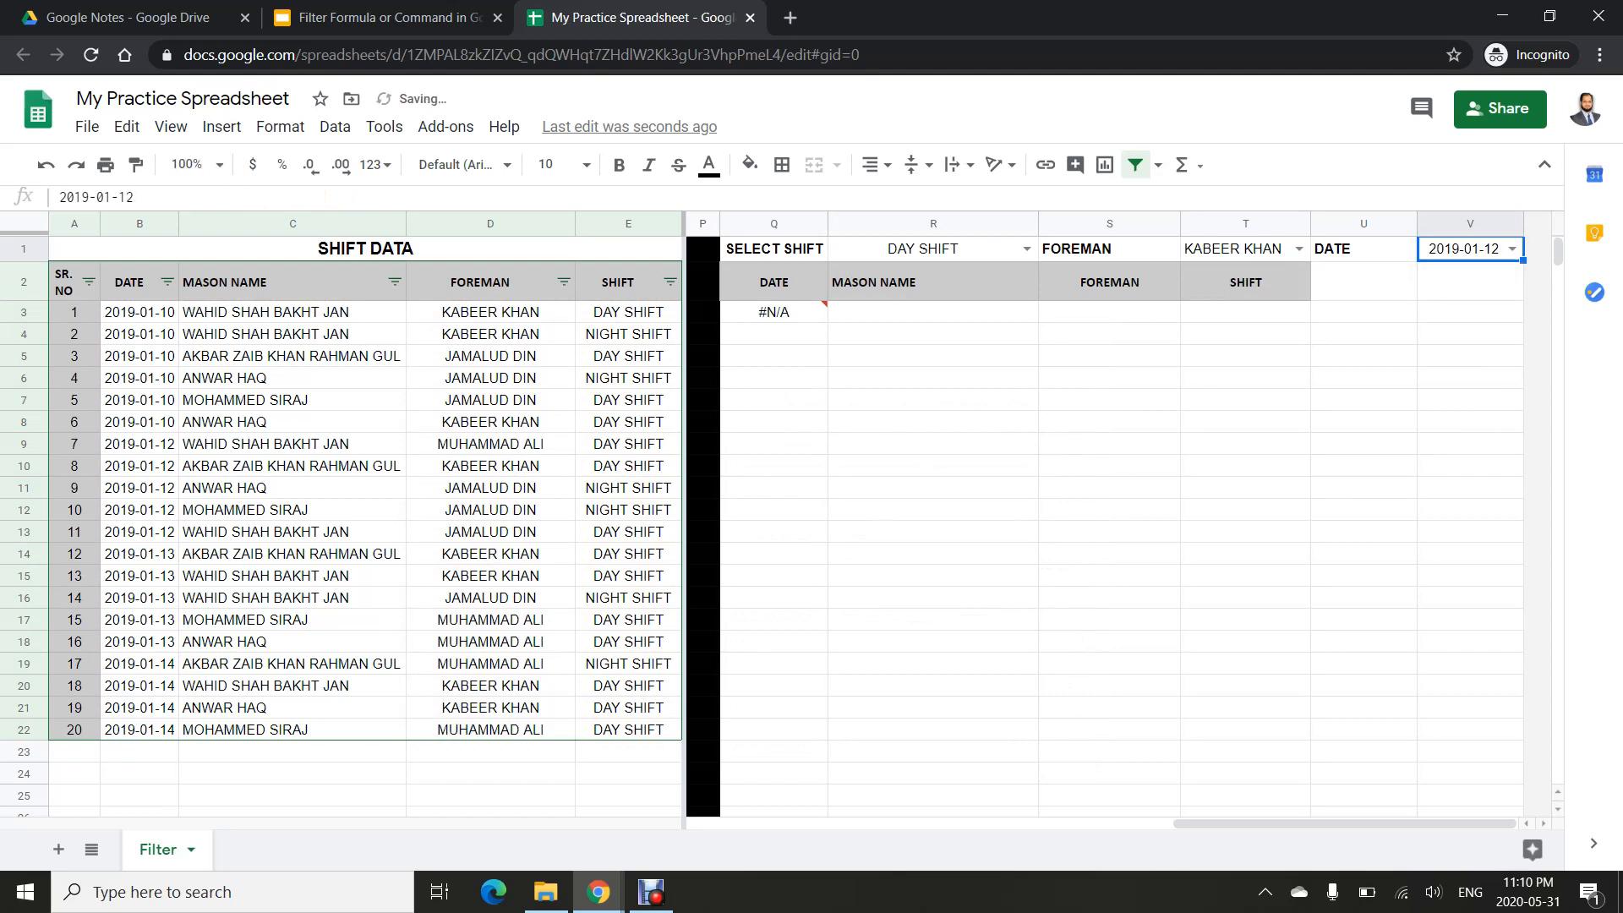
{"action": "left_click", "coordinate": [1512, 249]}
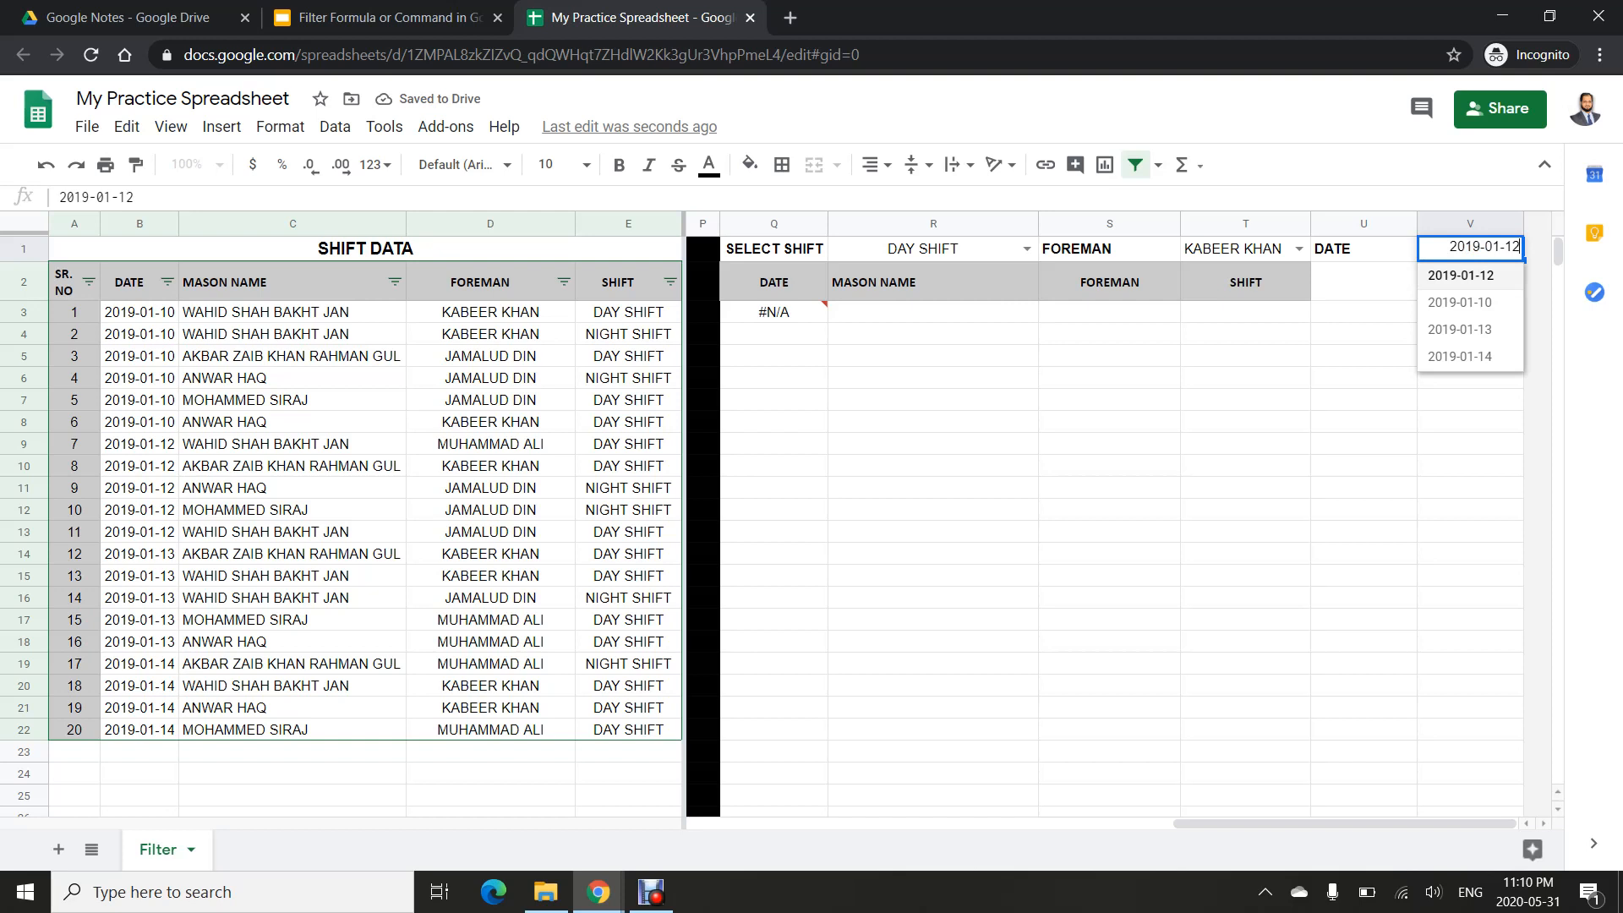
{"action": "left_click", "coordinate": [1459, 331]}
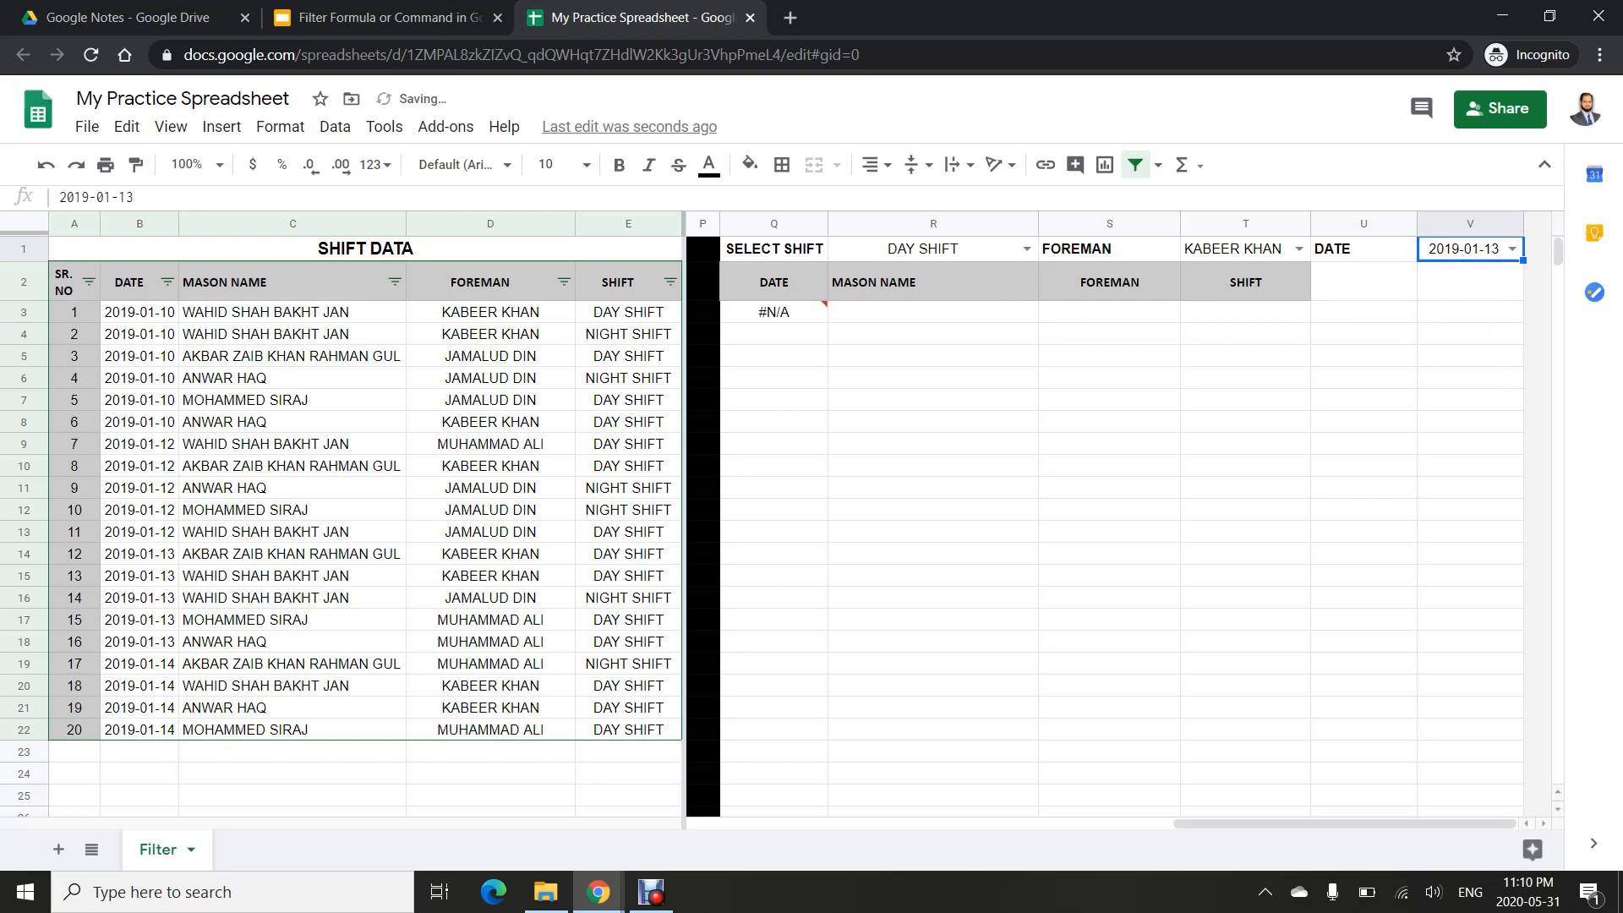
{"action": "left_click", "coordinate": [1512, 248]}
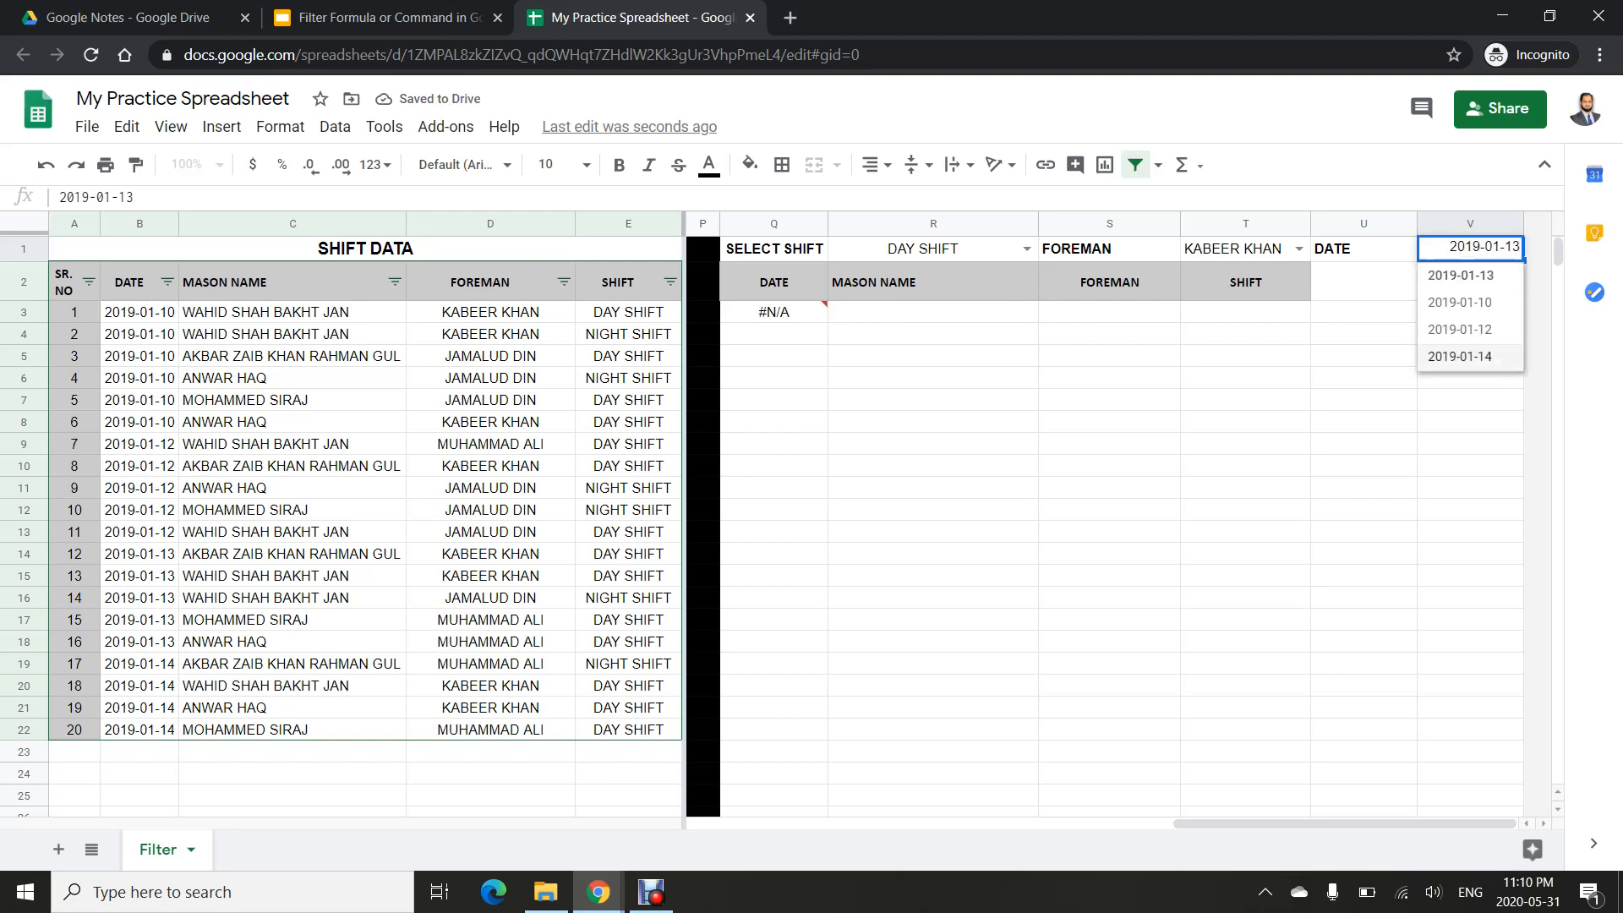
{"action": "left_click", "coordinate": [1460, 356]}
- Check the arguments of the FILTER formula in Q3 and correct its third condition to E3:E22=R1
{"action": "left_click", "coordinate": [773, 311]}
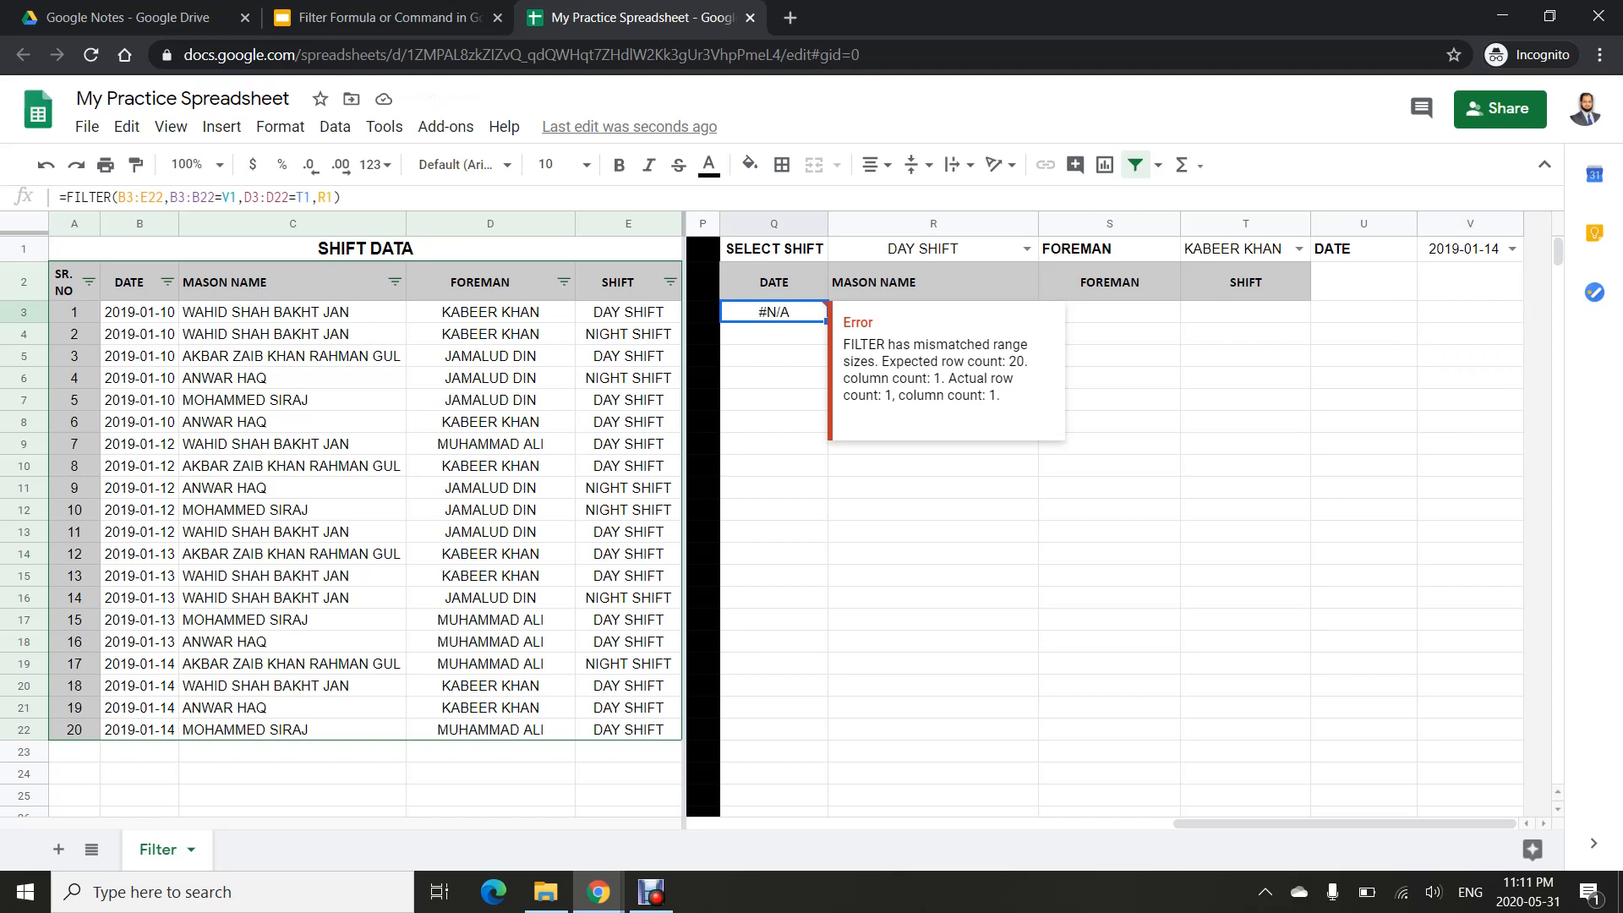
{"action": "key", "text": "Return"}
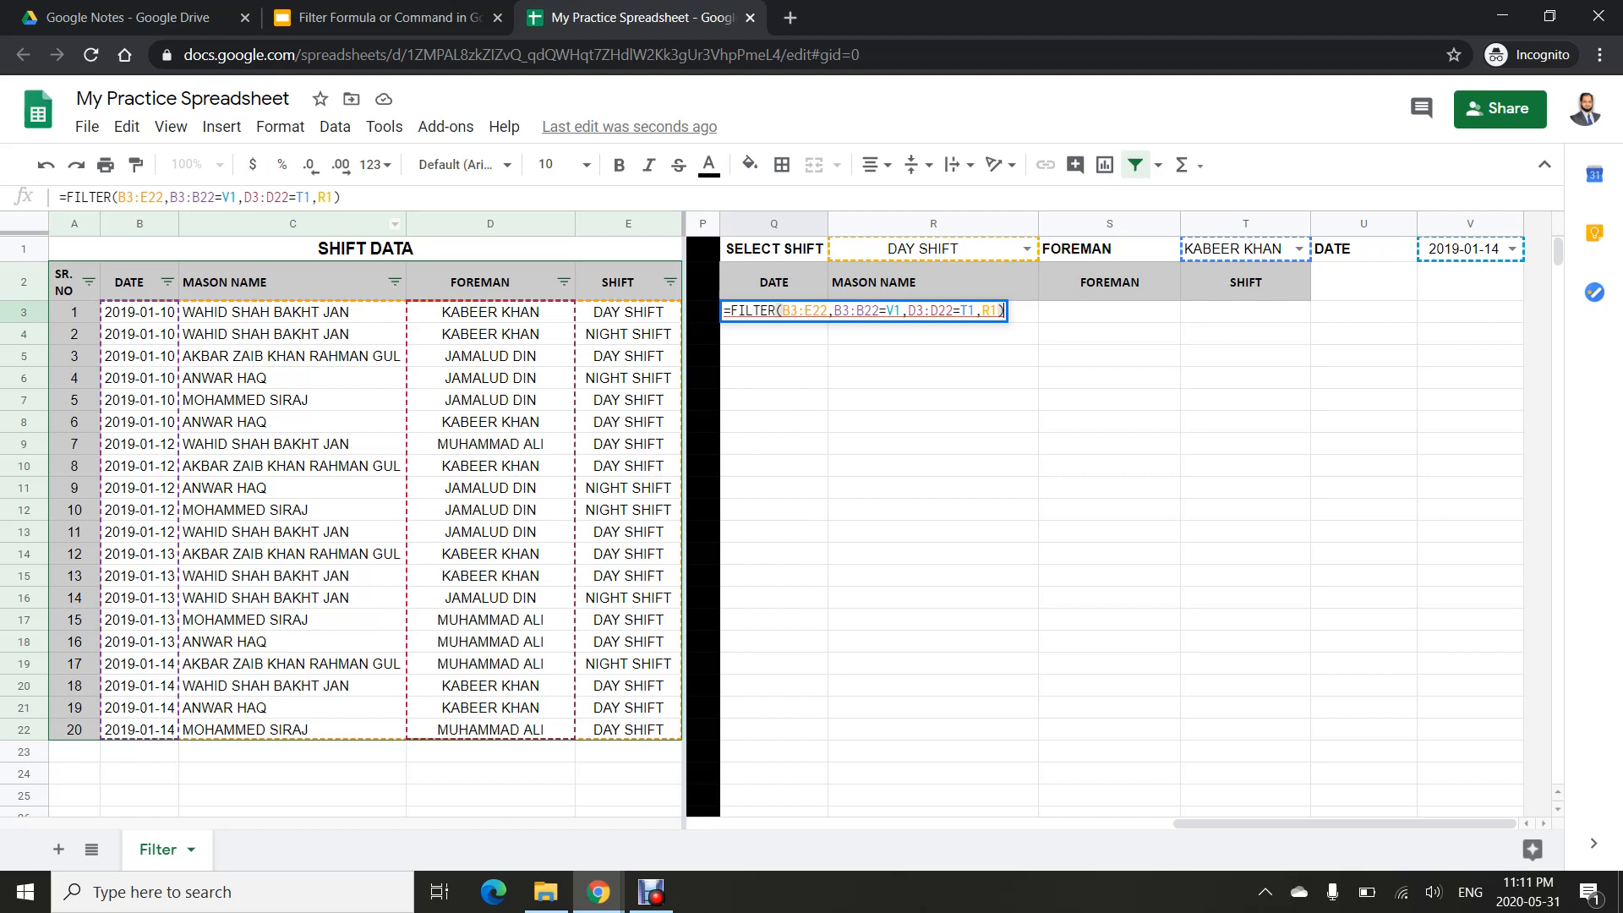
{"action": "left_click", "coordinate": [146, 197]}
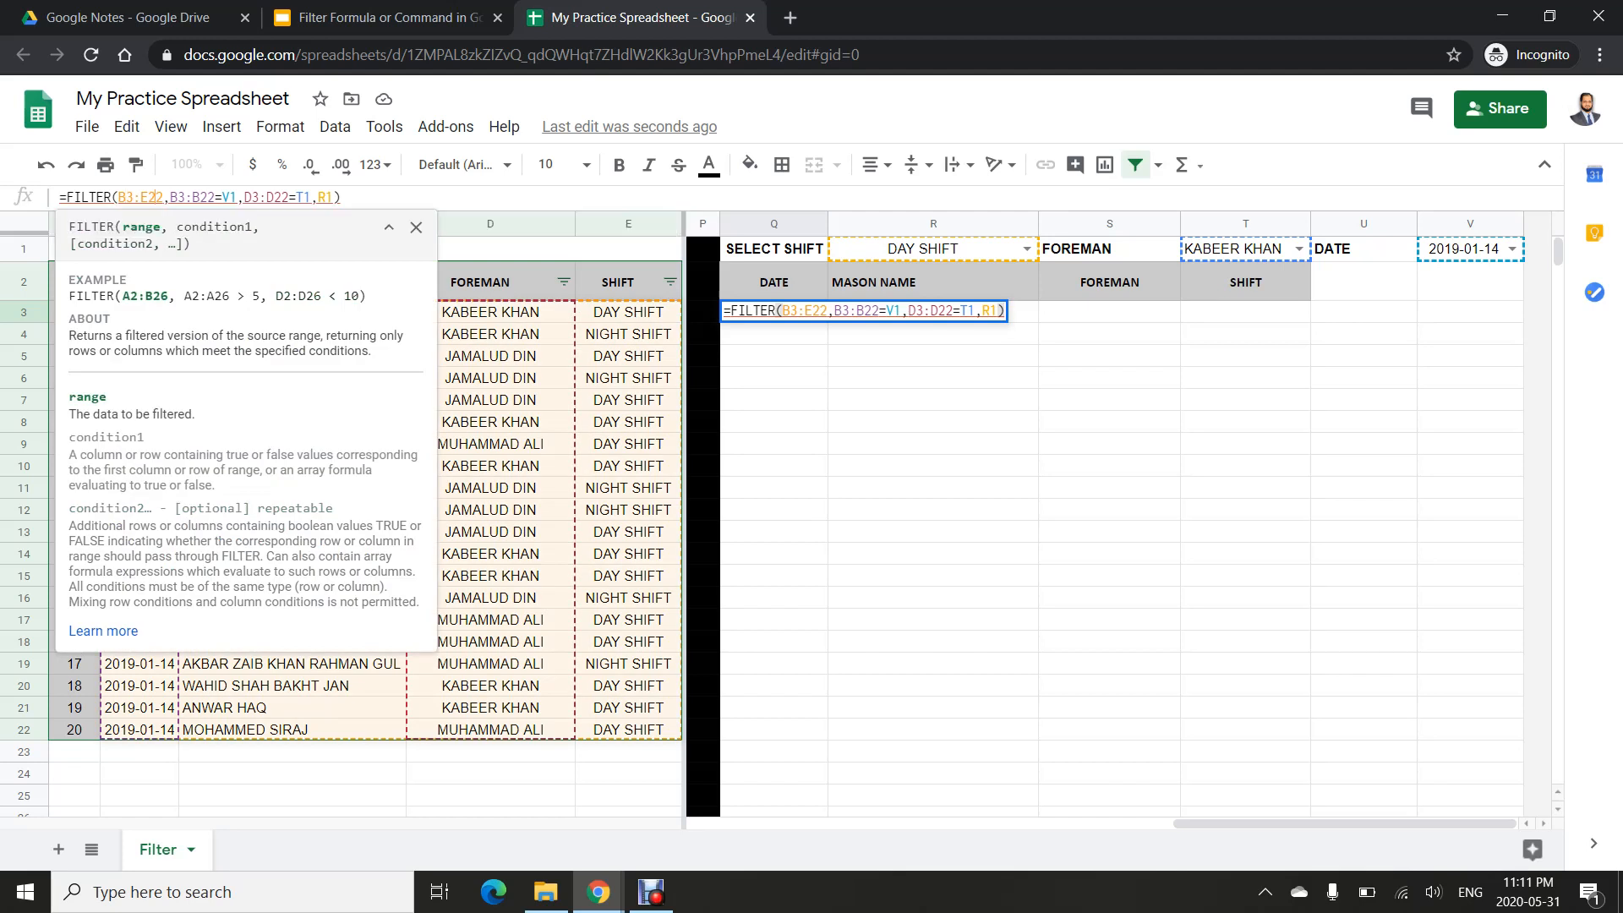
{"action": "left_click", "coordinate": [192, 197]}
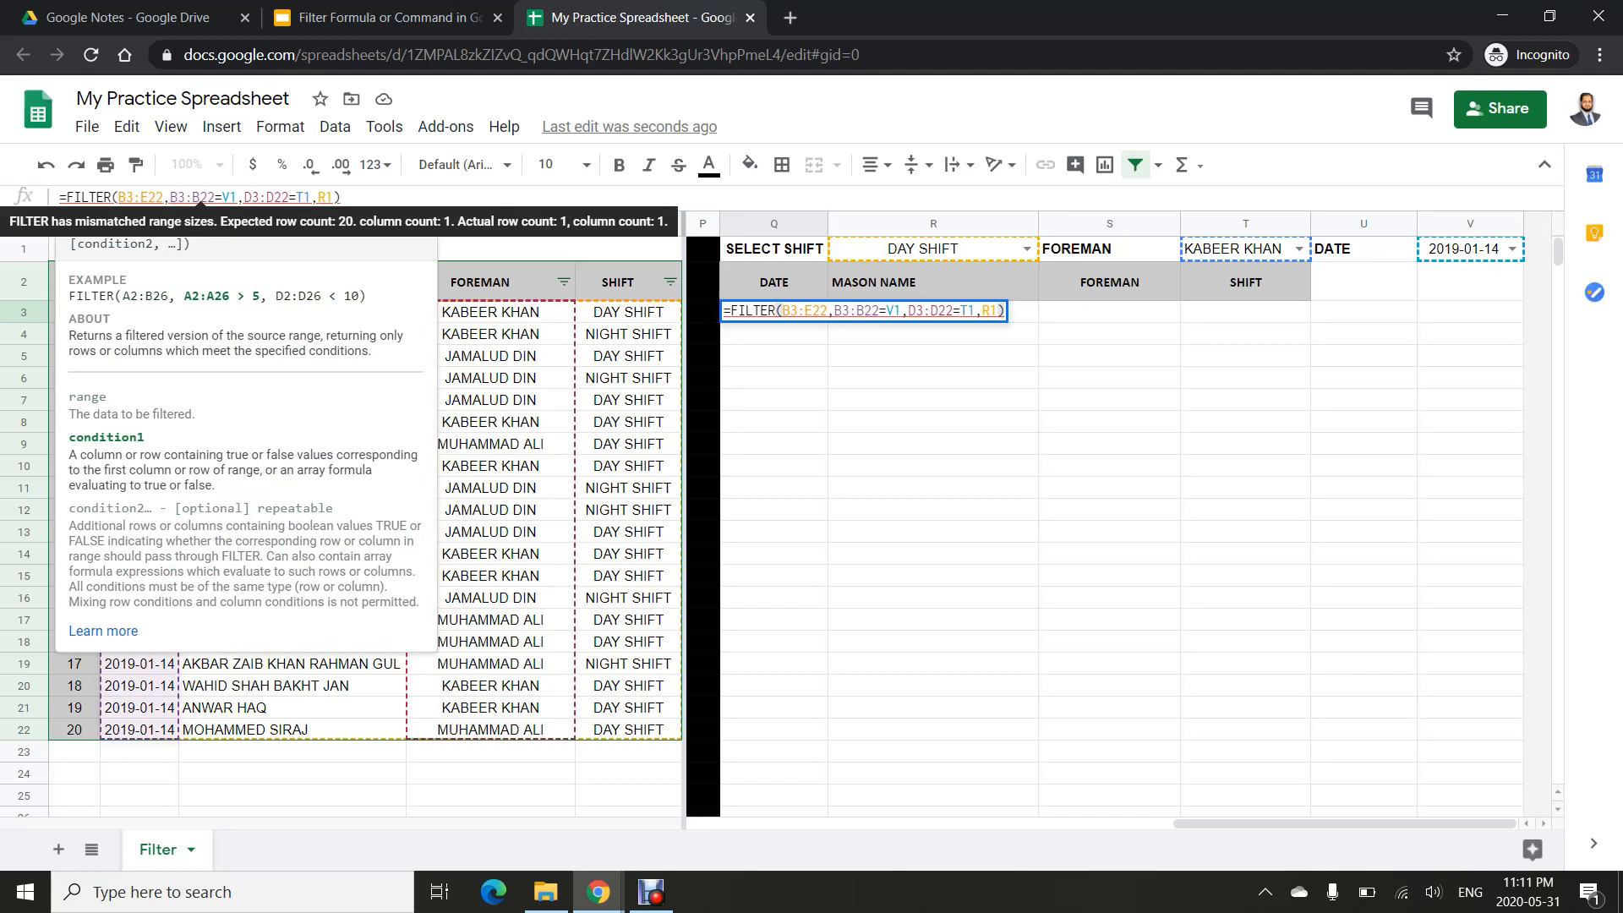
{"action": "left_click", "coordinate": [207, 197]}
{"action": "left_click", "coordinate": [269, 197]}
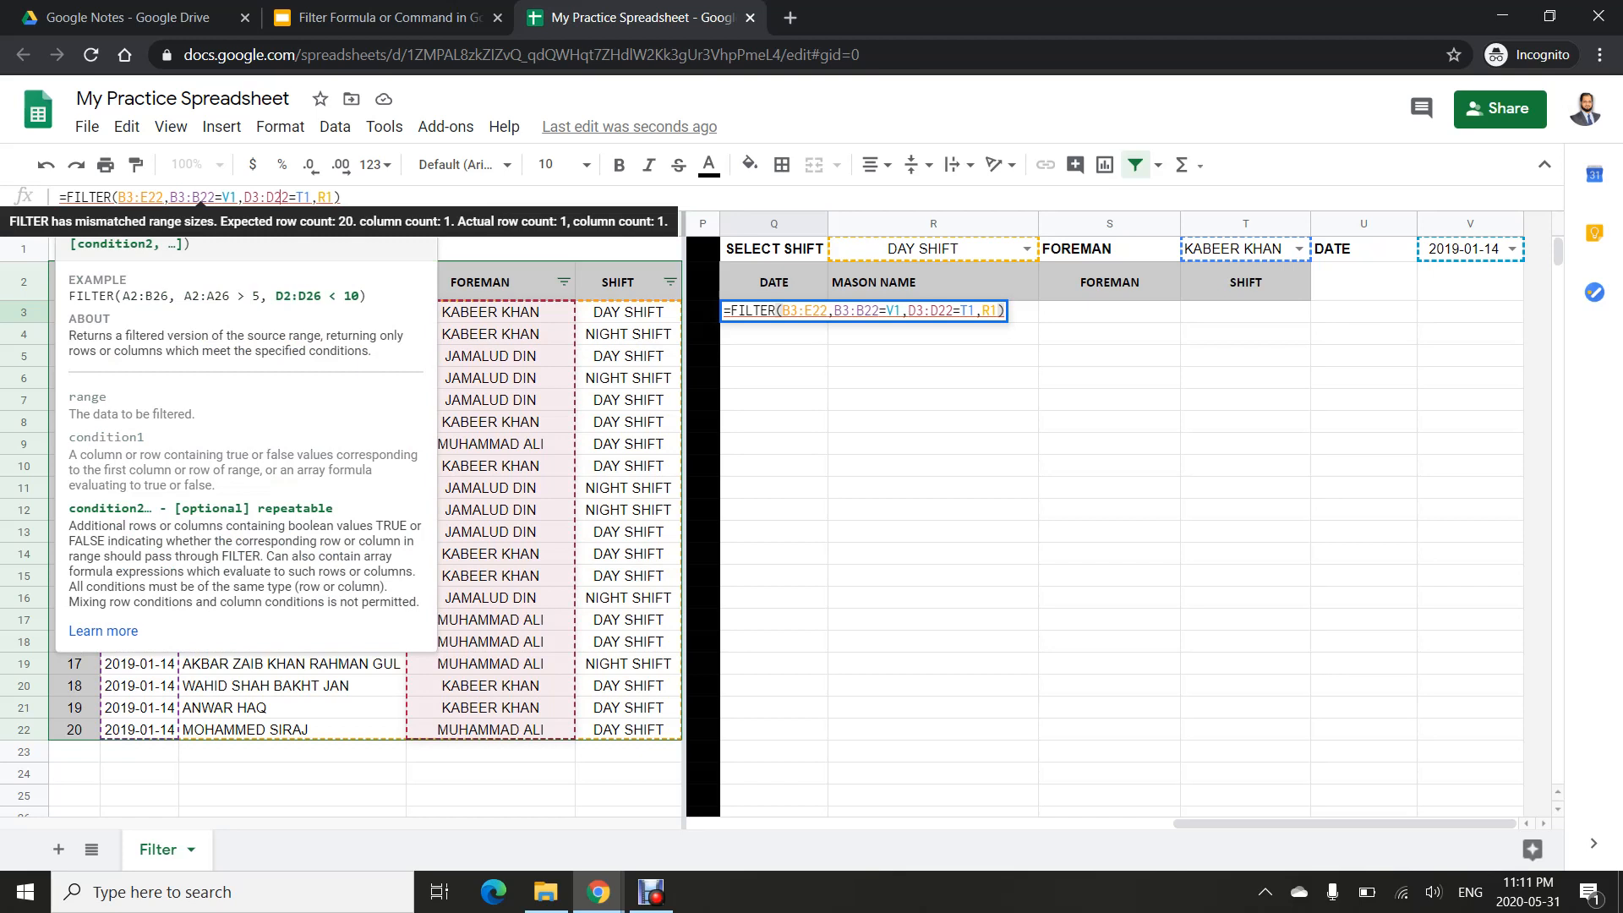
{"action": "left_click_drag", "start_coordinate": [341, 197], "coordinate": [317, 197]}
{"action": "key", "text": "BackSpace"}
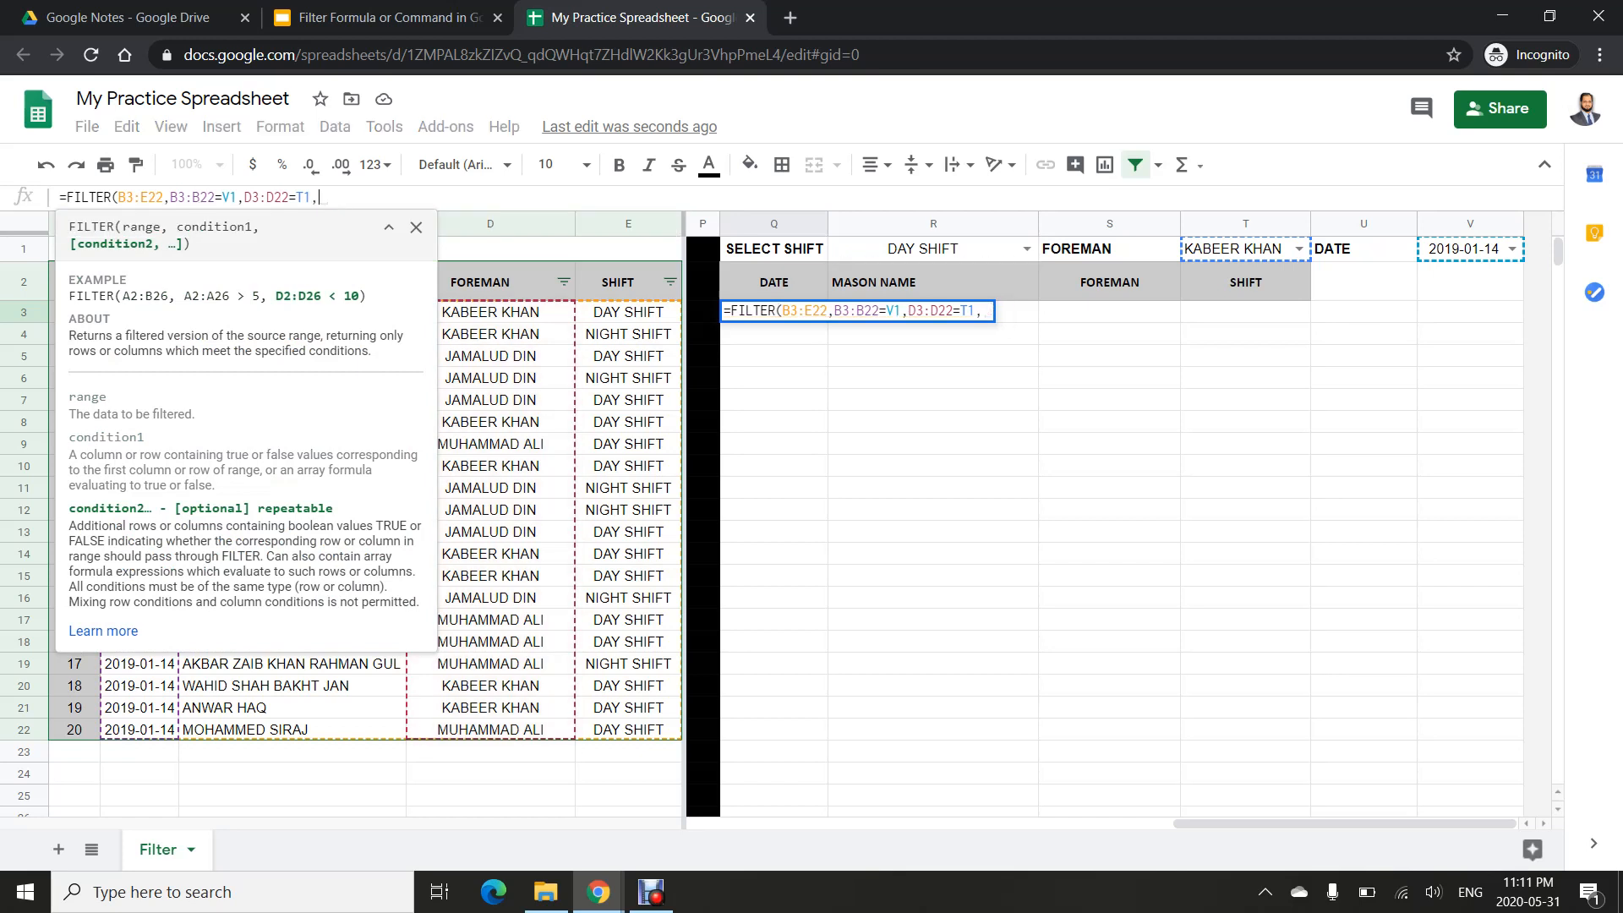
{"action": "left_click_drag", "start_coordinate": [628, 312], "coordinate": [628, 729]}
{"action": "type", "text": "="}
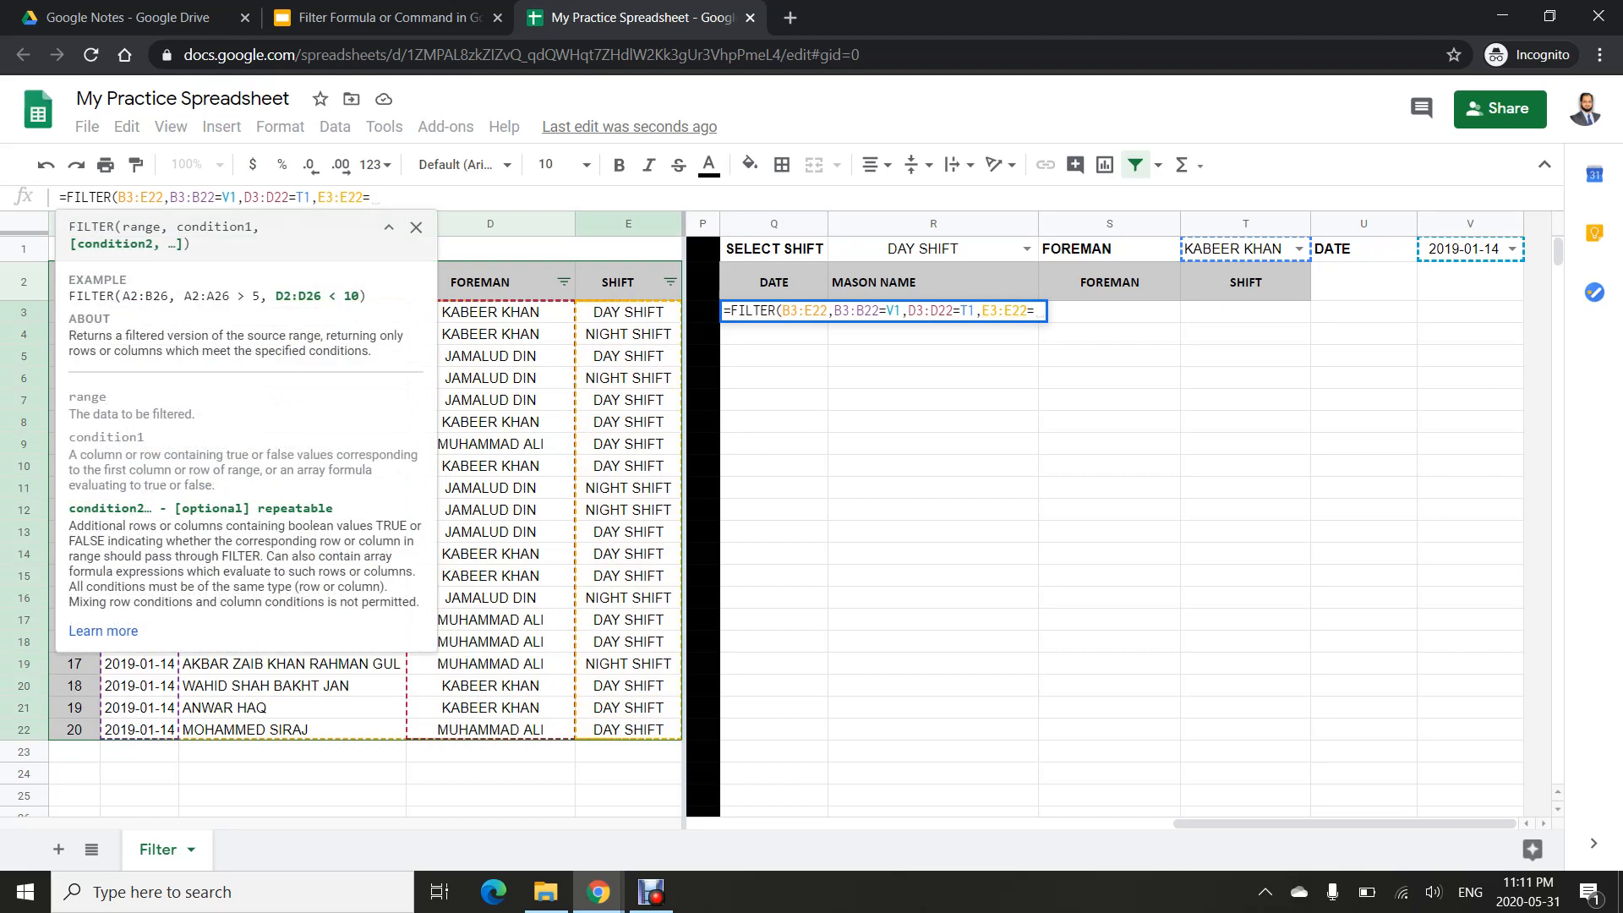
{"action": "left_click", "coordinate": [933, 248]}
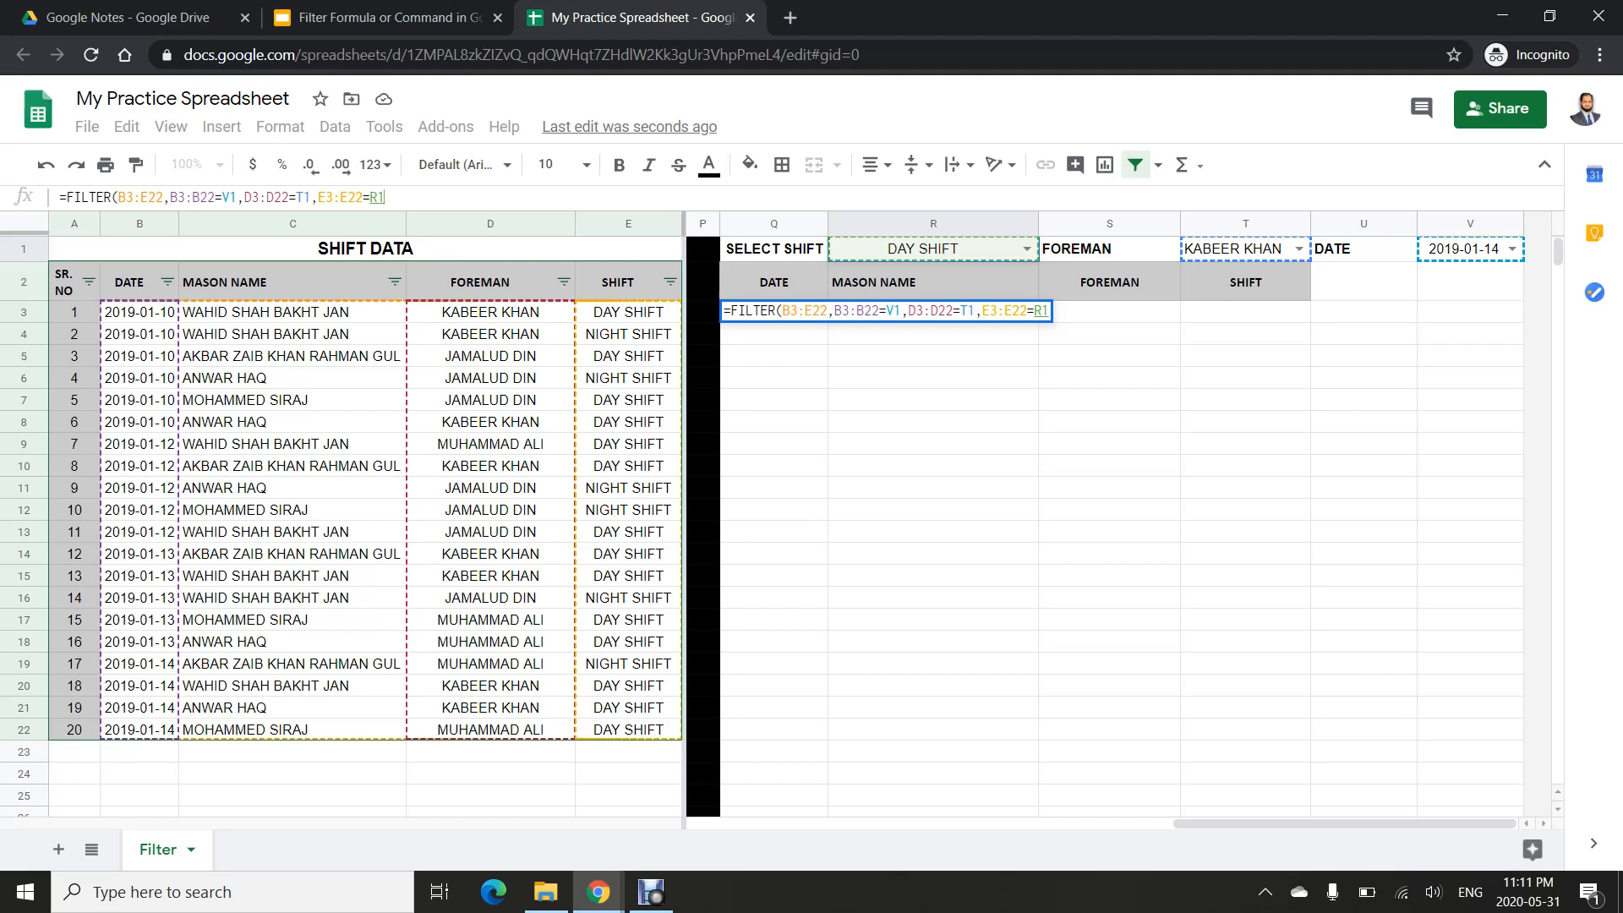
{"action": "key", "text": "Return"}
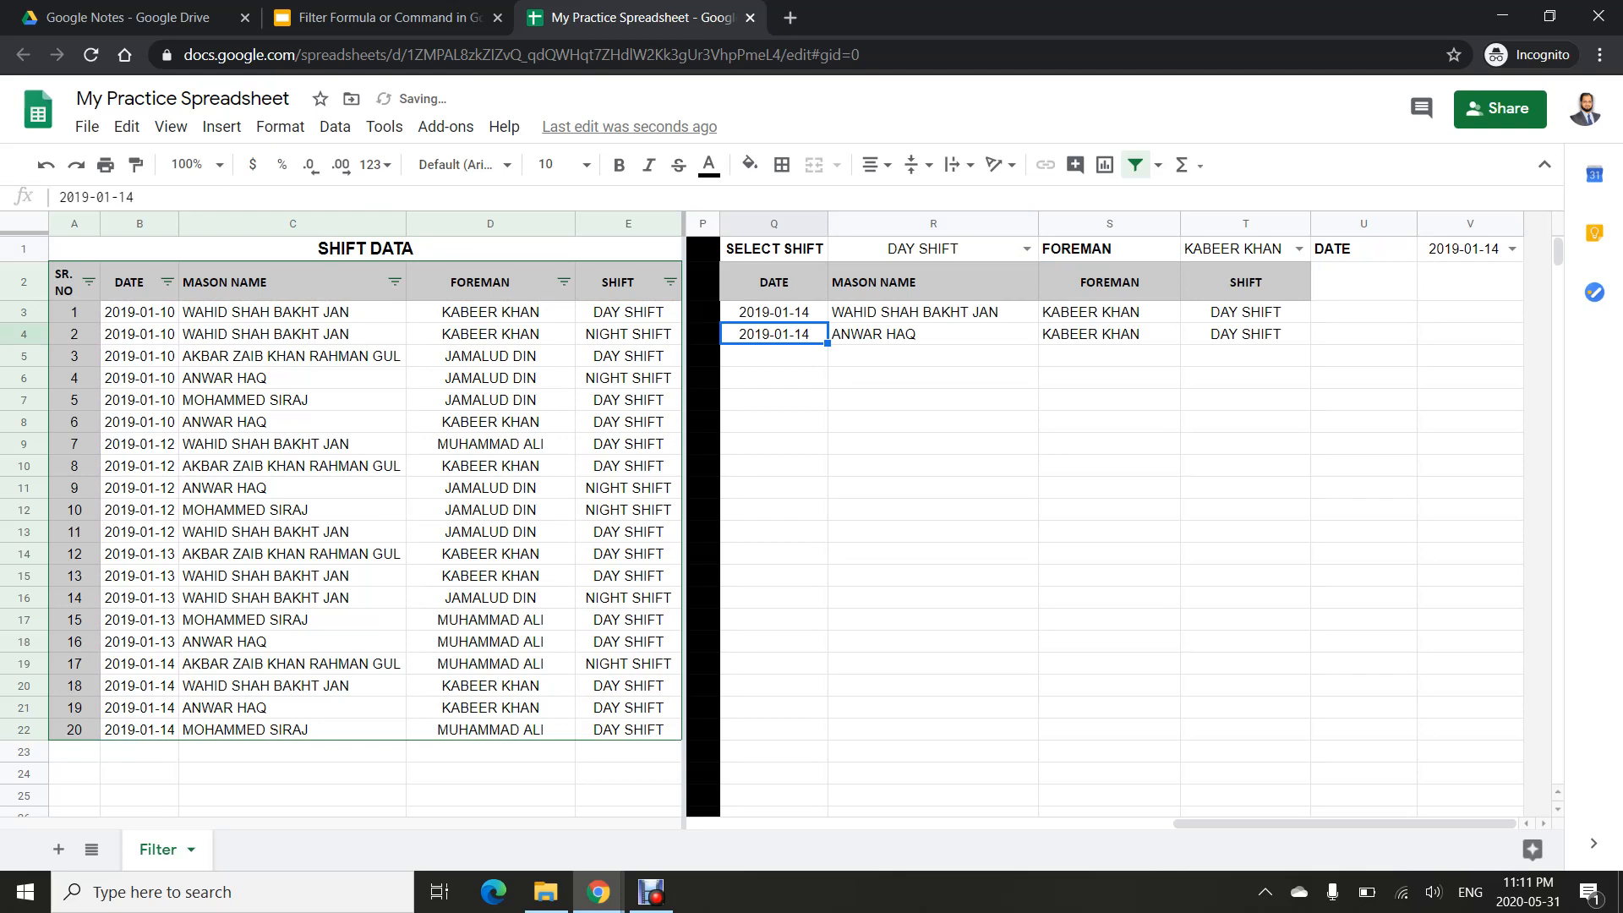
- Change the selections to NIGHT SHIFT in R1, the second listed foreman in T1 and 2019-01-12 in V1
{"action": "left_click", "coordinate": [955, 248]}
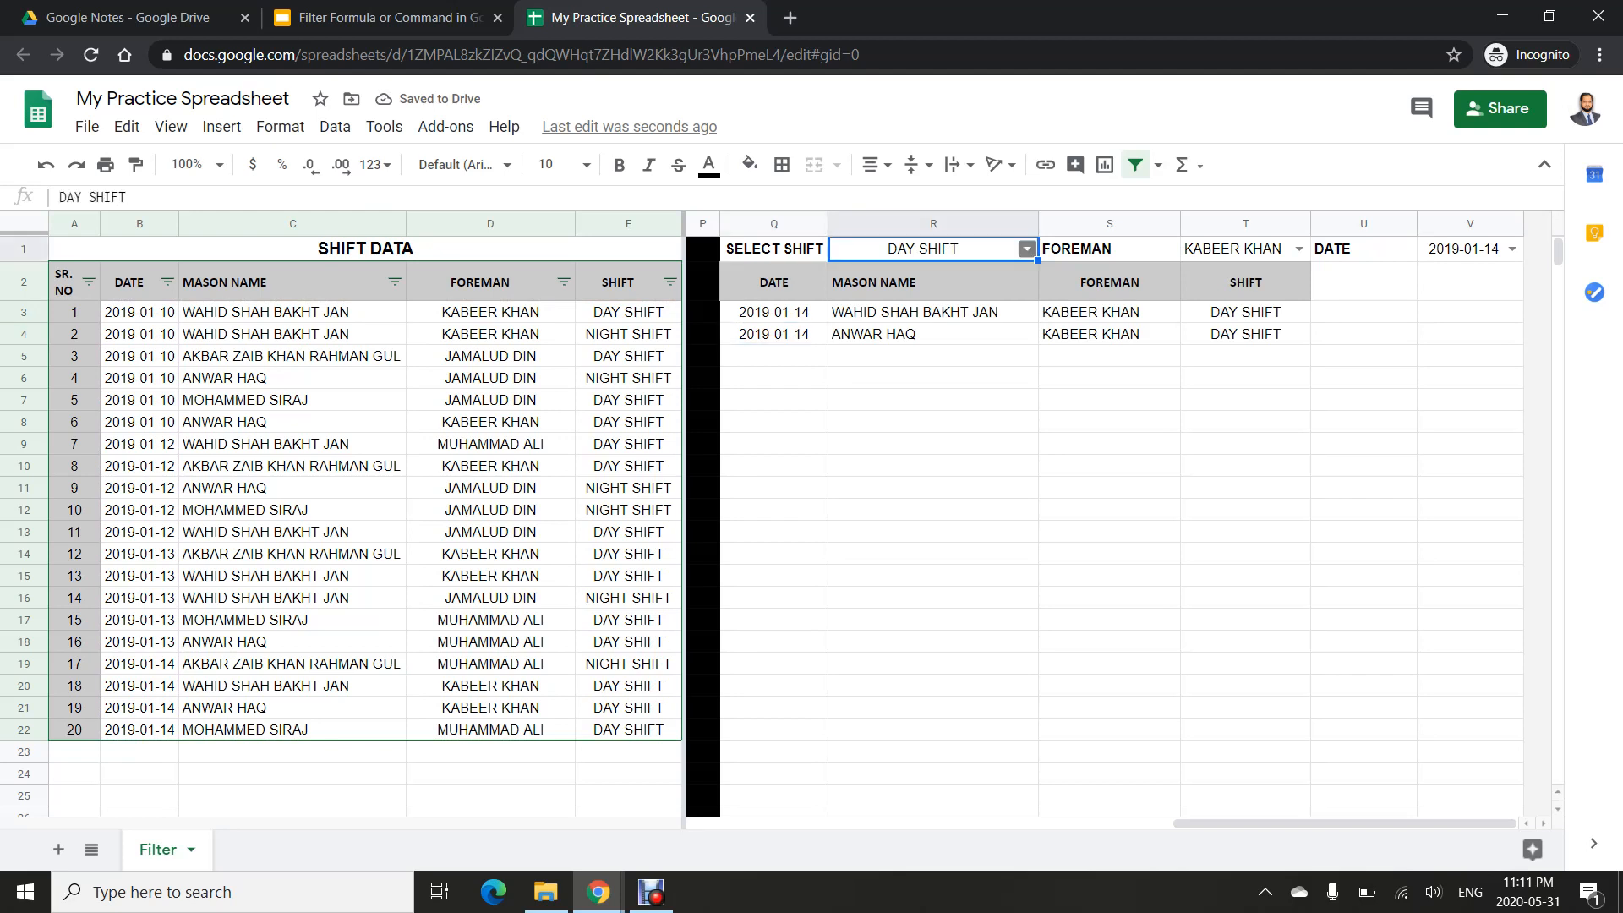
{"action": "left_click", "coordinate": [1027, 249]}
{"action": "left_click", "coordinate": [933, 303]}
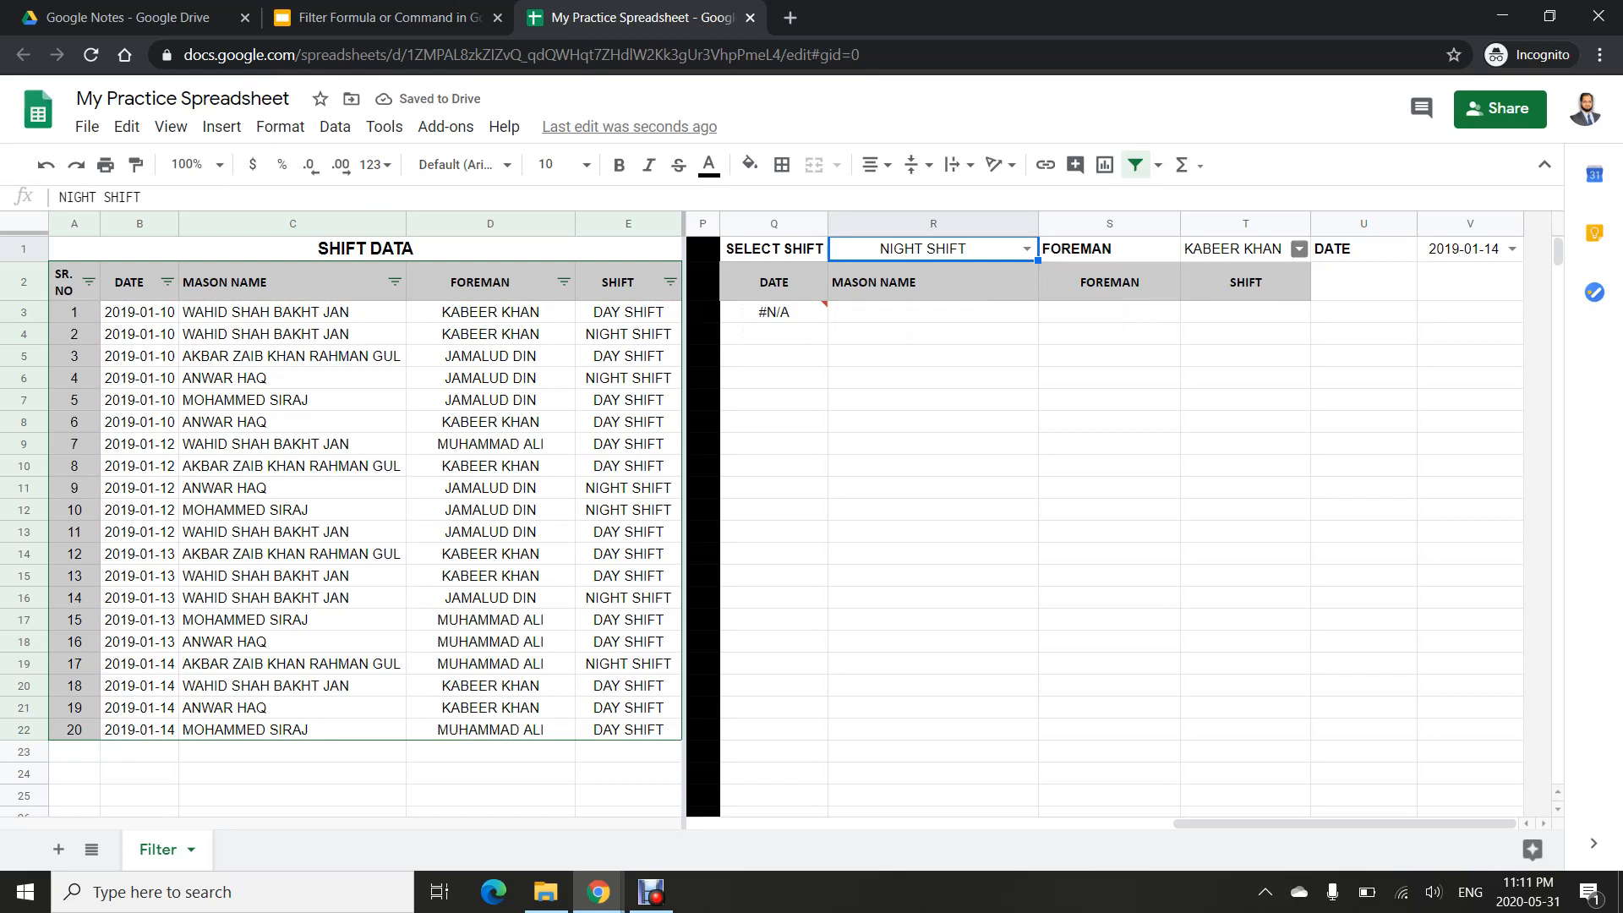
{"action": "left_click", "coordinate": [1299, 248]}
{"action": "left_click", "coordinate": [1226, 304]}
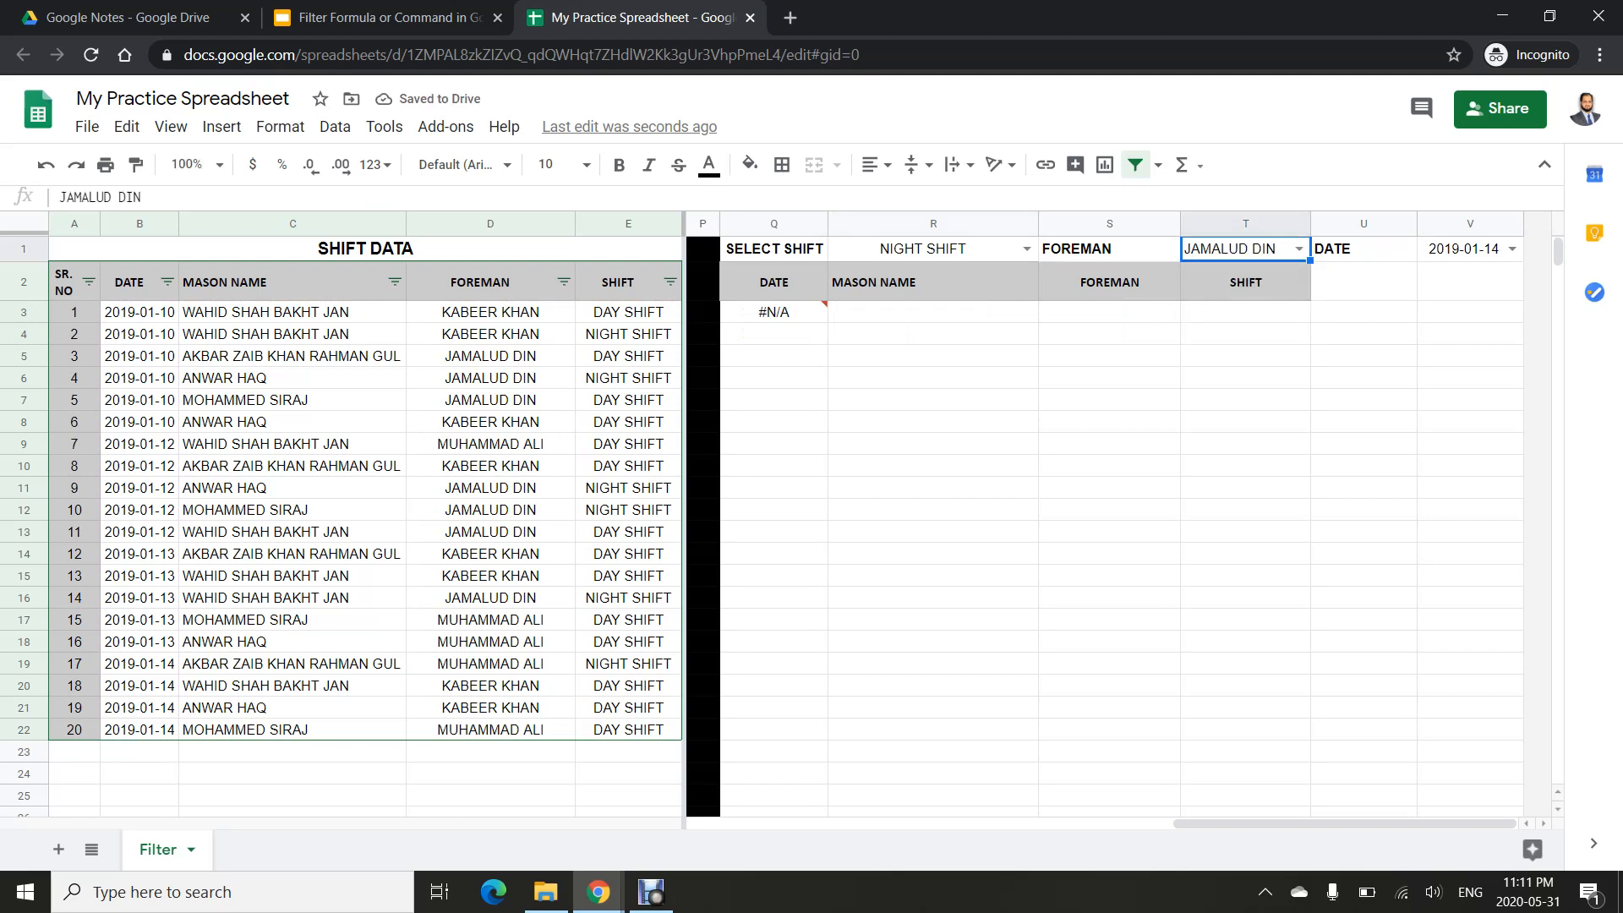
{"action": "left_click", "coordinate": [1511, 248]}
{"action": "left_click", "coordinate": [1459, 329]}
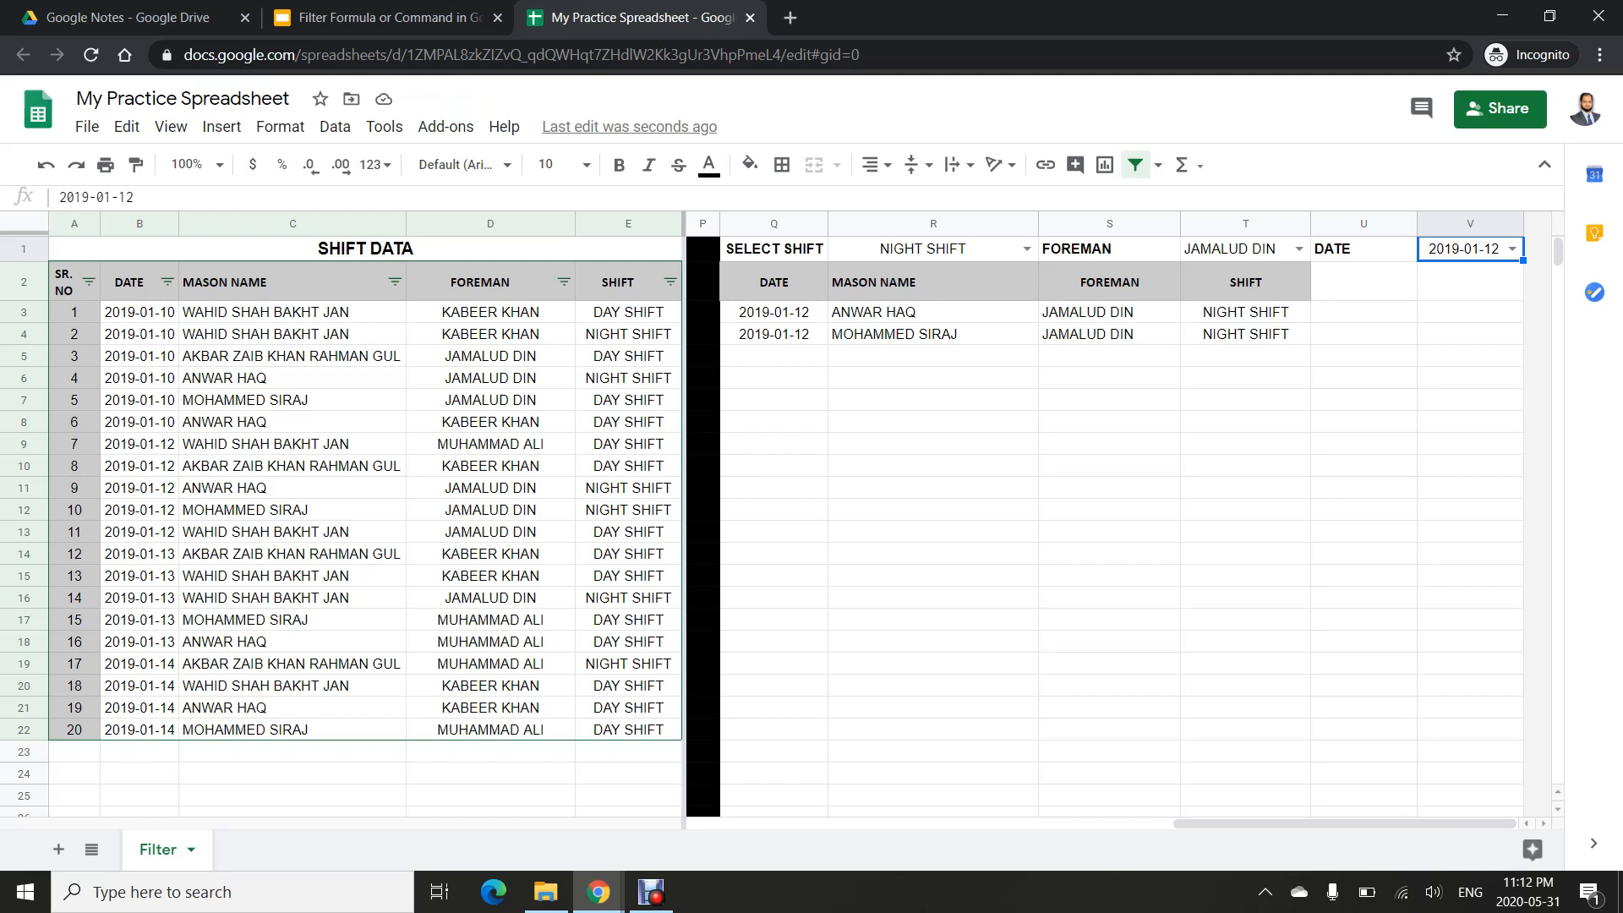
- Try the date 2019-01-10 in V1, set it to 2019-01-14 and check the FILTER cell Q3
{"action": "left_click", "coordinate": [1512, 248]}
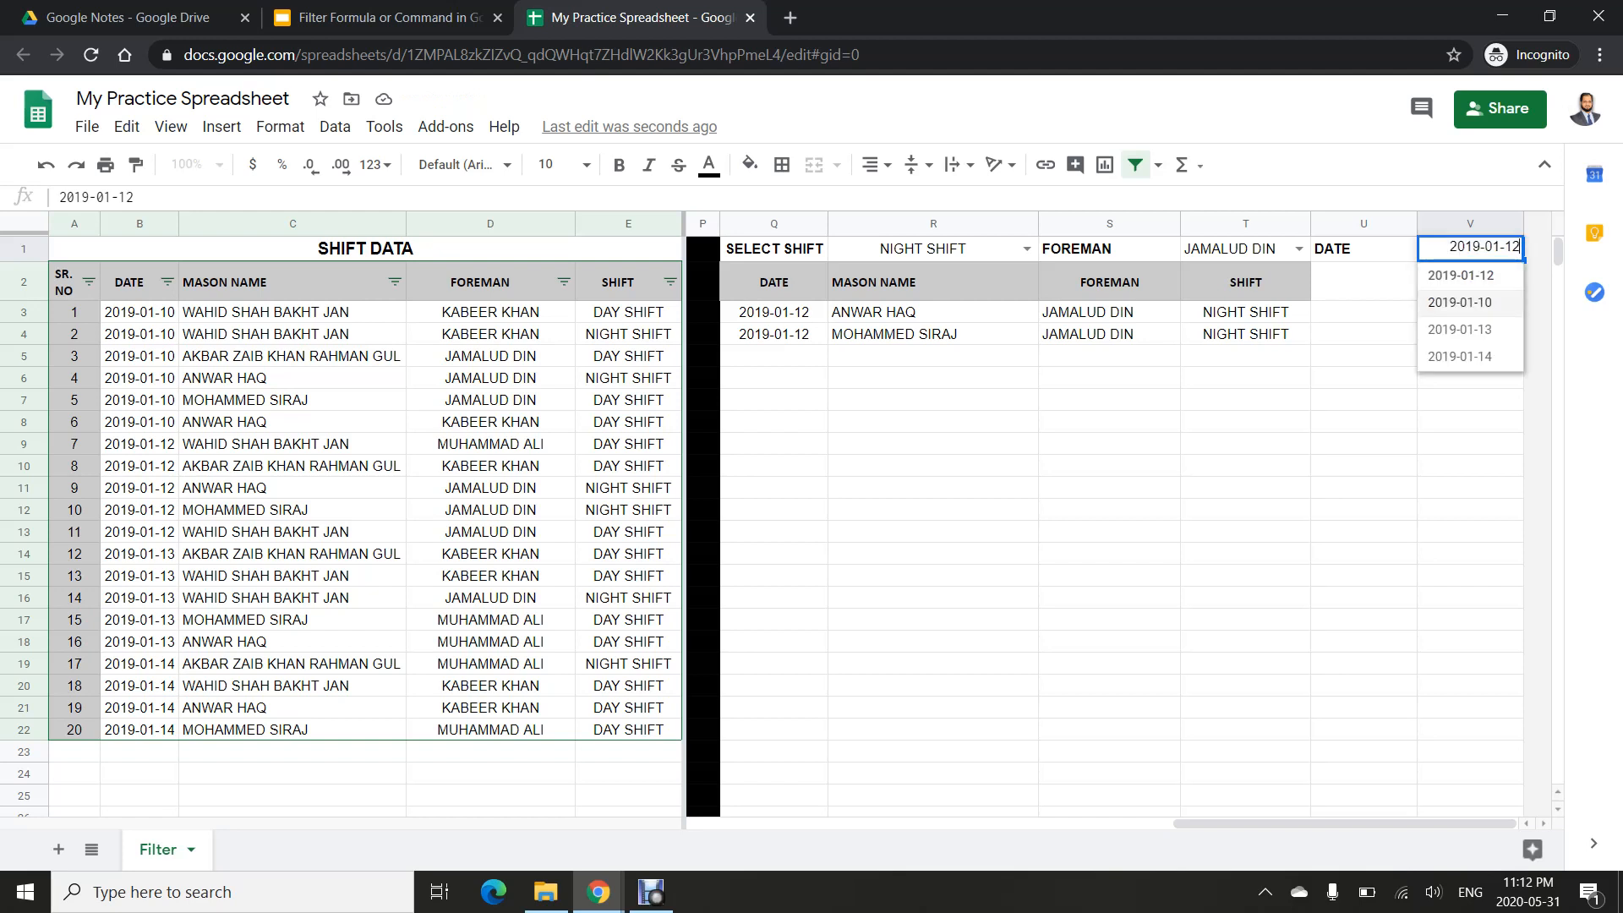
{"action": "key", "text": "Return"}
{"action": "left_click", "coordinate": [1512, 248]}
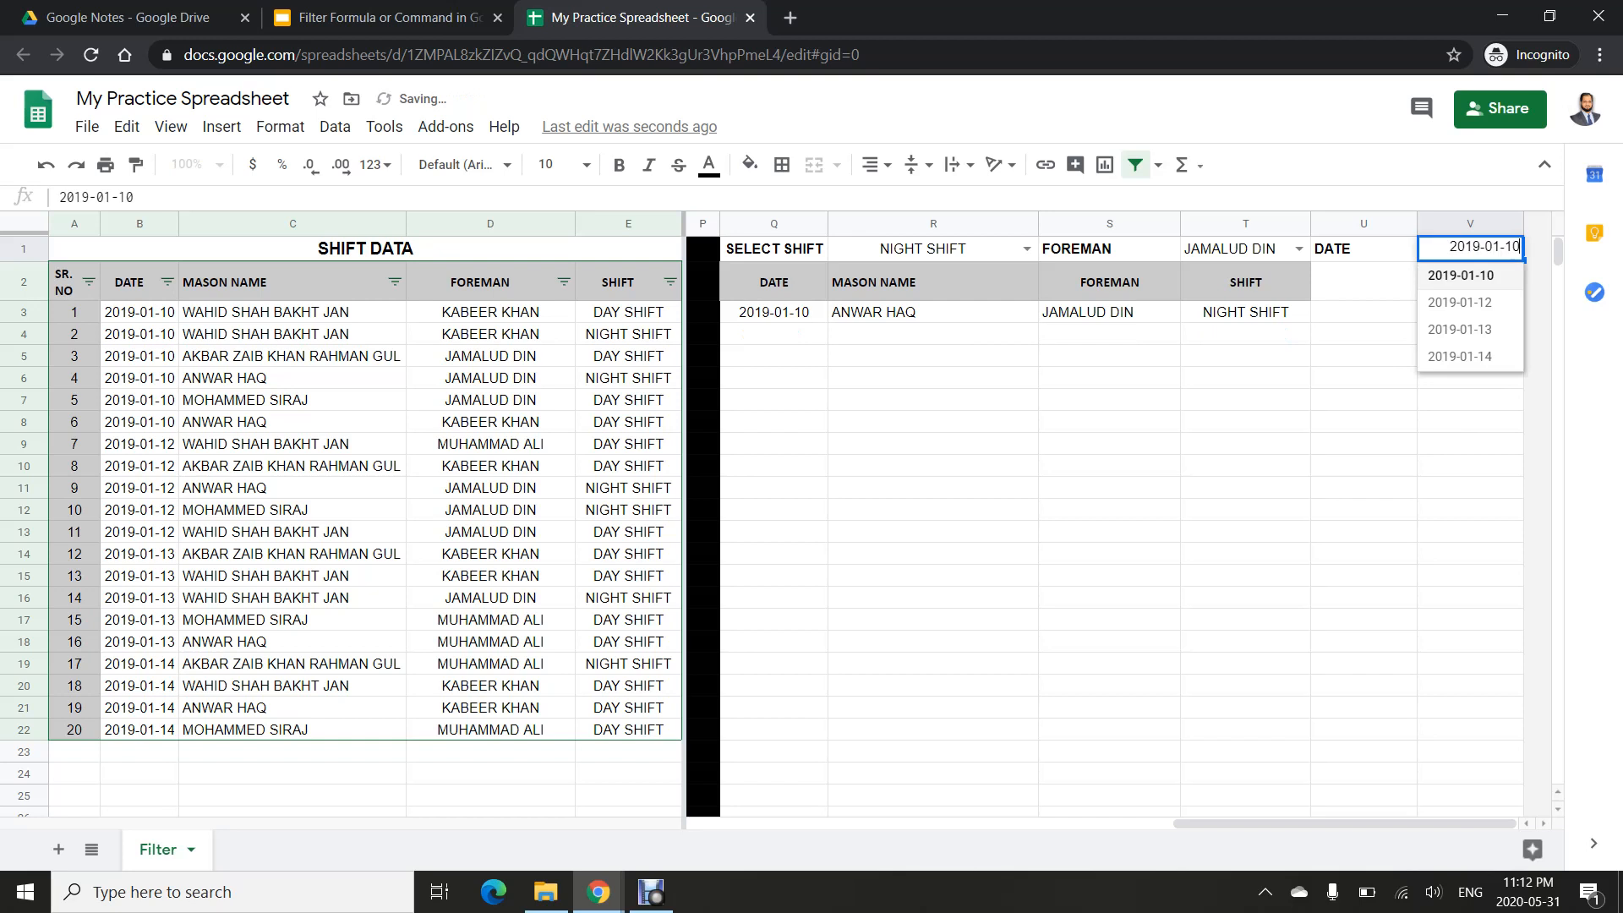
{"action": "left_click", "coordinate": [1474, 357]}
{"action": "left_click", "coordinate": [773, 312]}
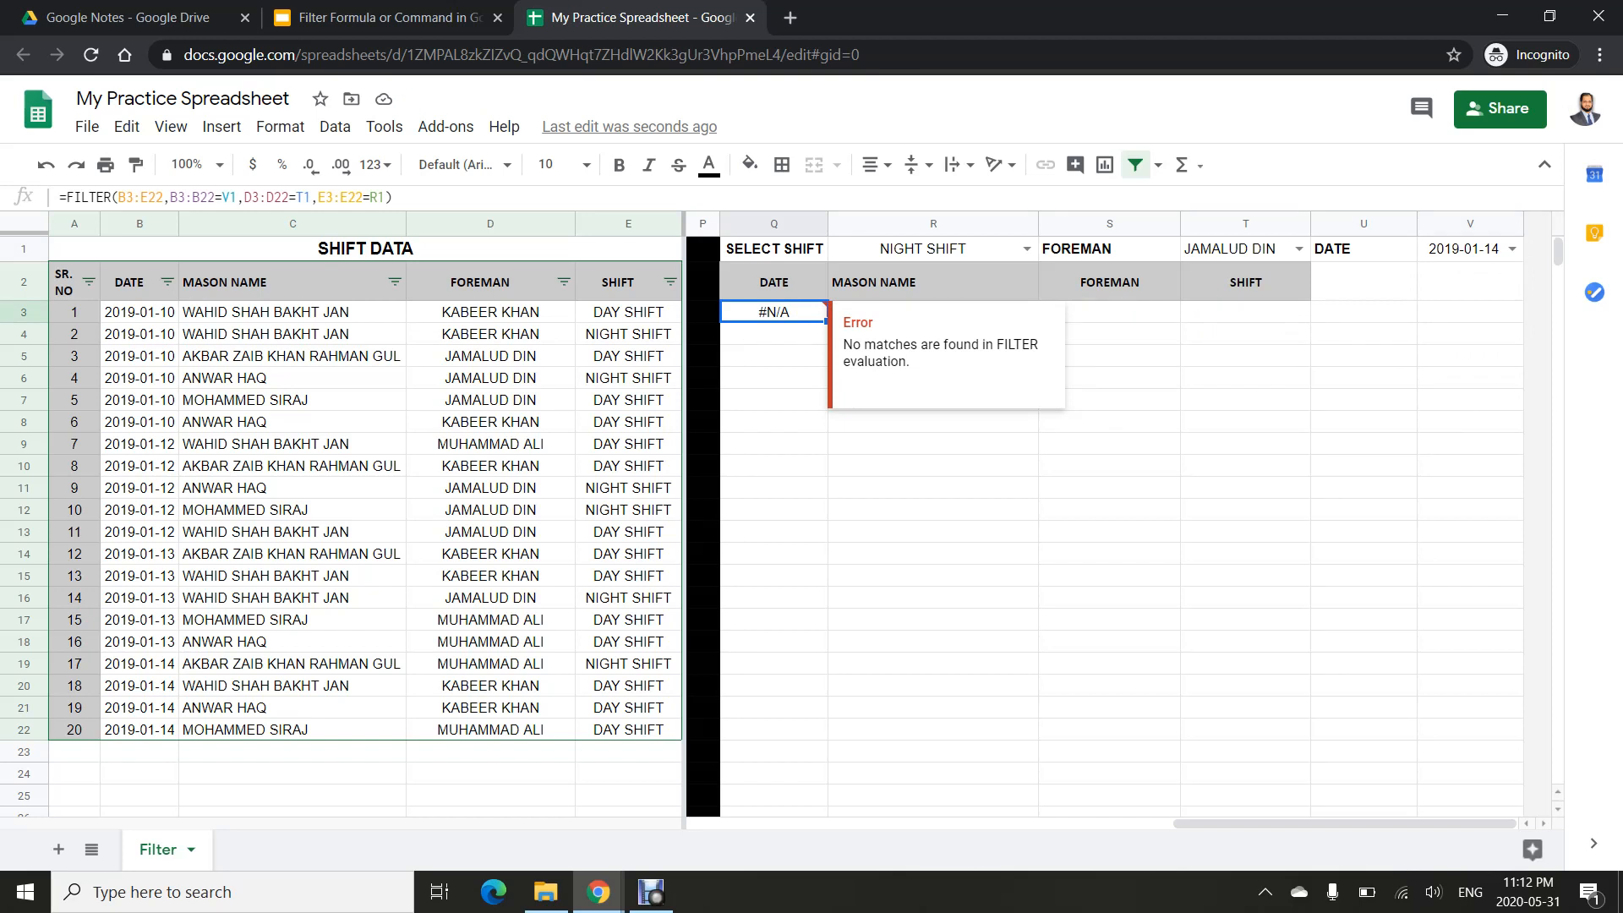
- Choose DAY SHIFT in R1 and the foreman listed in D3 in T1, and review the three selection cells
{"action": "left_click", "coordinate": [947, 249]}
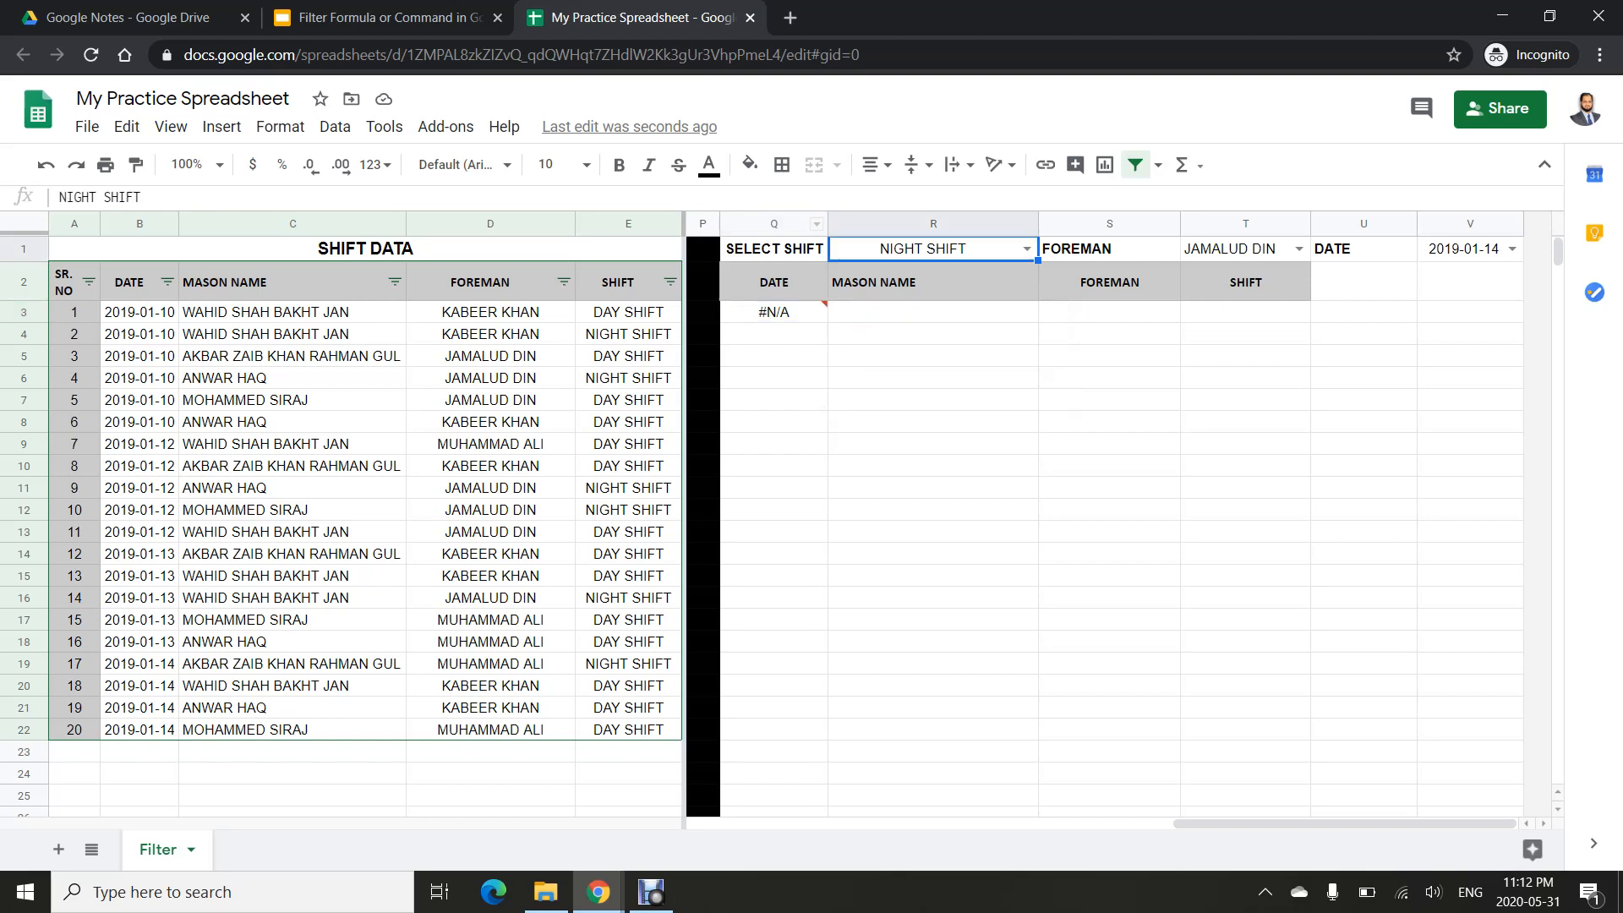
{"action": "left_click", "coordinate": [1027, 248]}
{"action": "left_click", "coordinate": [938, 303]}
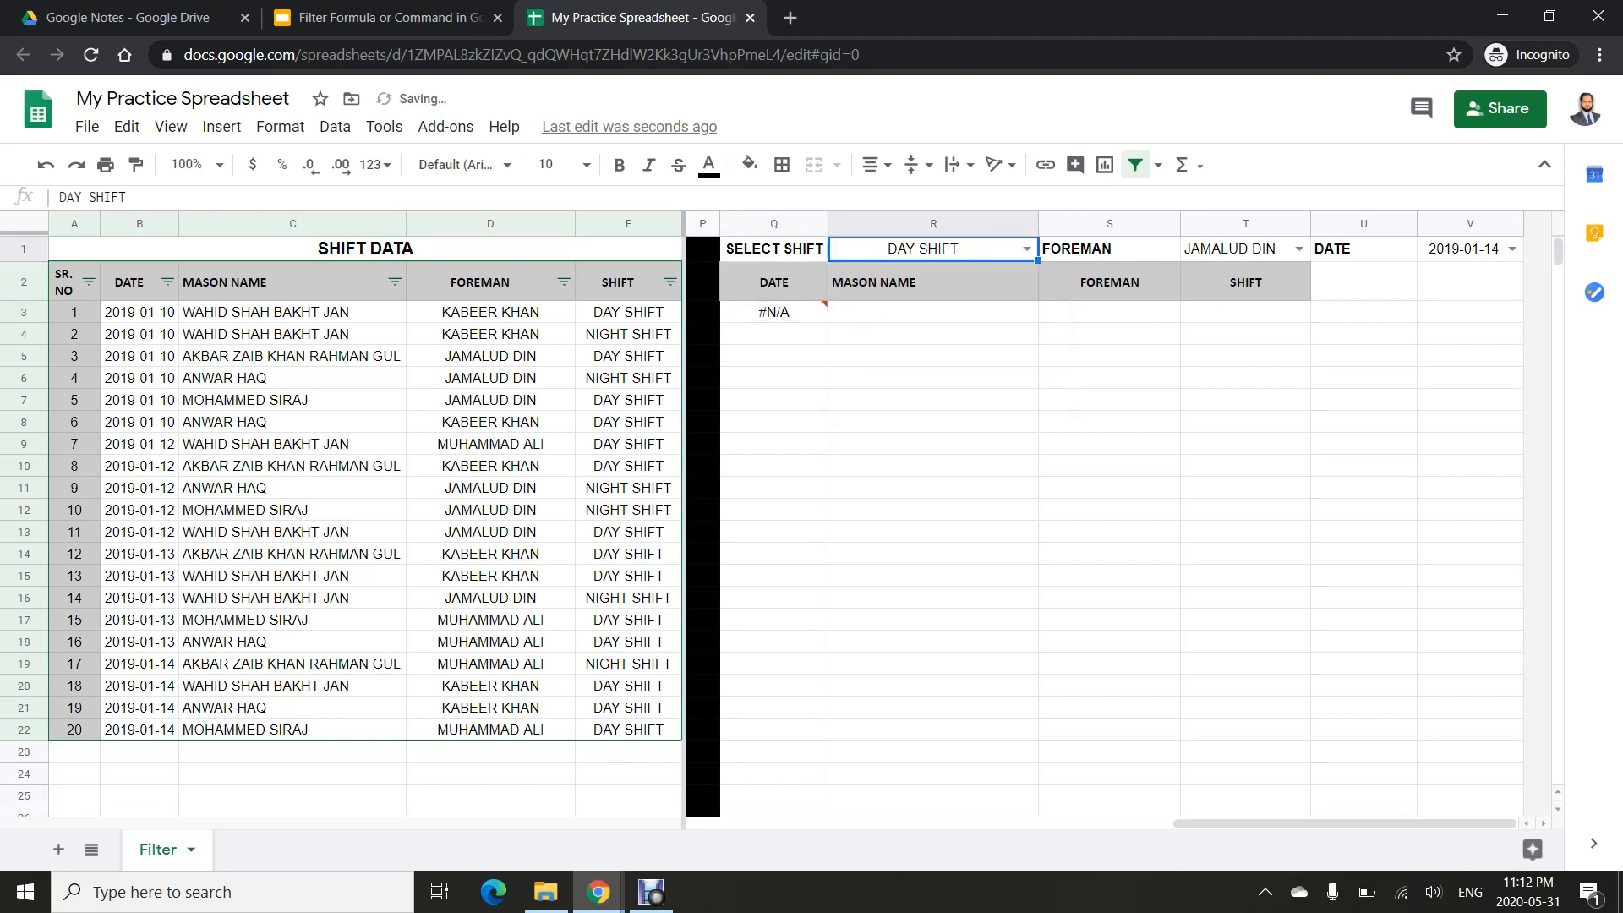
{"action": "left_click", "coordinate": [1299, 248]}
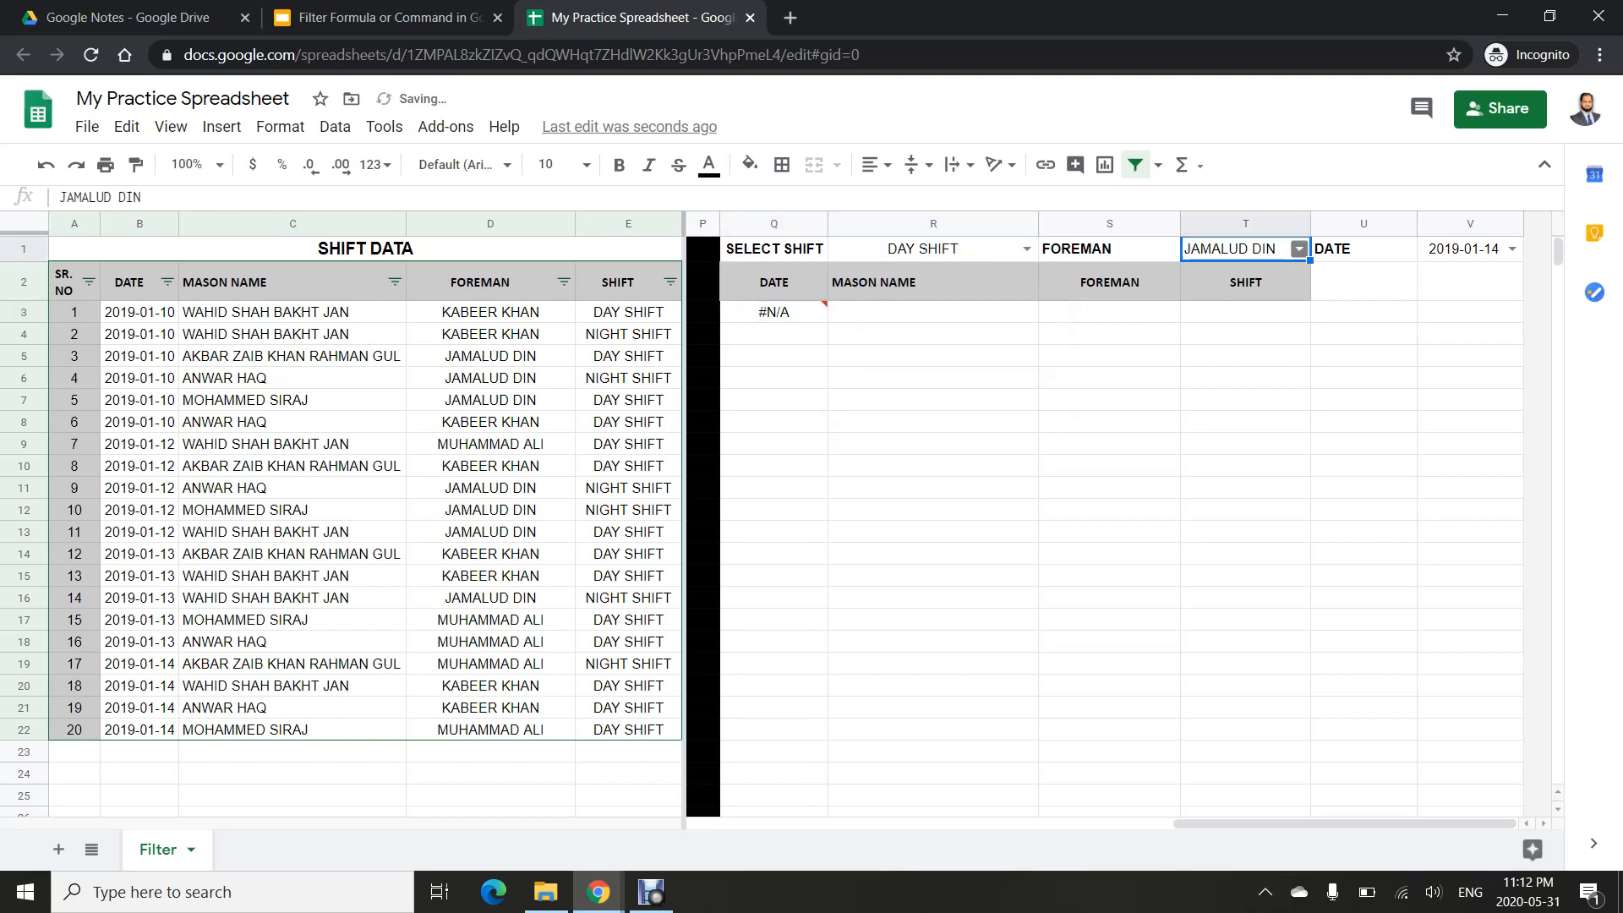
{"action": "left_click", "coordinate": [1233, 301]}
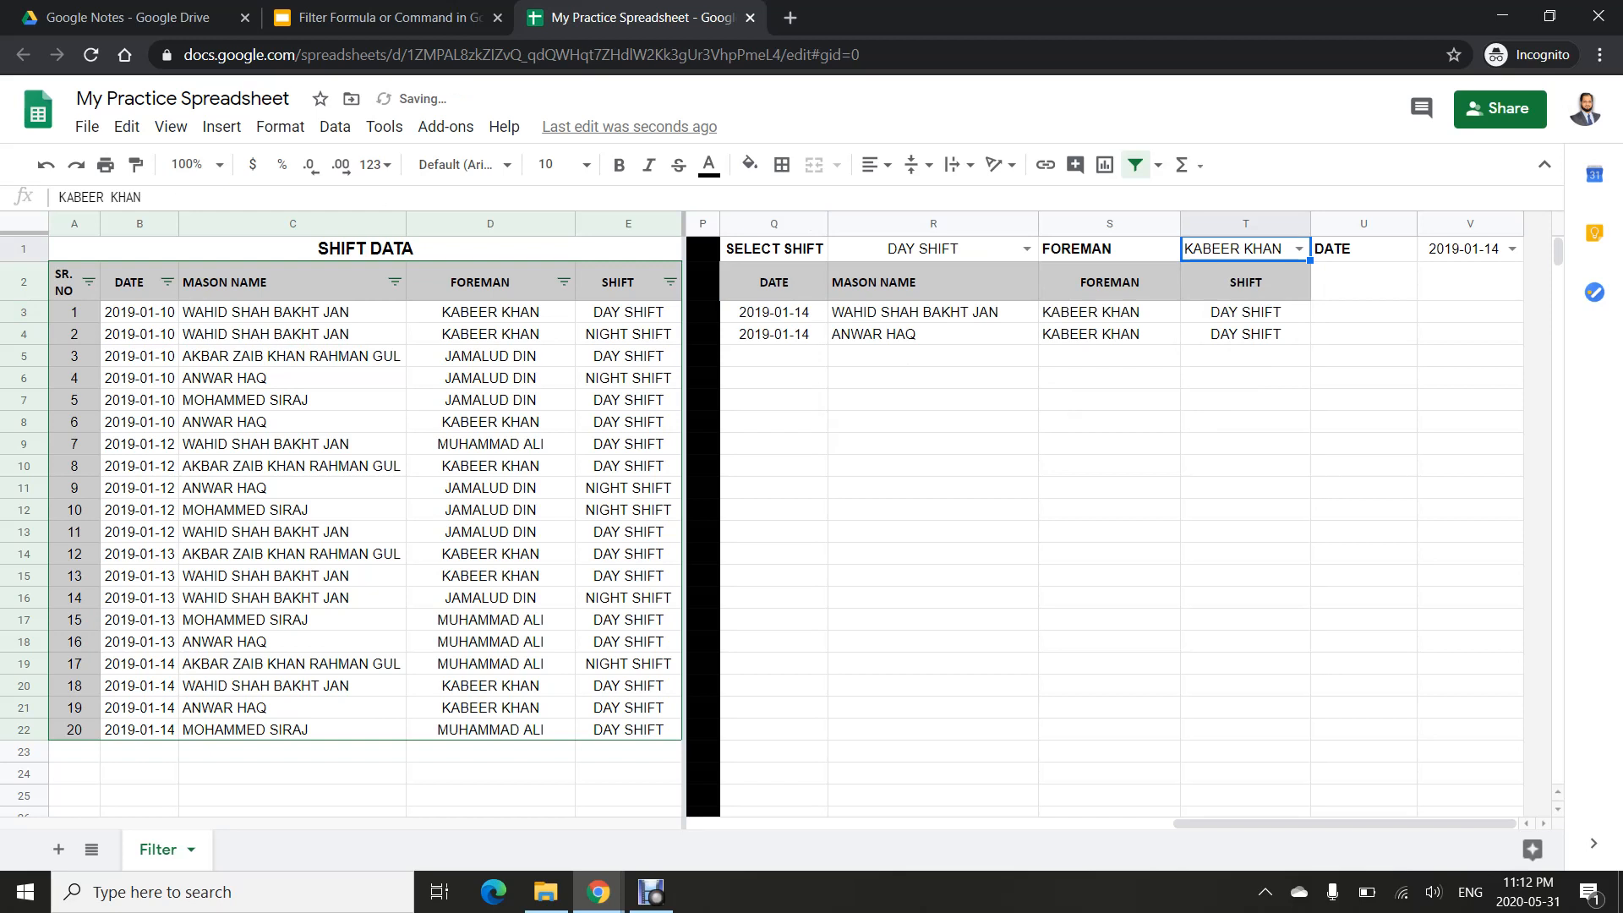
{"action": "left_click", "coordinate": [933, 248]}
{"action": "left_click", "coordinate": [1233, 248]}
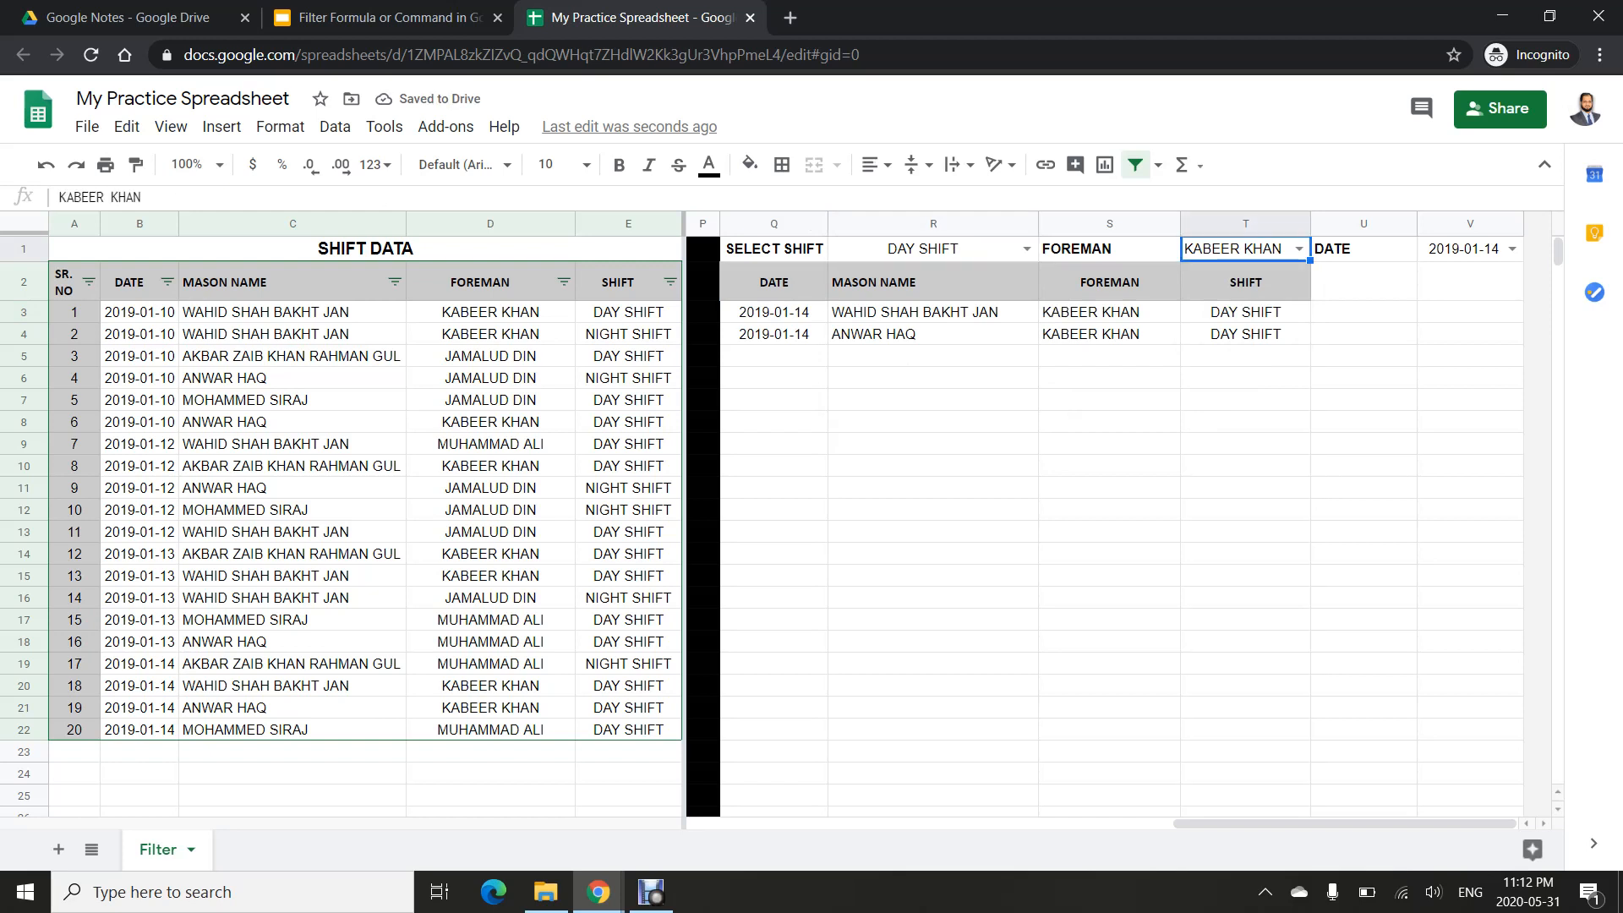
{"action": "left_click", "coordinate": [1463, 248]}
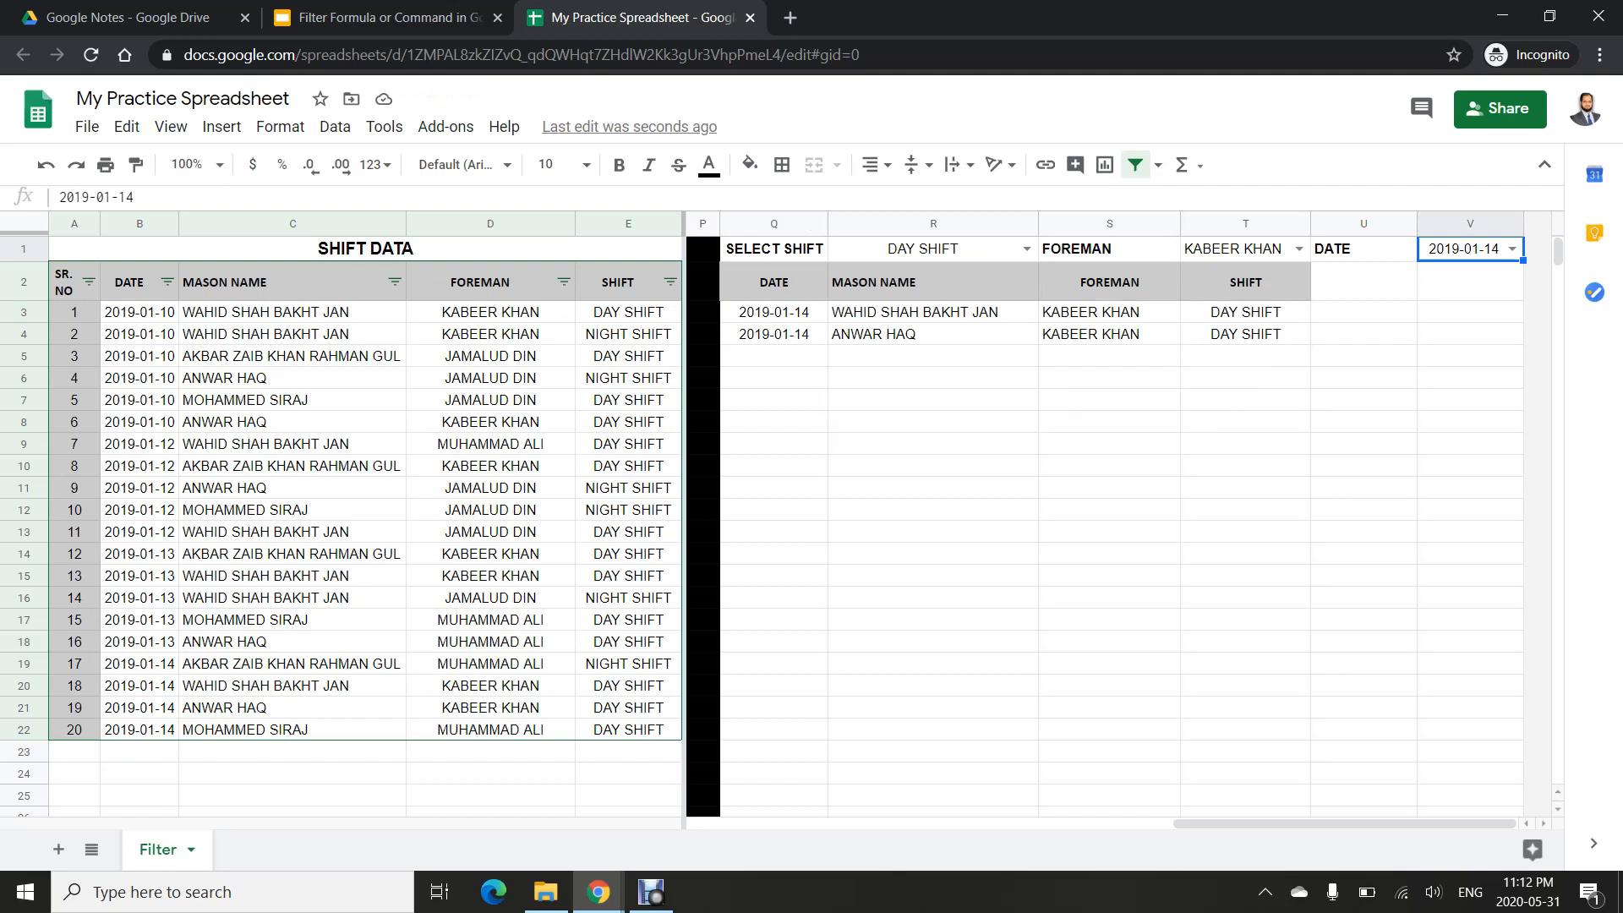
- Switch to the Google Slides presentation, present it from the "Practice Time?" slide and advance to the "Feedback and Comments" slide
{"action": "left_click", "coordinate": [338, 18]}
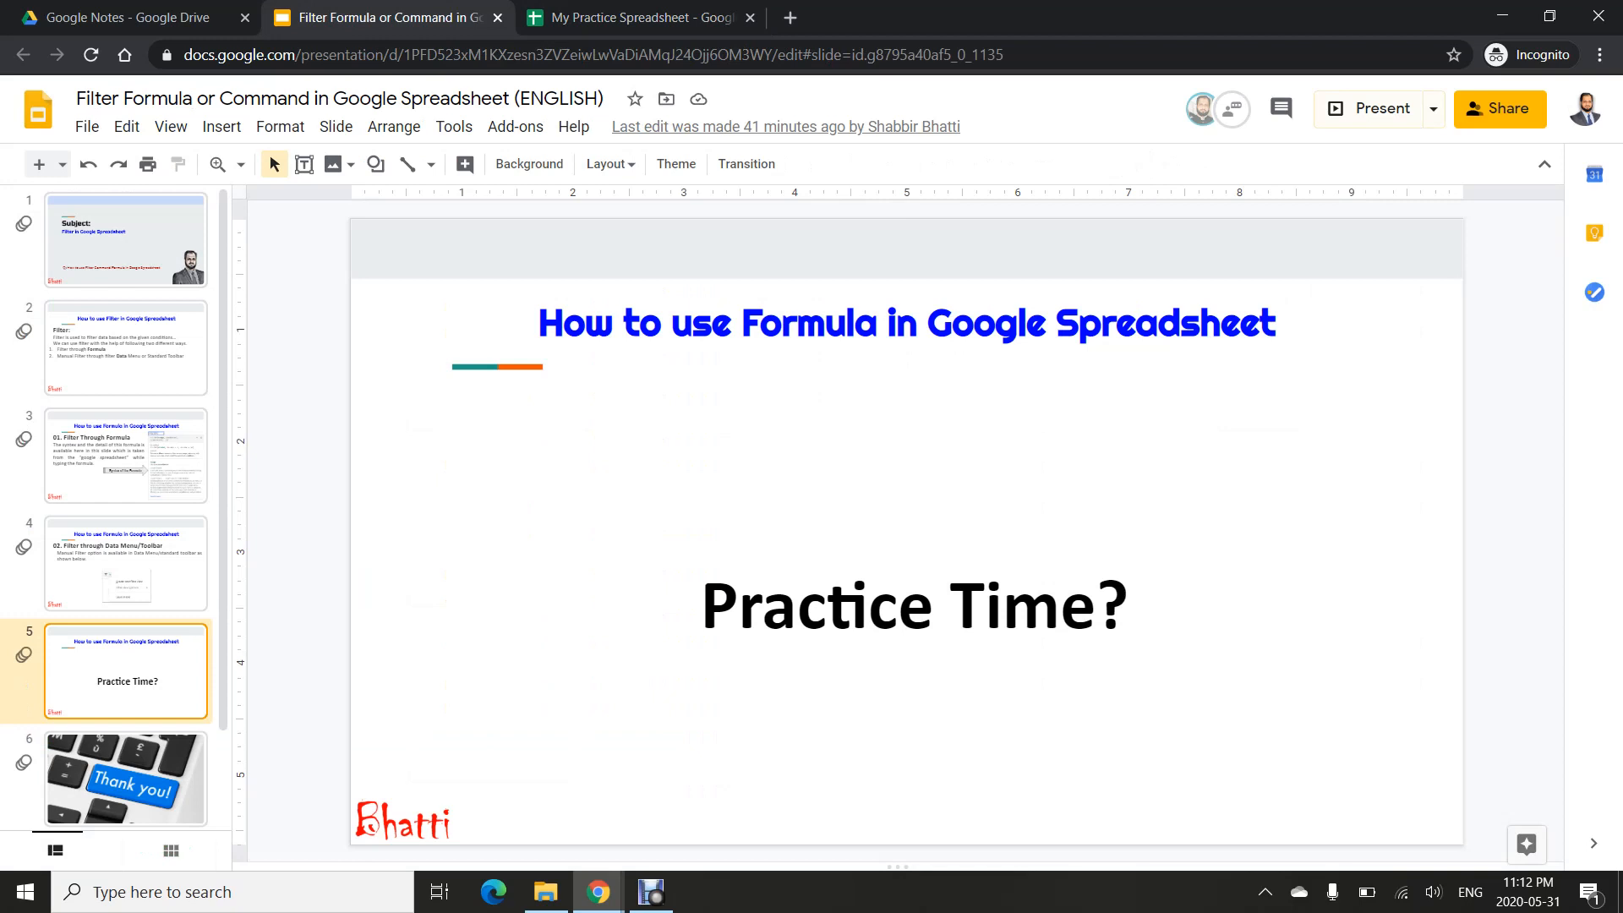
{"action": "left_click", "coordinate": [1370, 108]}
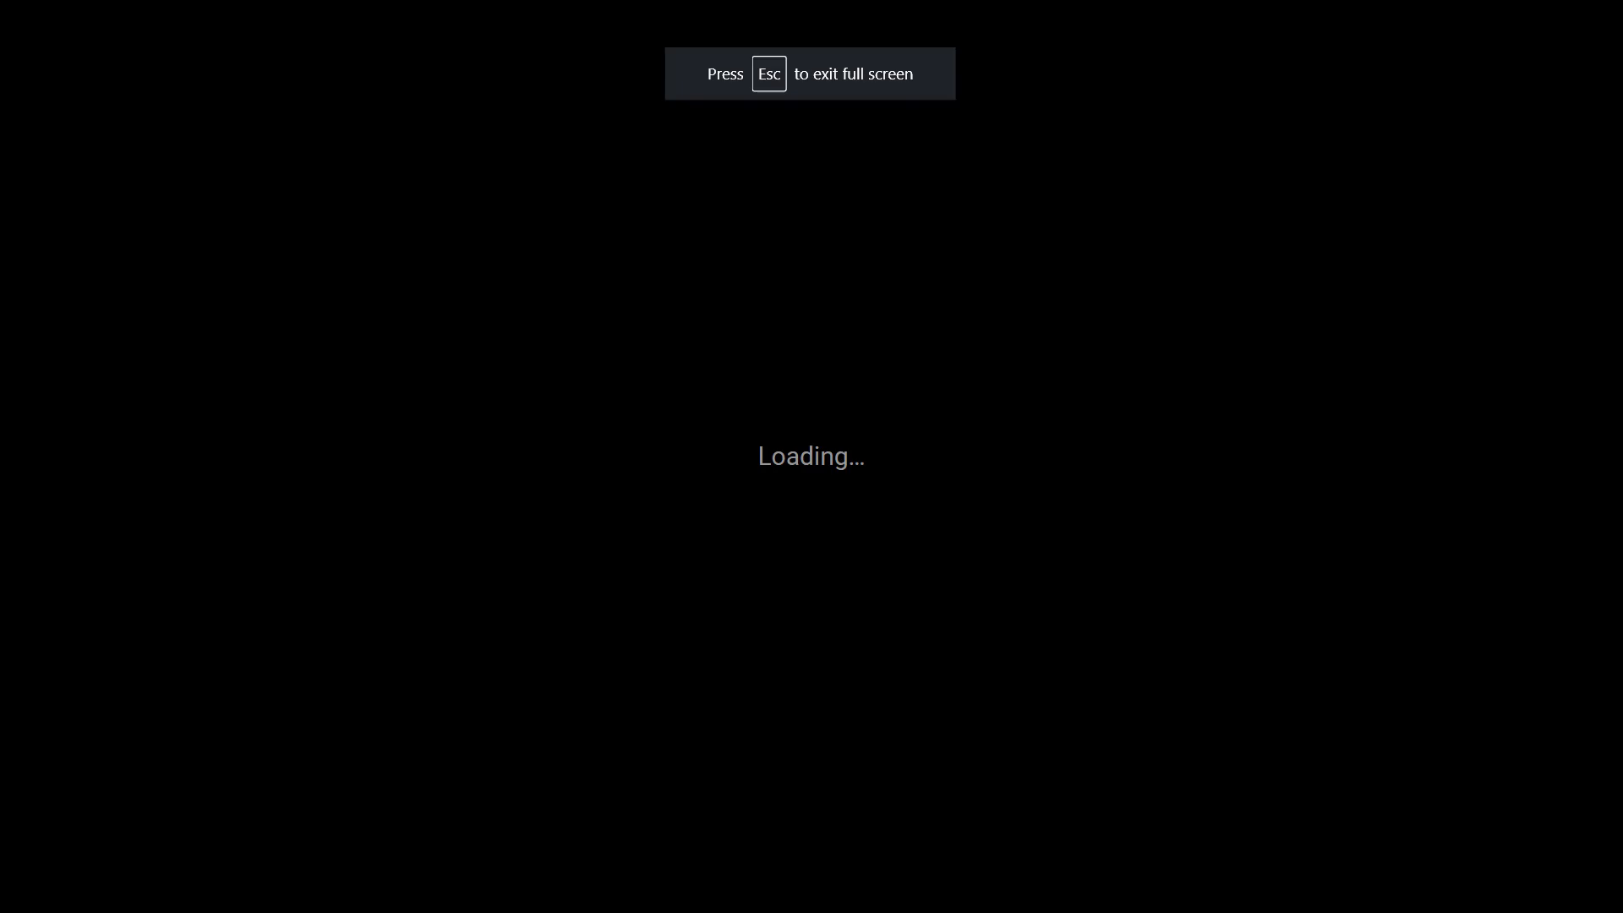
{"action": "key", "text": "Right"}
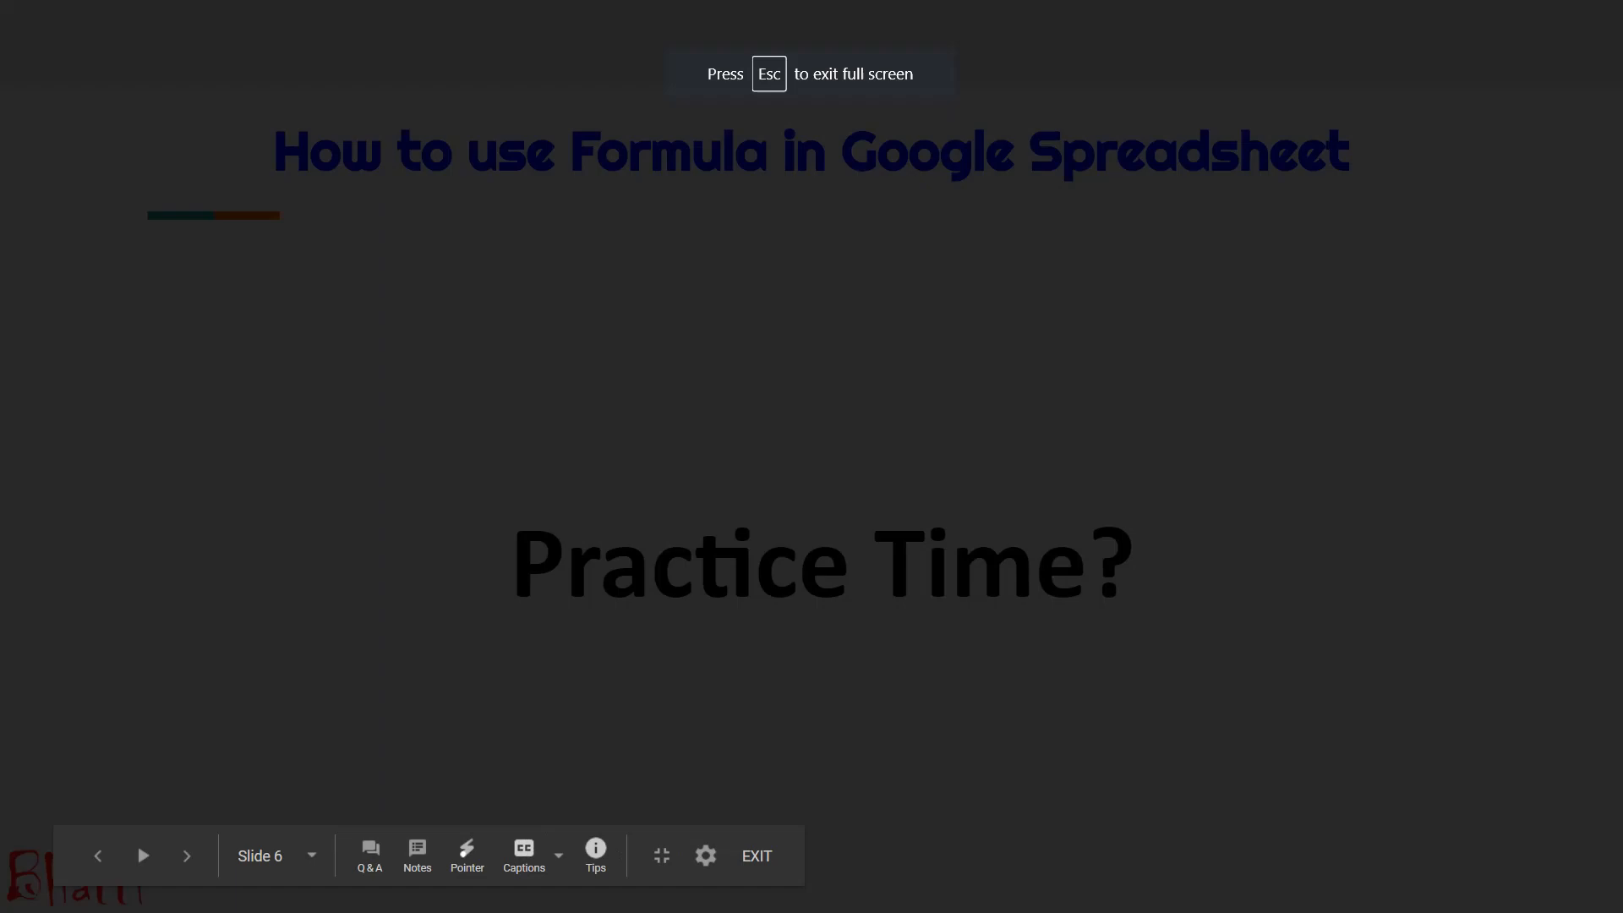
{"action": "key", "text": "Right"}
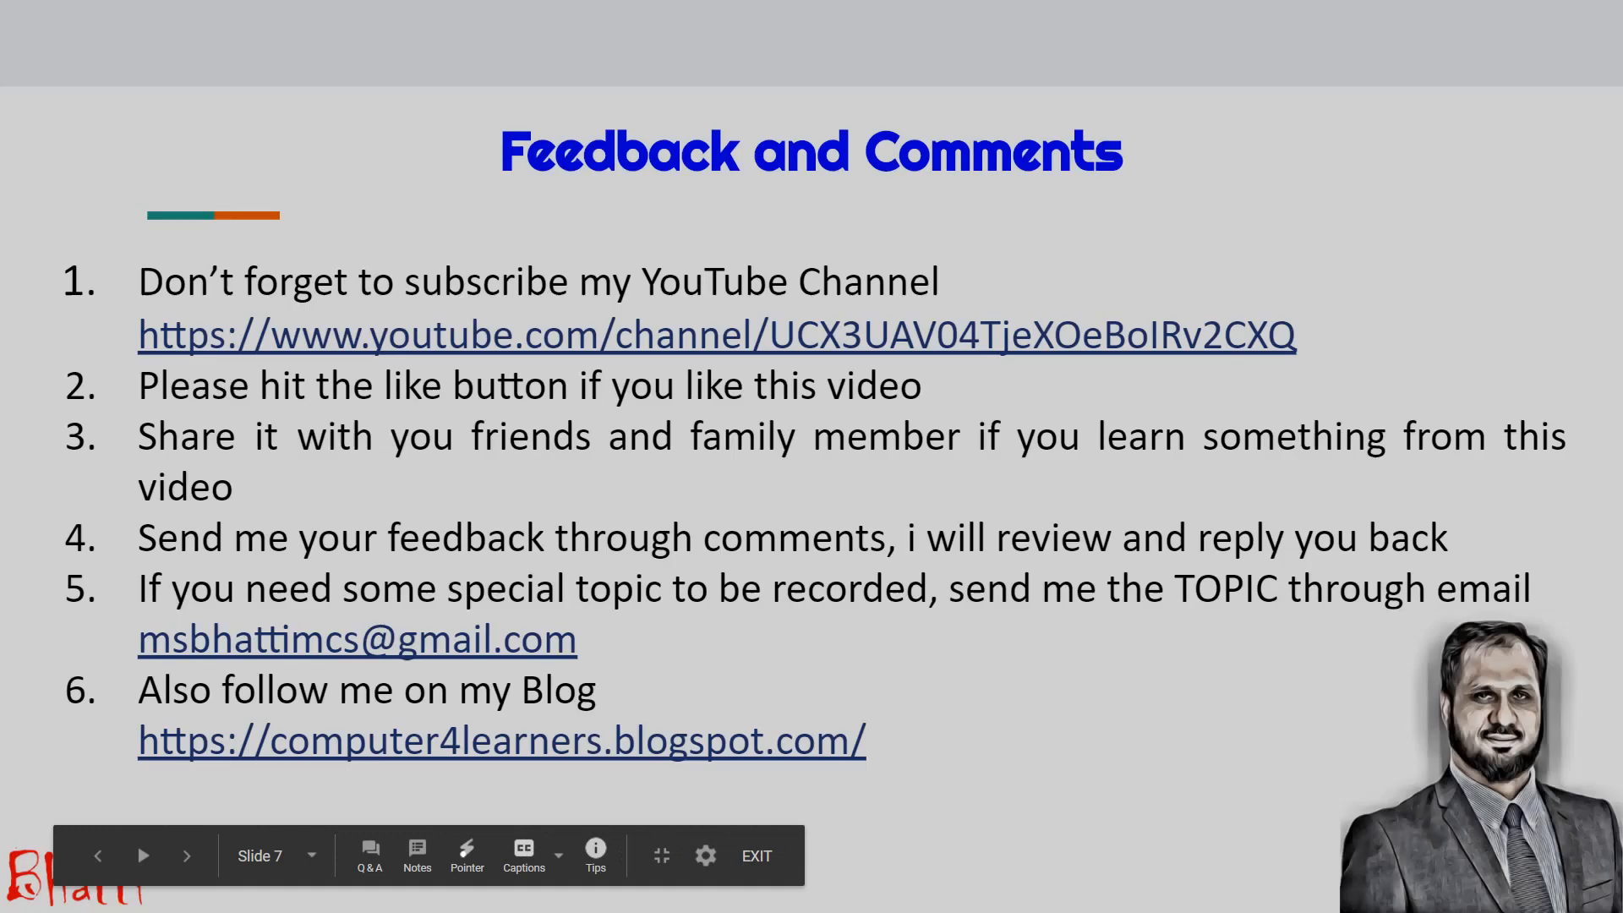